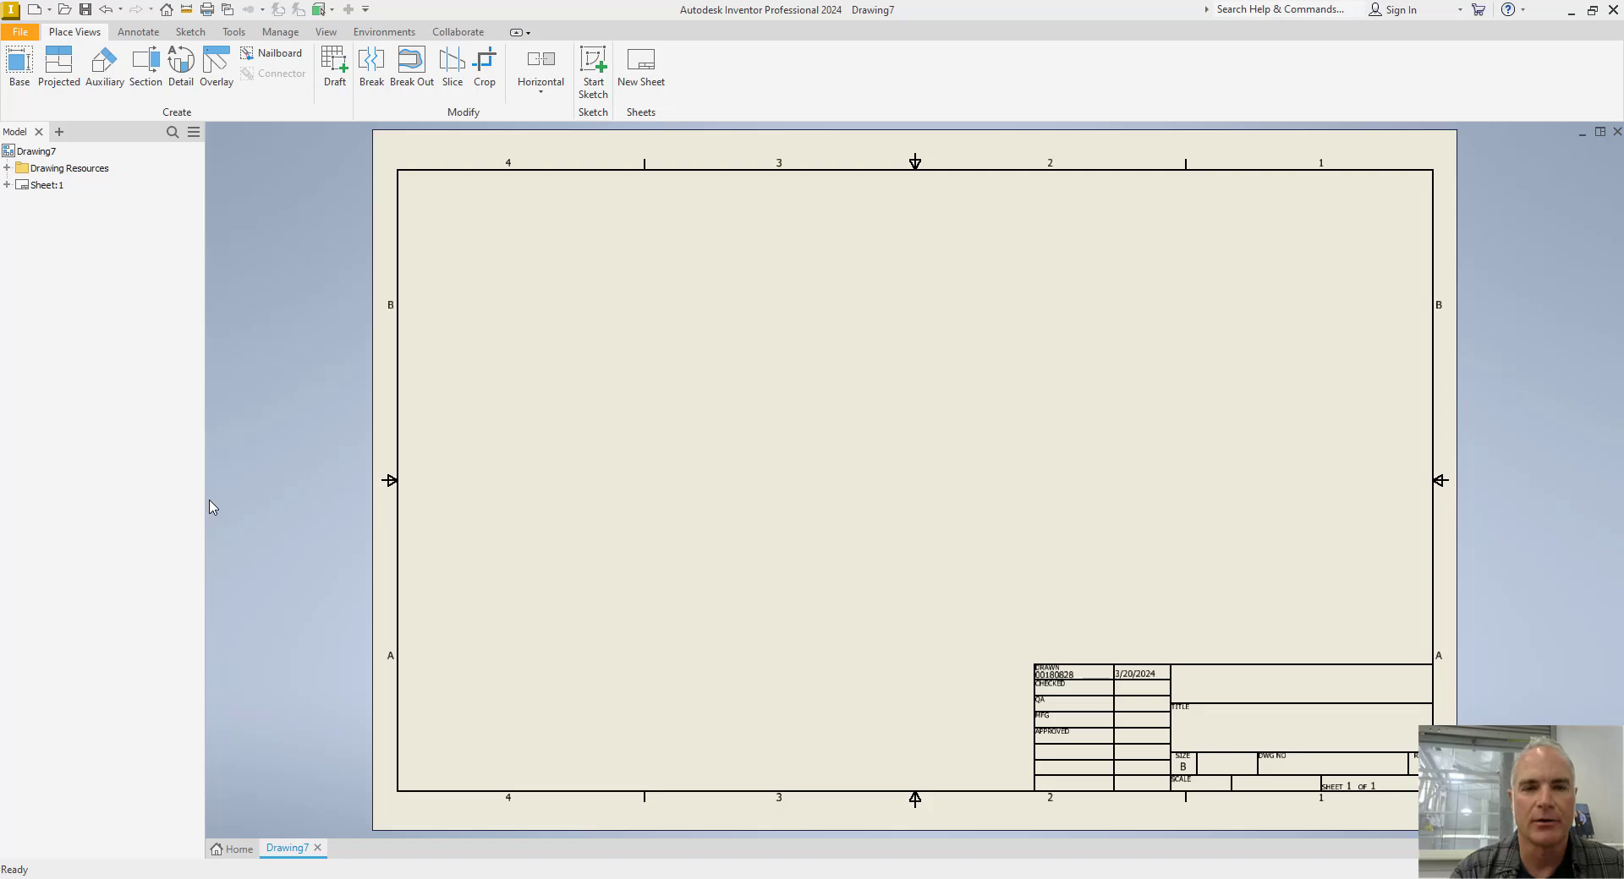
- Open the Style and Standard Editor from Manage and expand the Text styles list
left_click(286, 36)
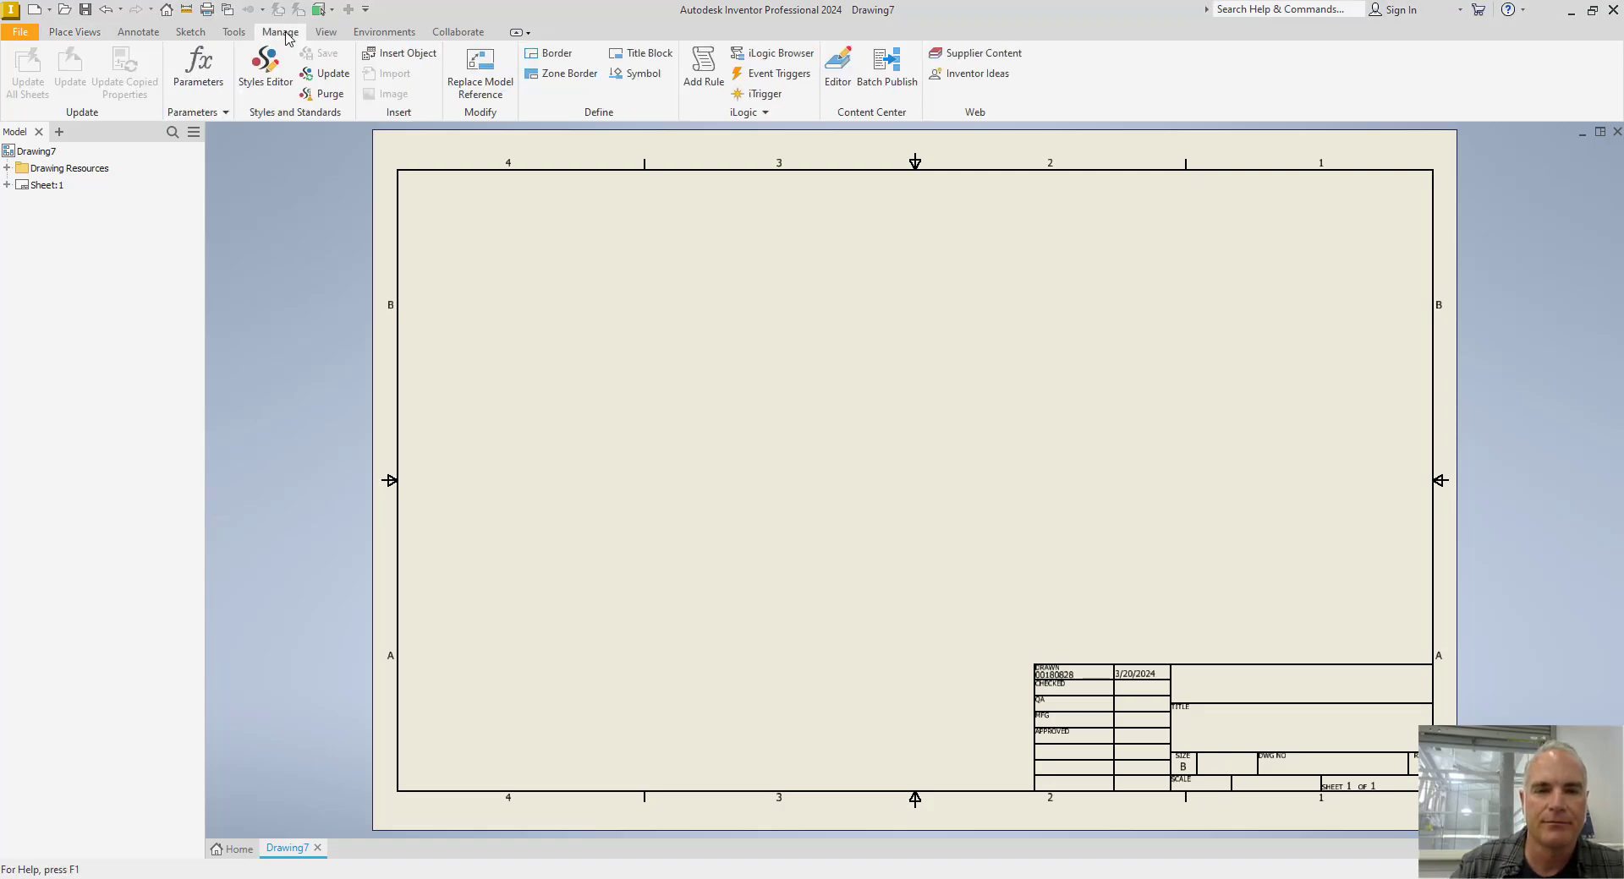
left_click(263, 70)
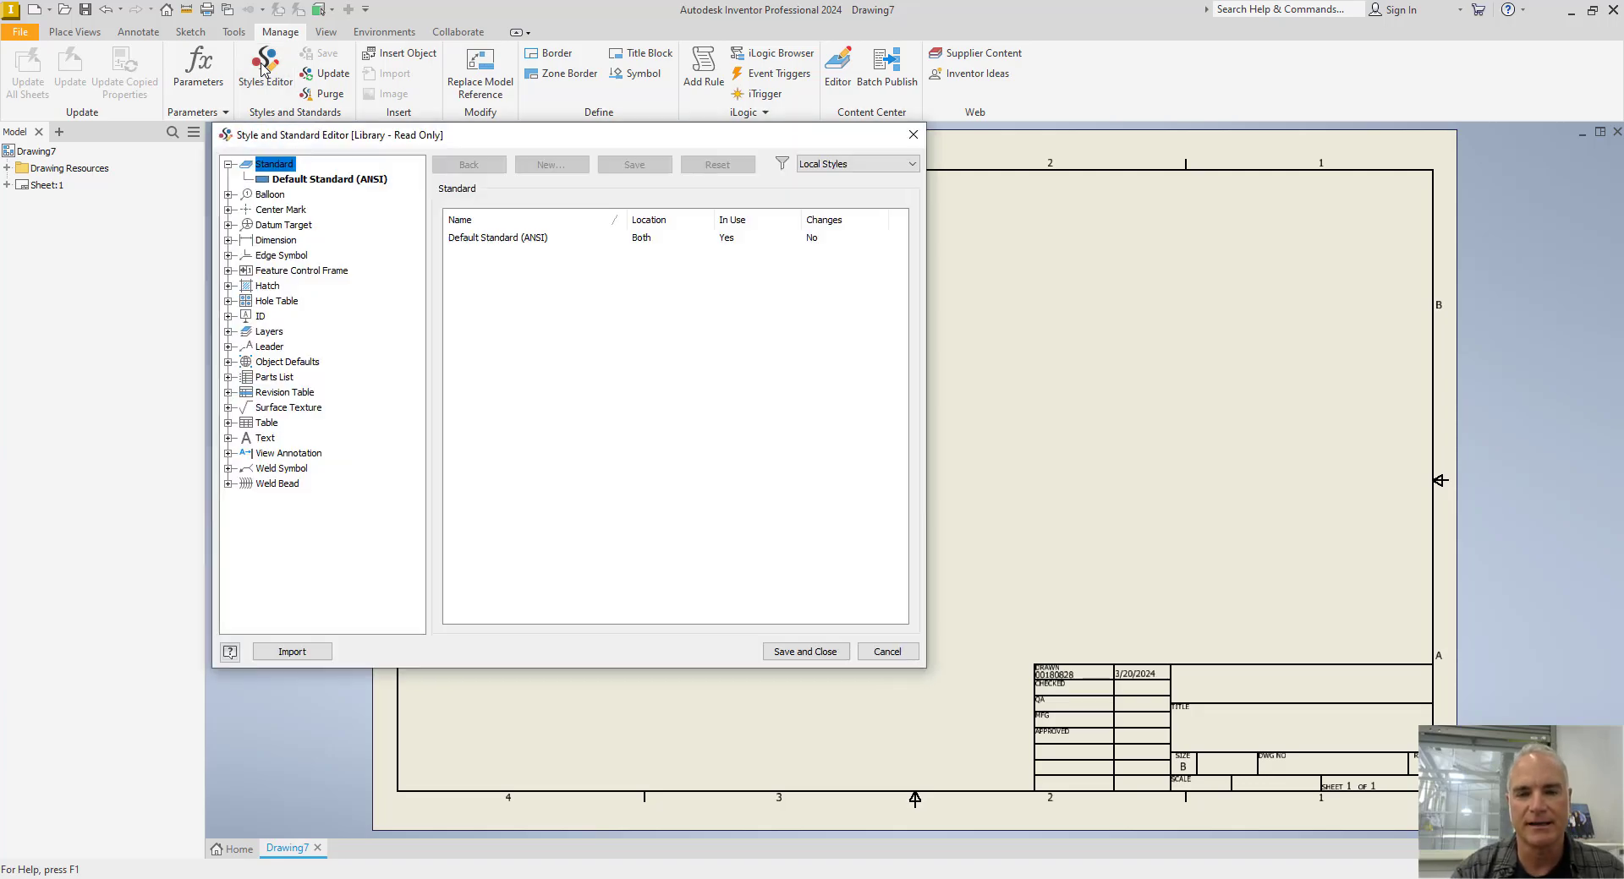
left_click(228, 438)
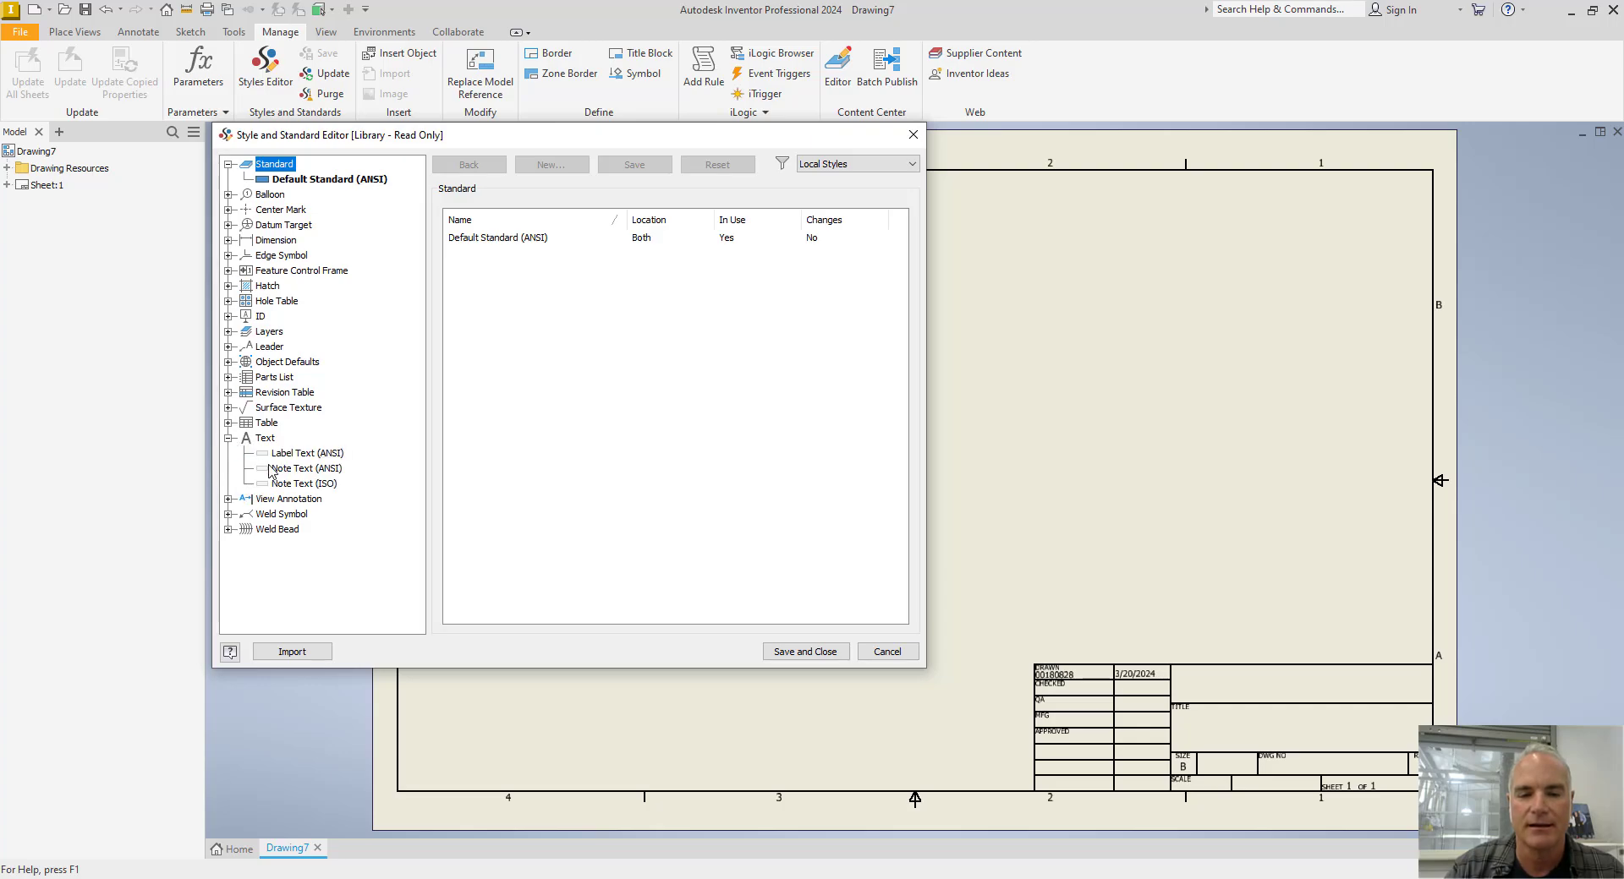
- Create a standard named INDR B40 from Default Standard (ANSI) and set it Active
left_click(303, 181)
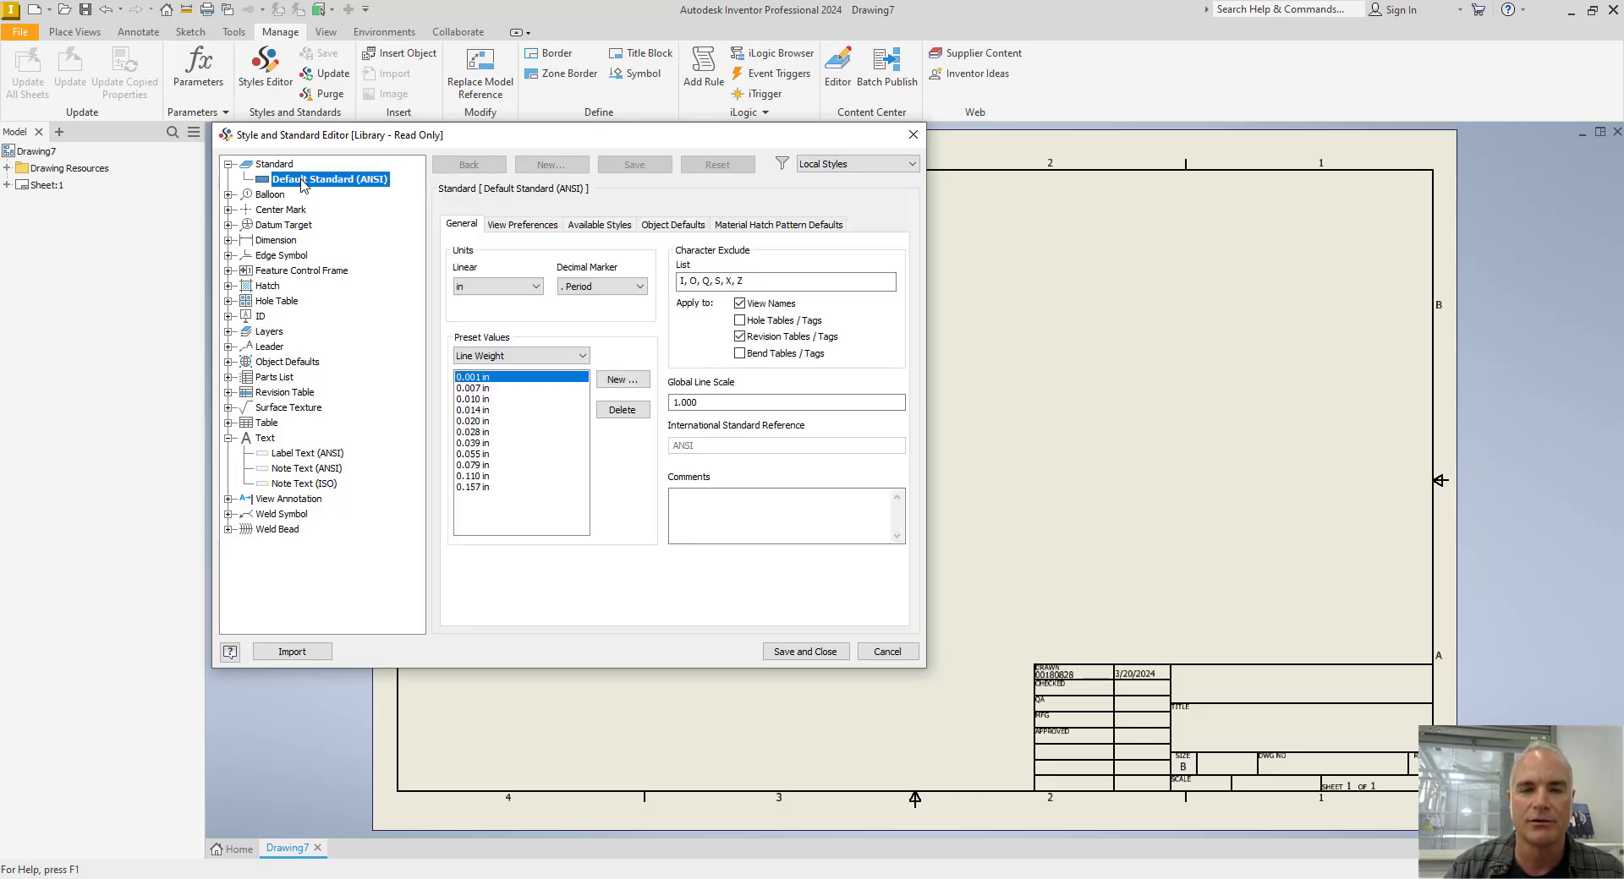
right_click(324, 182)
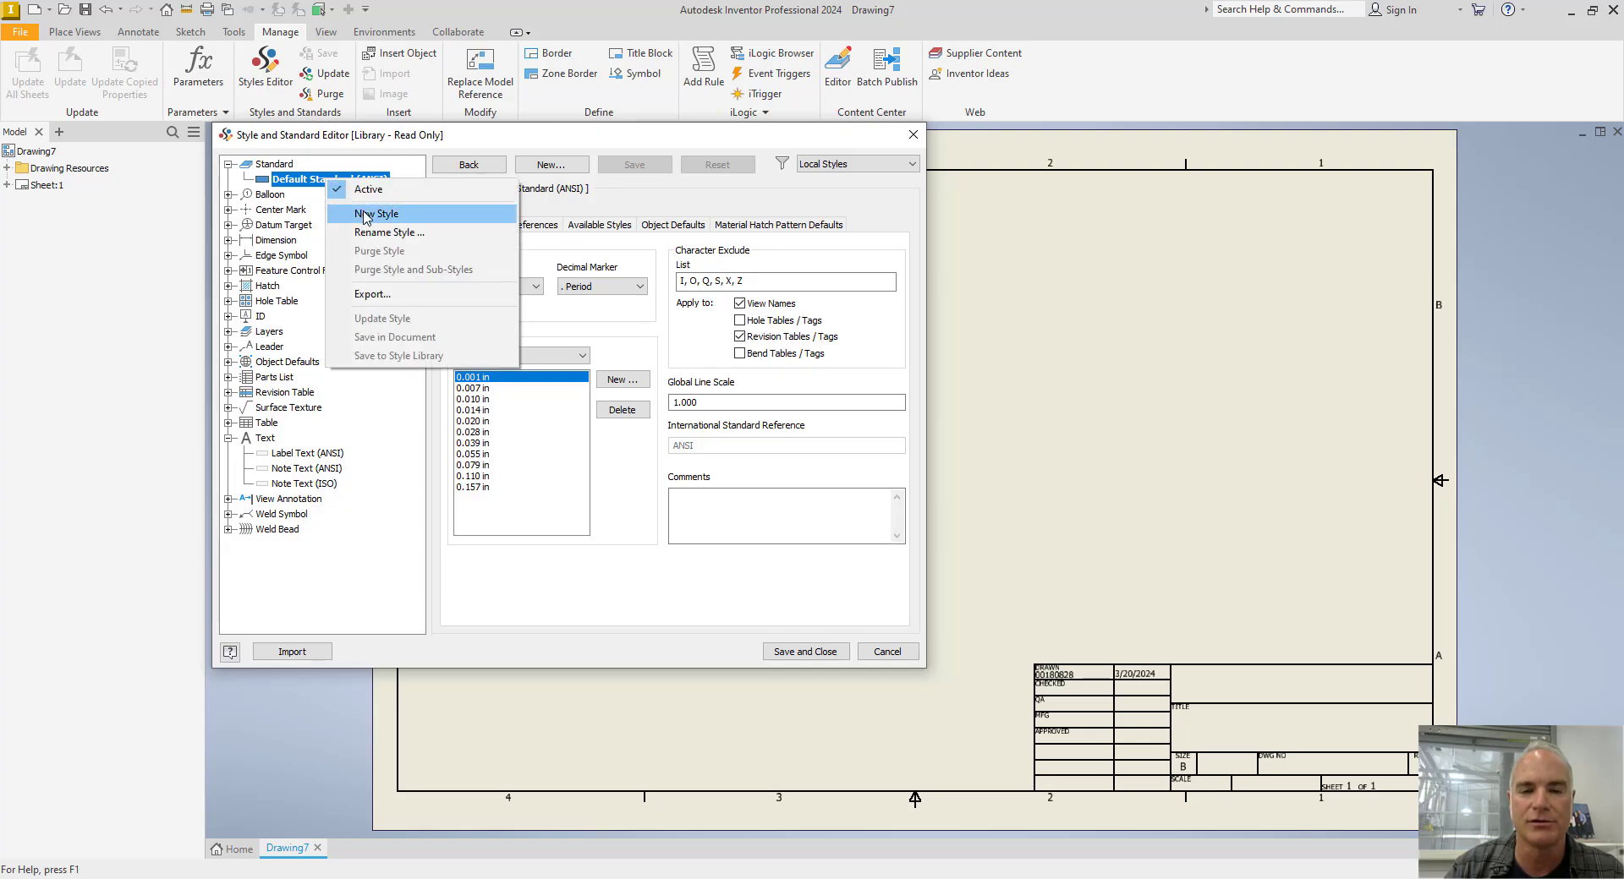
left_click(365, 216)
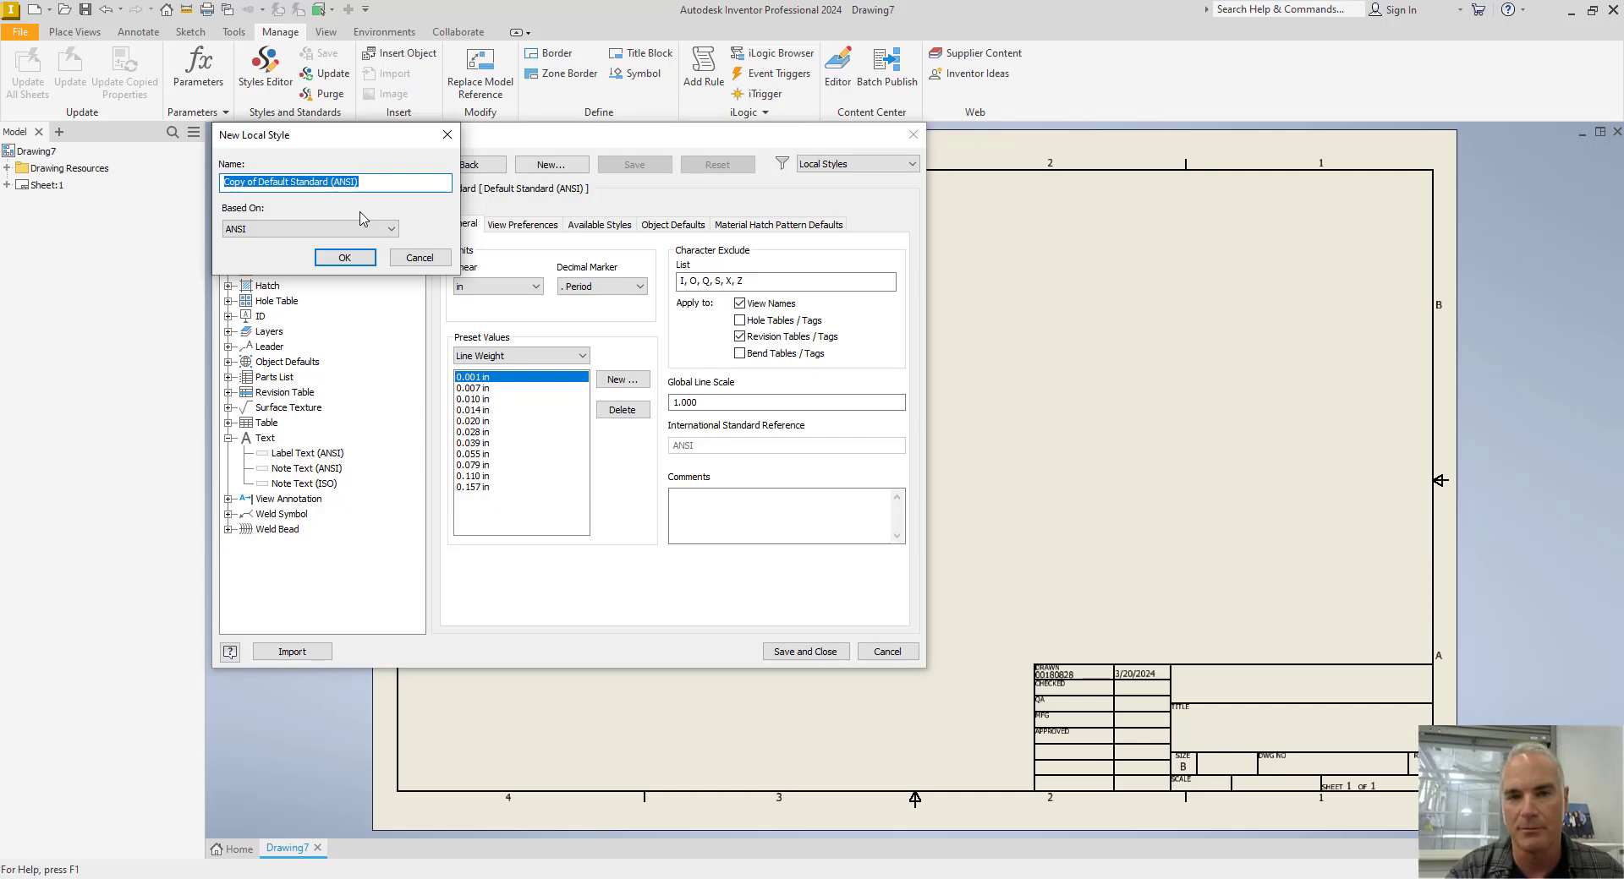
type("IN")
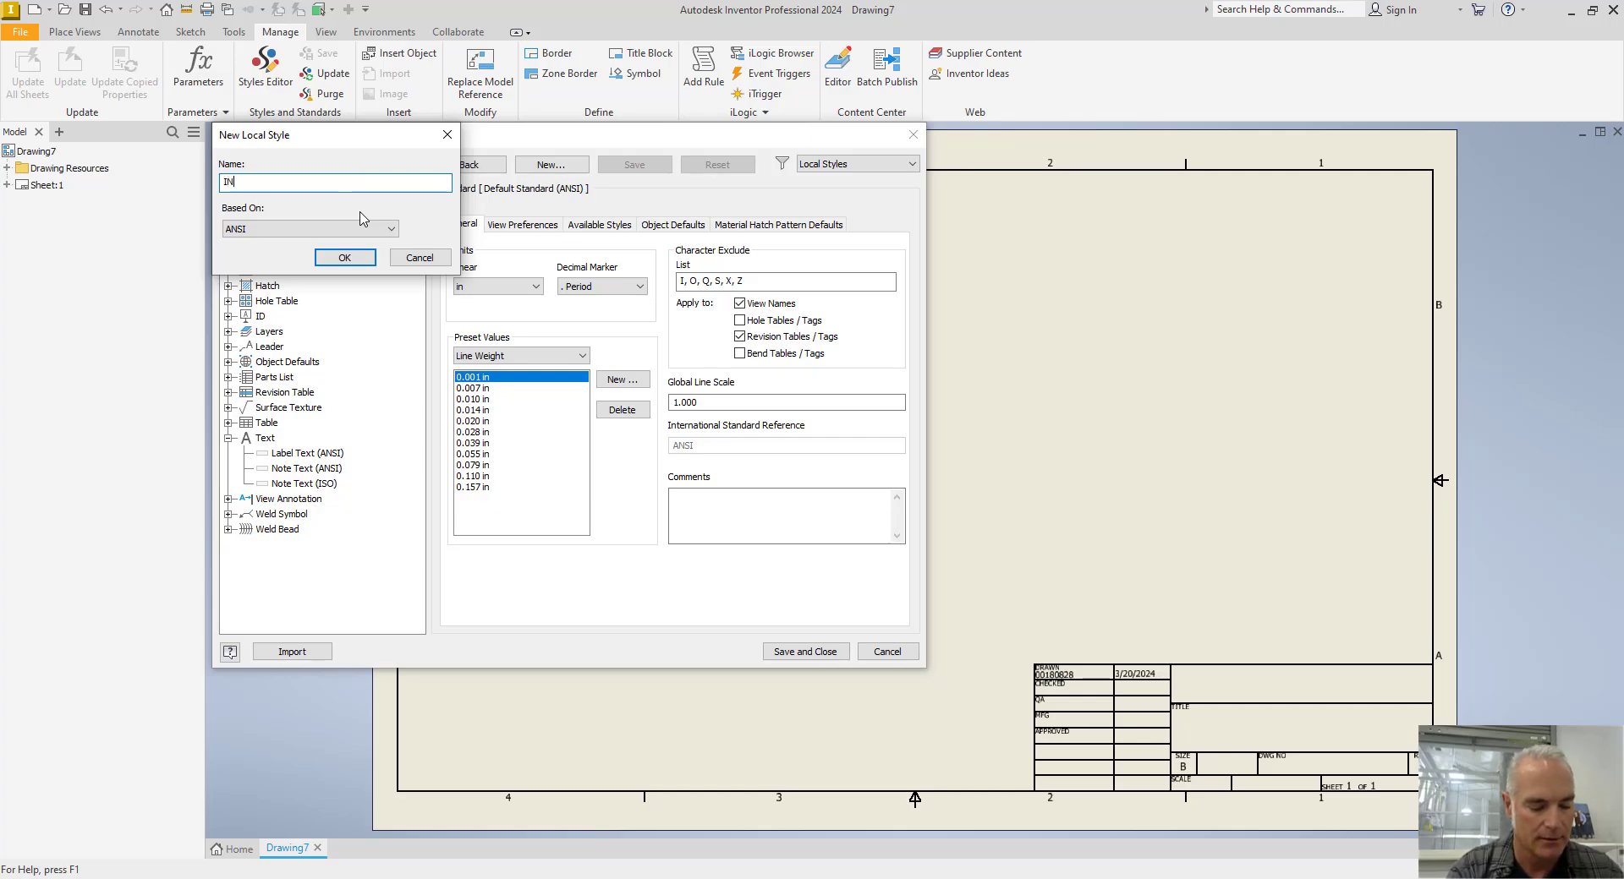
type("DR B40")
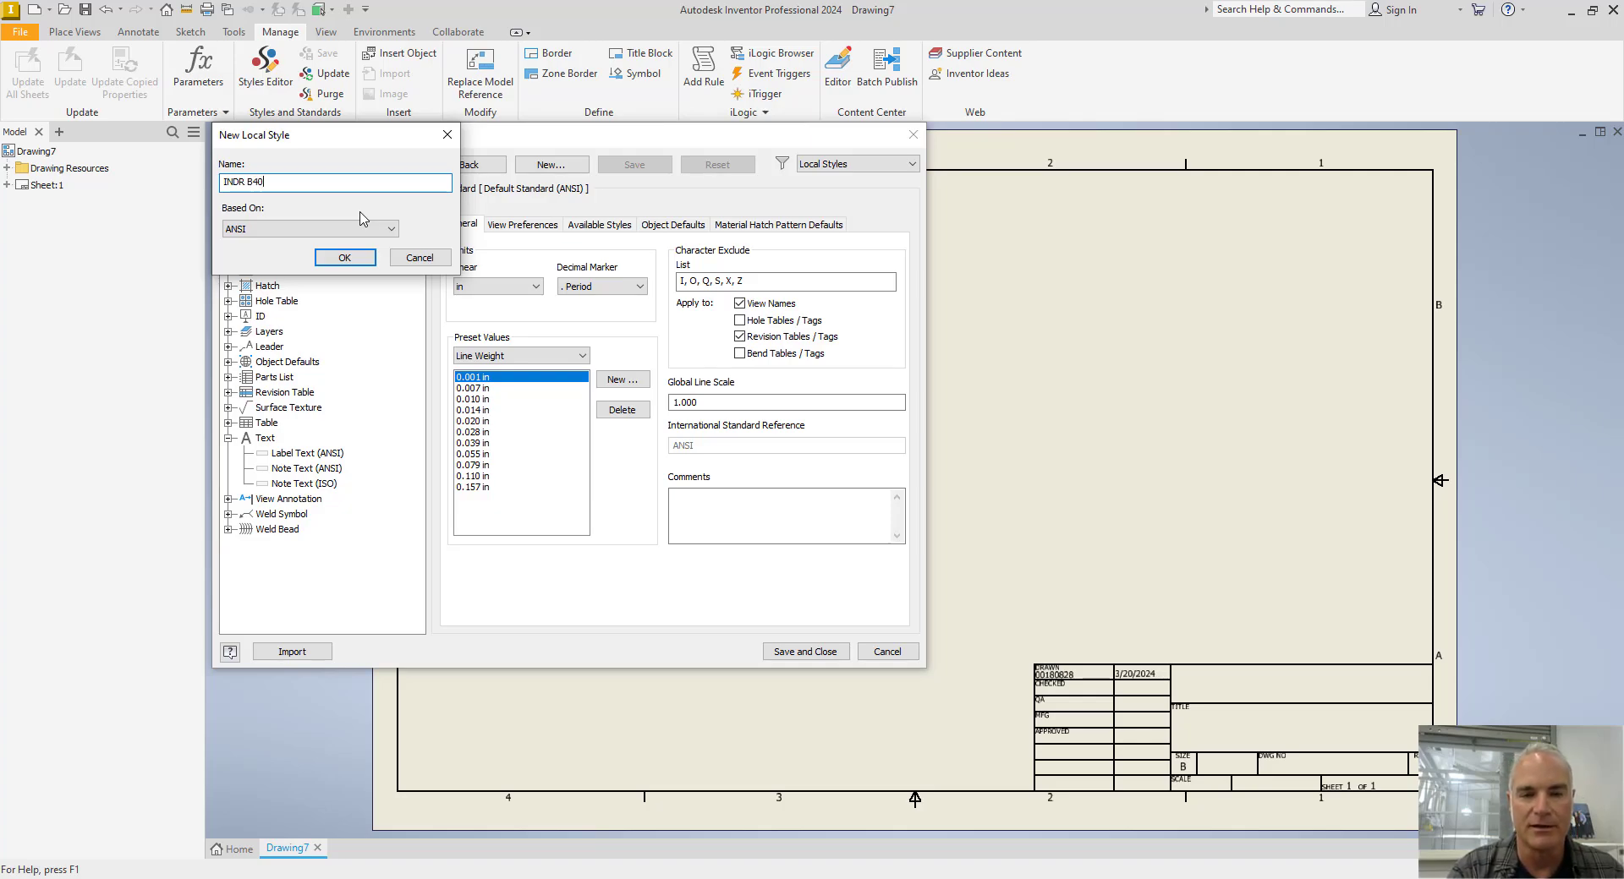
key("Return")
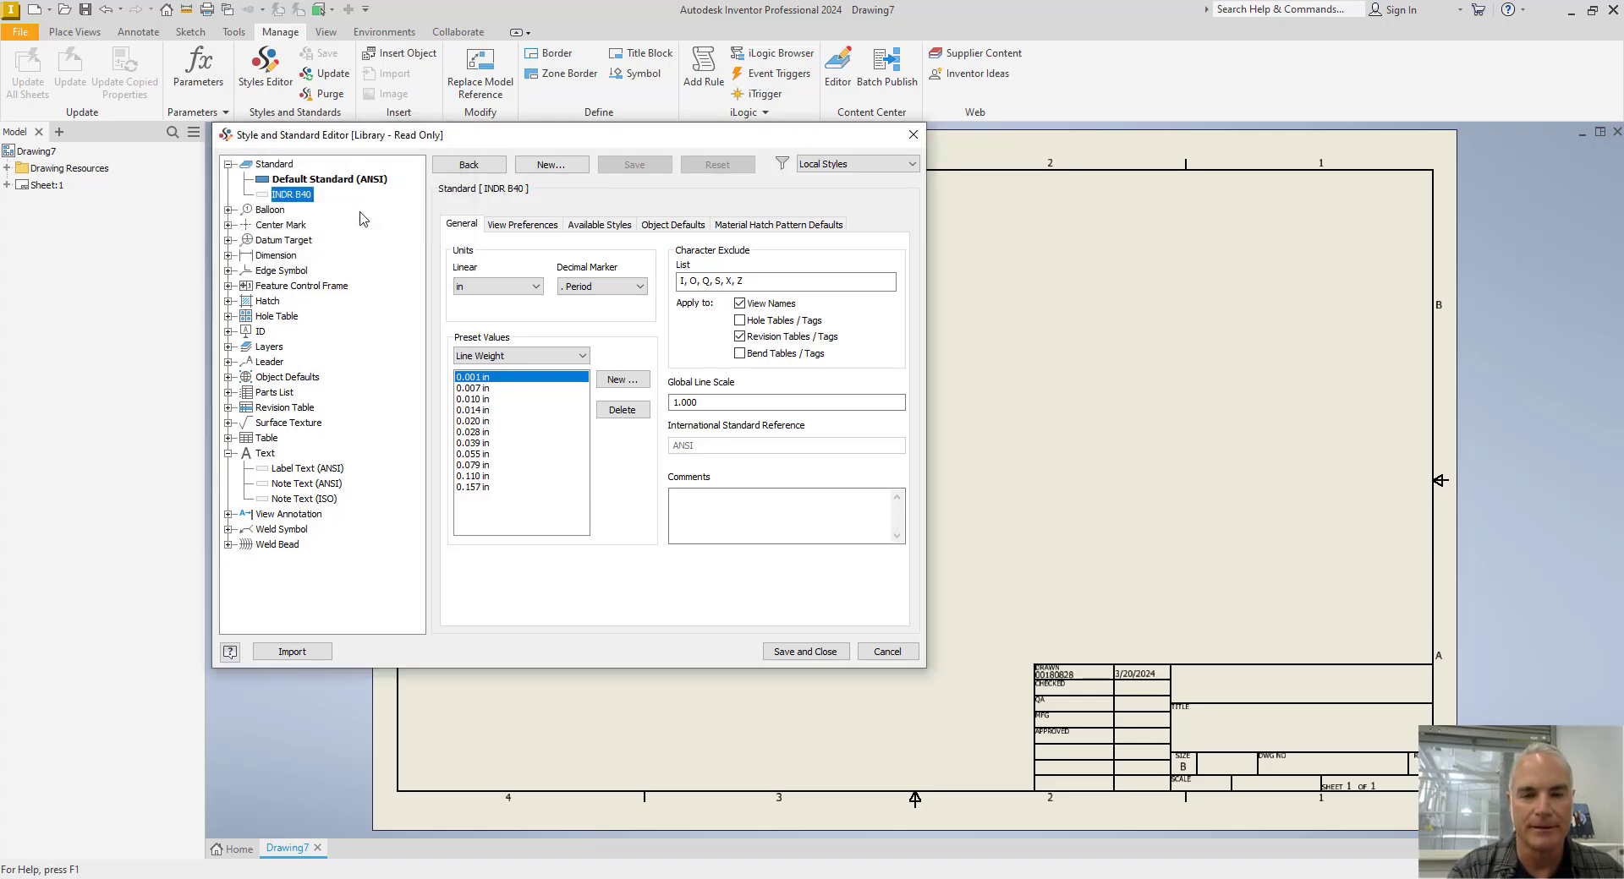
right_click(295, 200)
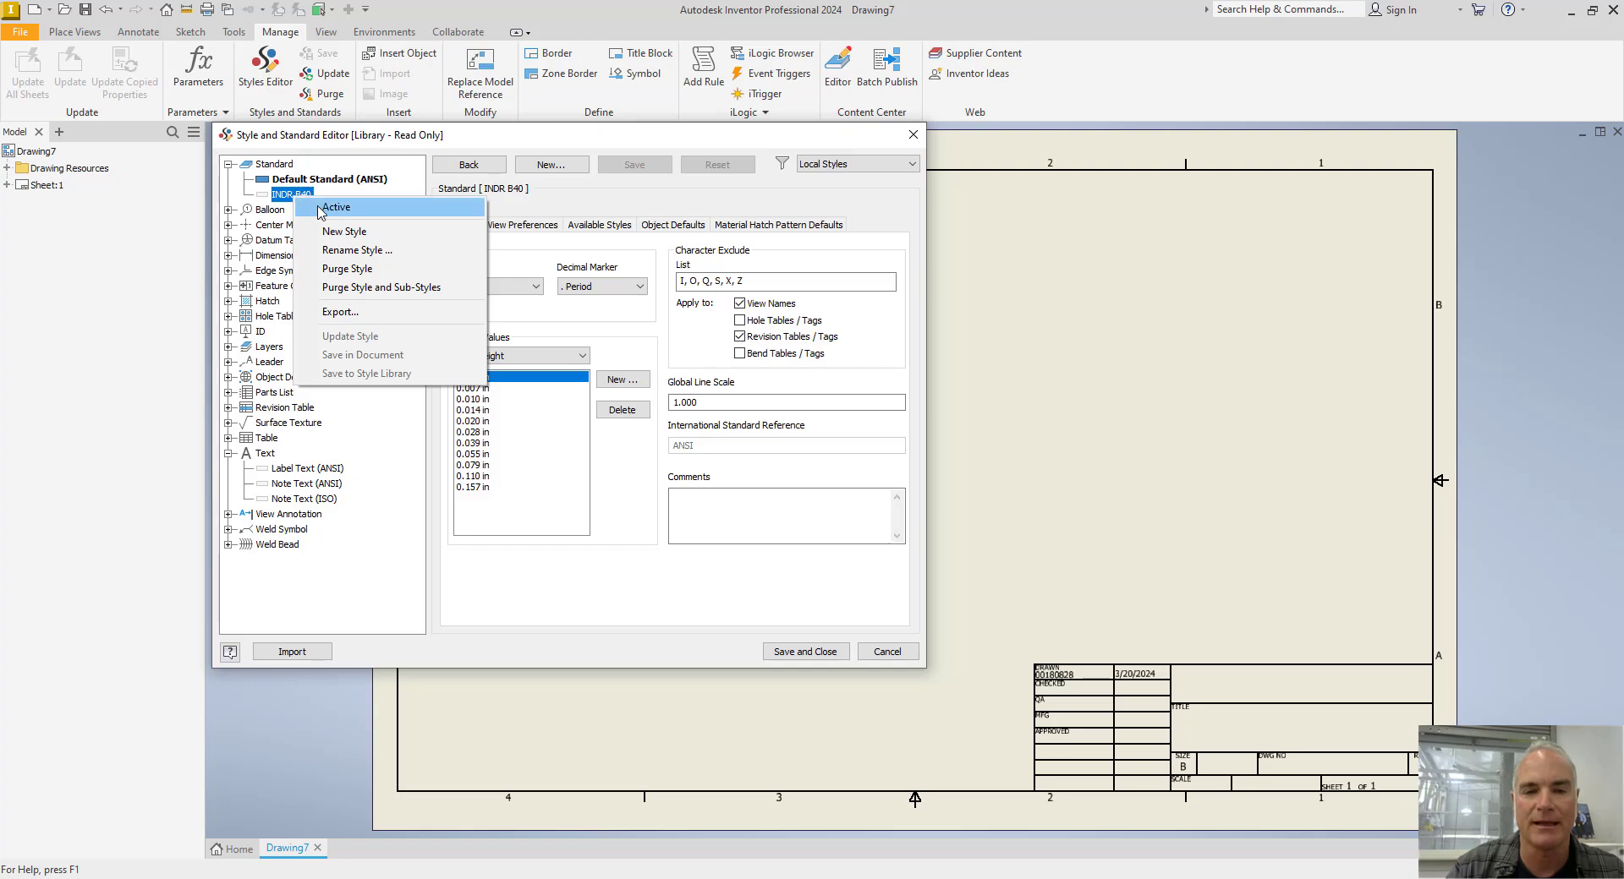
left_click(320, 208)
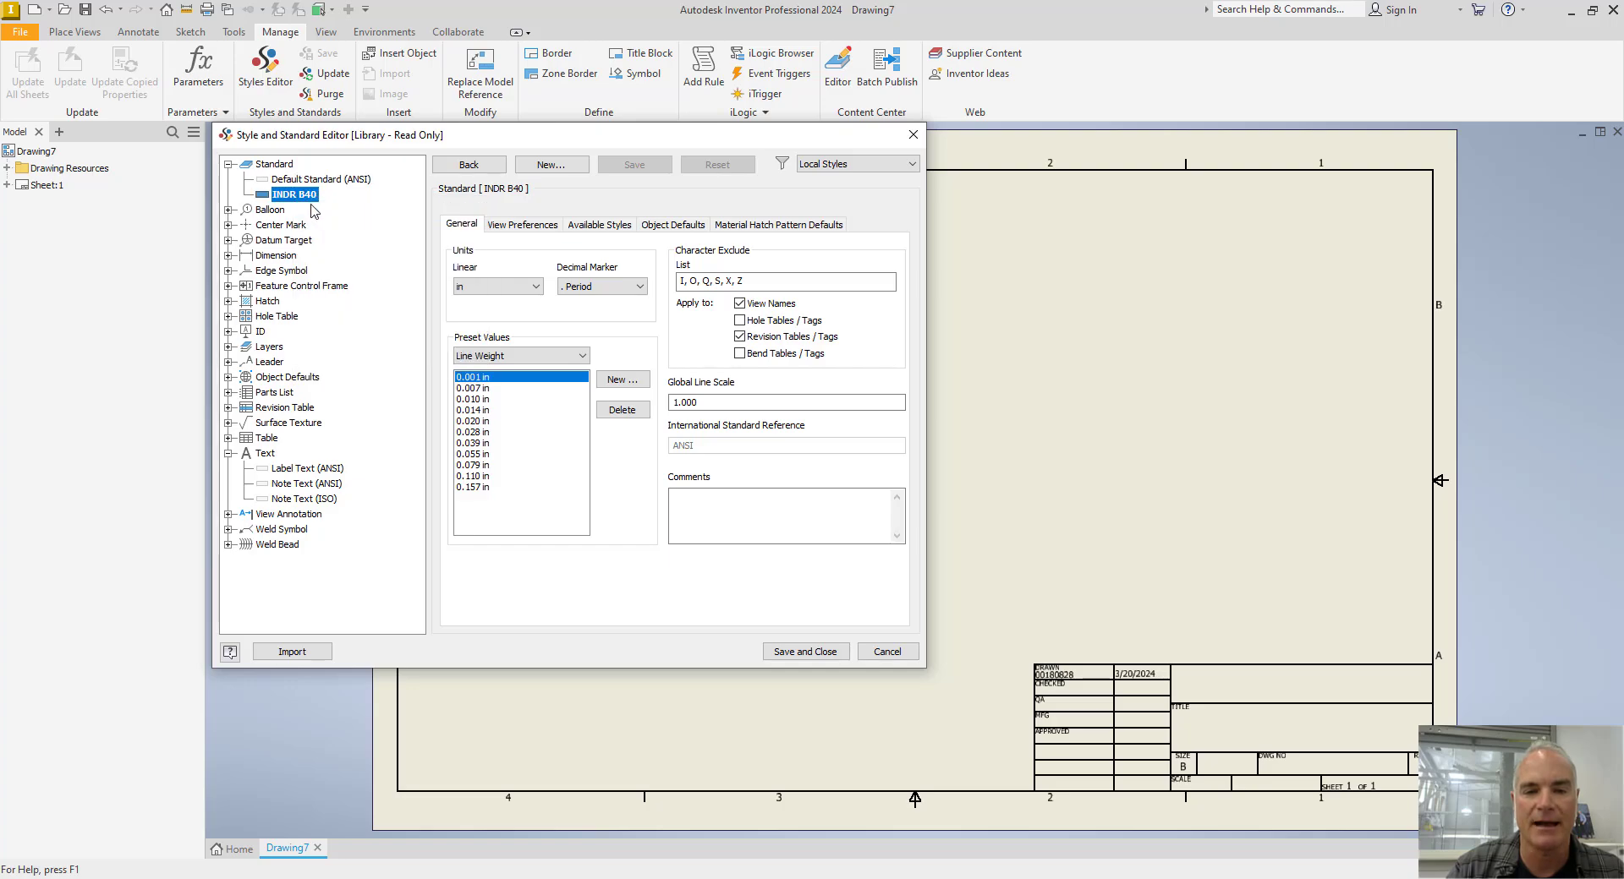
- Copy Label Text (ANSI) as INDR B40 Label Text with RomanS font, 0.125 height, and save
right_click(320, 475)
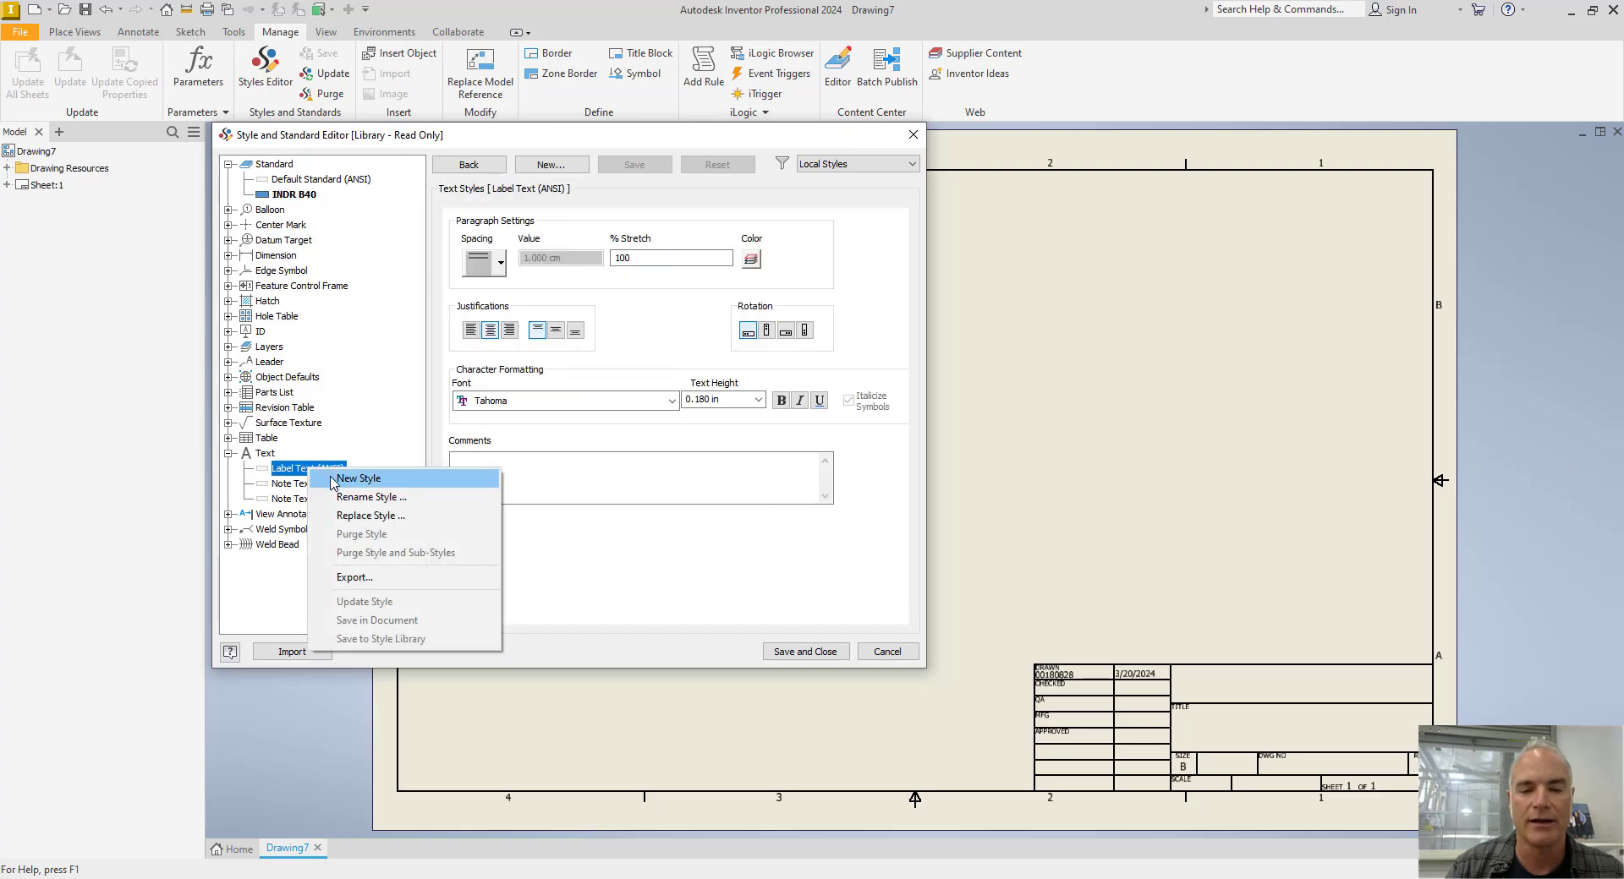
left_click(332, 481)
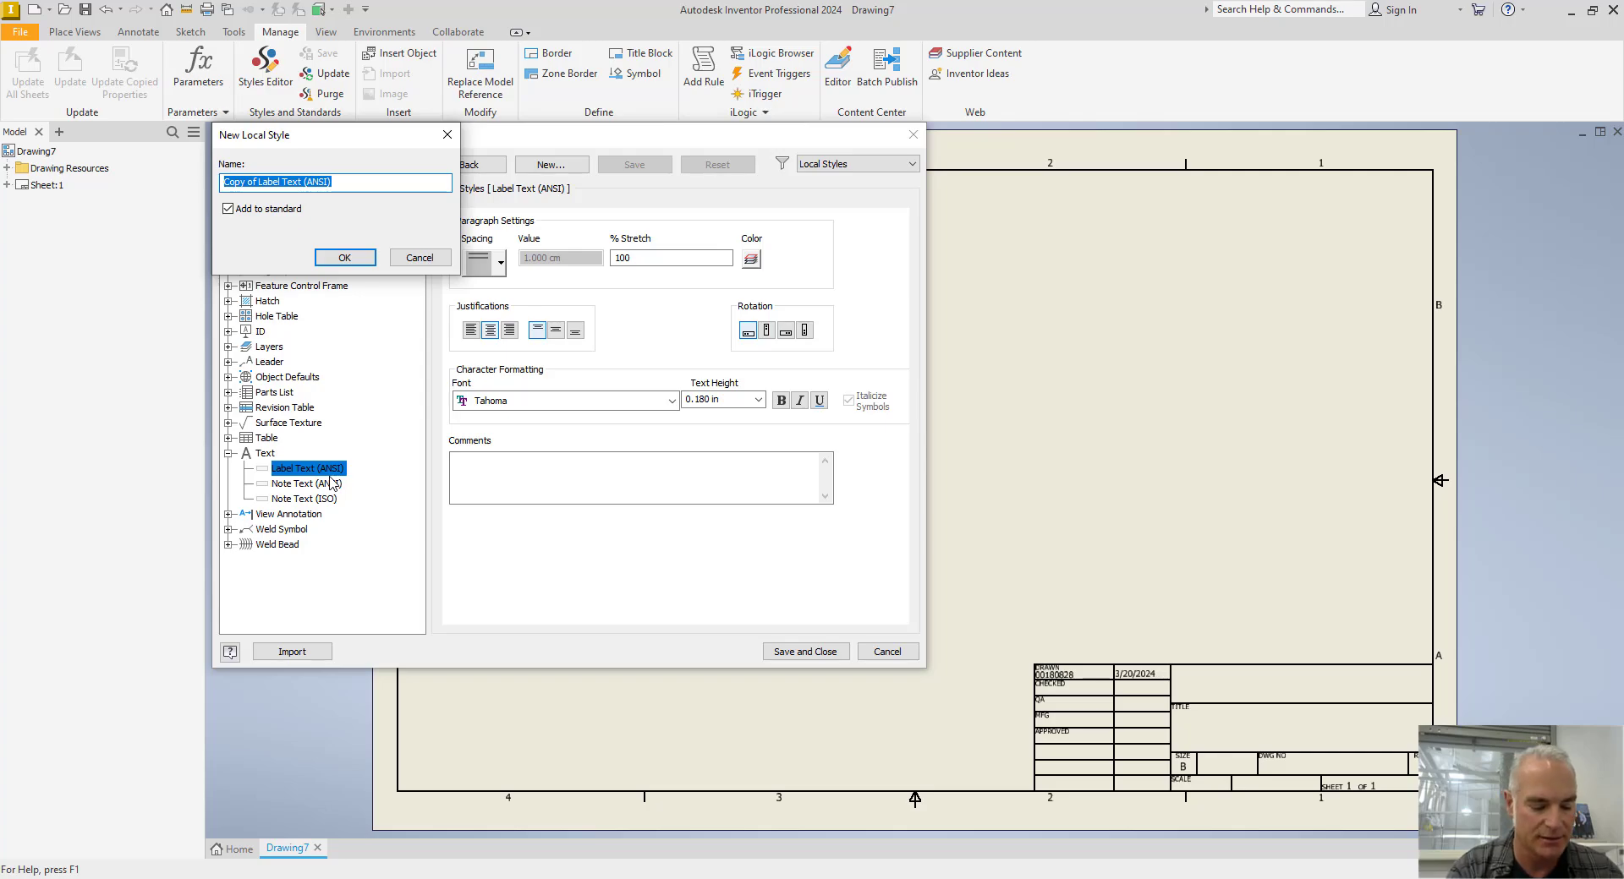
type("INDR B")
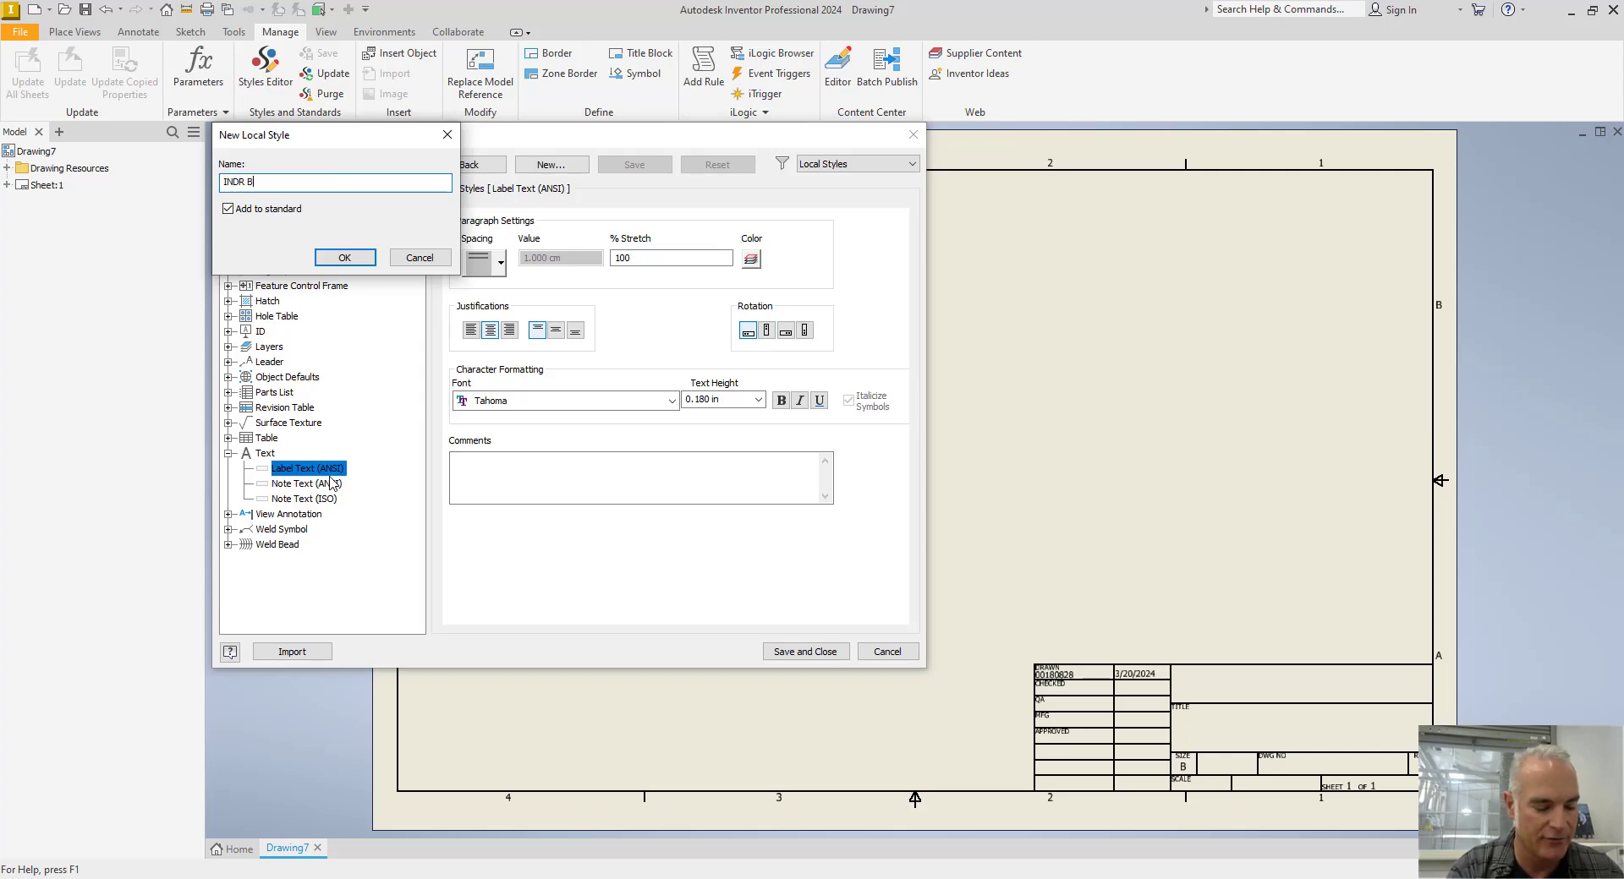
type("40 Label Text")
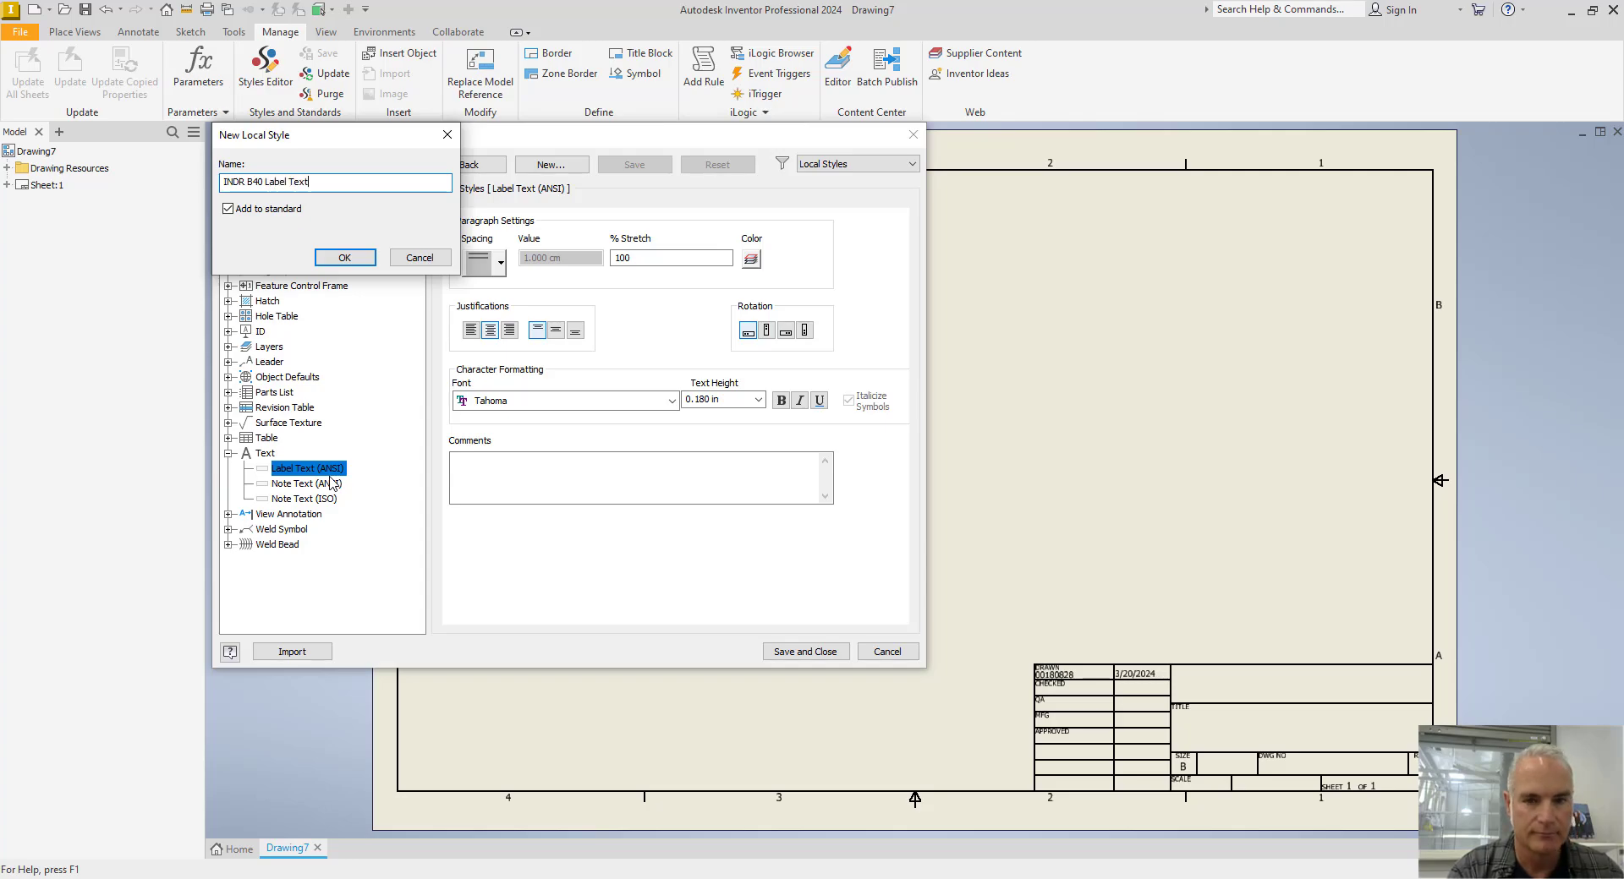
key("Return")
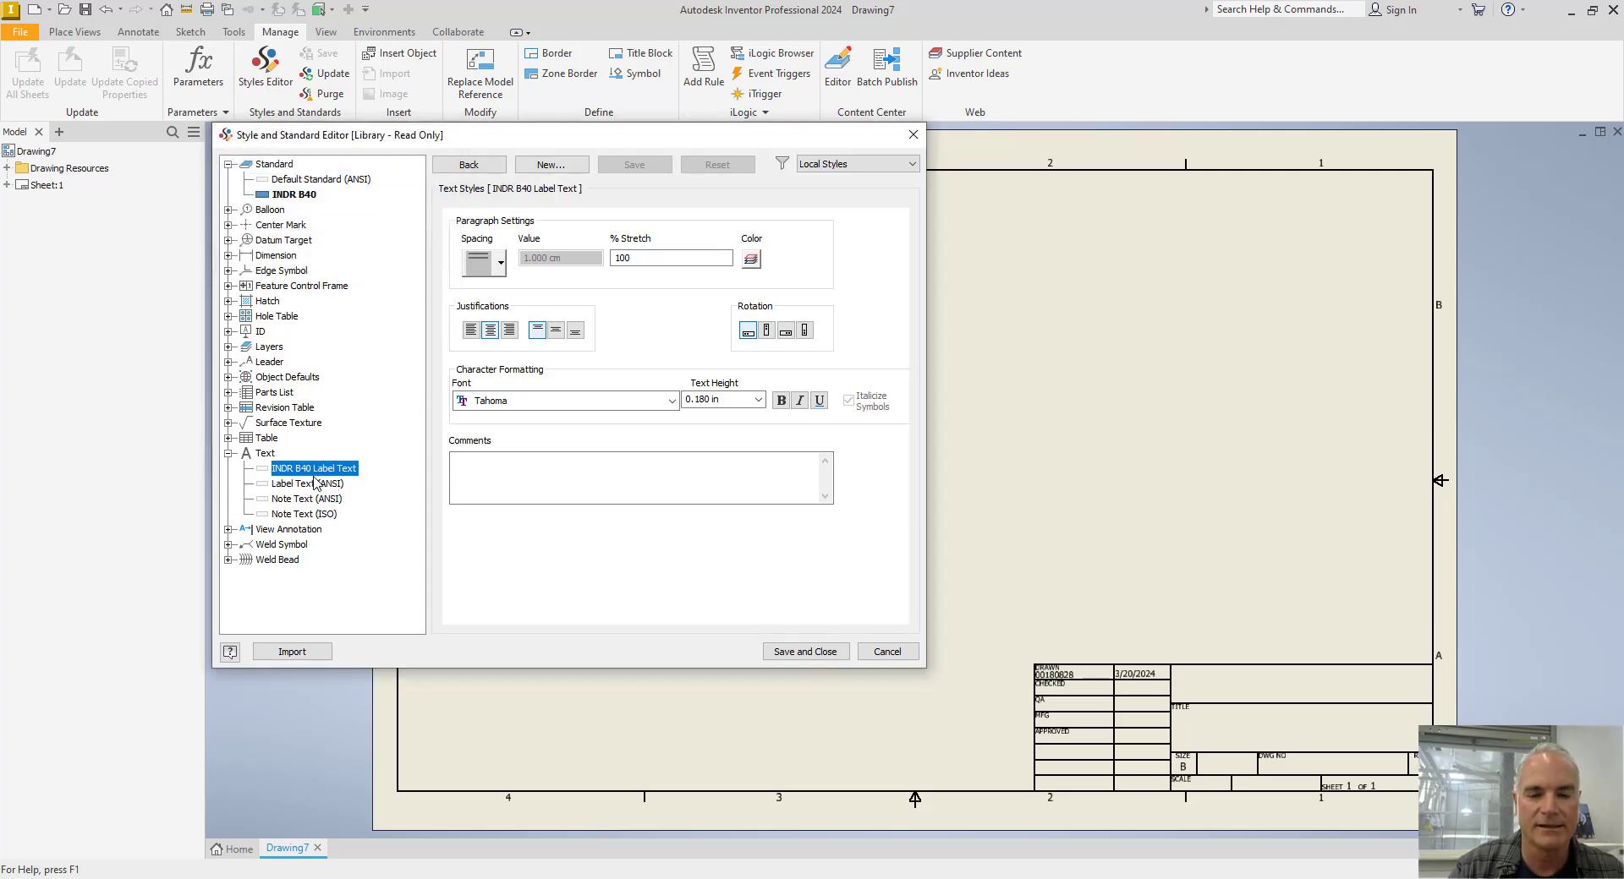
left_click(510, 401)
type("RomanC")
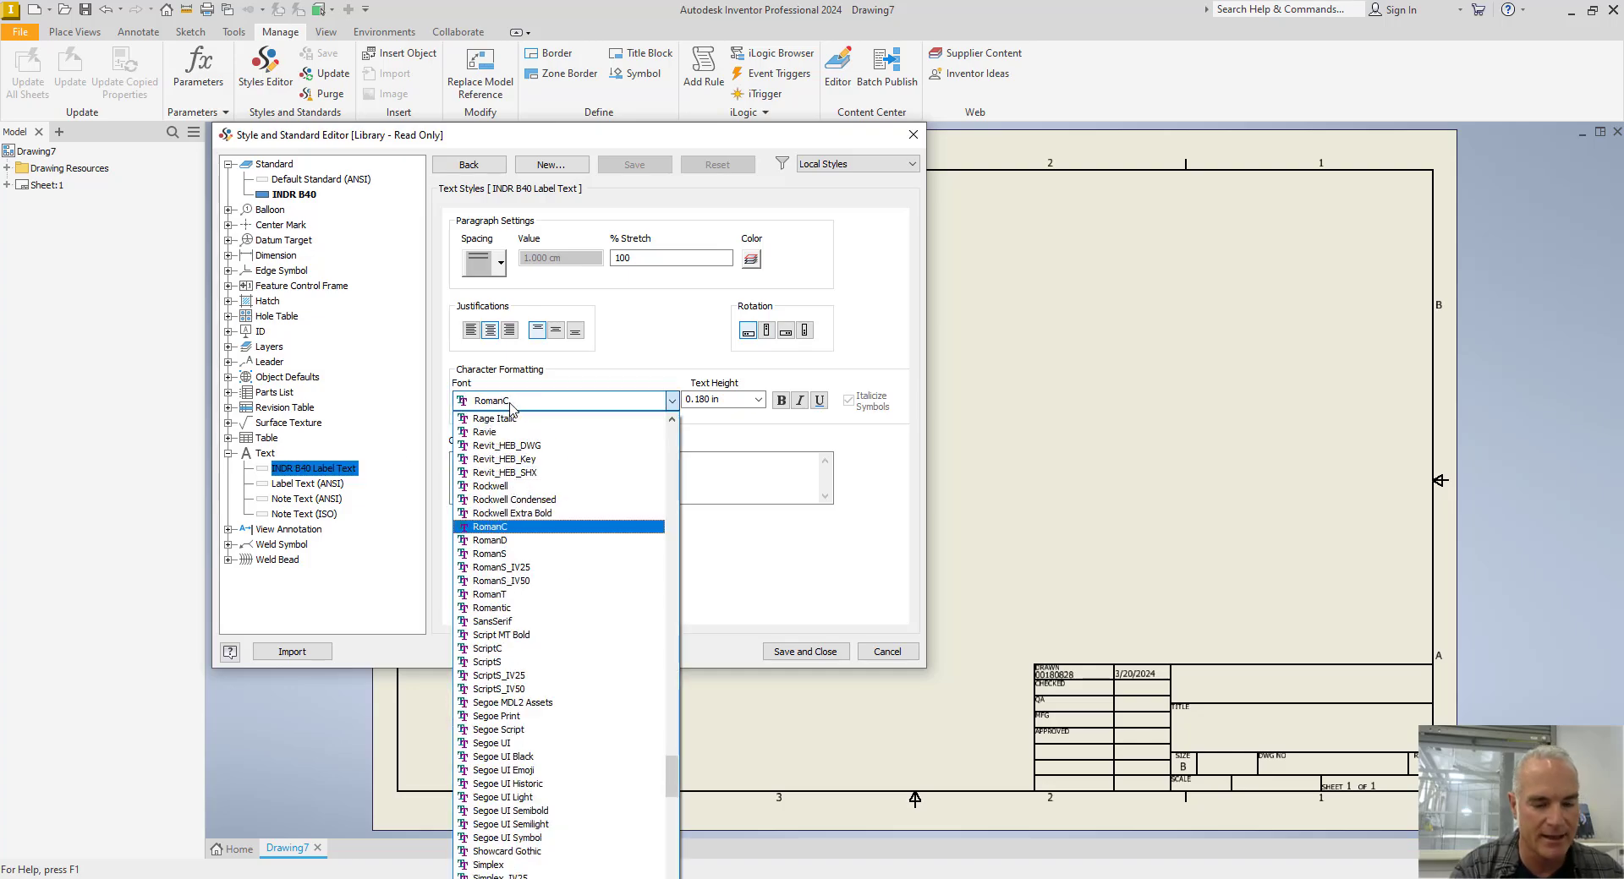
left_click(499, 554)
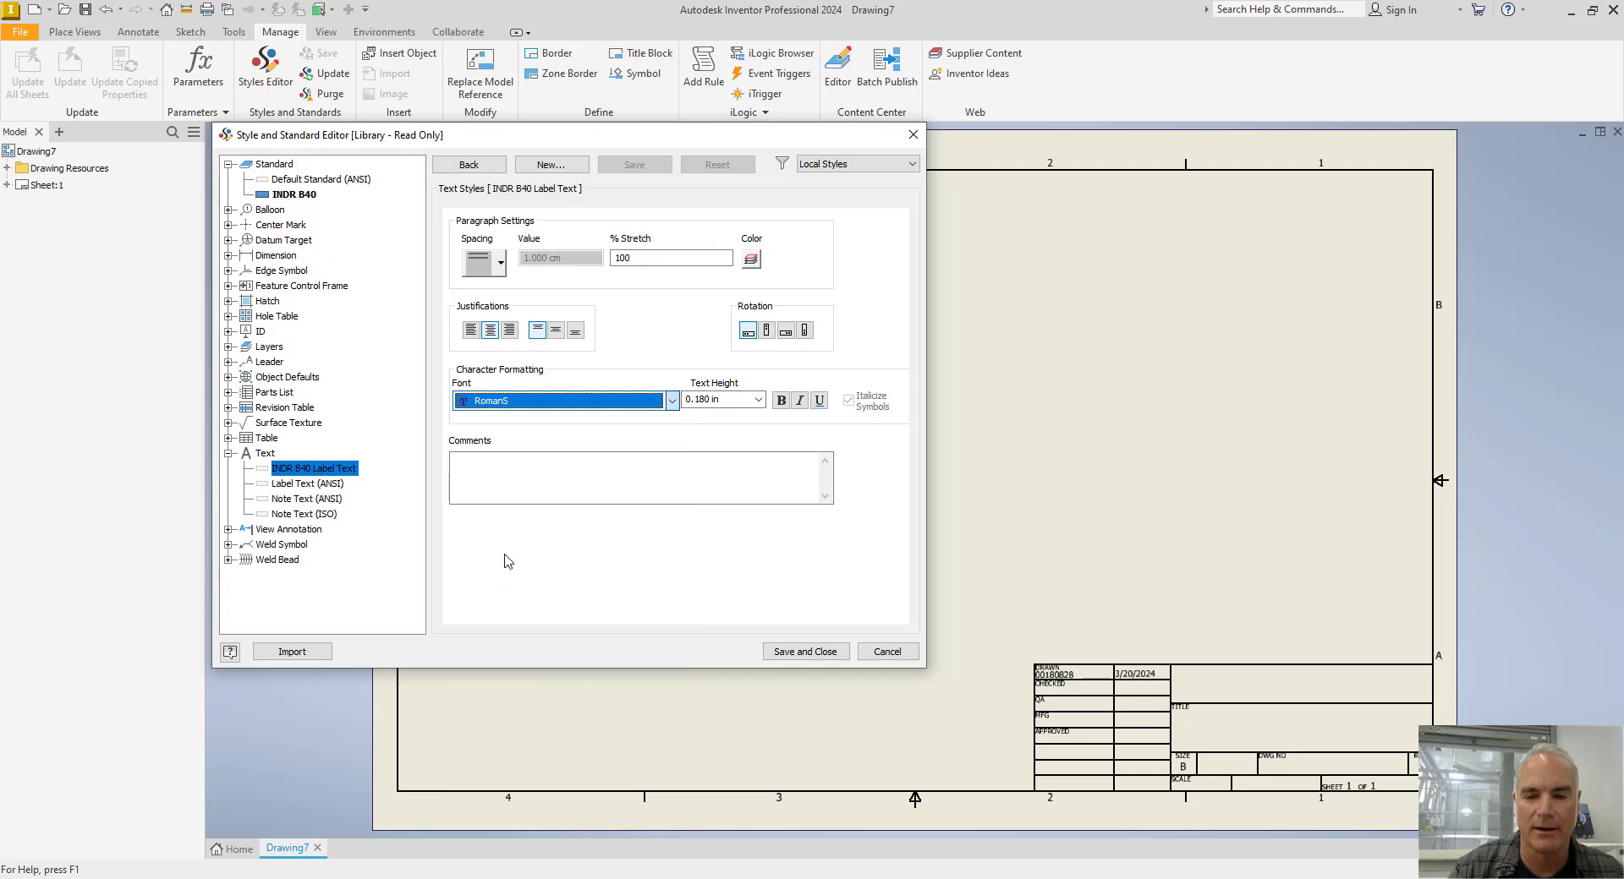
left_click(727, 399)
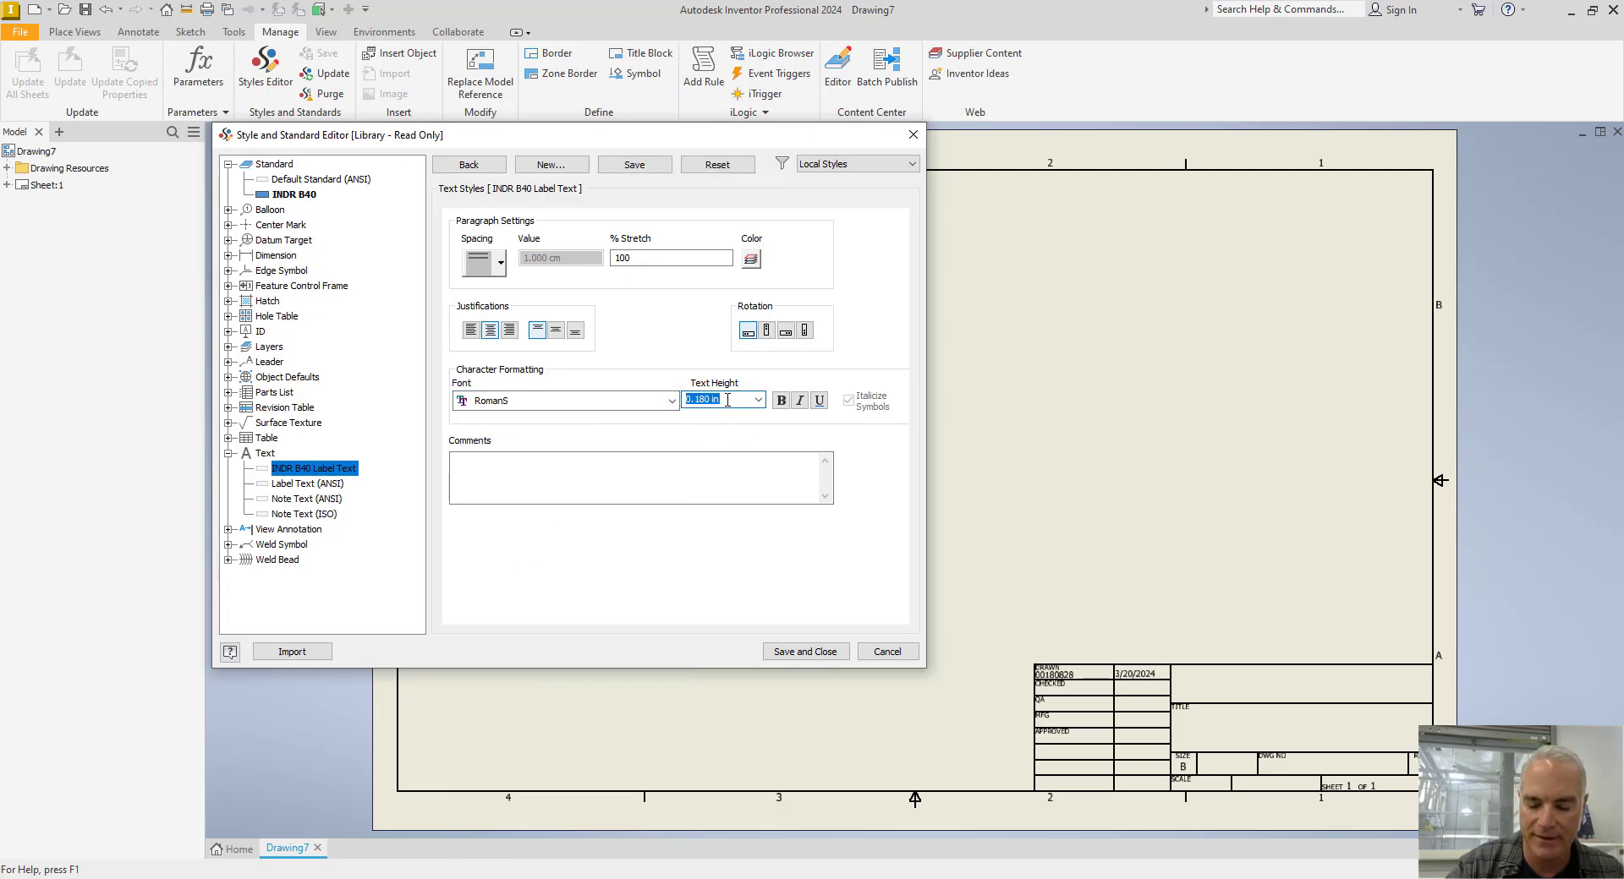
type(".125")
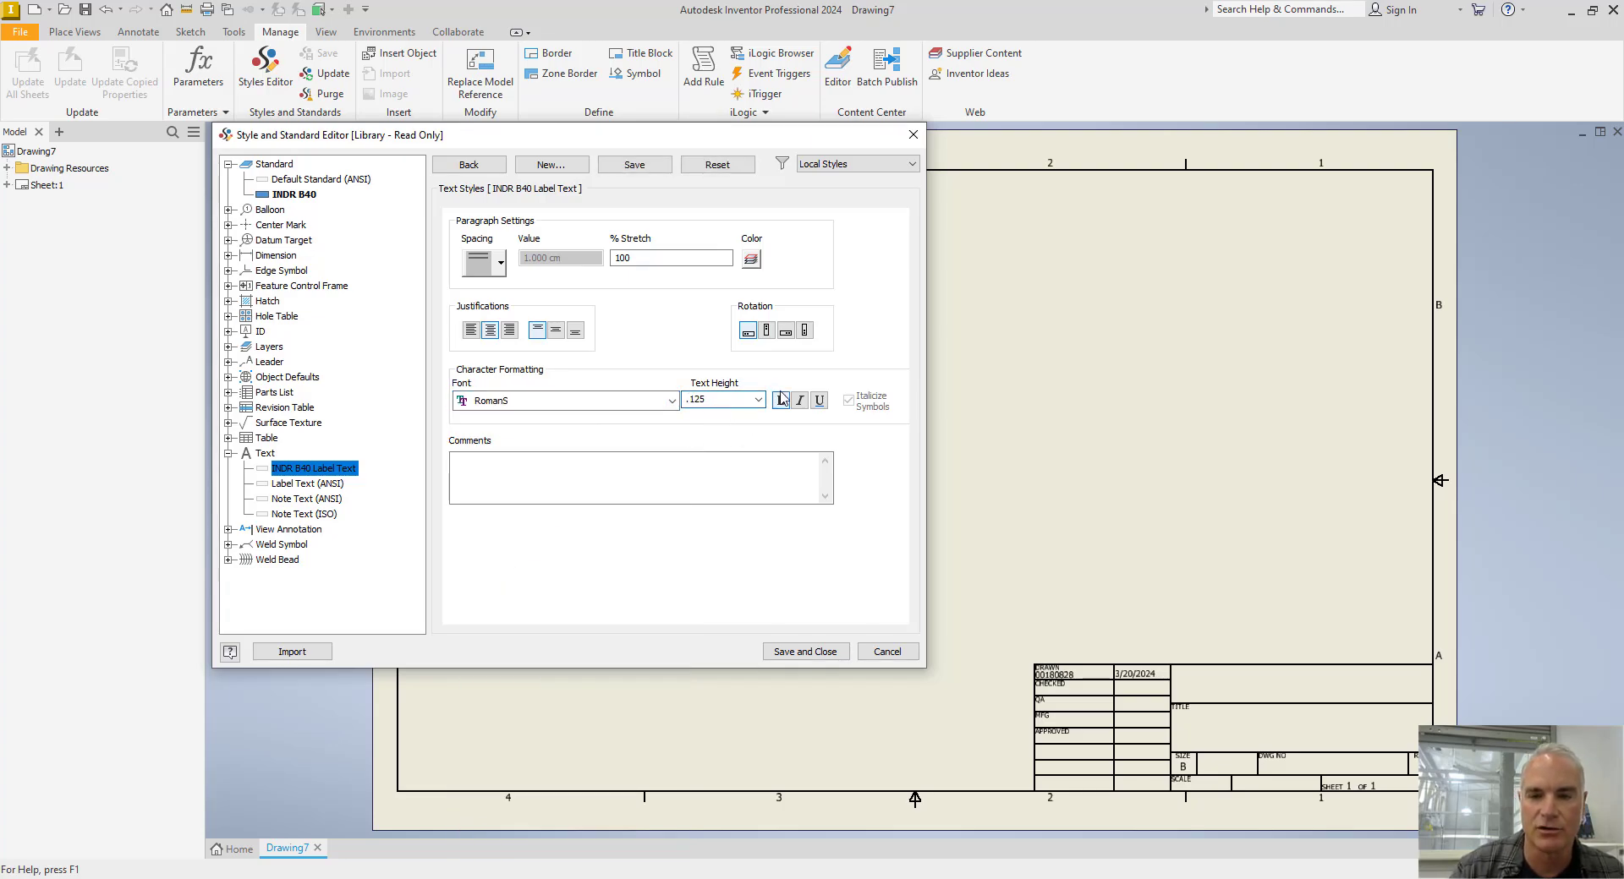
left_click(652, 168)
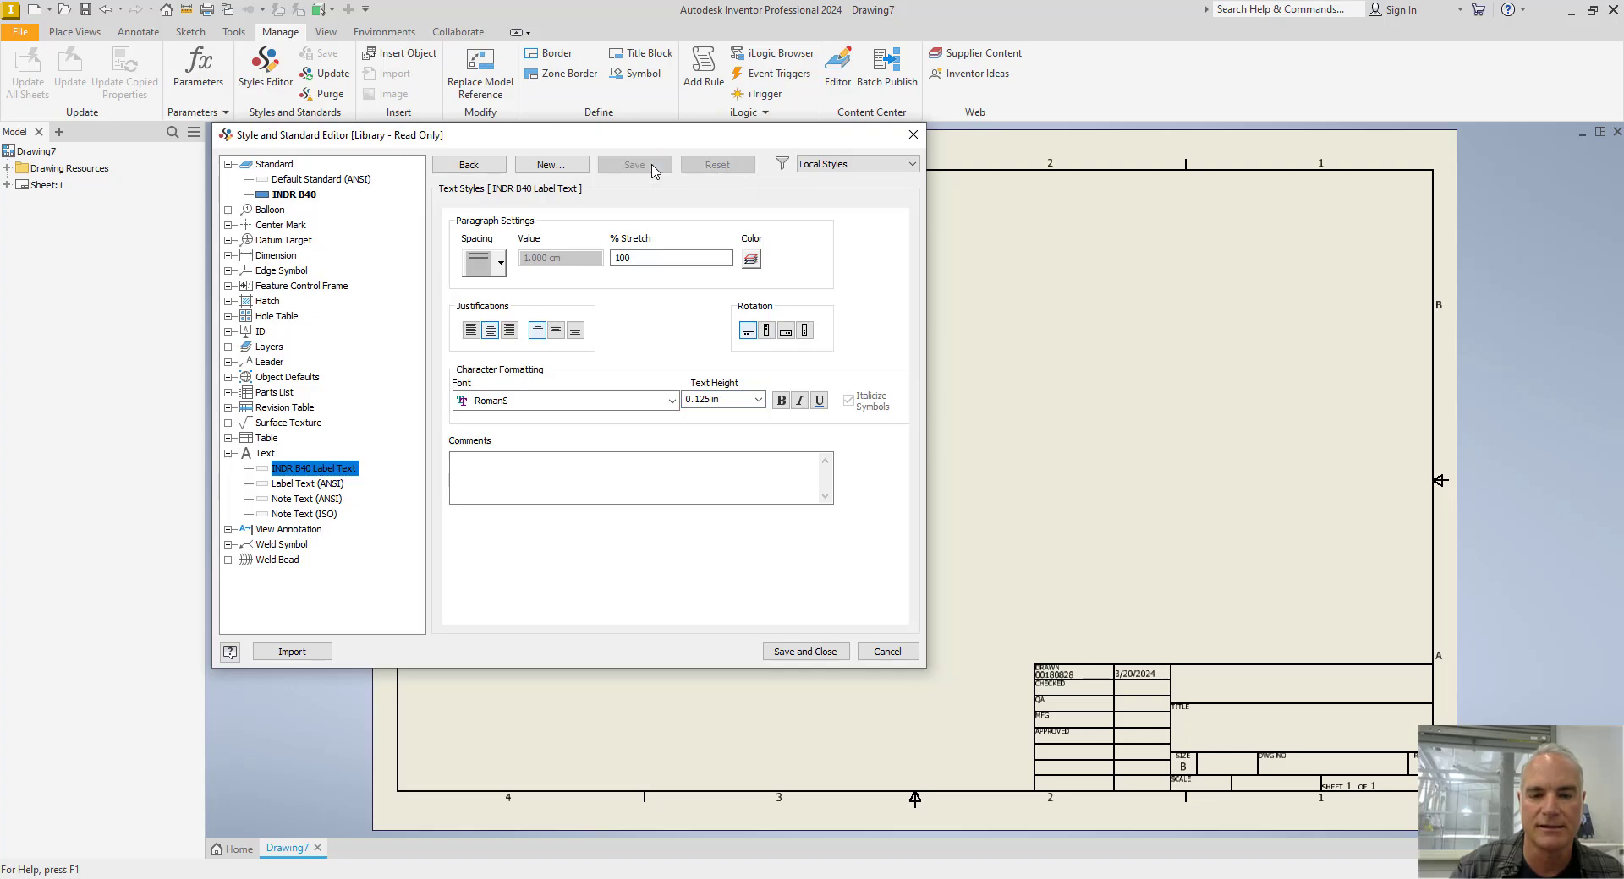
- Create an INDR B40 Note Text style copied from Note Text (ANSI)
right_click(311, 500)
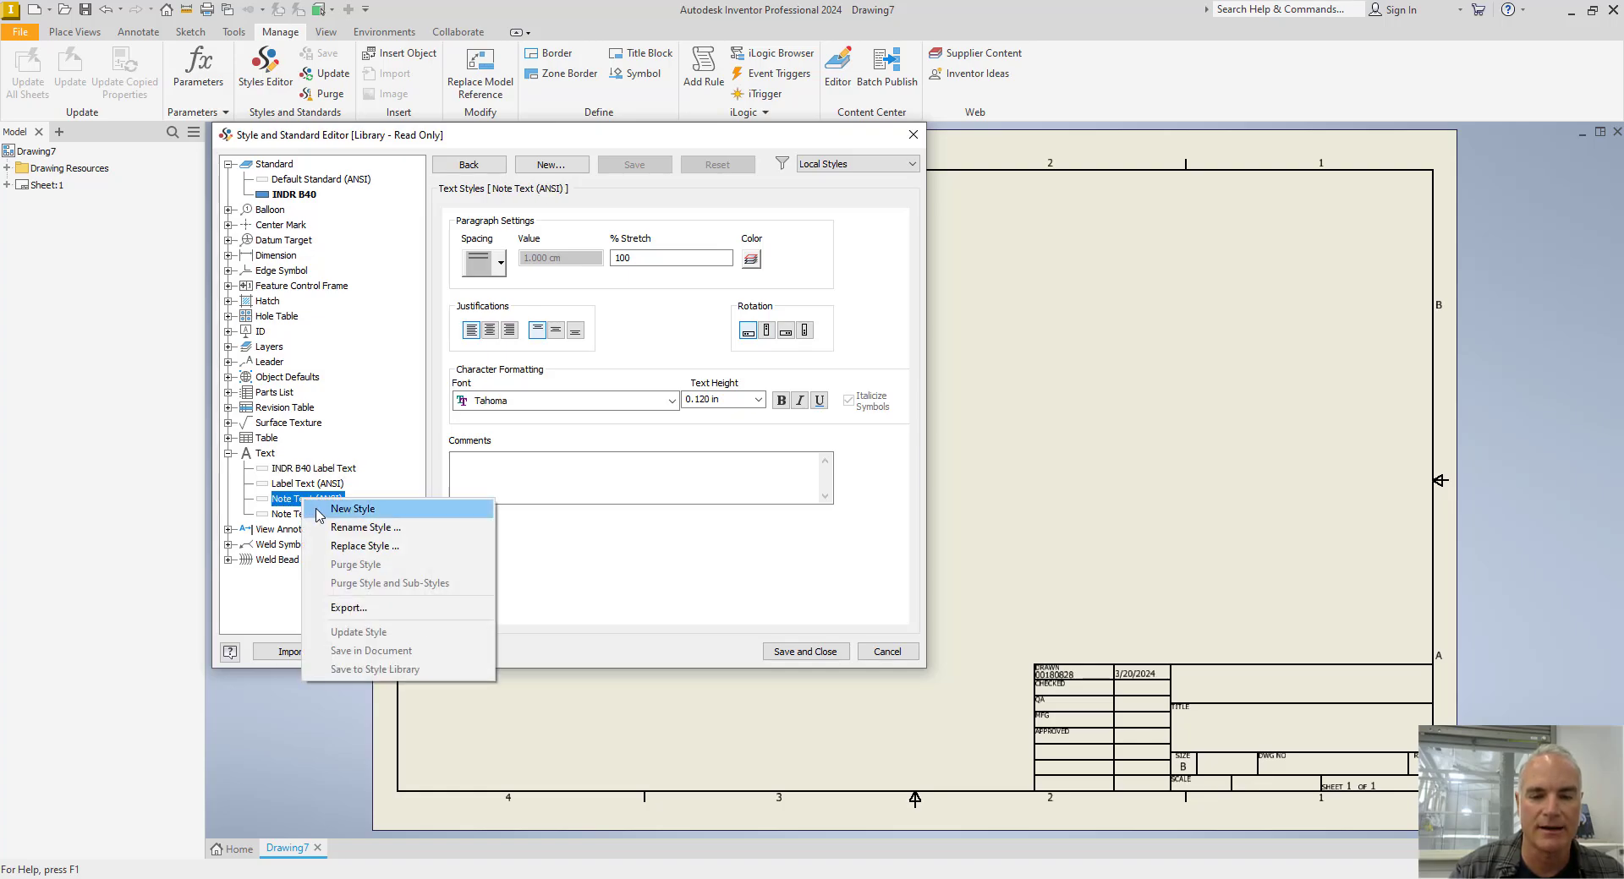
left_click(324, 510)
type("I")
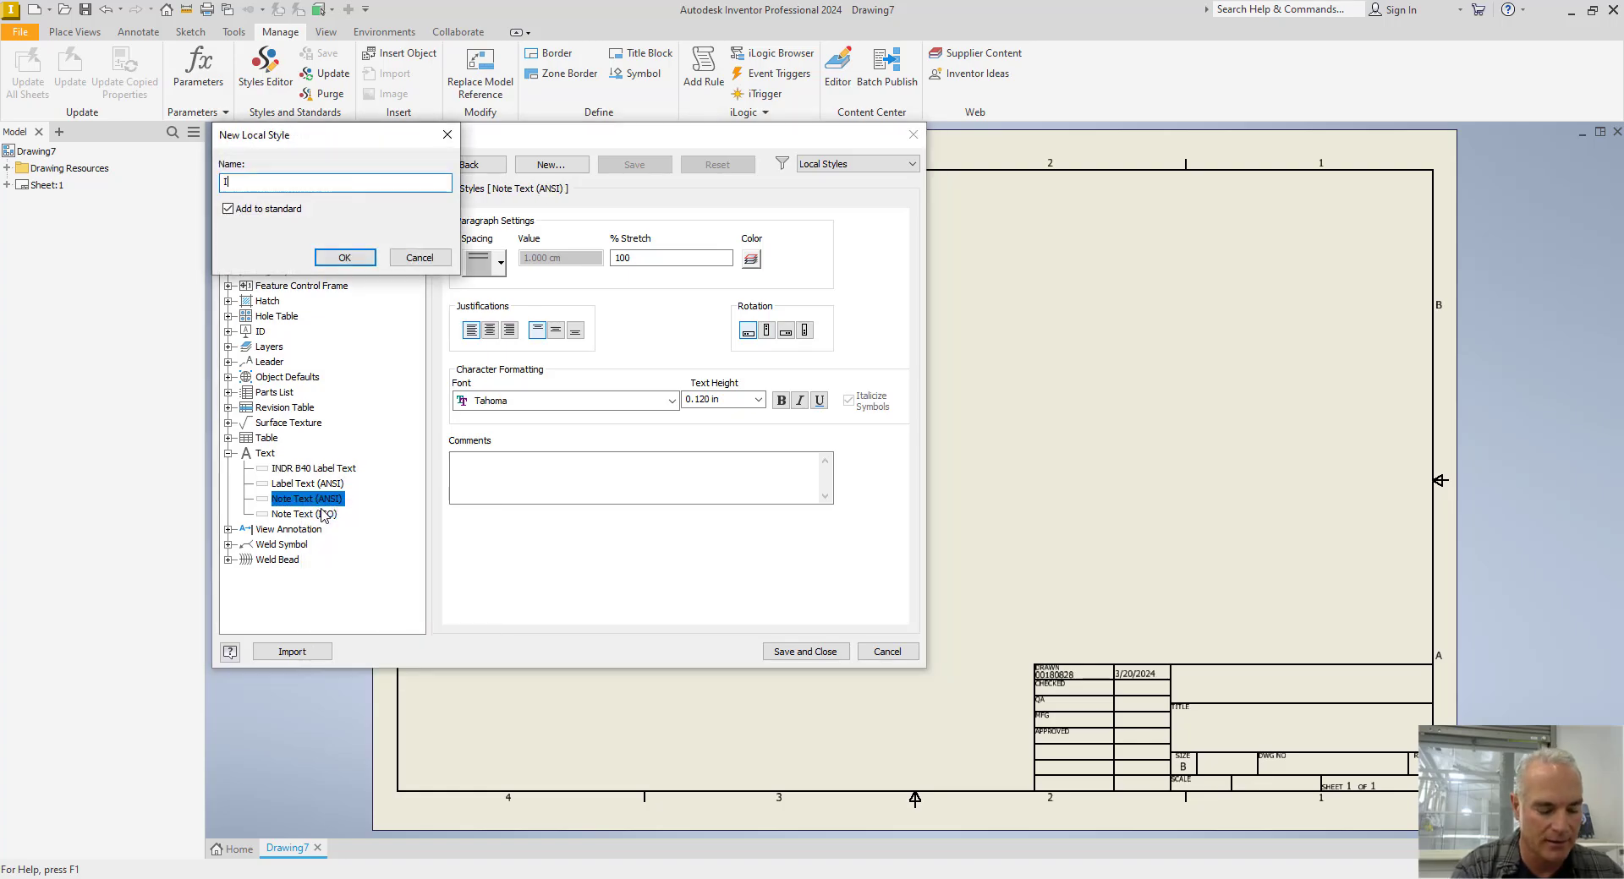
type("NDR B40 L")
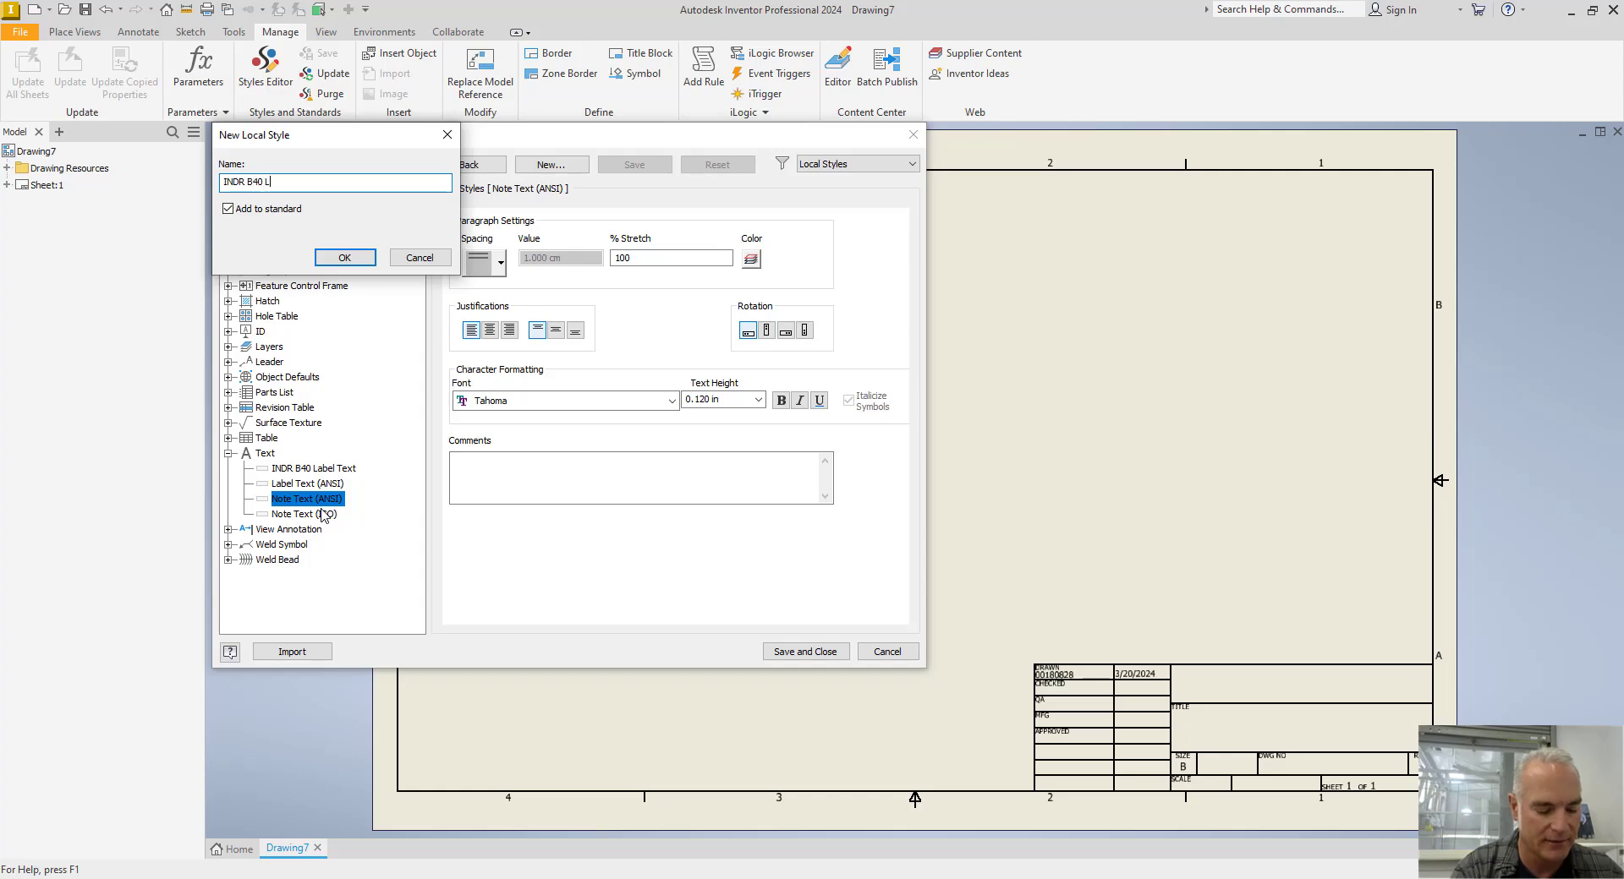
type("abel Text")
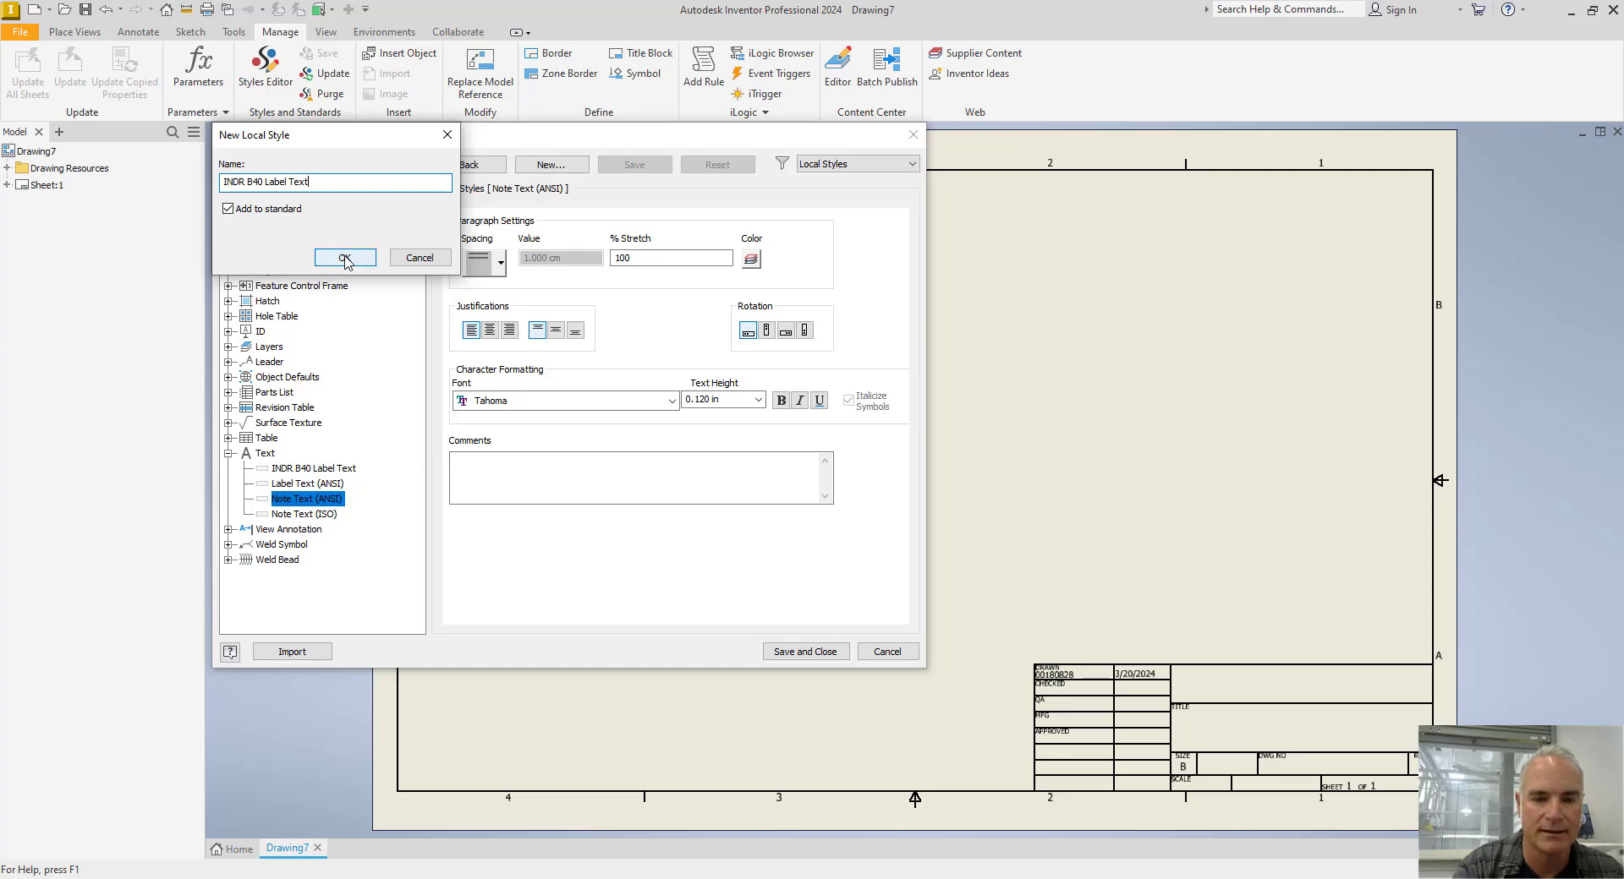
key("BackSpace")
key("BackSpace")
key("BackSpace")
key("BackSpace")
key("BackSpace")
key("BackSpace")
key("BackSpace")
key("BackSpace")
key("BackSpace")
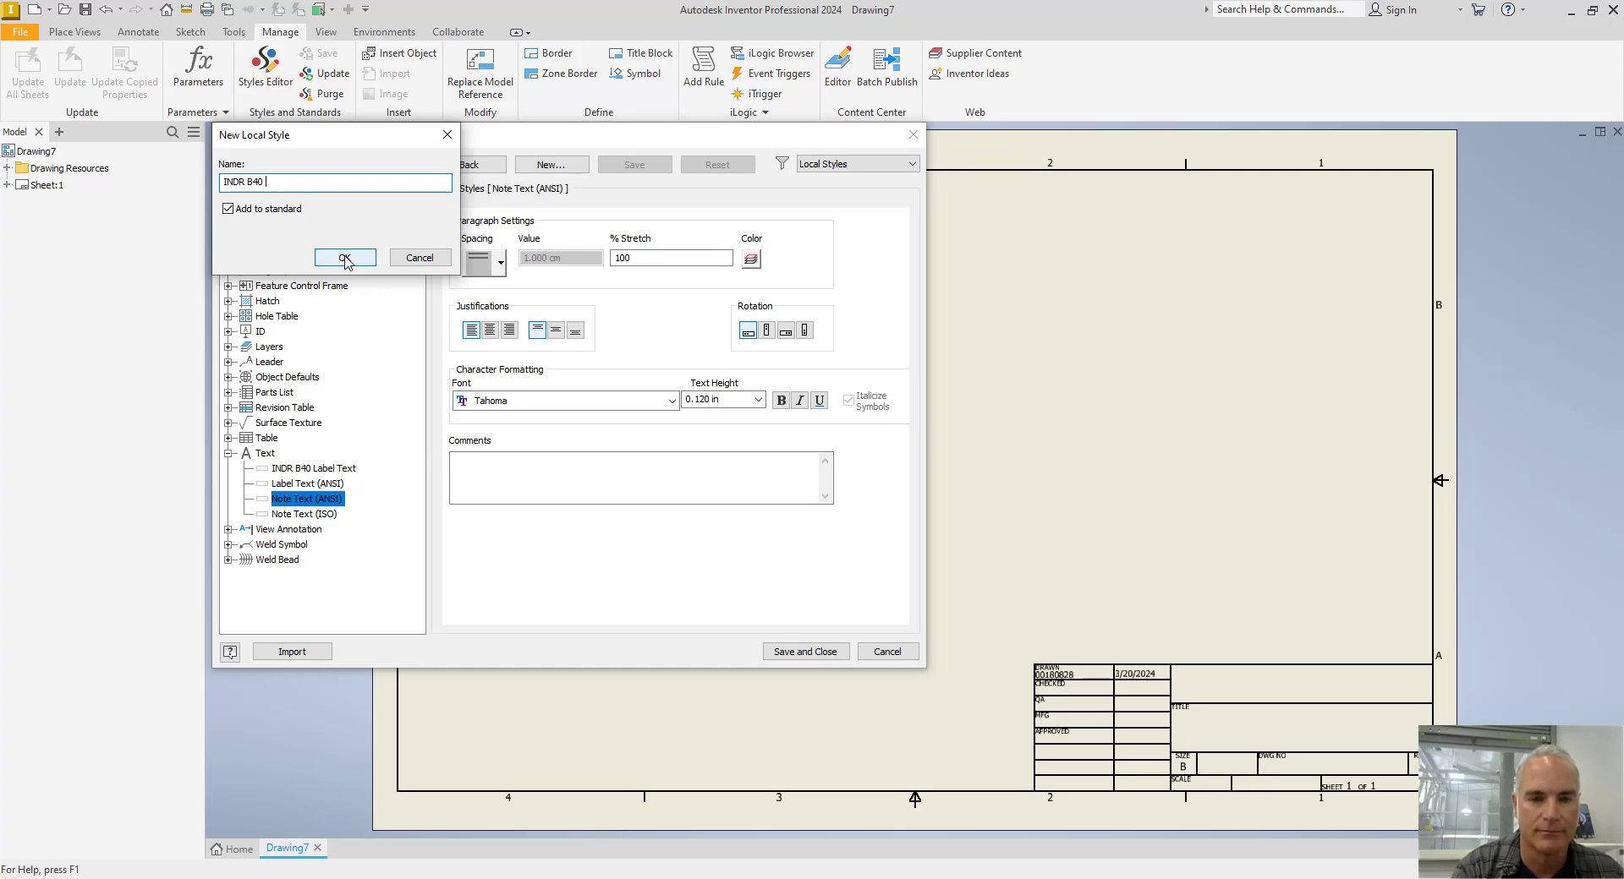
type("Note Text")
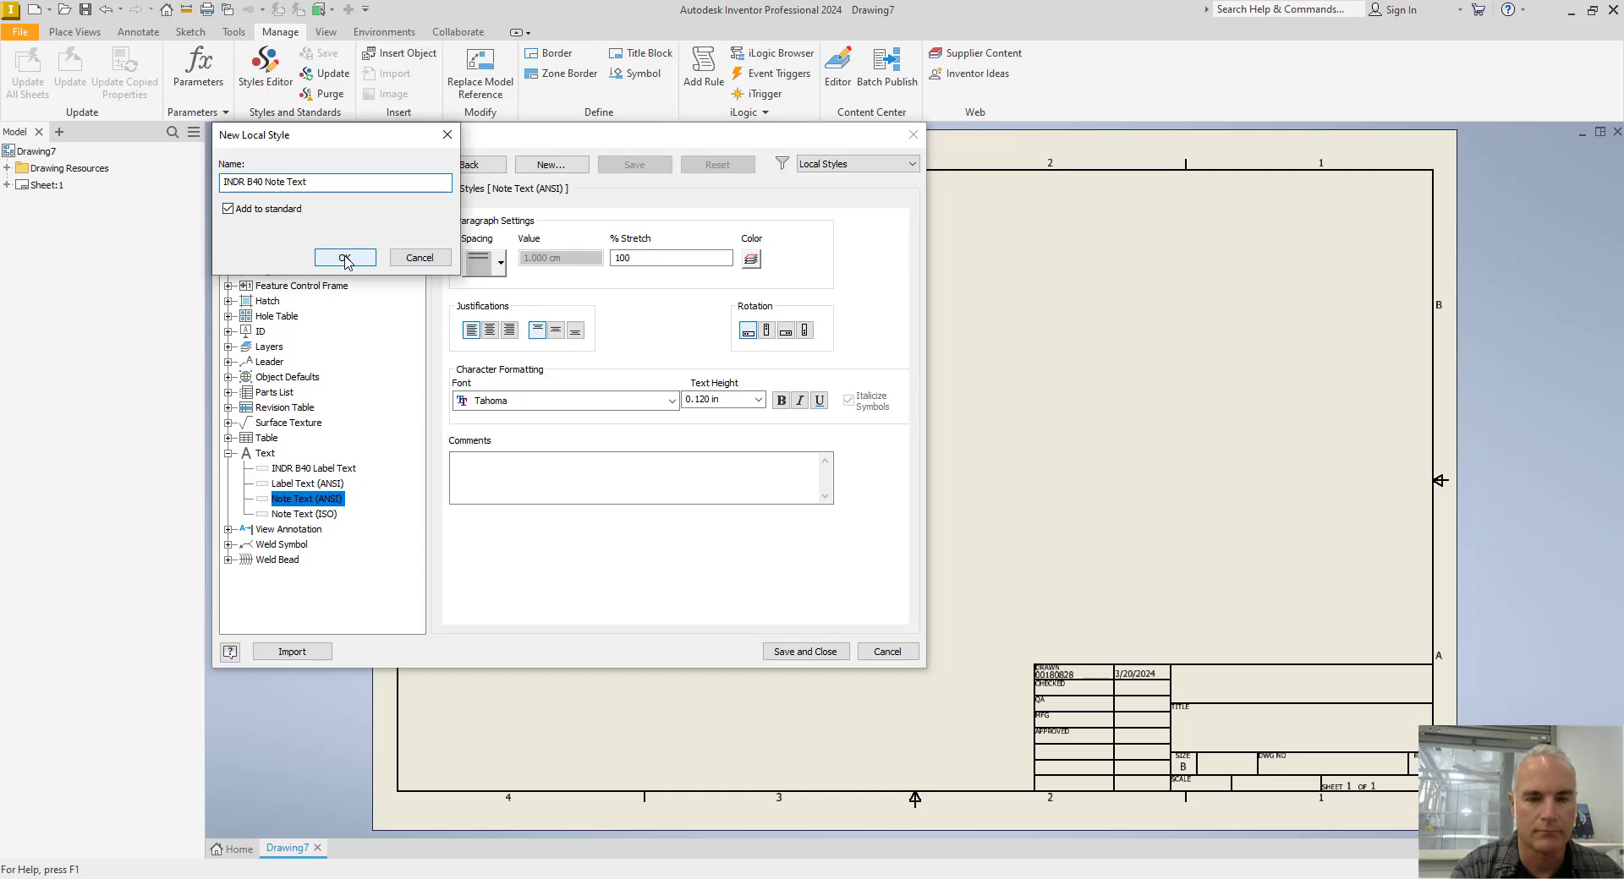
left_click(345, 259)
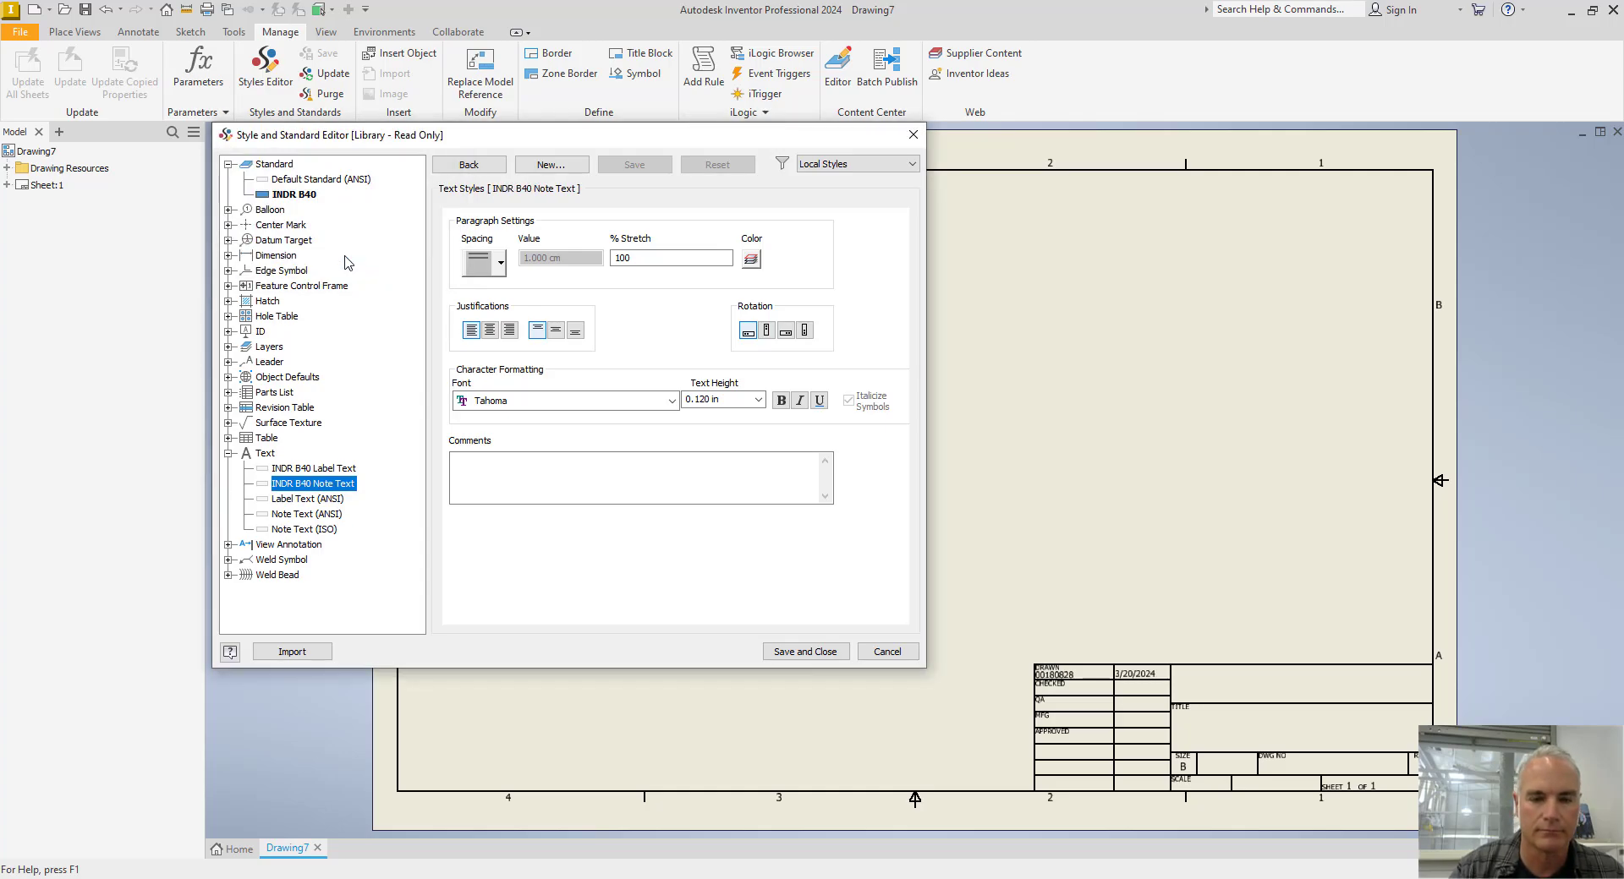
- Give INDR B40 Note Text the RomanS font and .09375 text height, then save
left_click(514, 404)
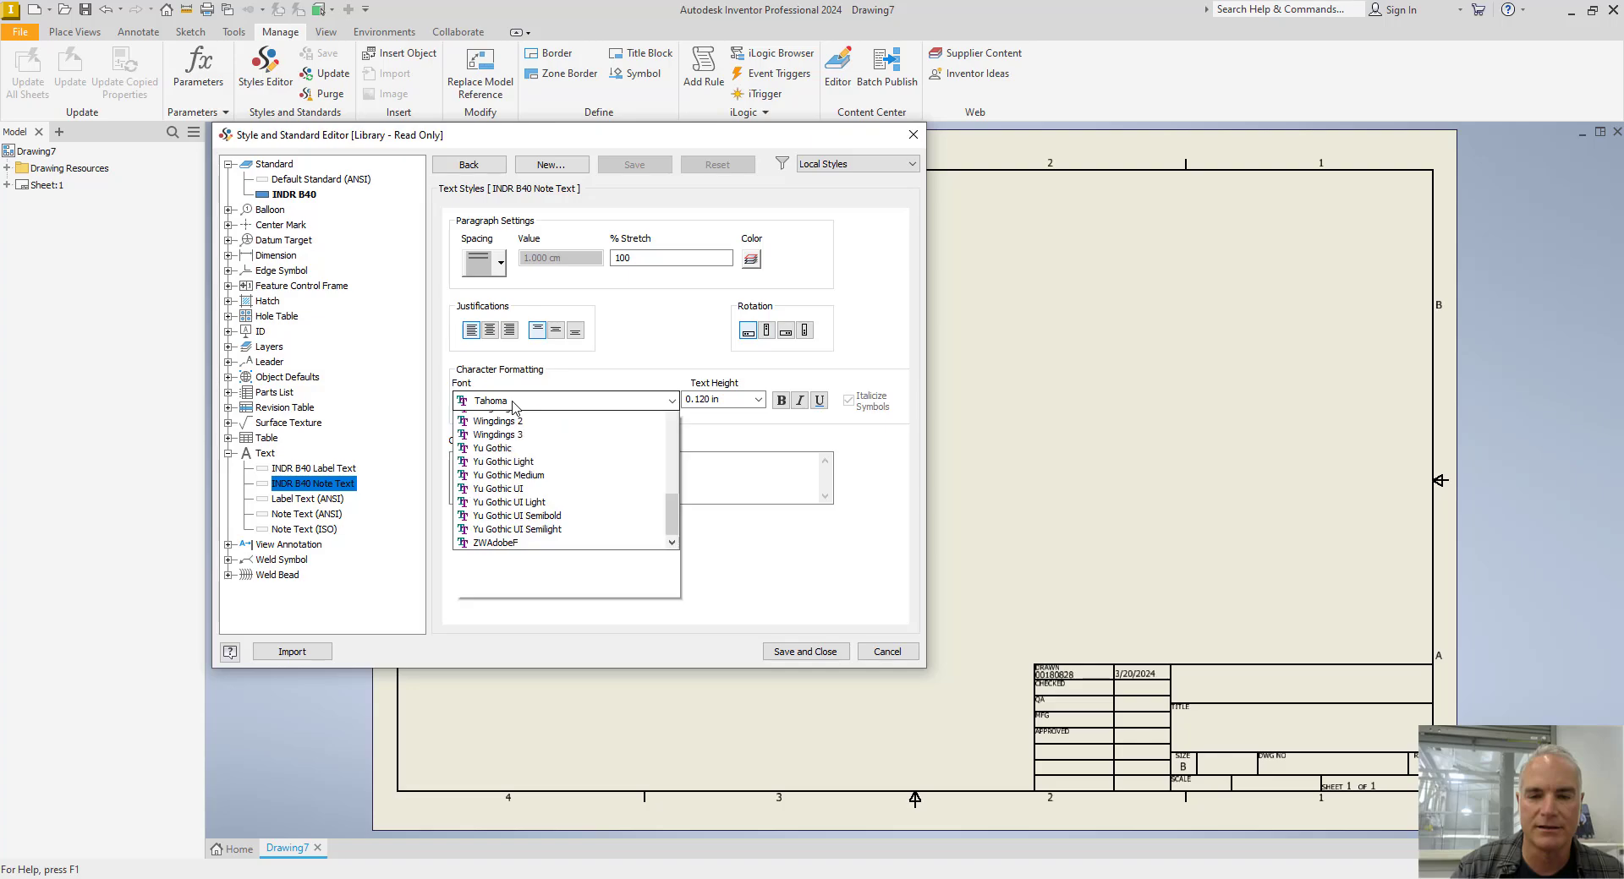
type("rom")
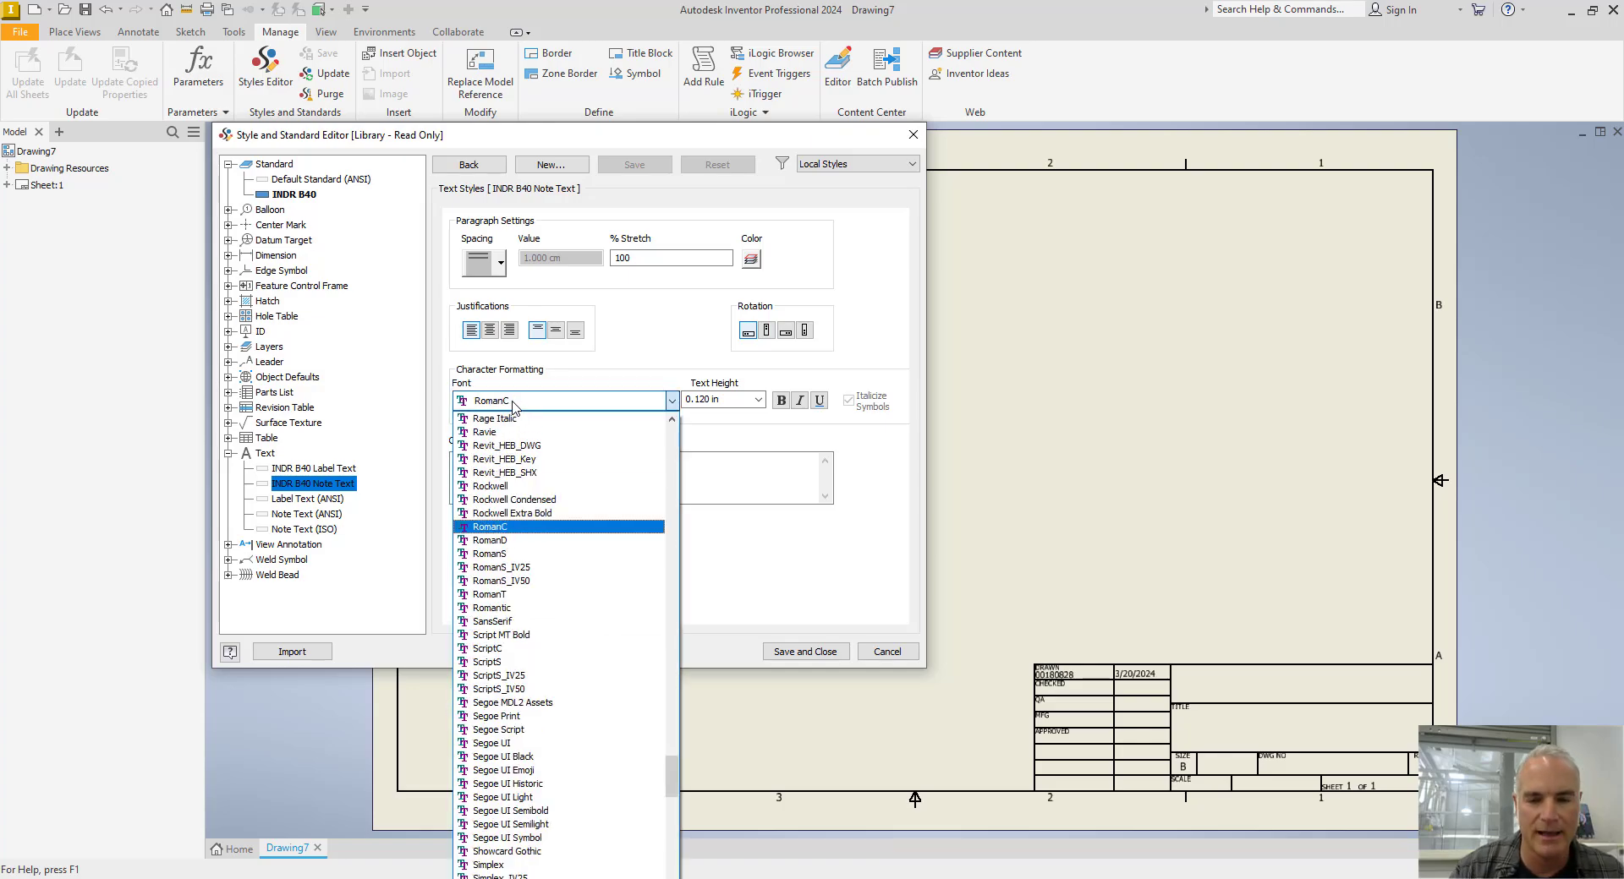
left_click(495, 556)
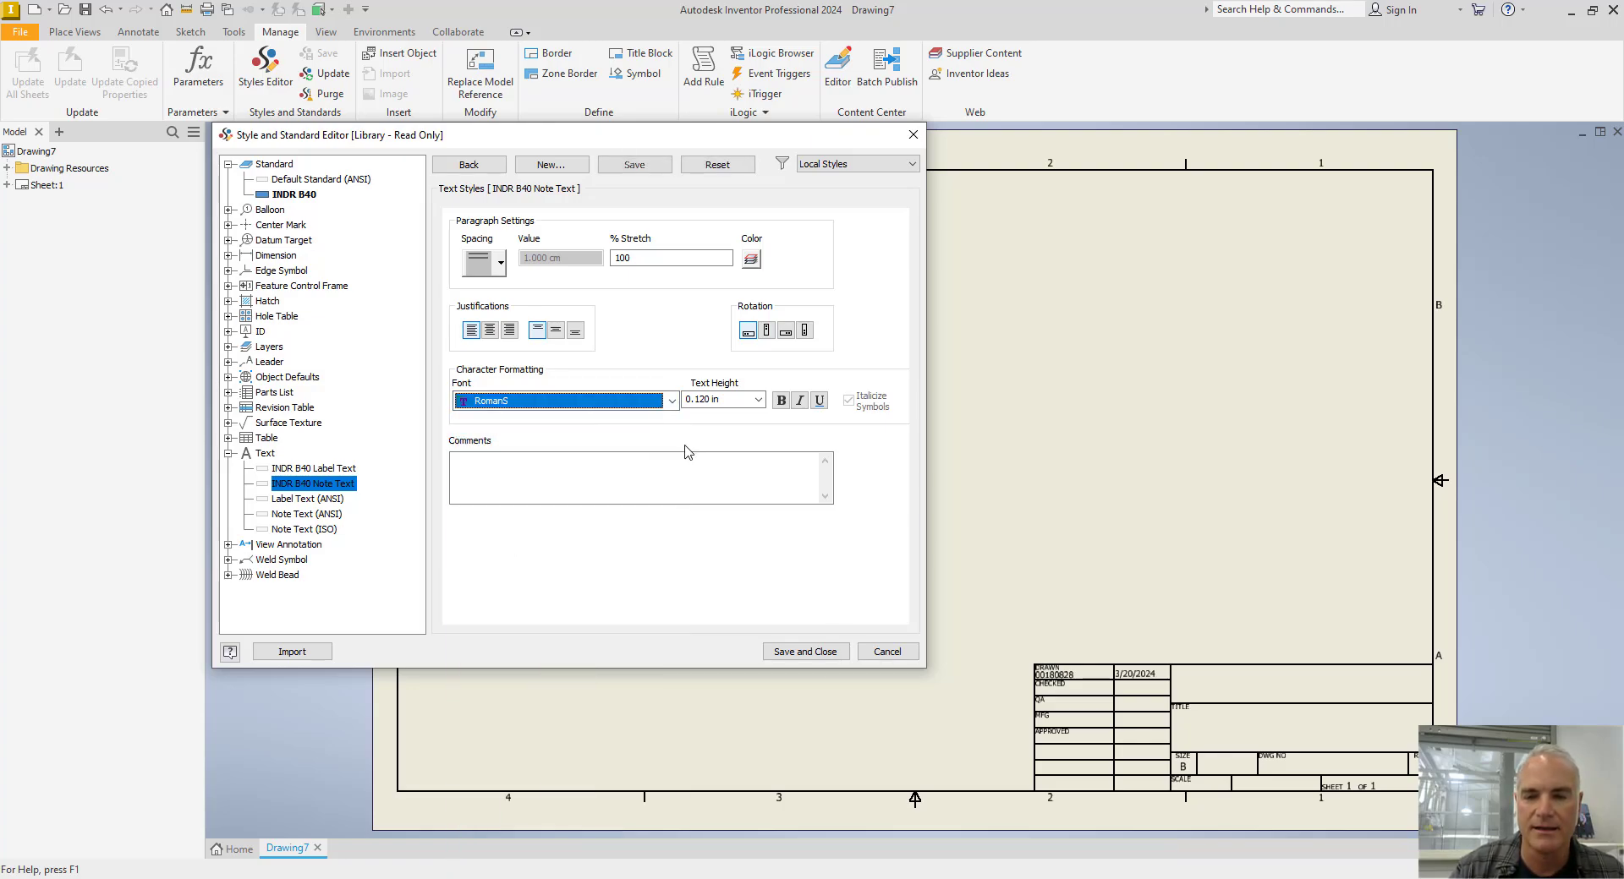
left_click(695, 398)
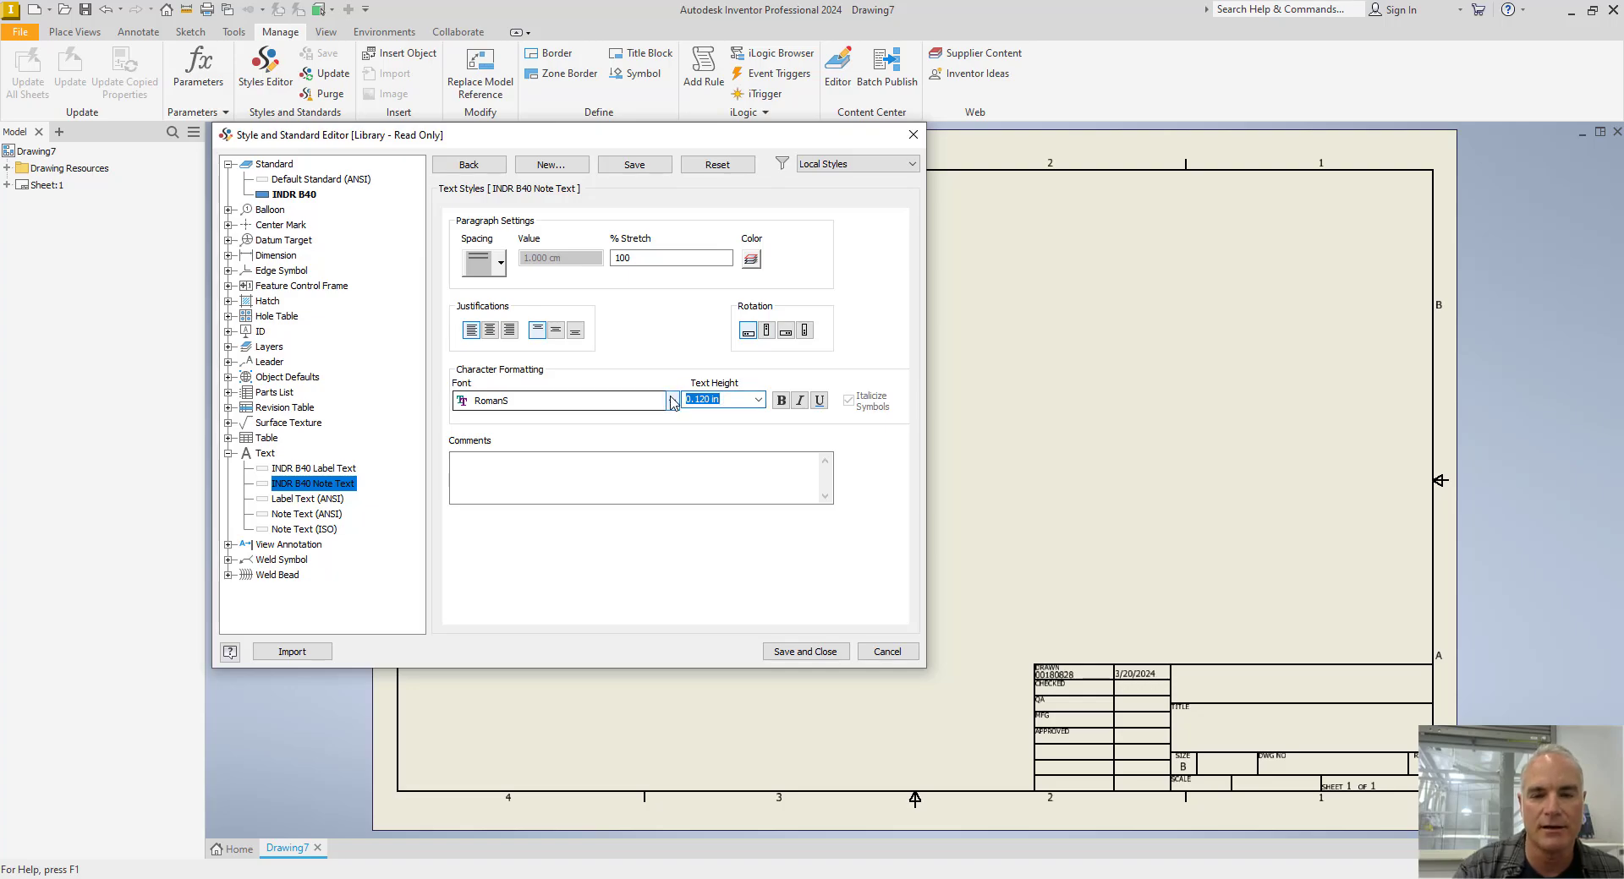
type(".09375")
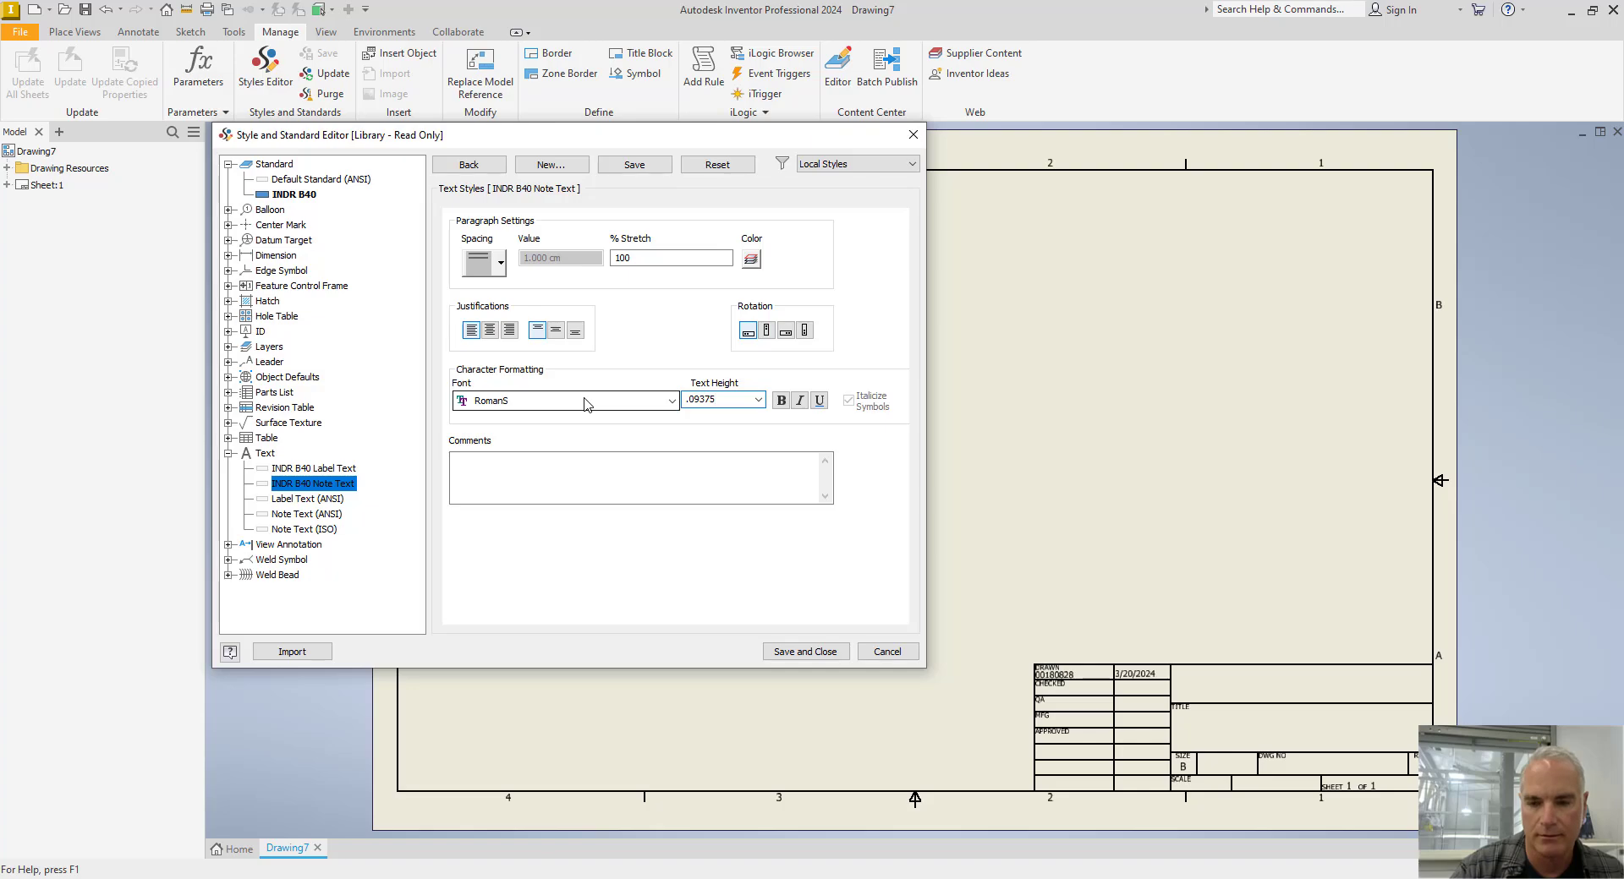
left_click(625, 164)
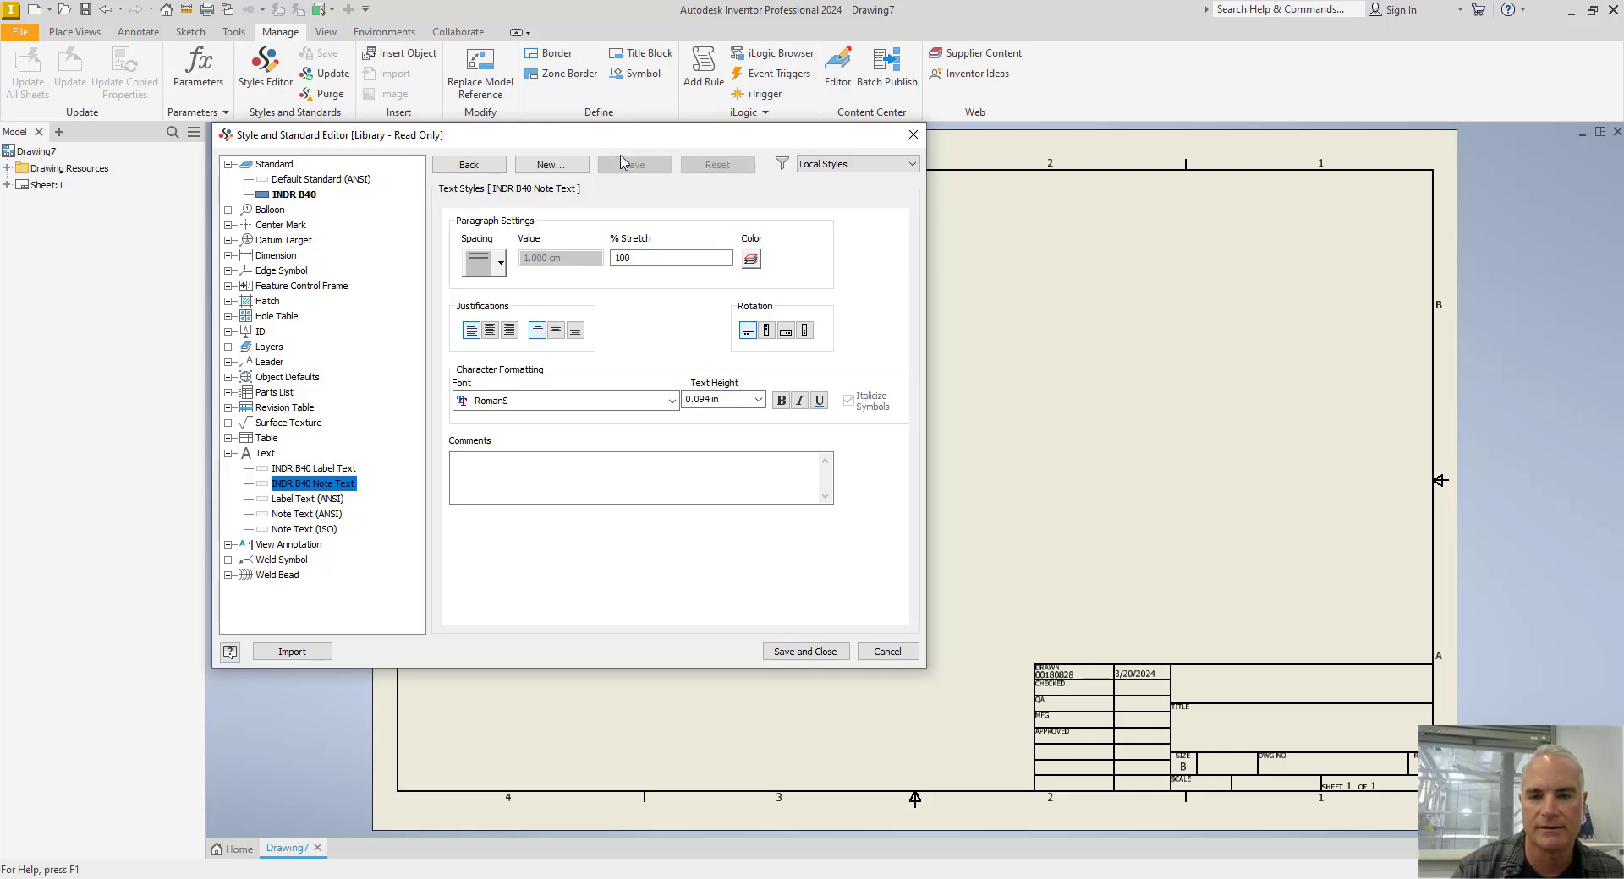
left_click(229, 454)
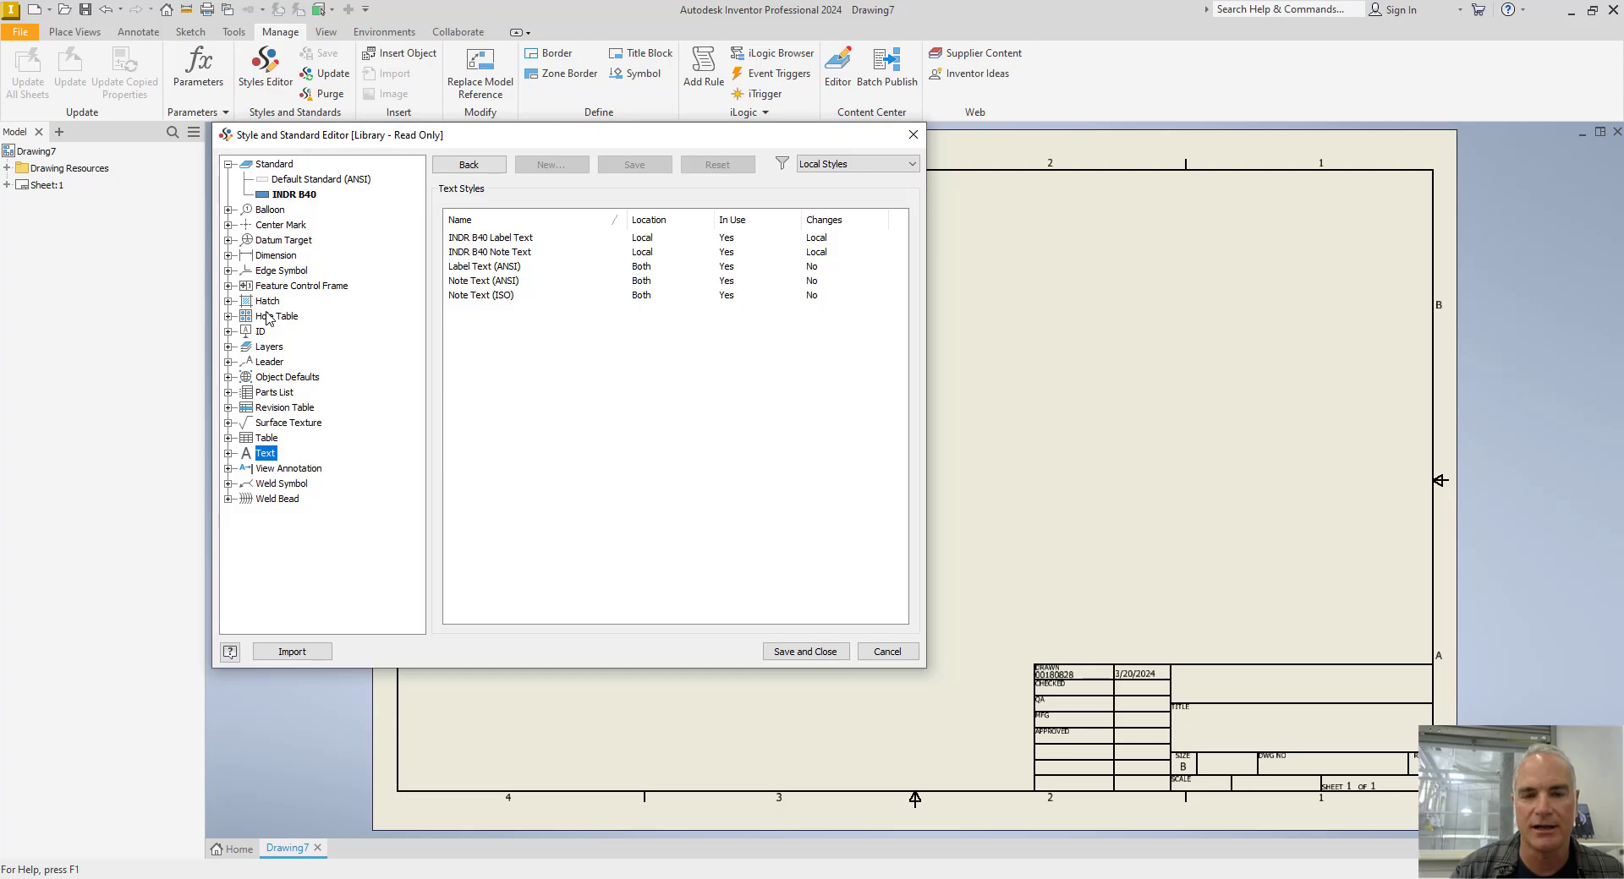
- Create an INDR B40 Center Mark style copied from Center Mark (ANSI)
left_click(228, 226)
left_click(285, 244)
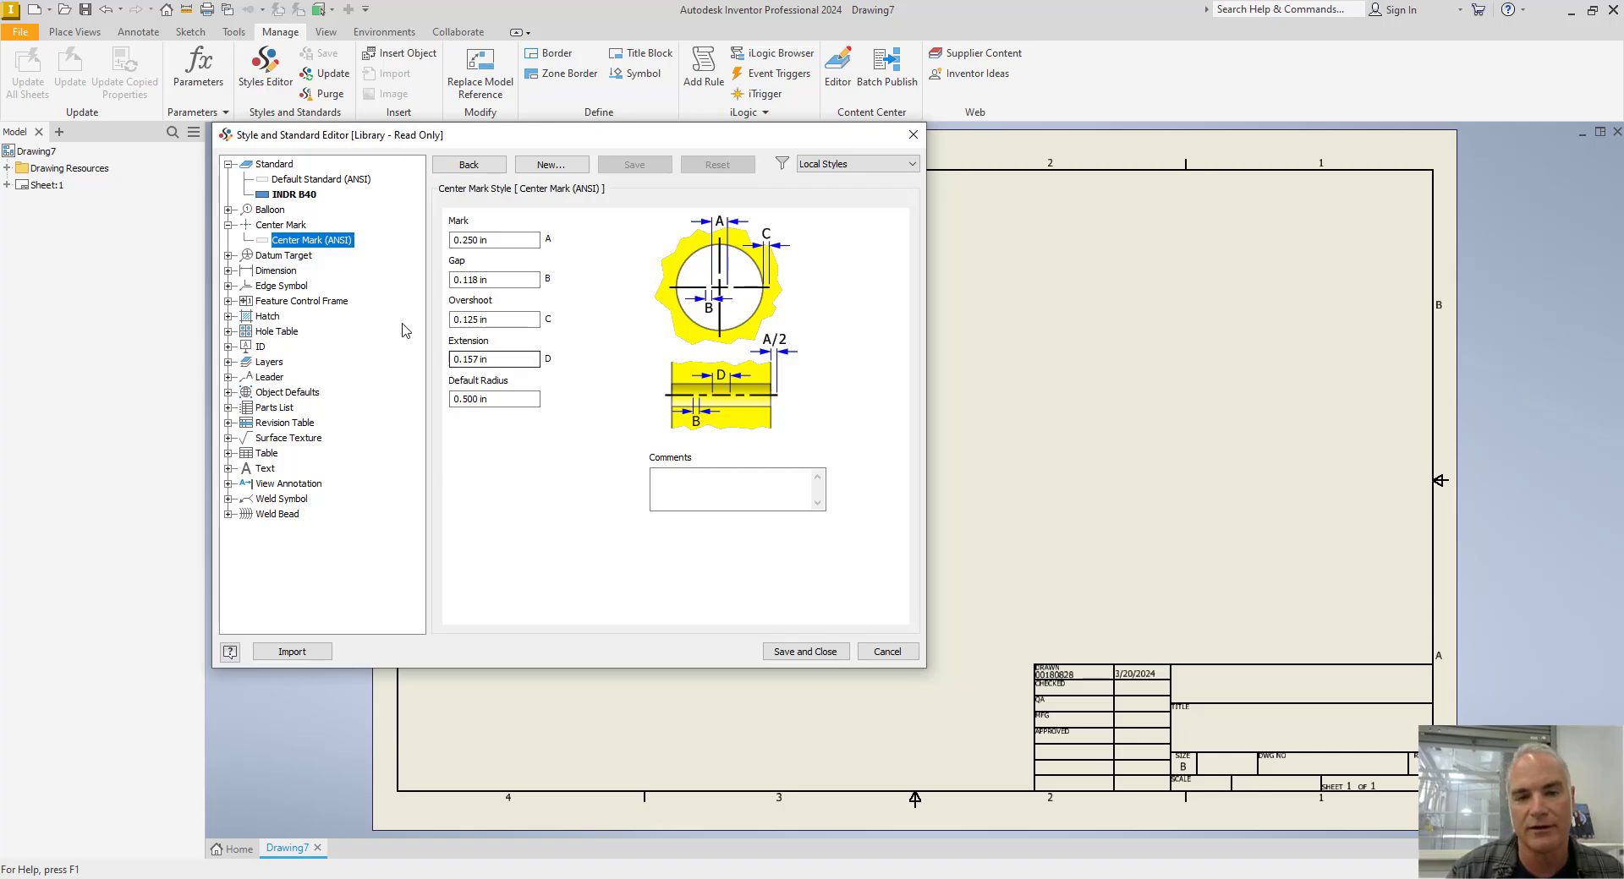
right_click(300, 245)
left_click(336, 249)
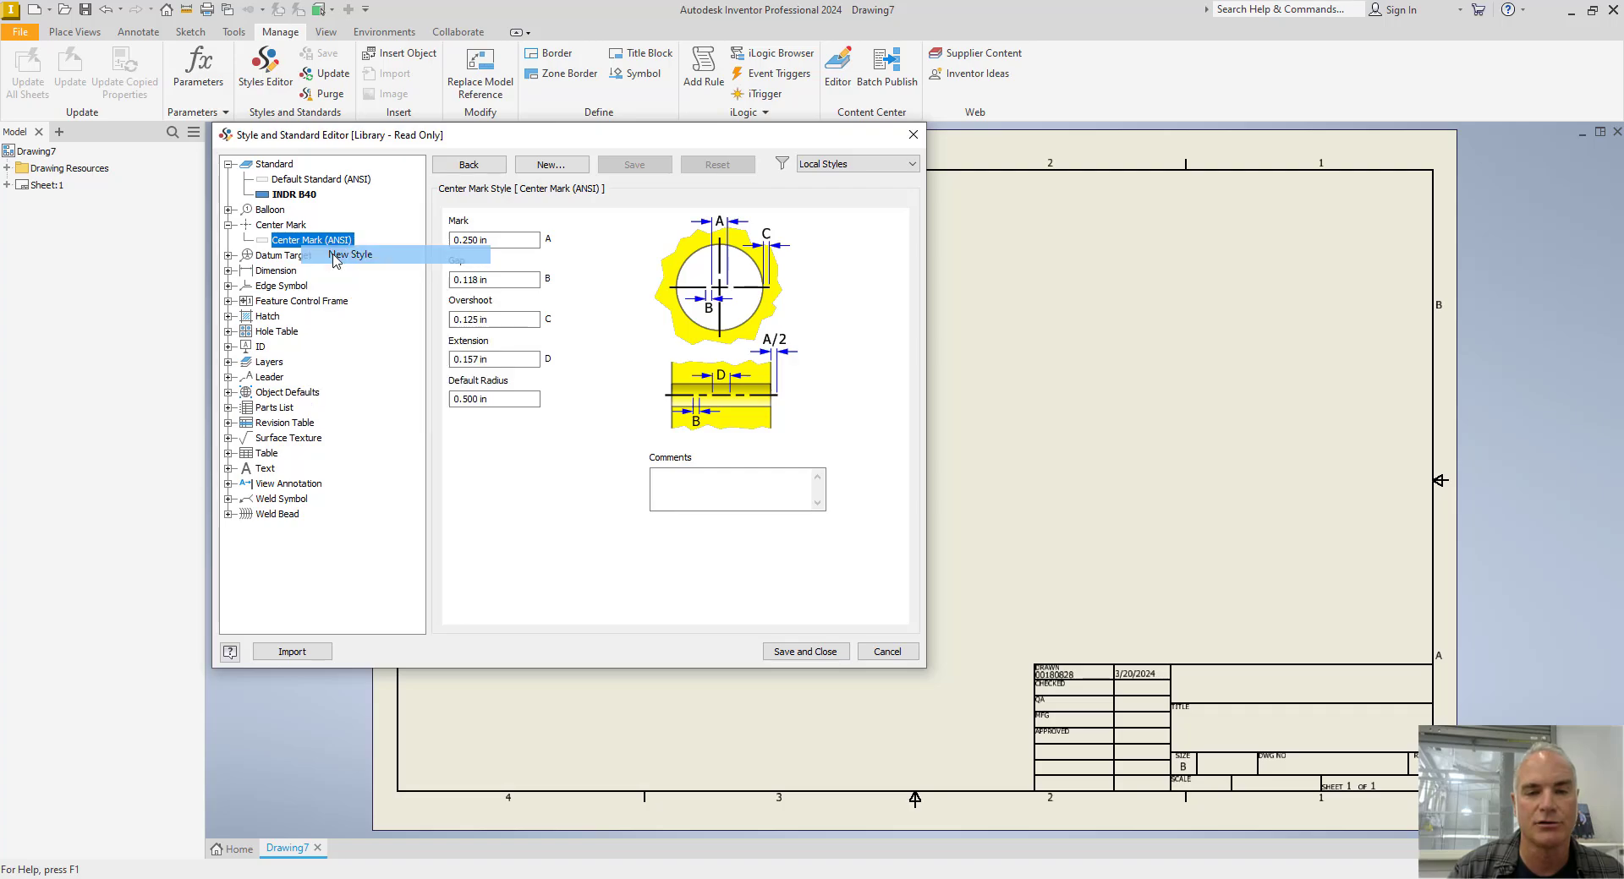
type("IN")
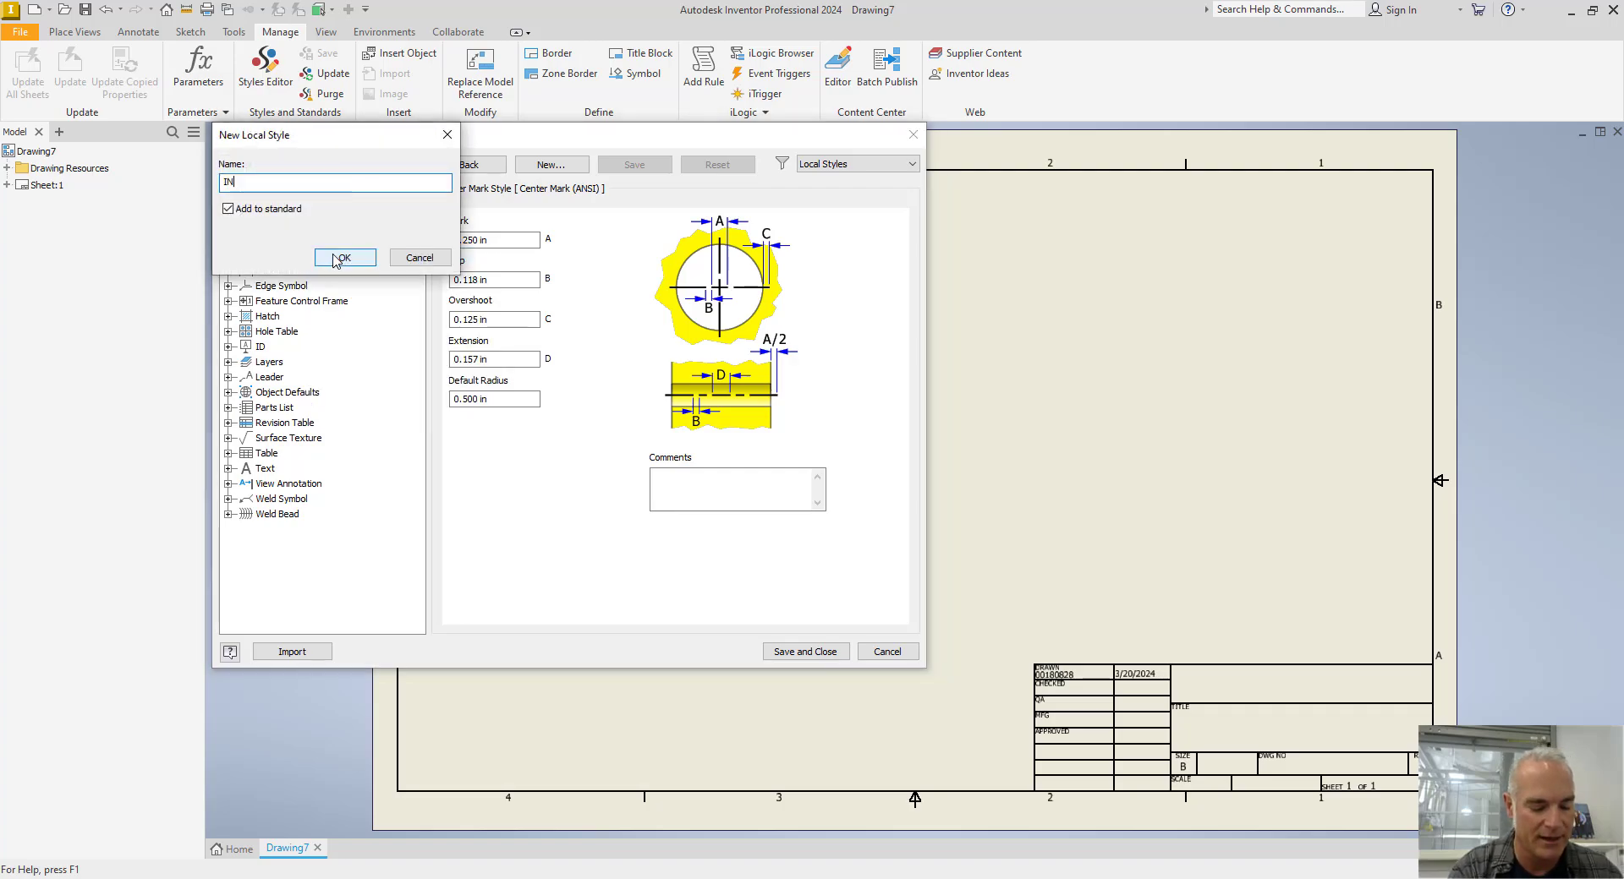
type("DR B40 Center Mark")
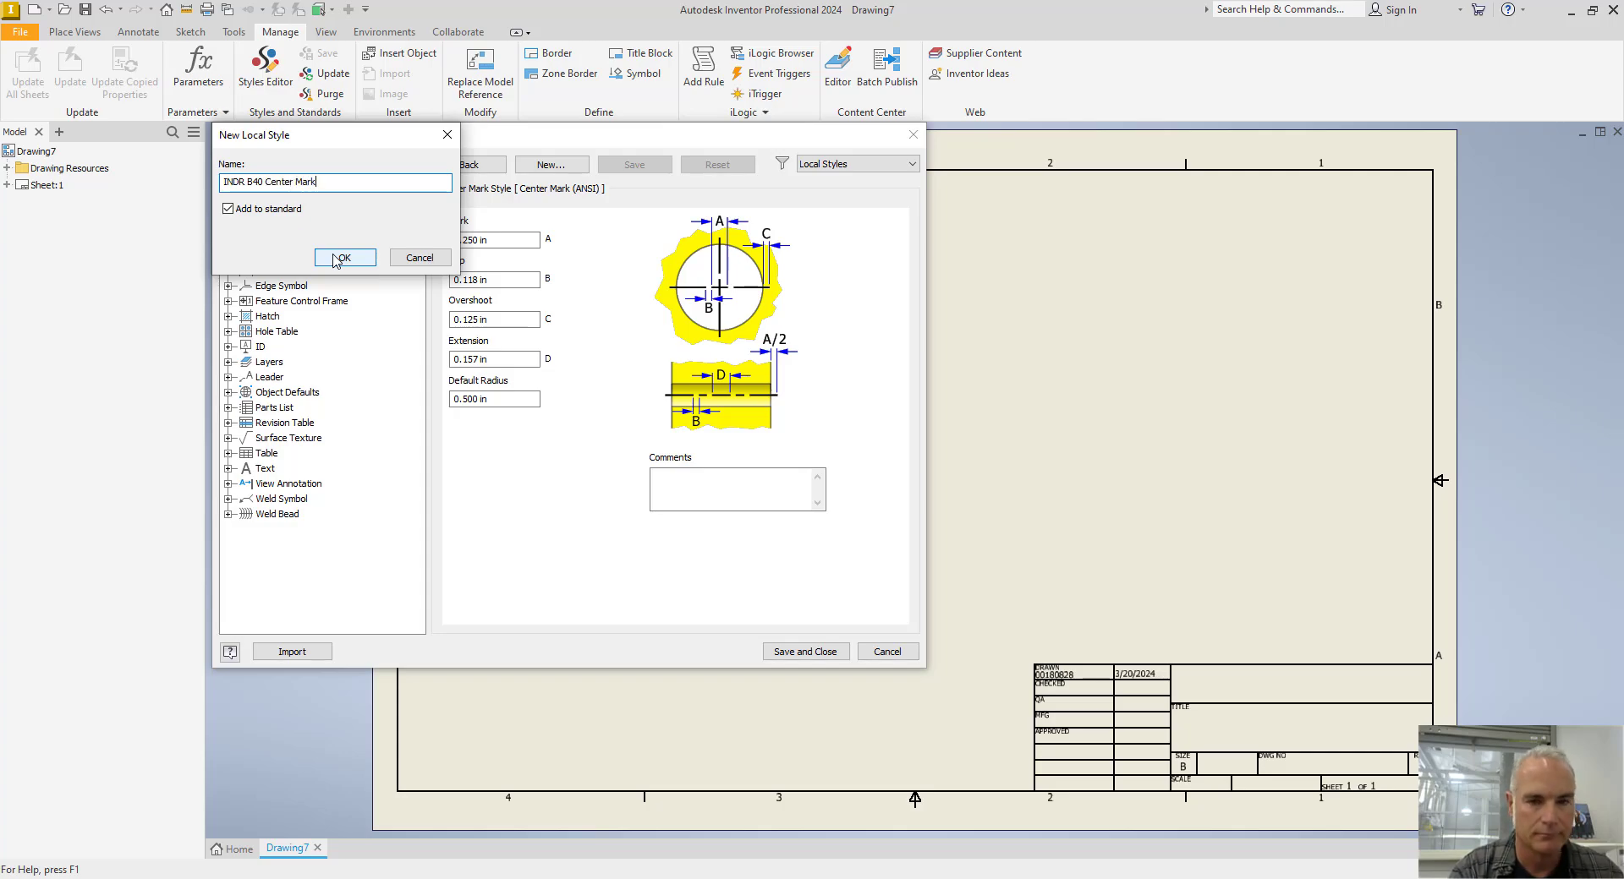
left_click(337, 258)
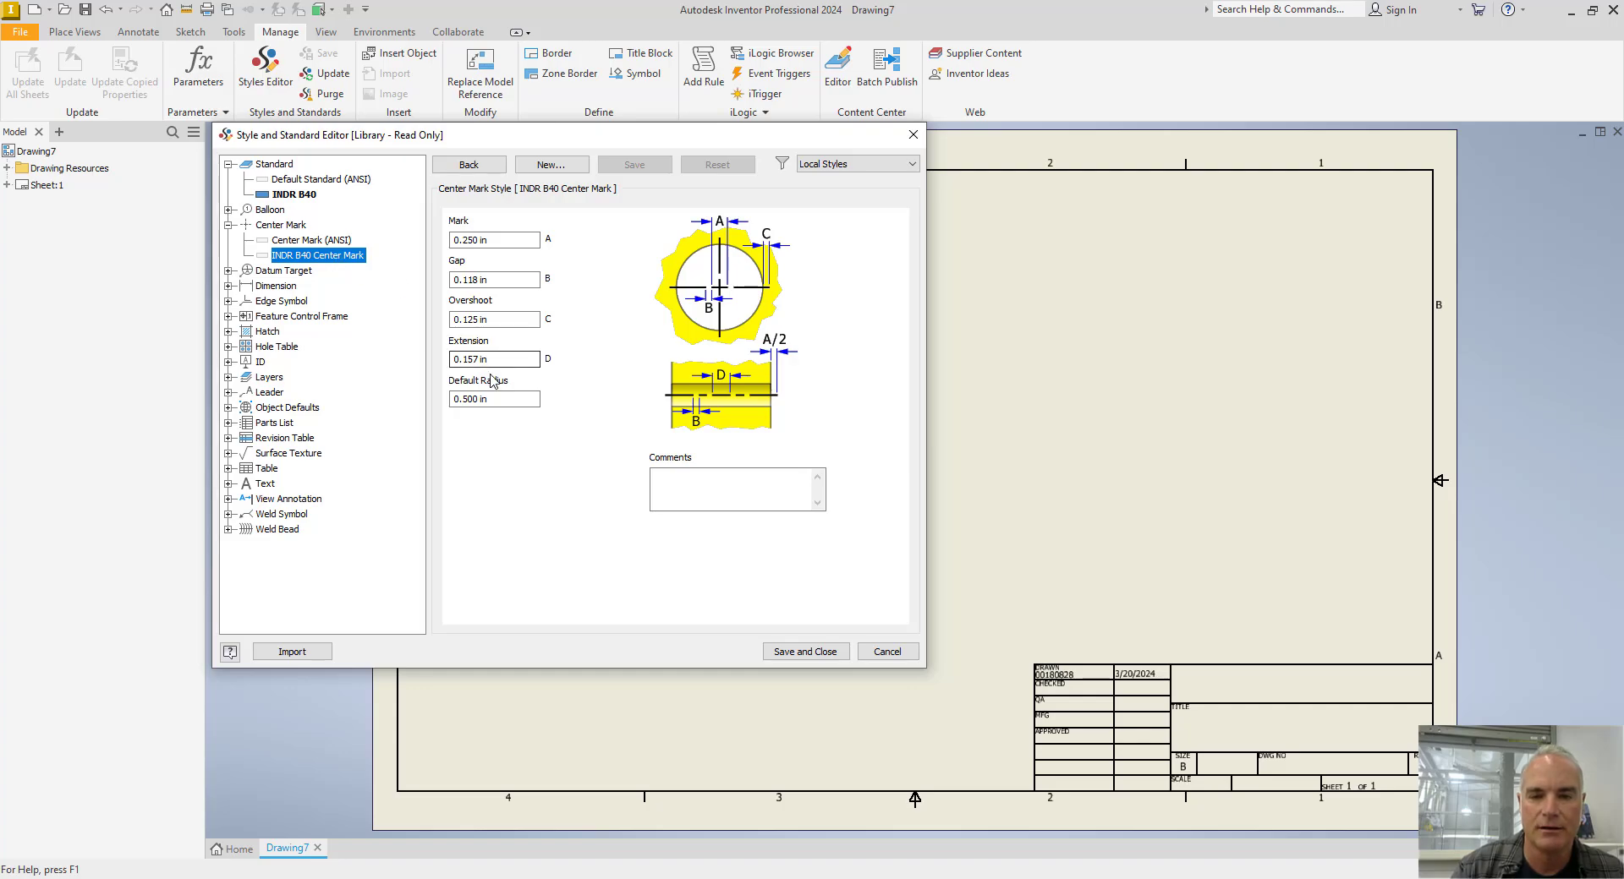
- Change the center mark extension from 0.157 to 0.250 in and save
left_click(491, 360)
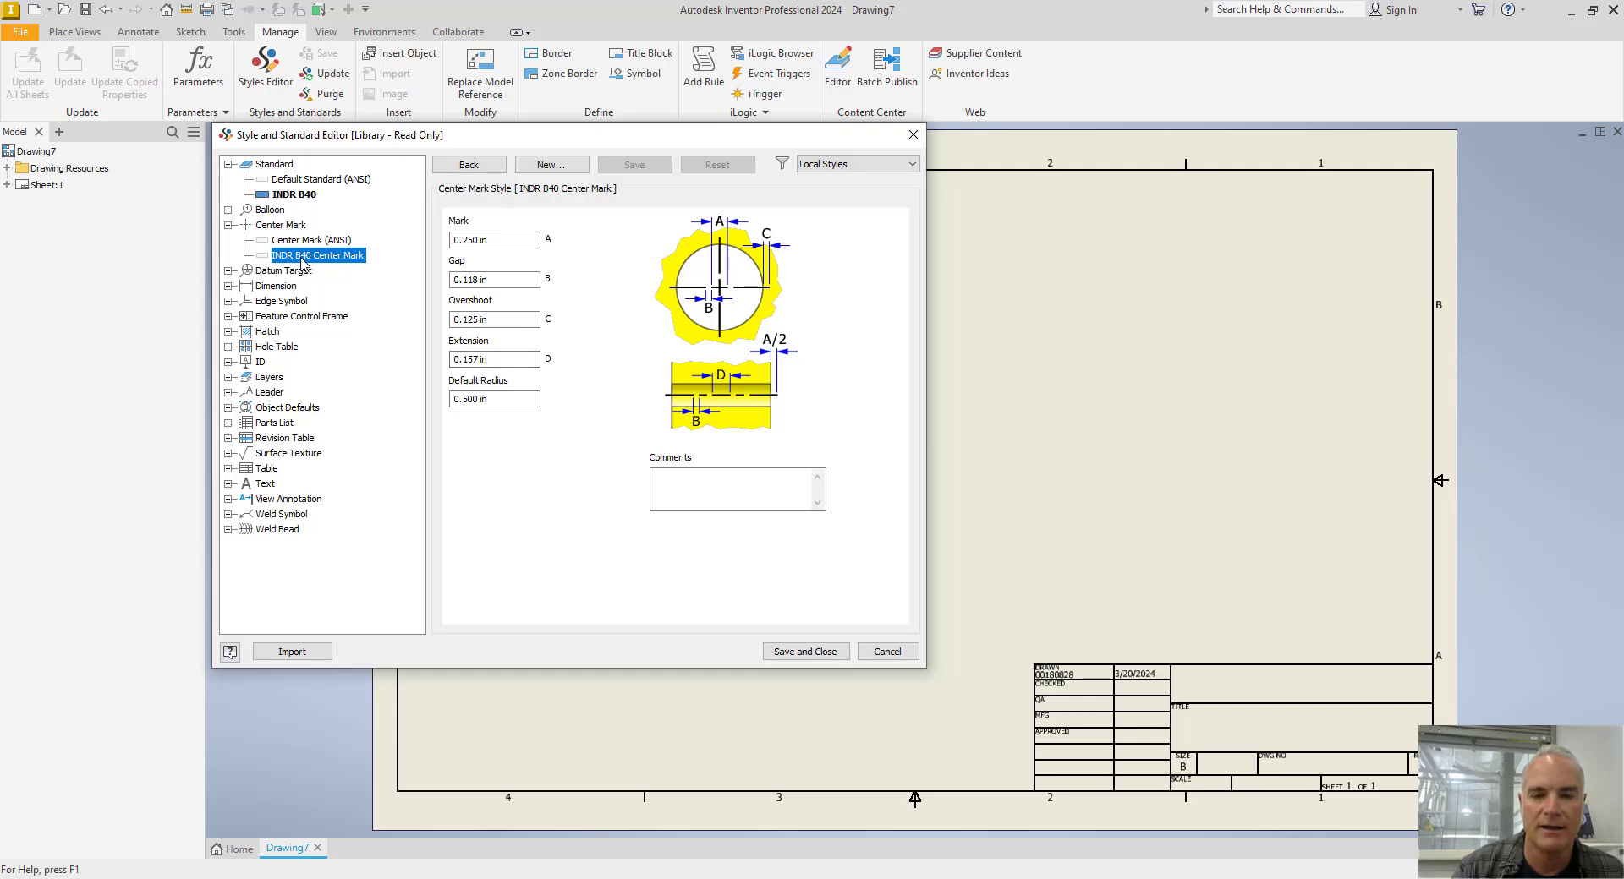
left_click_drag(480, 359, 427, 360)
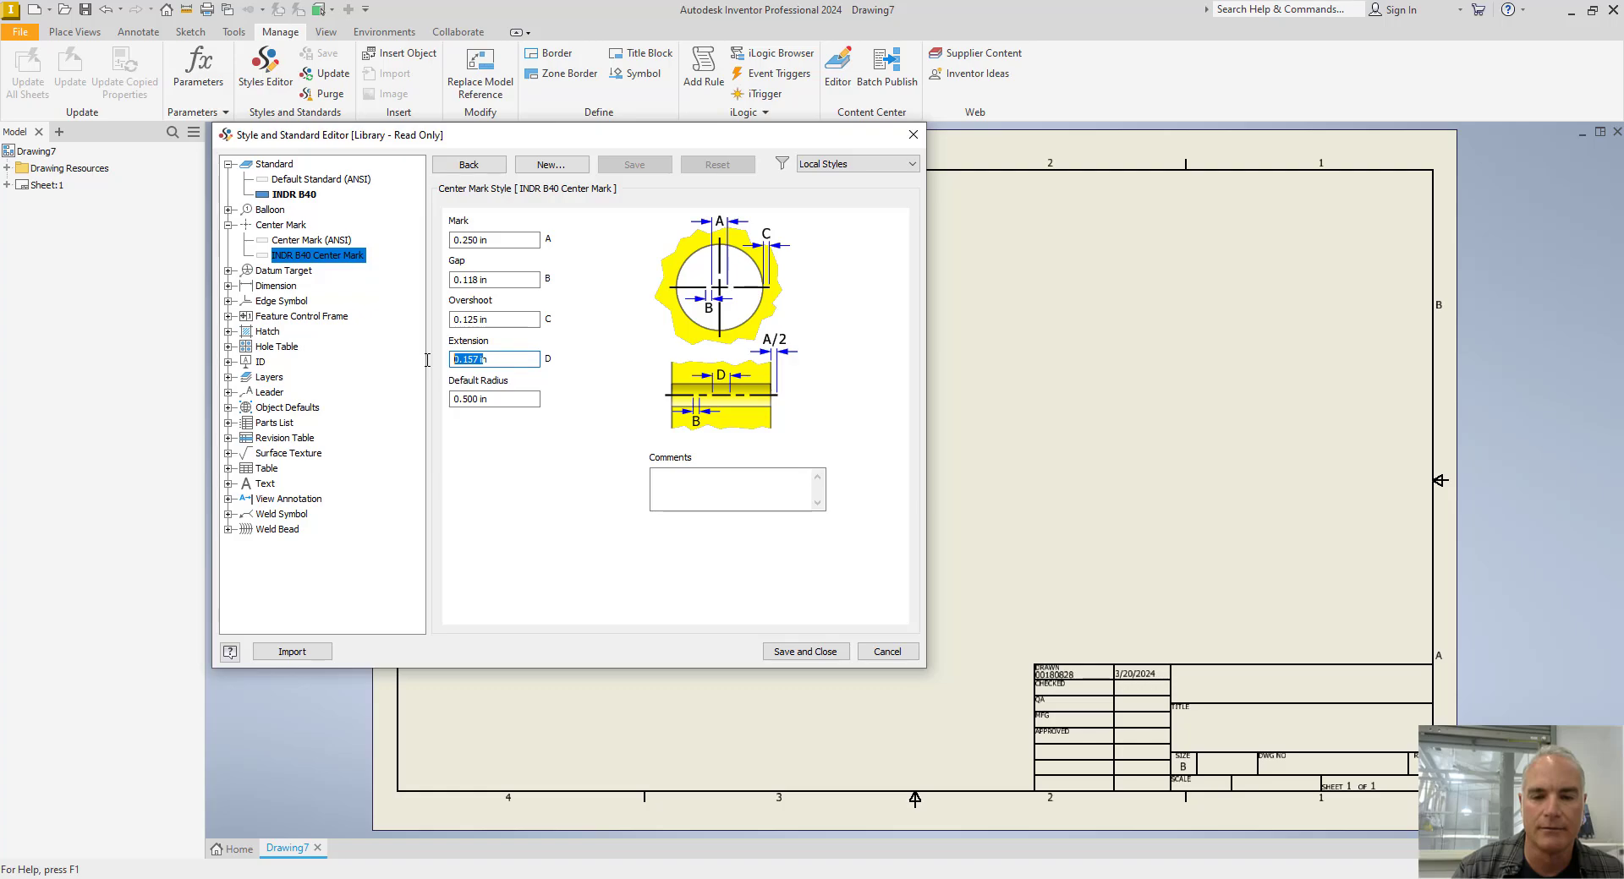
key("BackSpace")
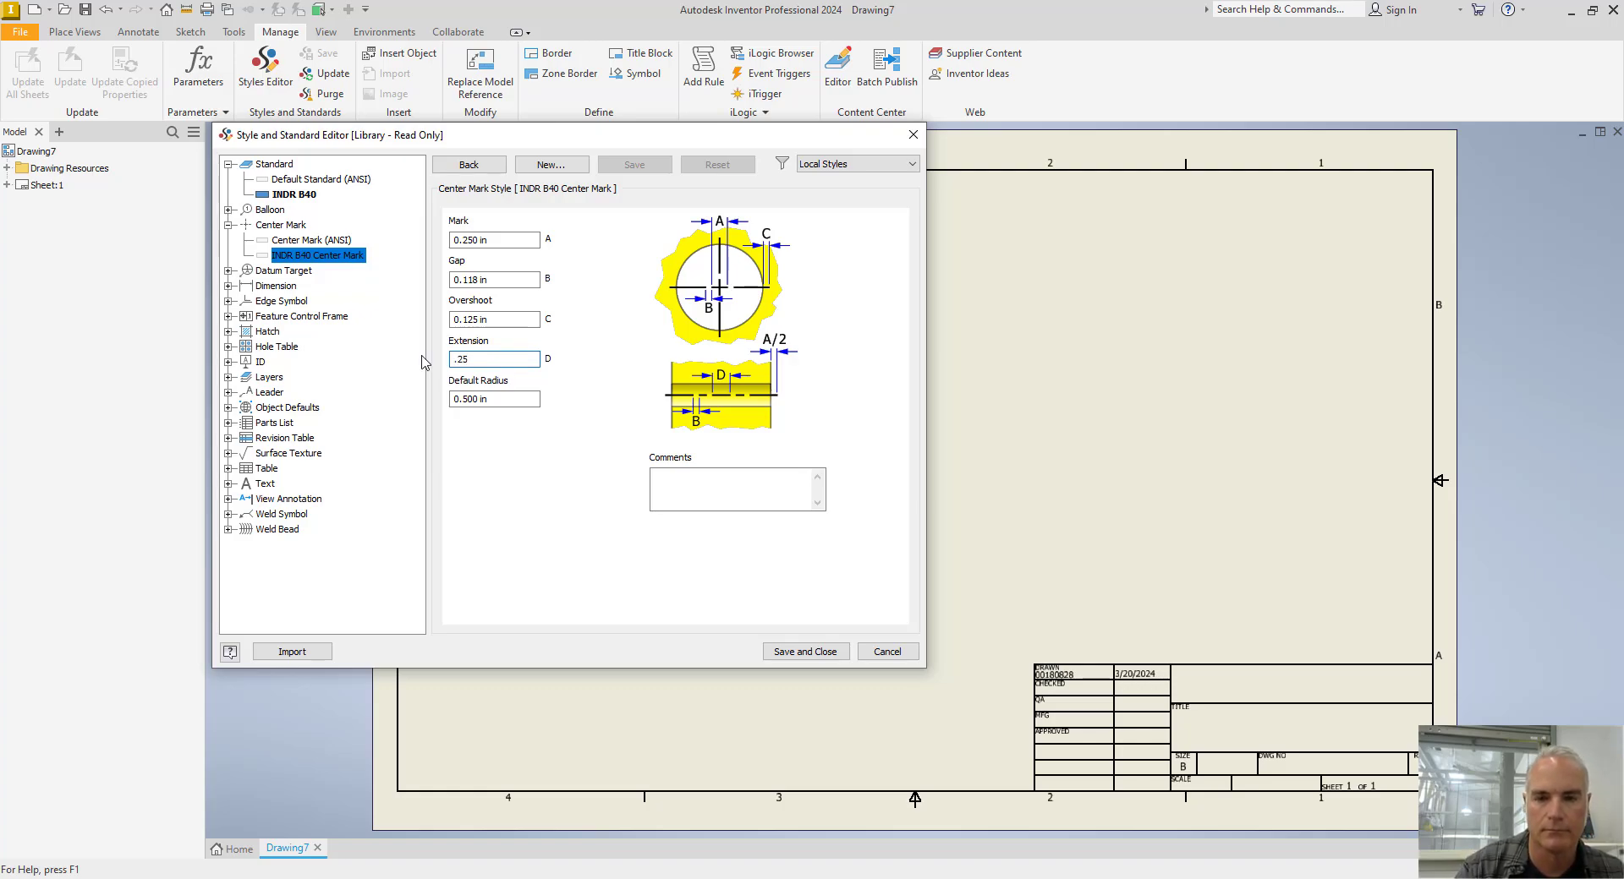
left_click(504, 398)
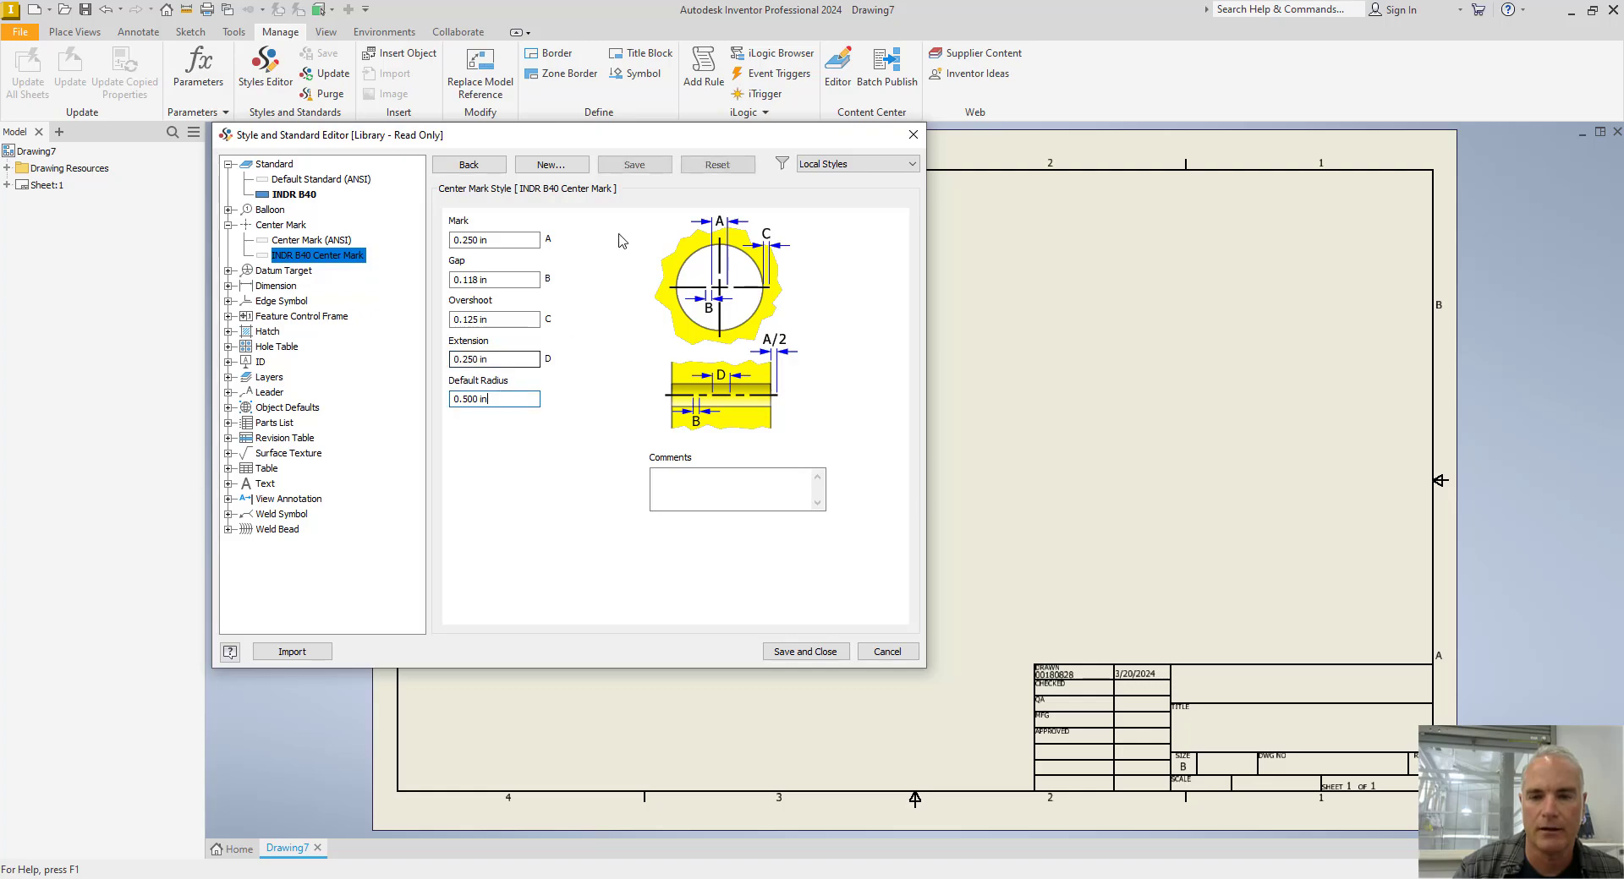
left_click(634, 164)
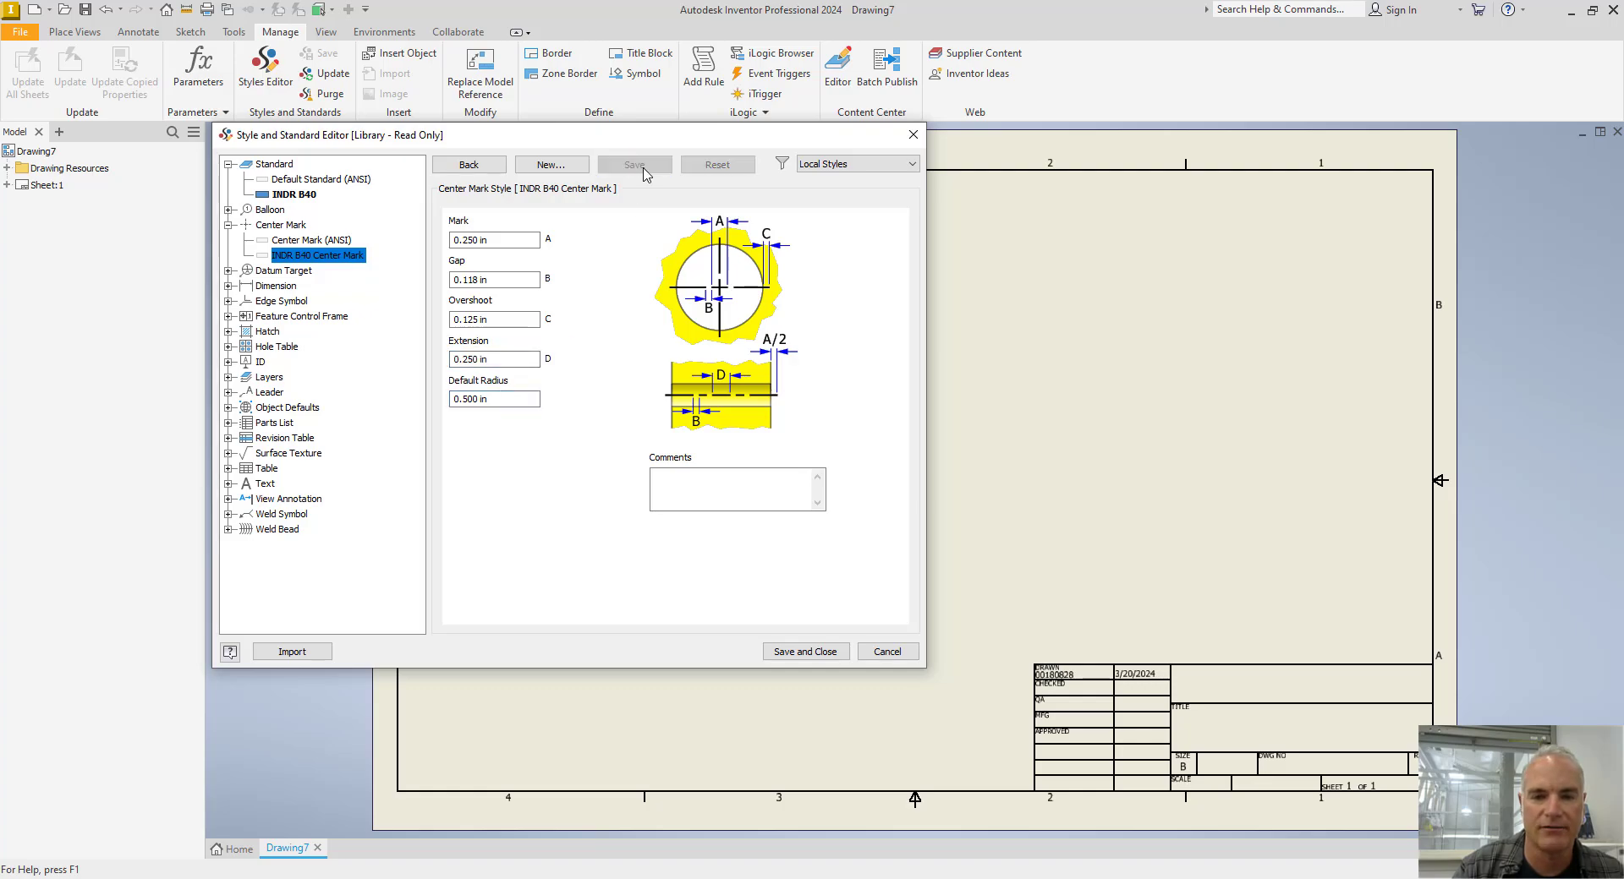
- Copy the Default (ANSI) dimension style into a new style named INDR B40 Dimensions
left_click(228, 224)
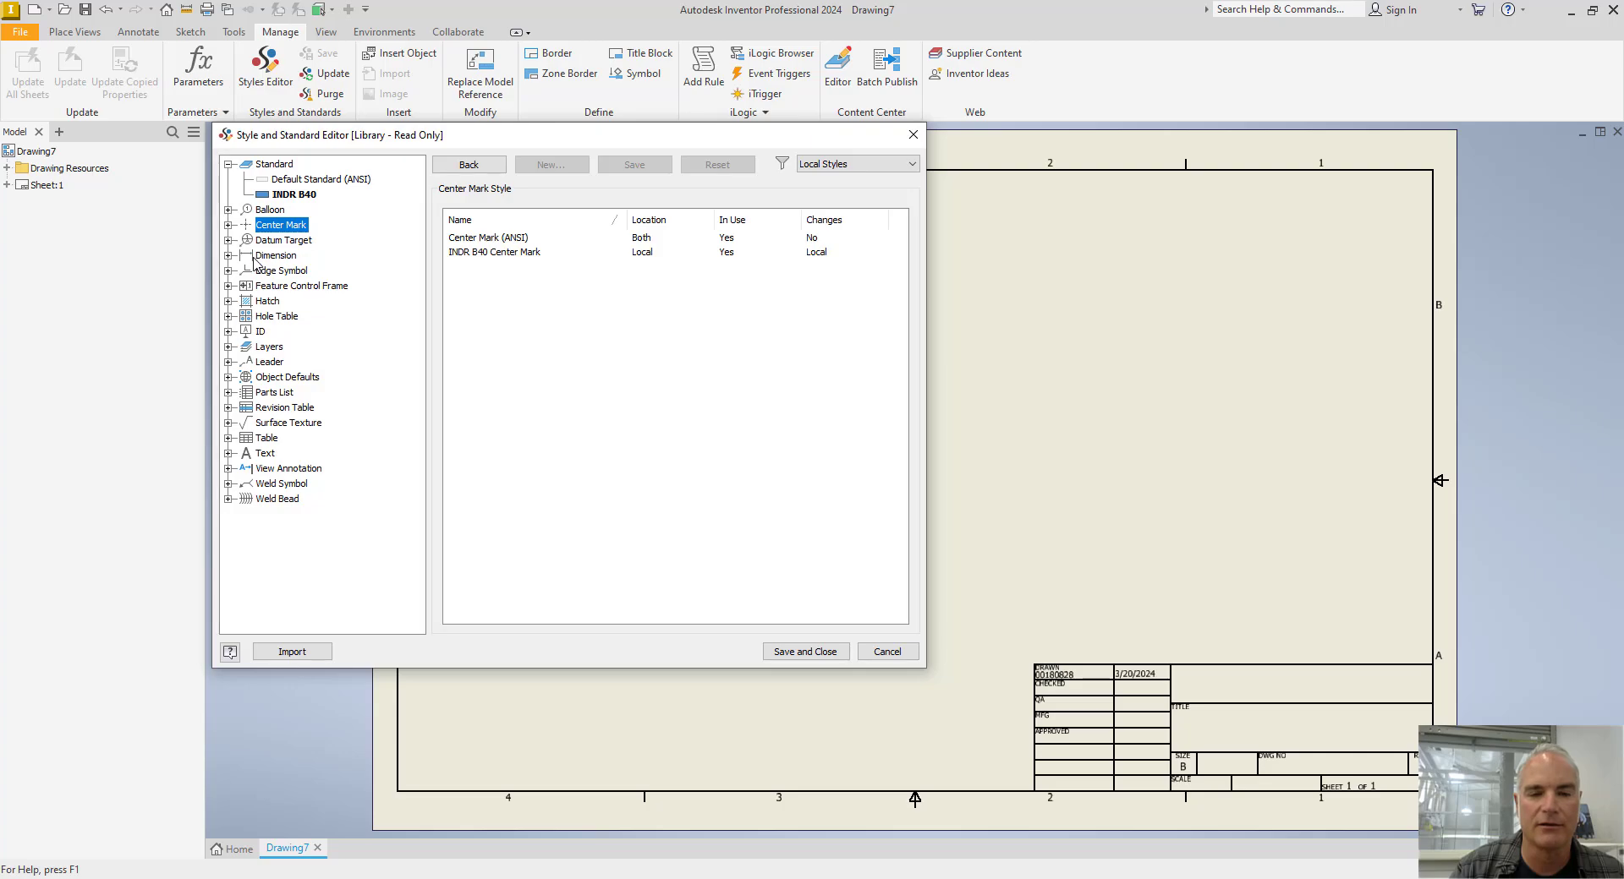
left_click(228, 255)
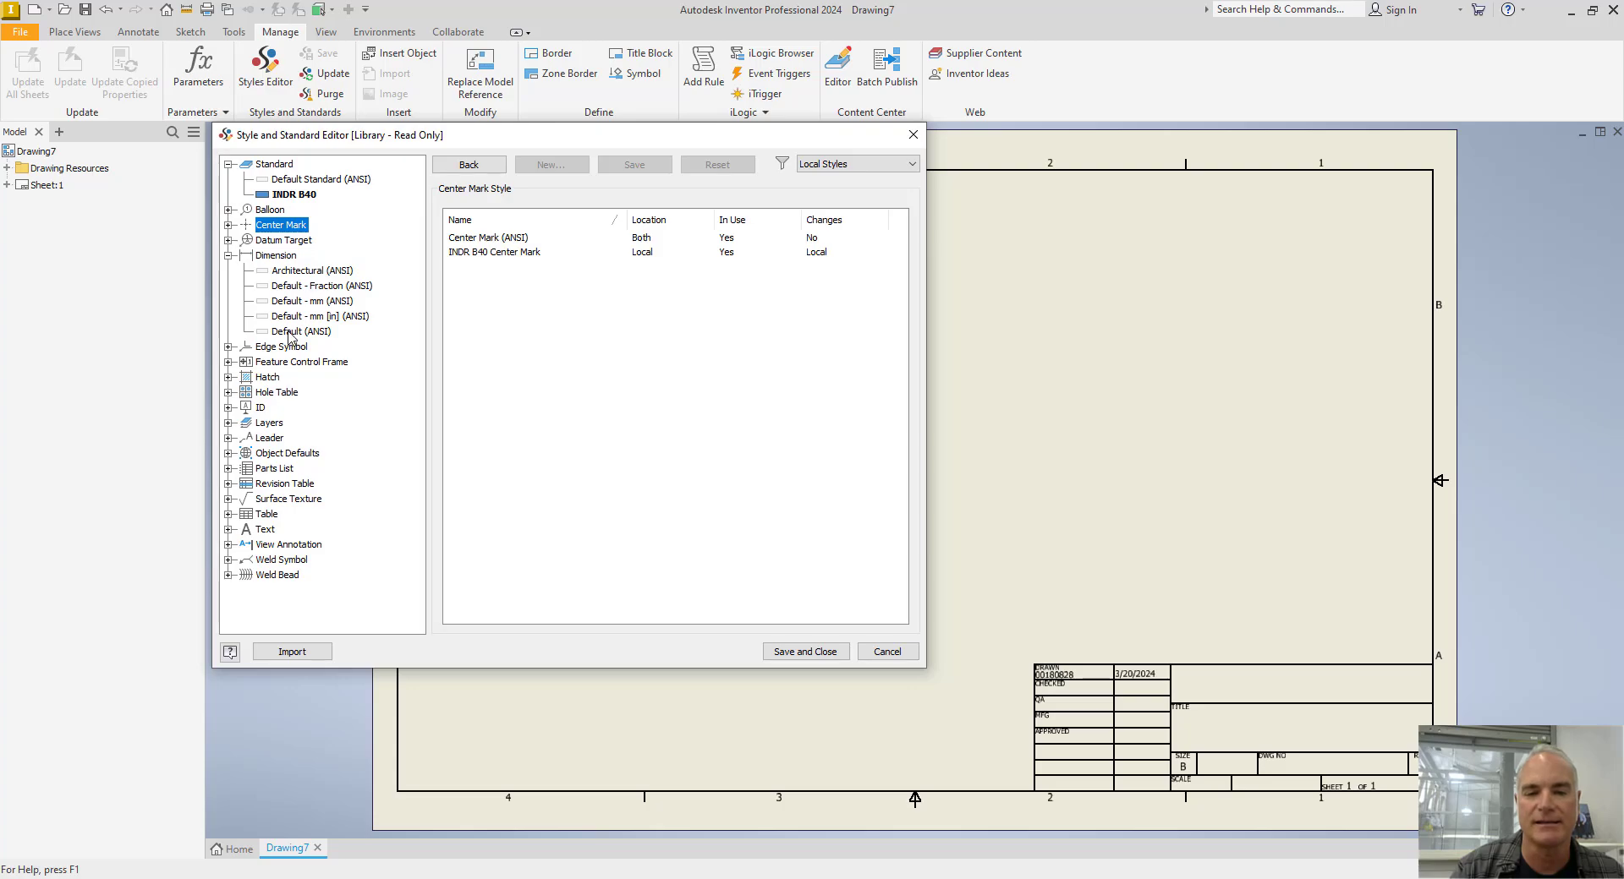
left_click(290, 332)
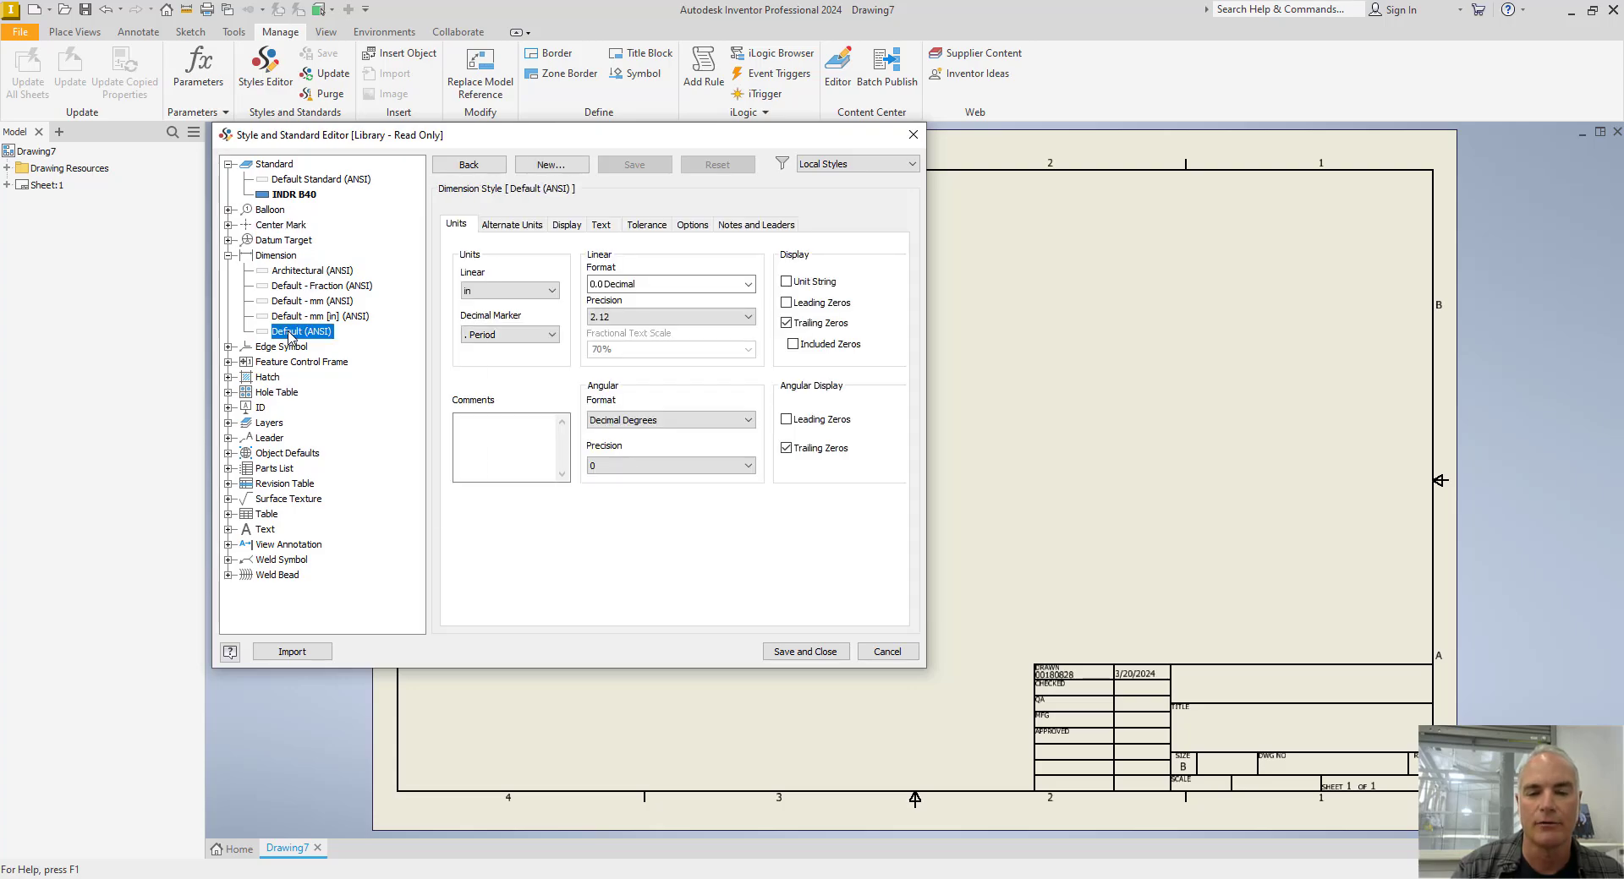
right_click(290, 336)
left_click(307, 343)
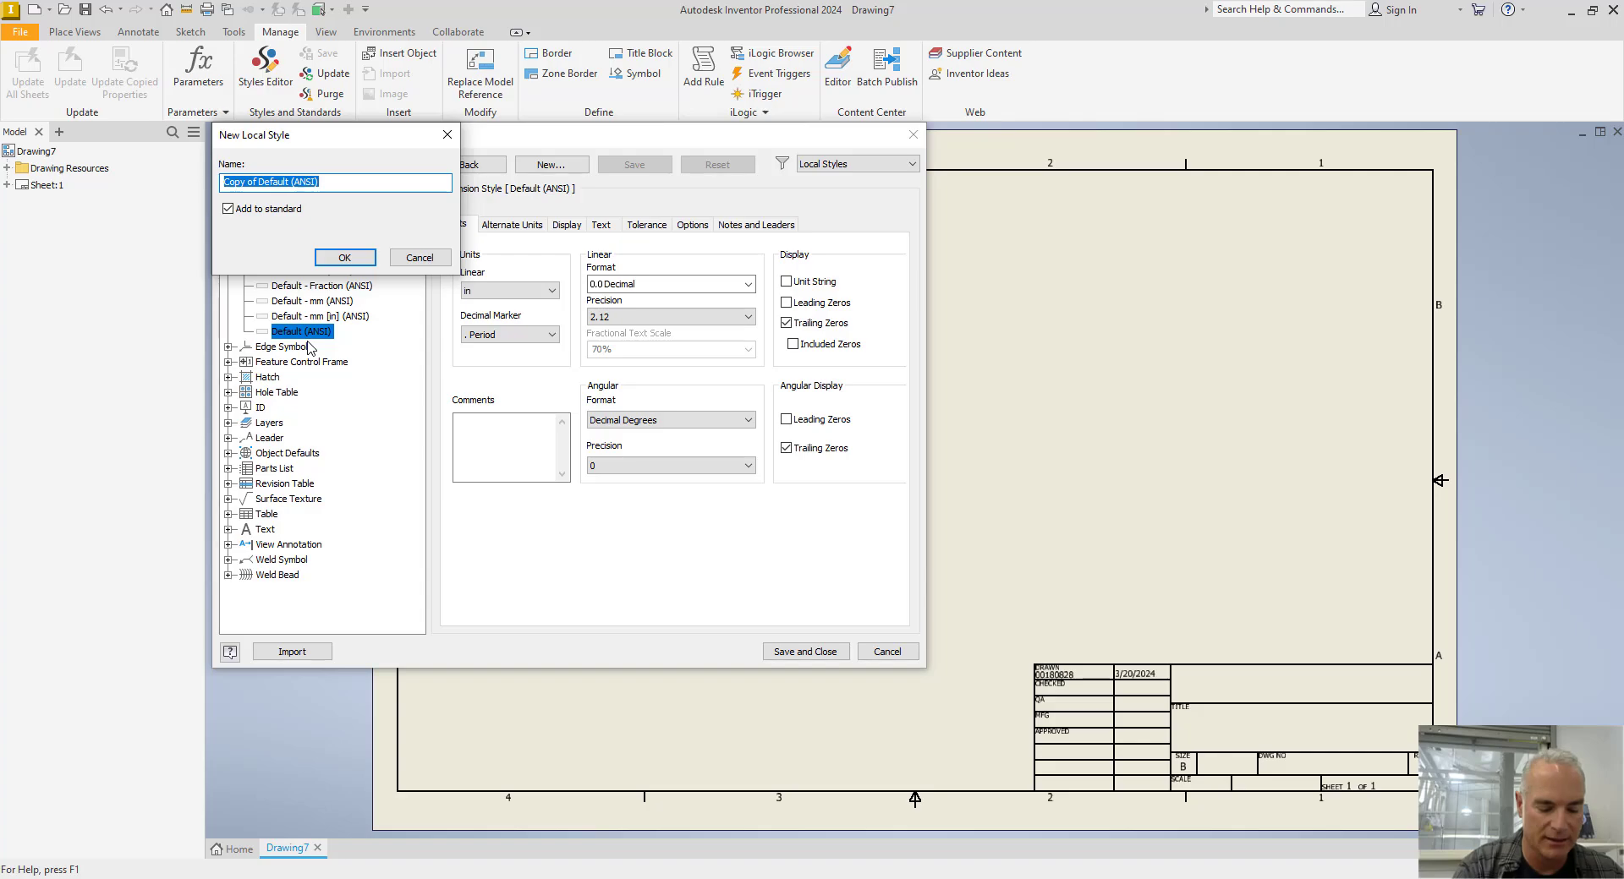
type("INDR B40 Dimensions")
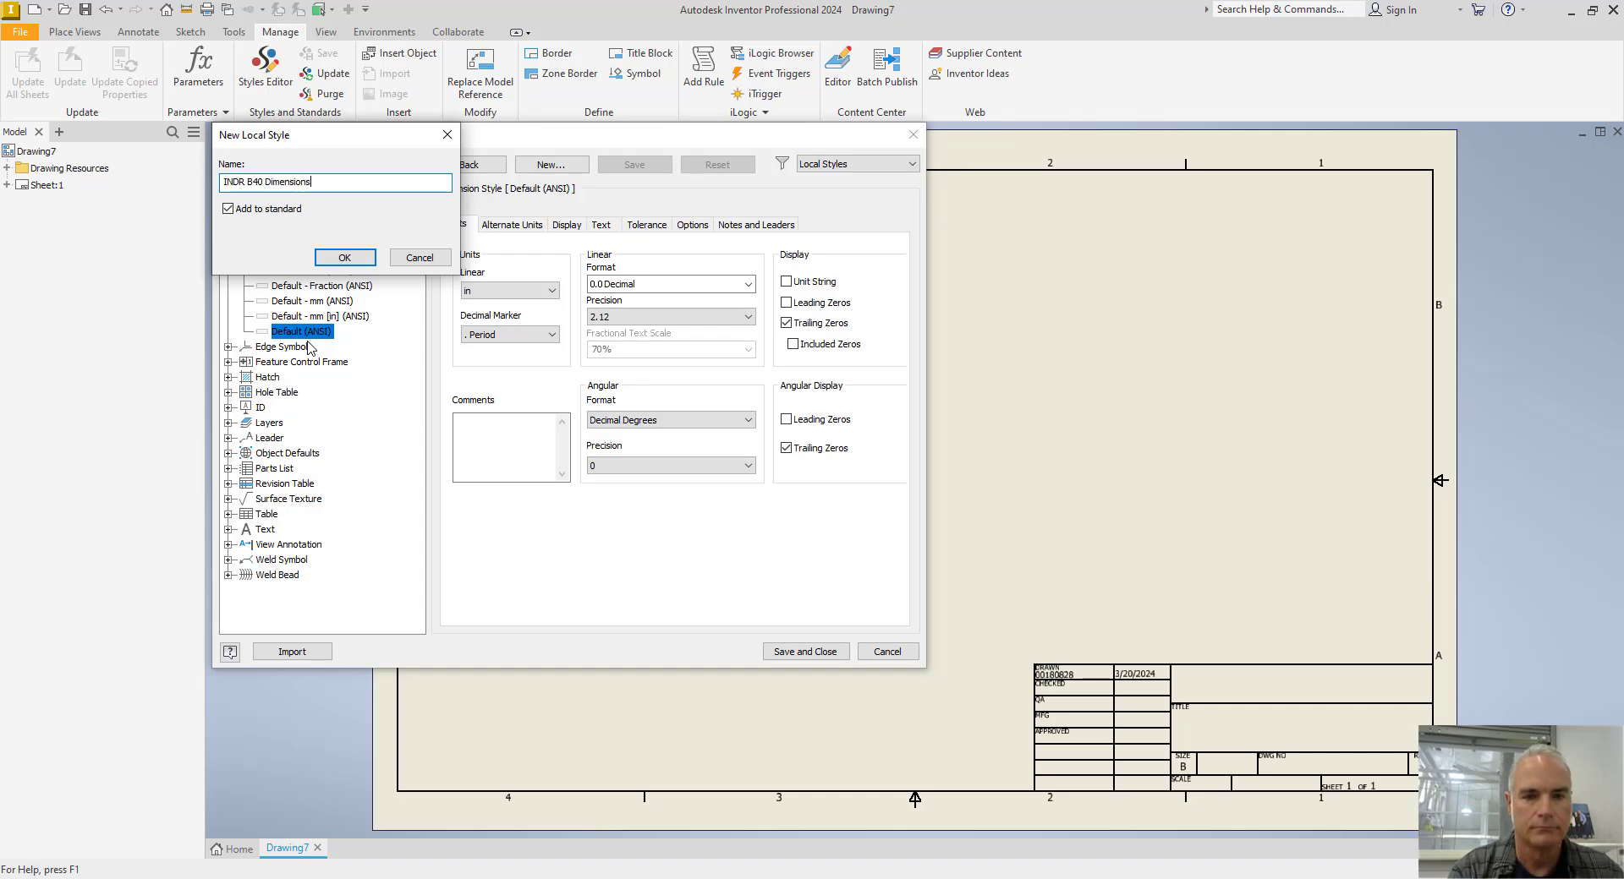
key("Return")
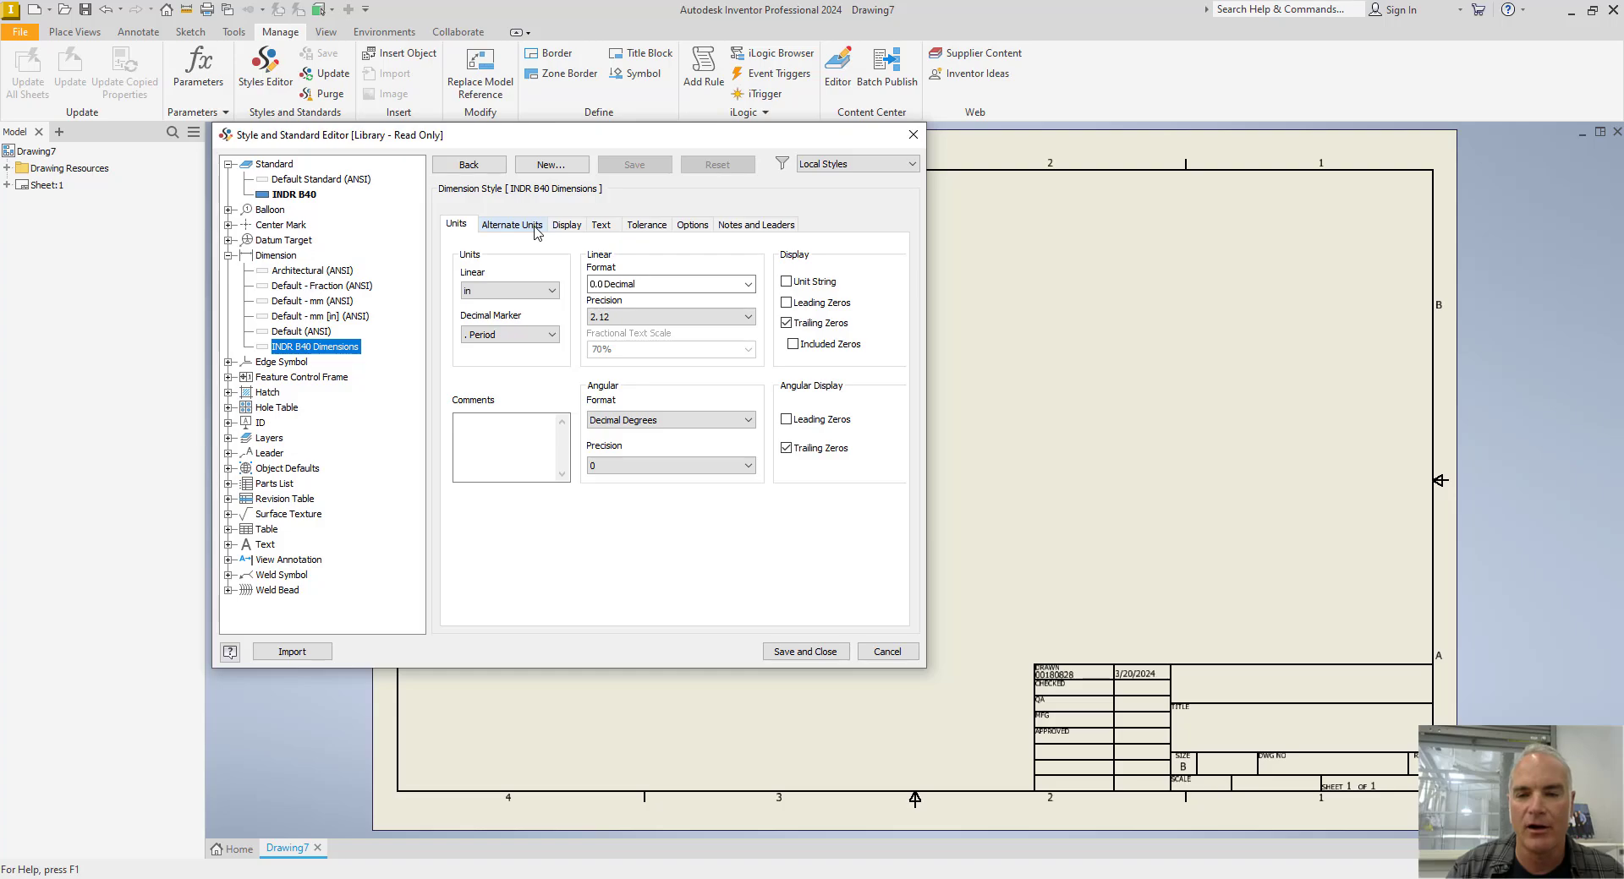
- On the Display tab set extension .09375, spacing .25 and part offset .375, then save
left_click(566, 225)
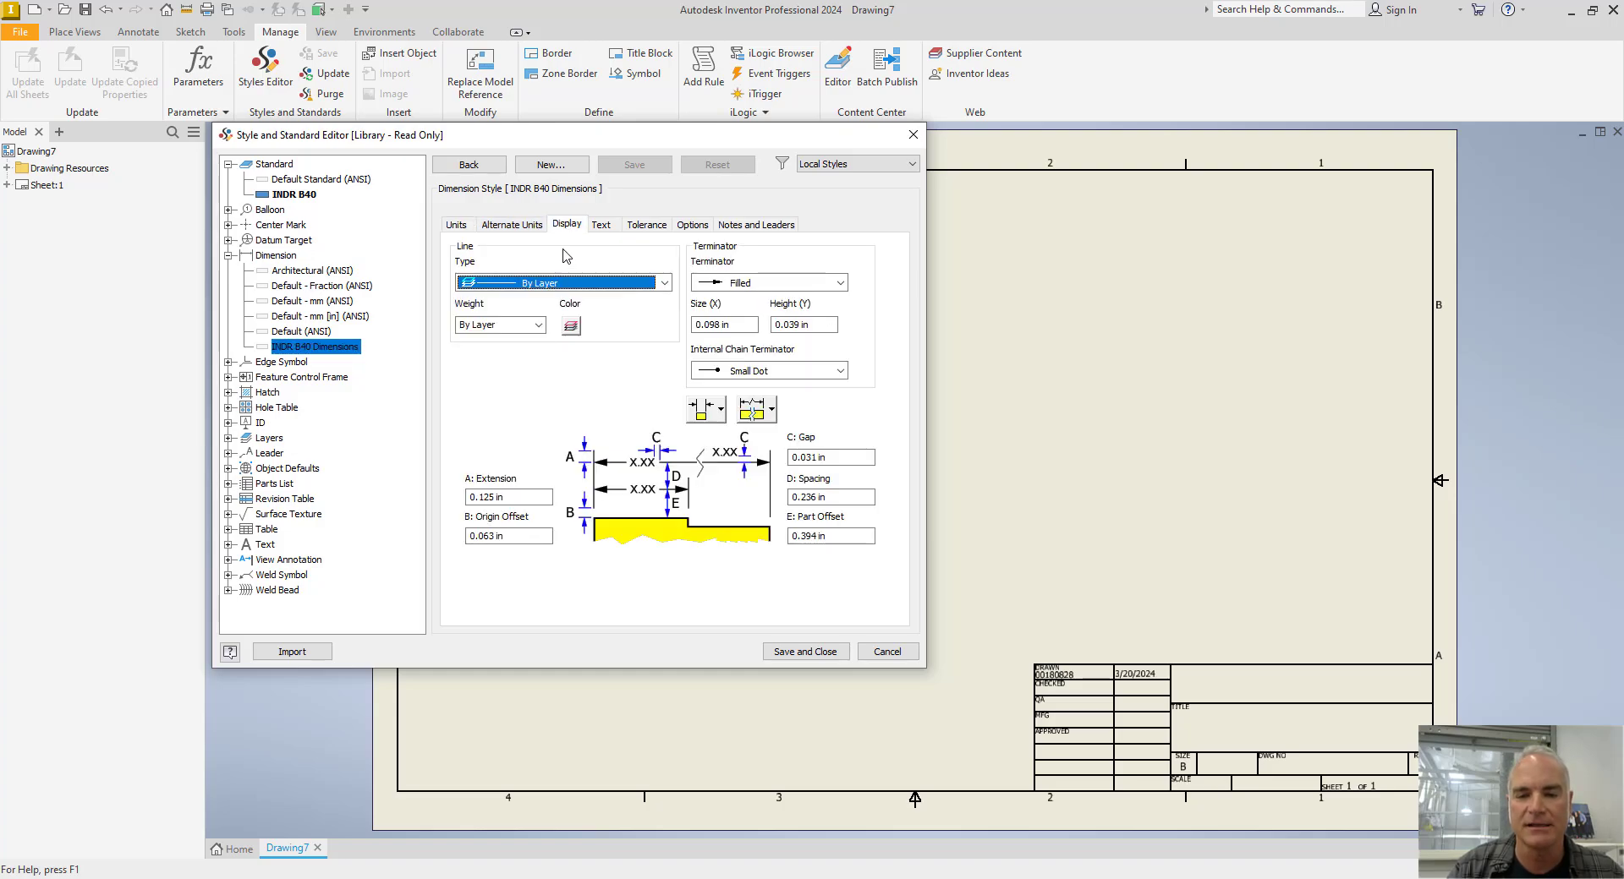
double_click(510, 497)
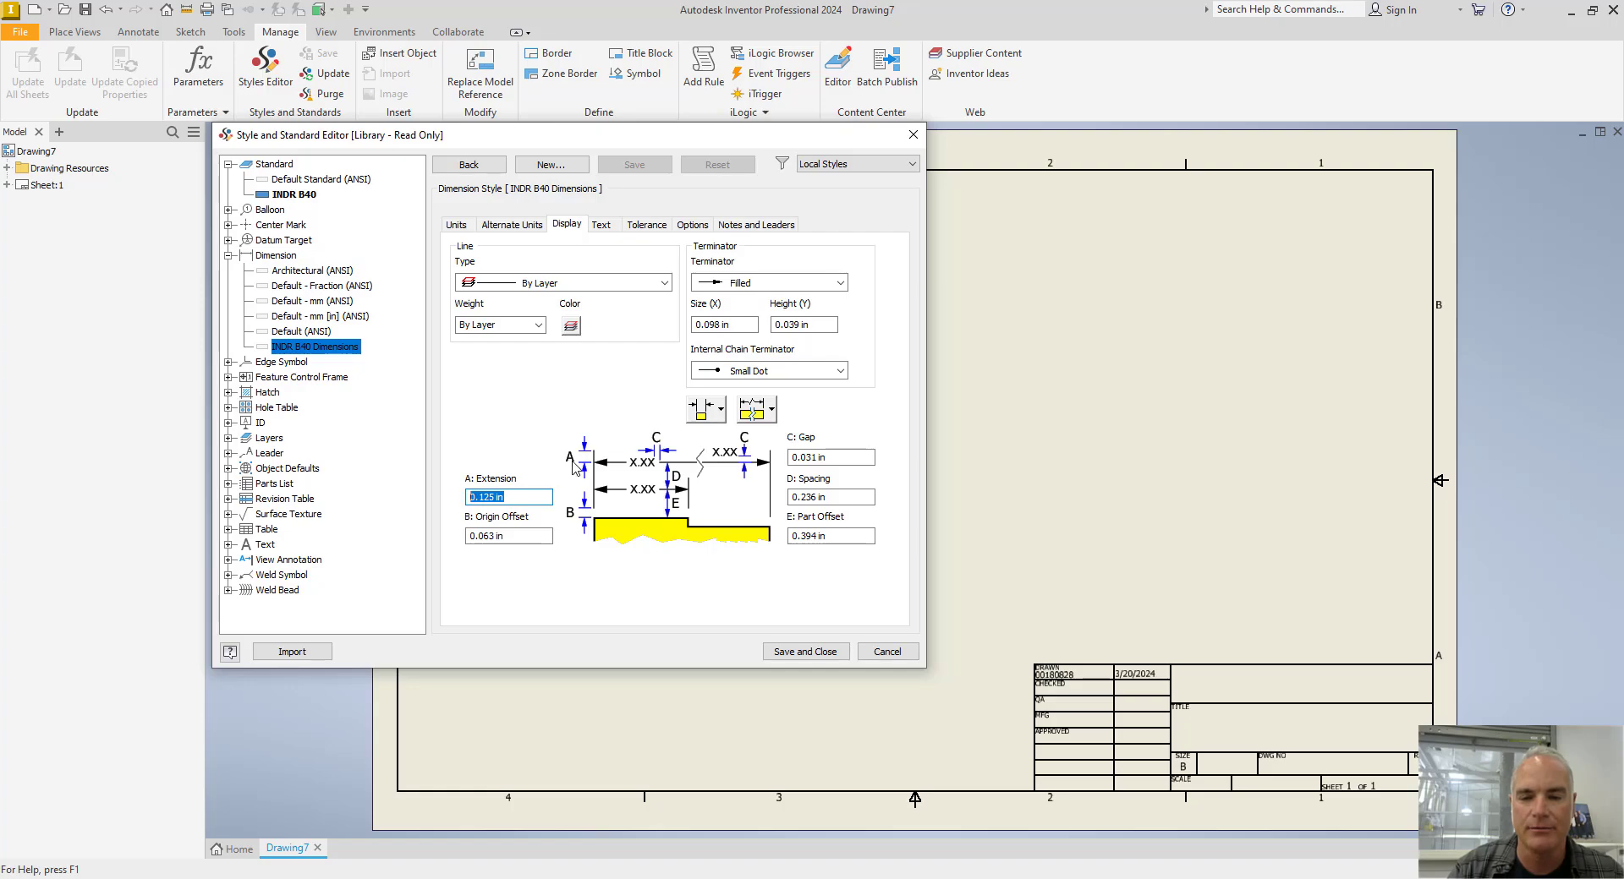
type(".09375")
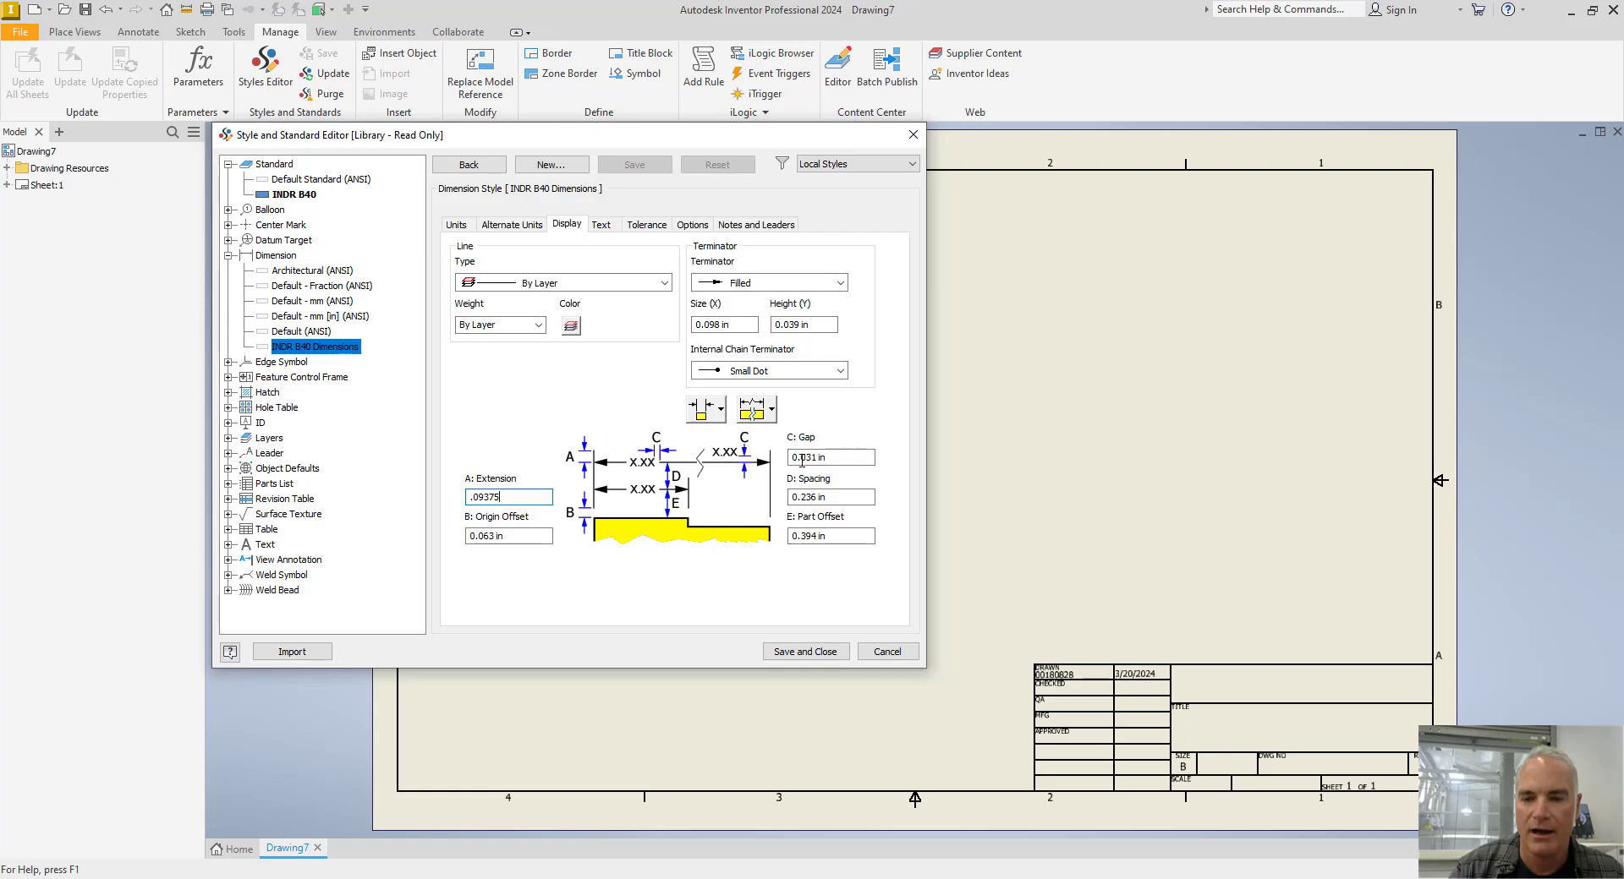
double_click(842, 496)
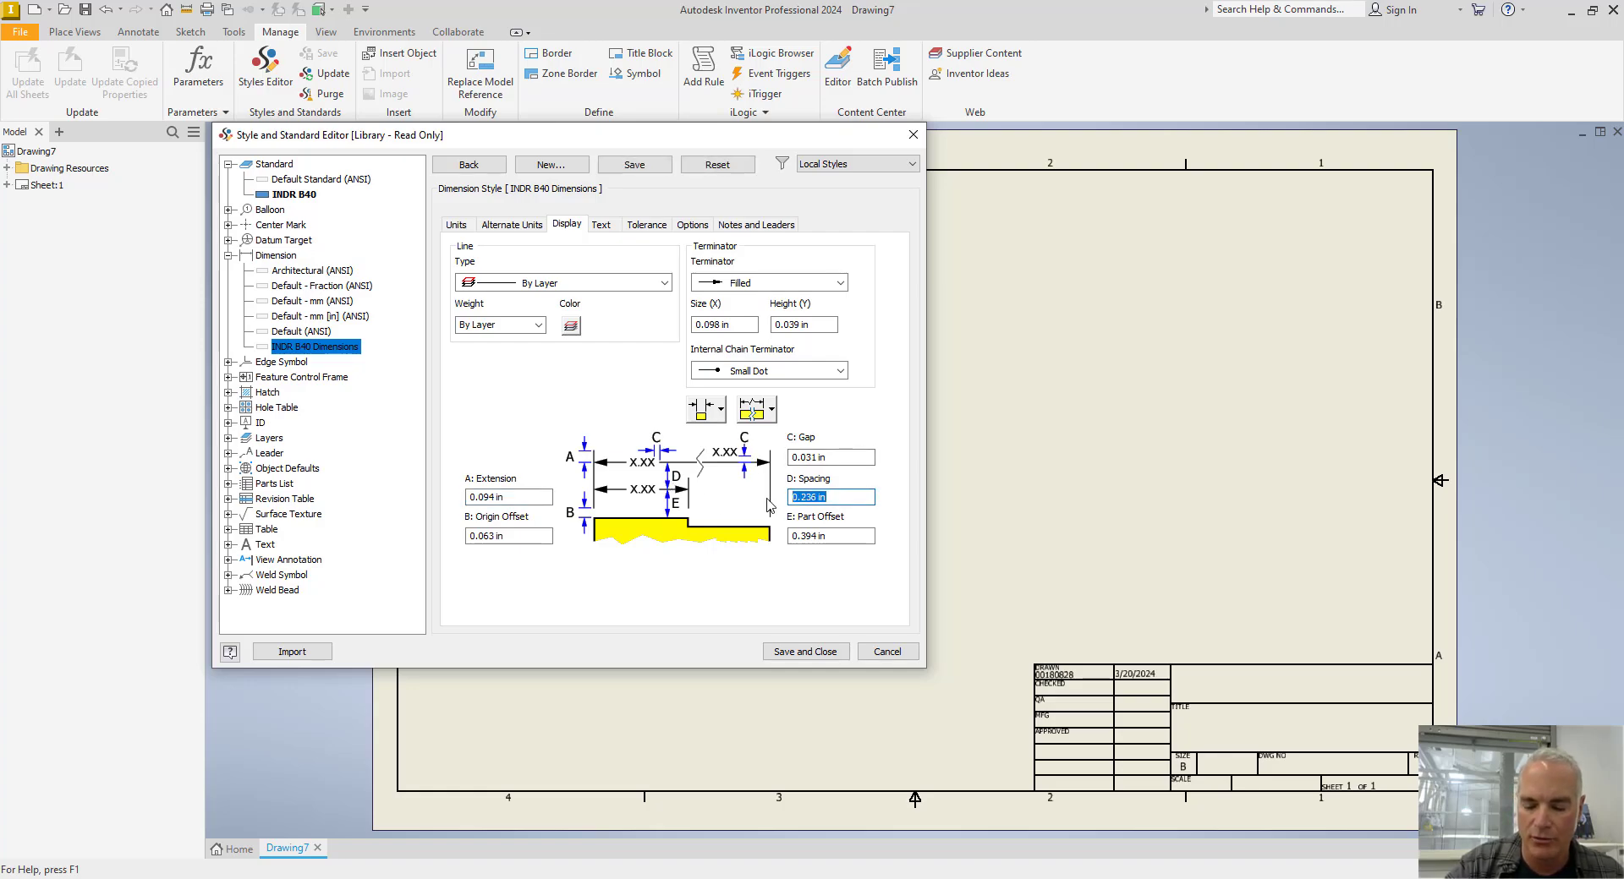
type(".25")
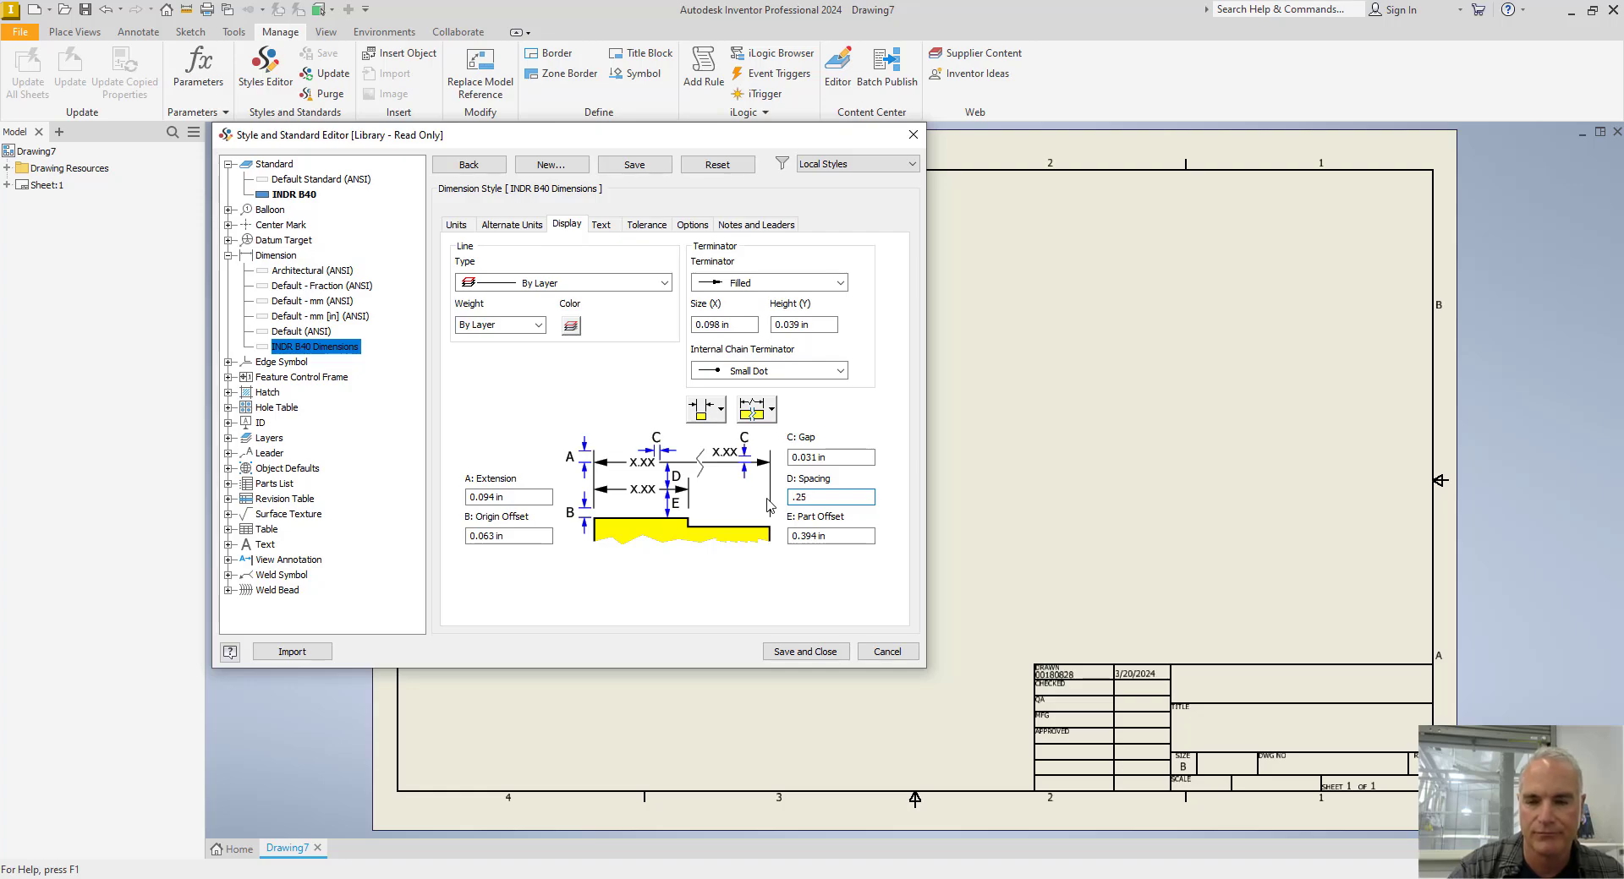
left_click(835, 536)
left_click_drag(835, 535, 777, 544)
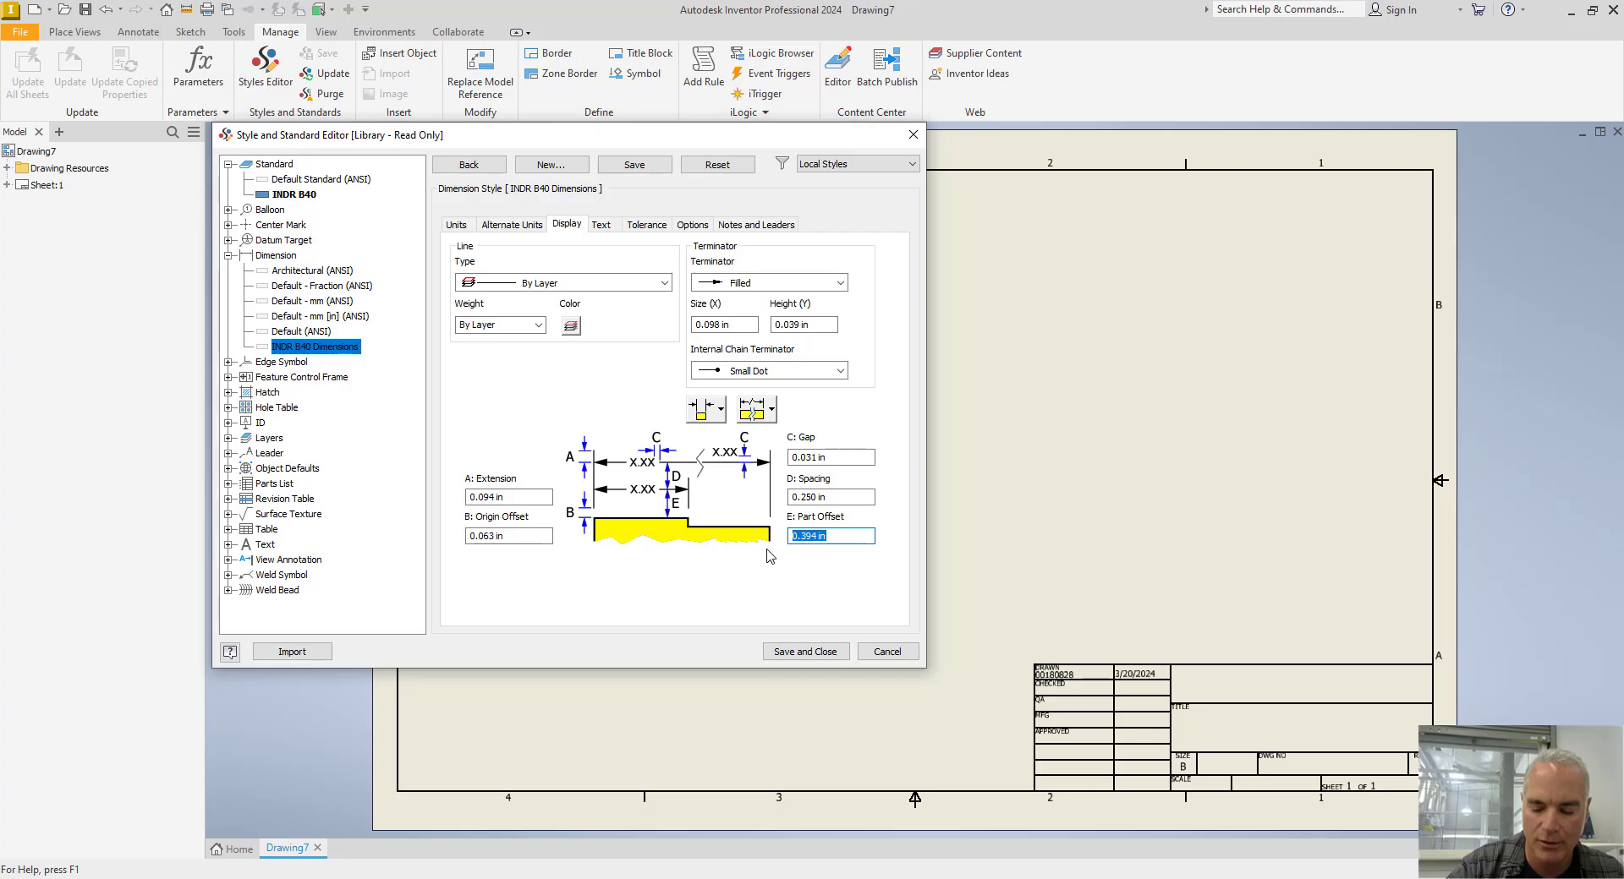
type(".375")
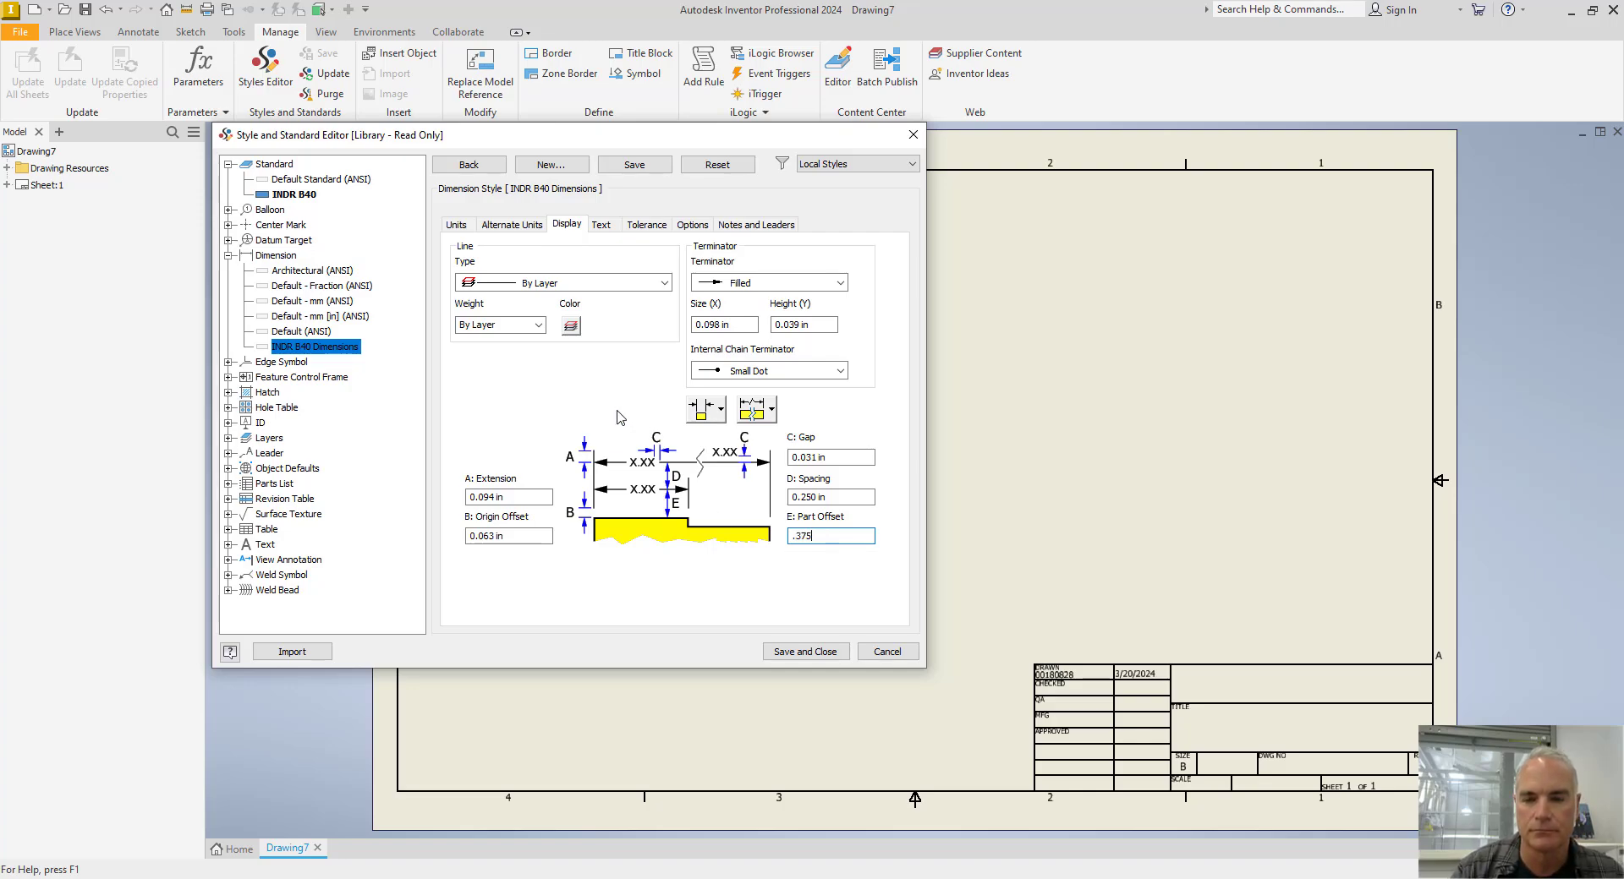
left_click(655, 167)
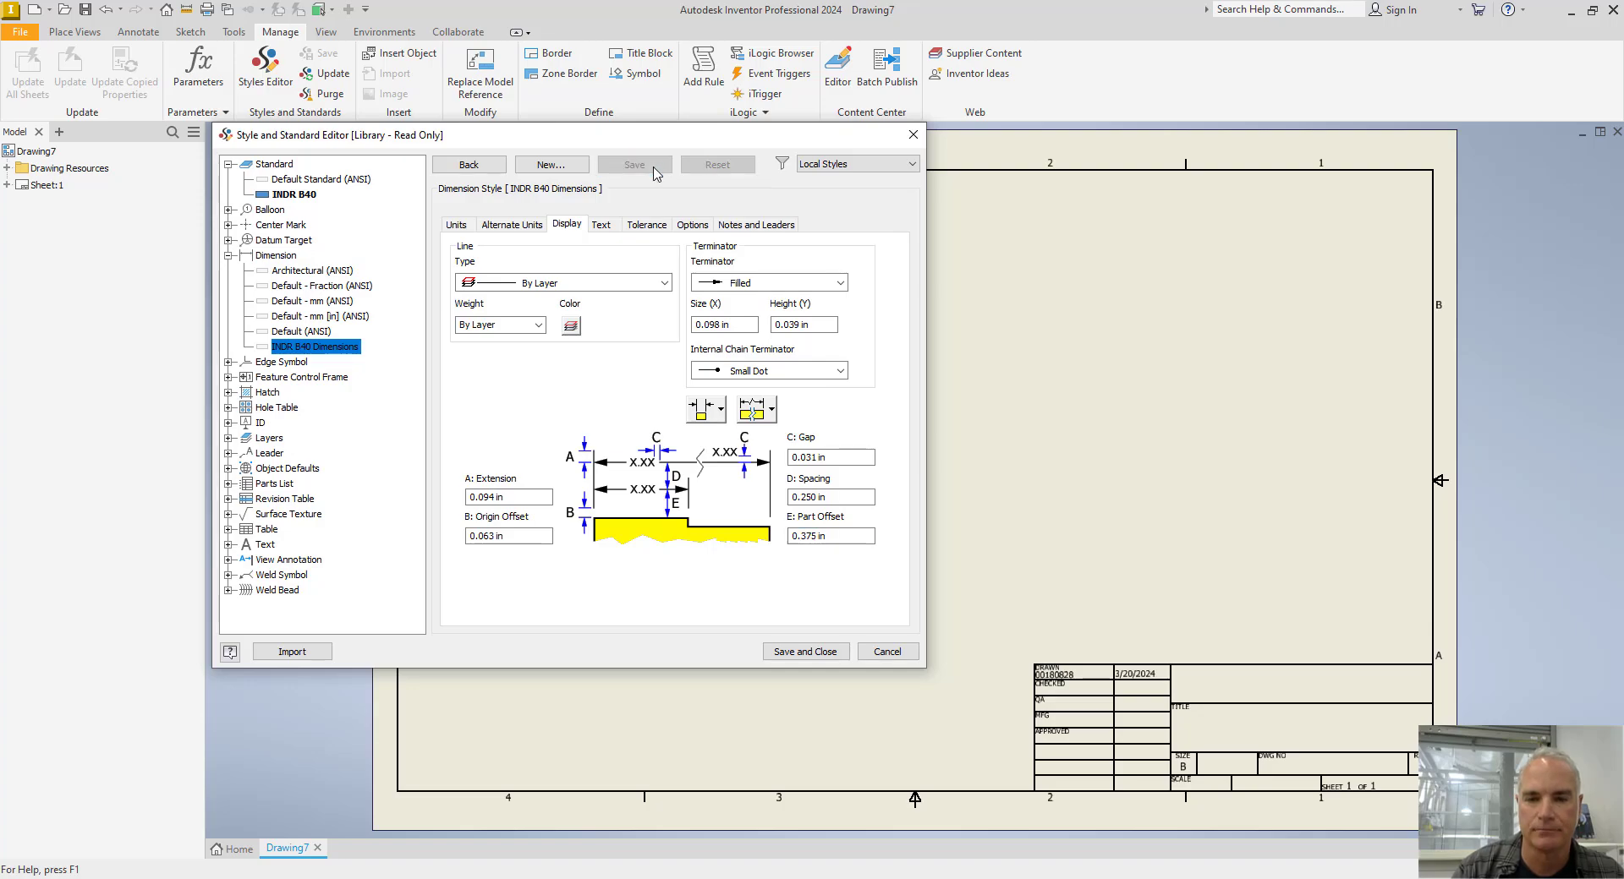
- Use INDR B40 Note Text as primary text style with .09375 tolerance text size
left_click(603, 227)
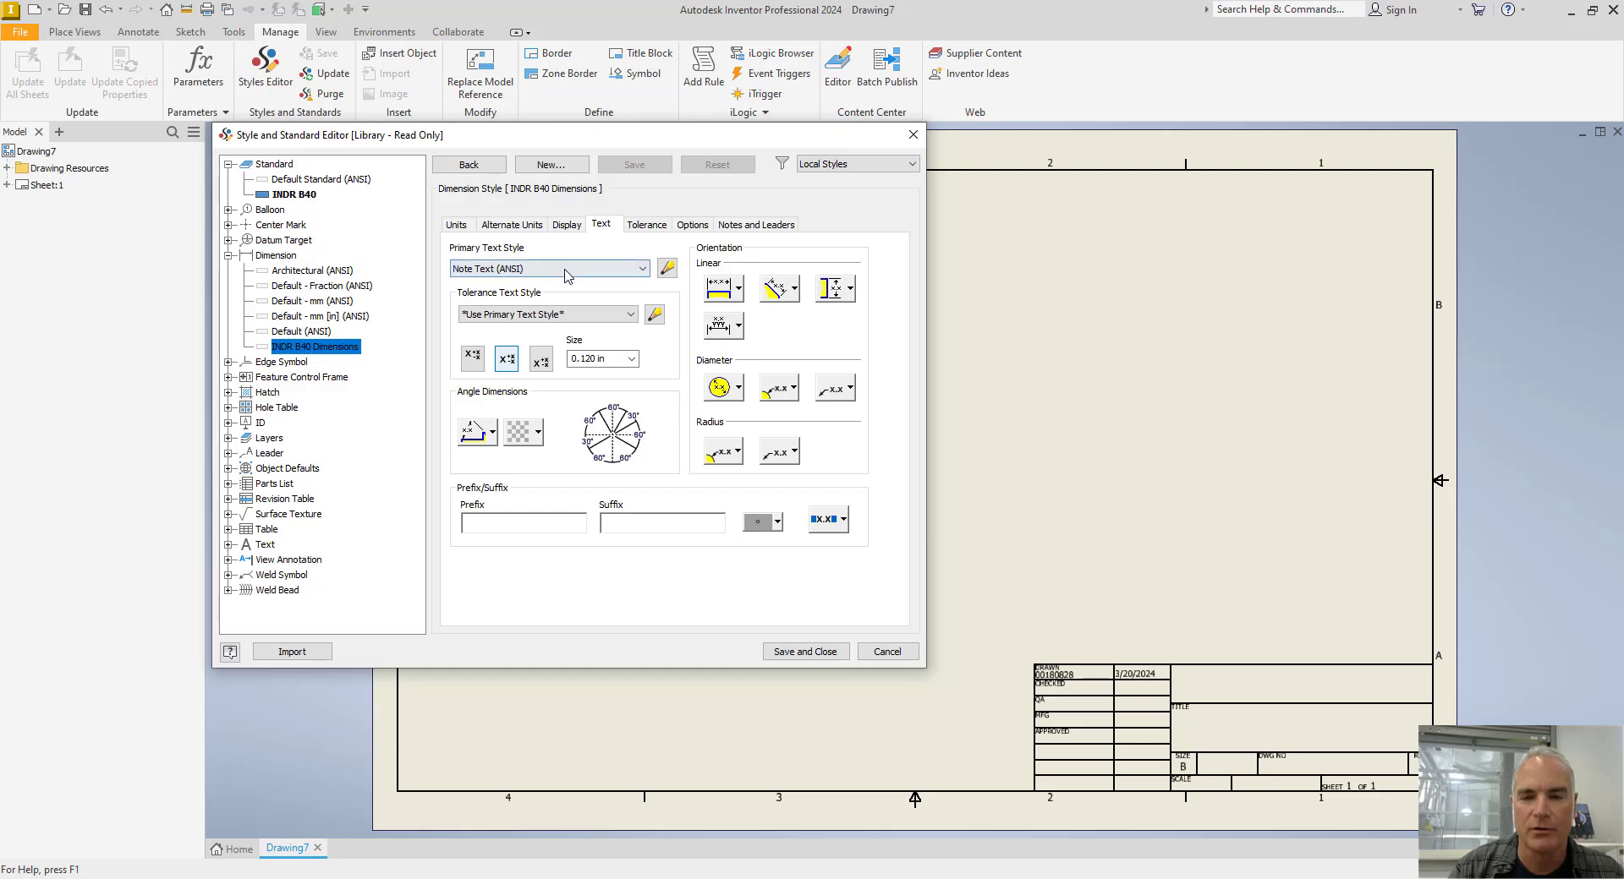
left_click(508, 270)
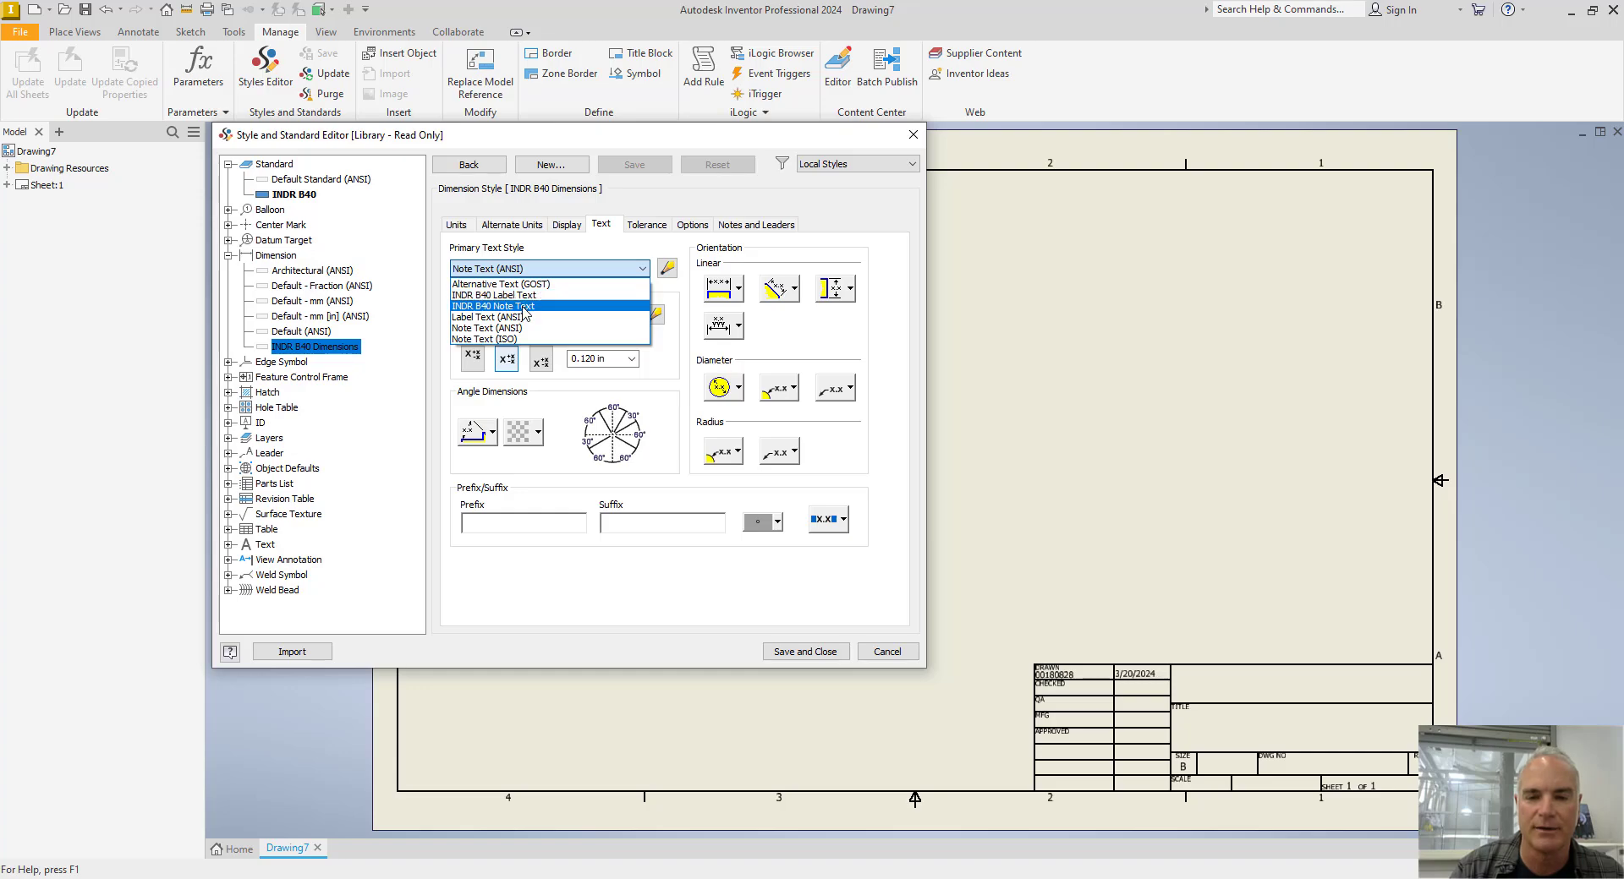
left_click(524, 307)
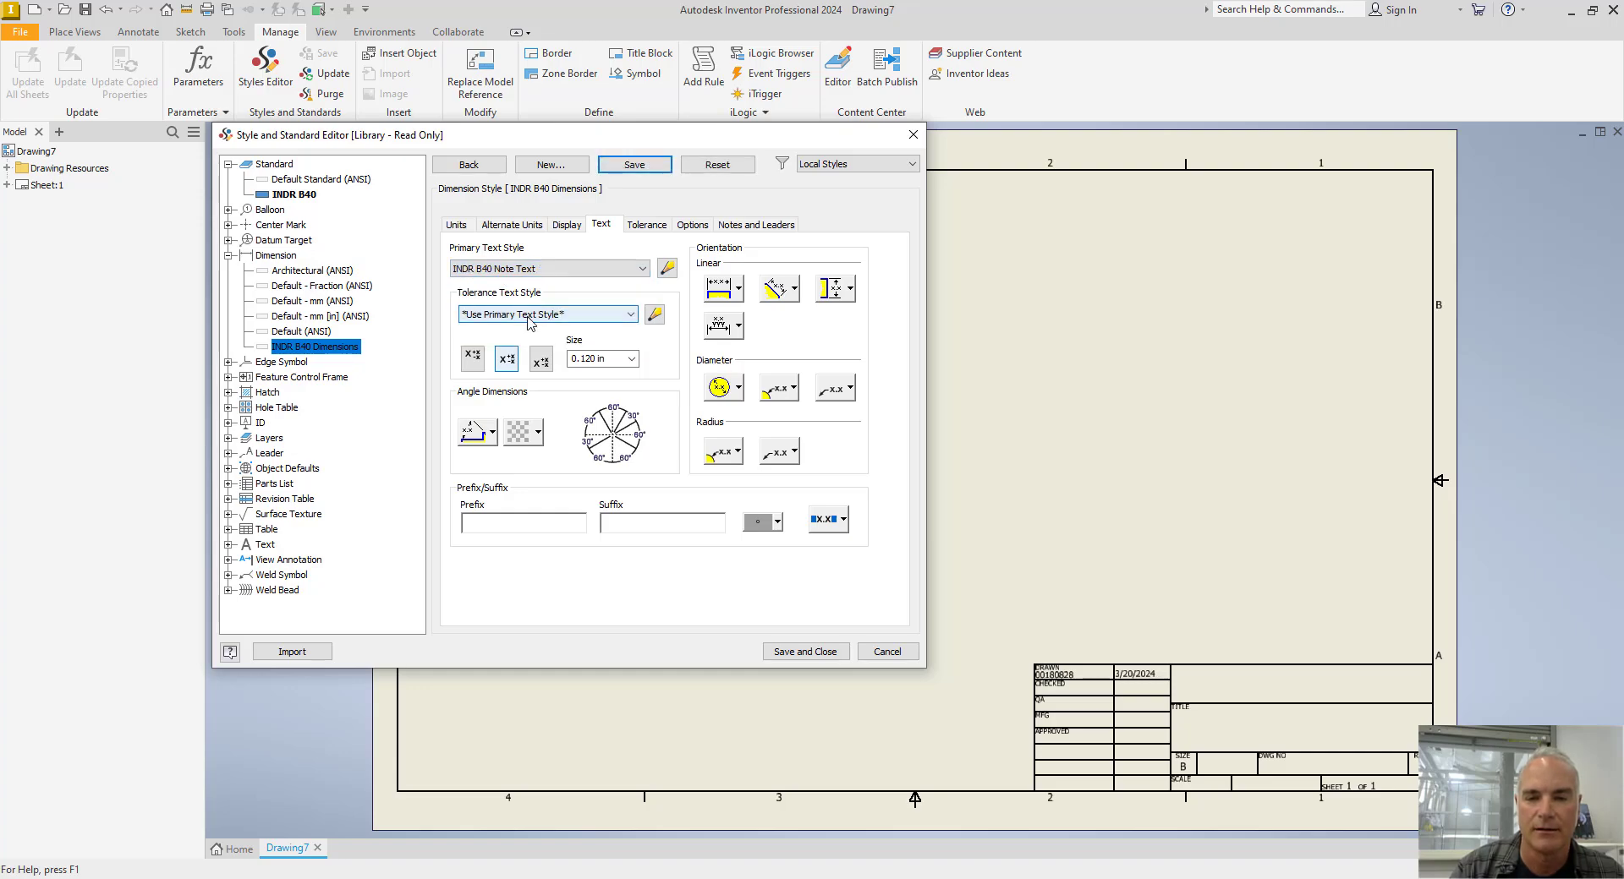
left_click(604, 359)
double_click(608, 359)
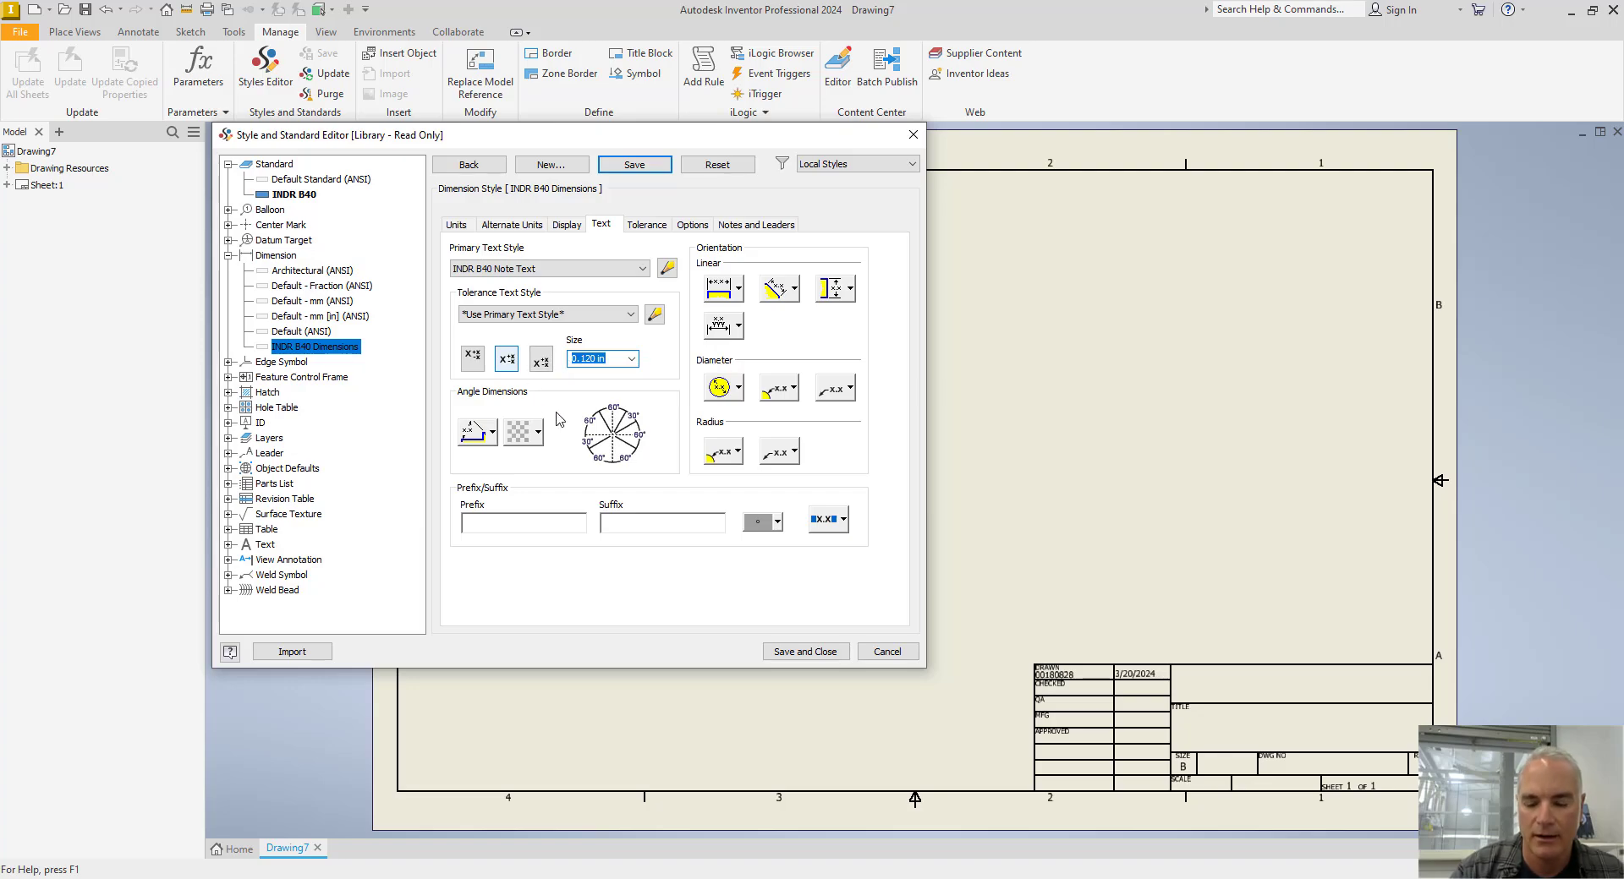
type(".09375")
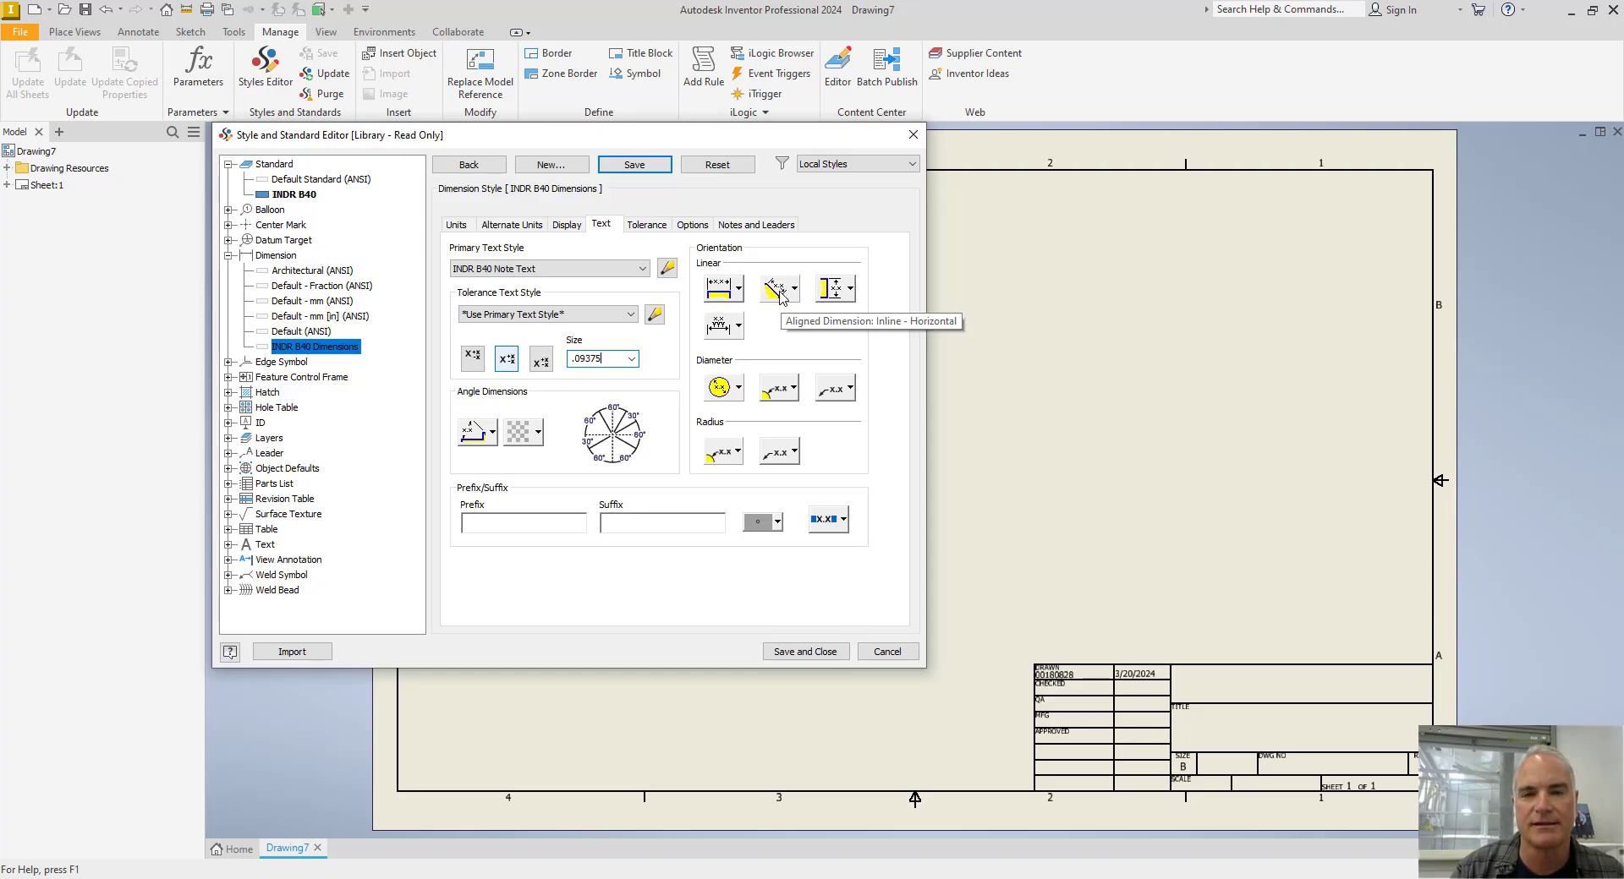
- Change the aligned and vertical dimension text orientations and save the style
left_click(778, 294)
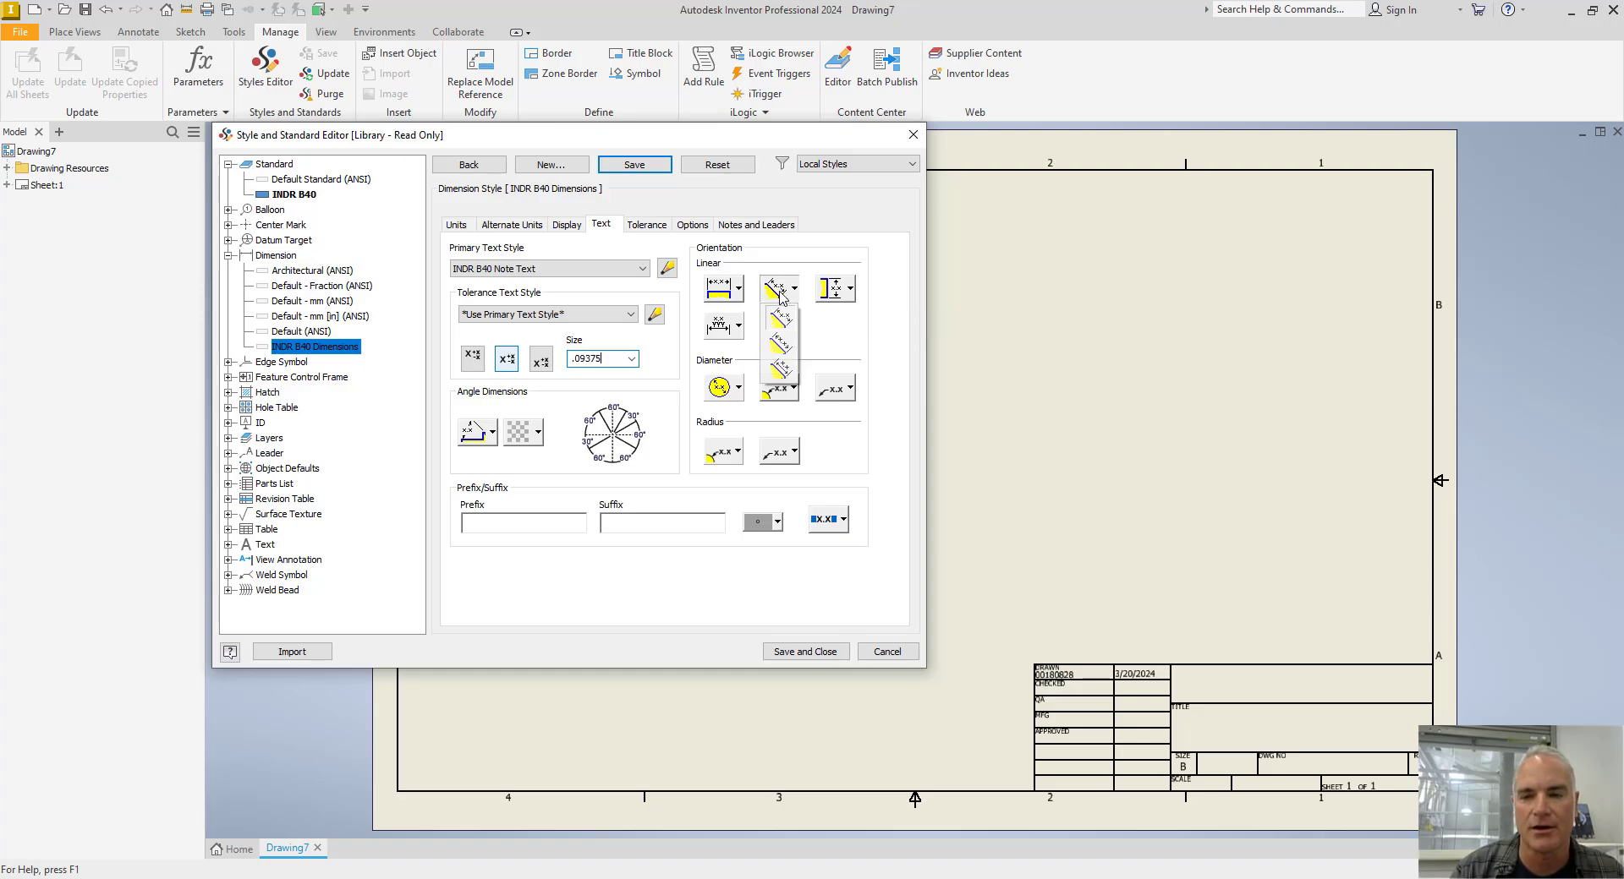
left_click(783, 344)
left_click(835, 288)
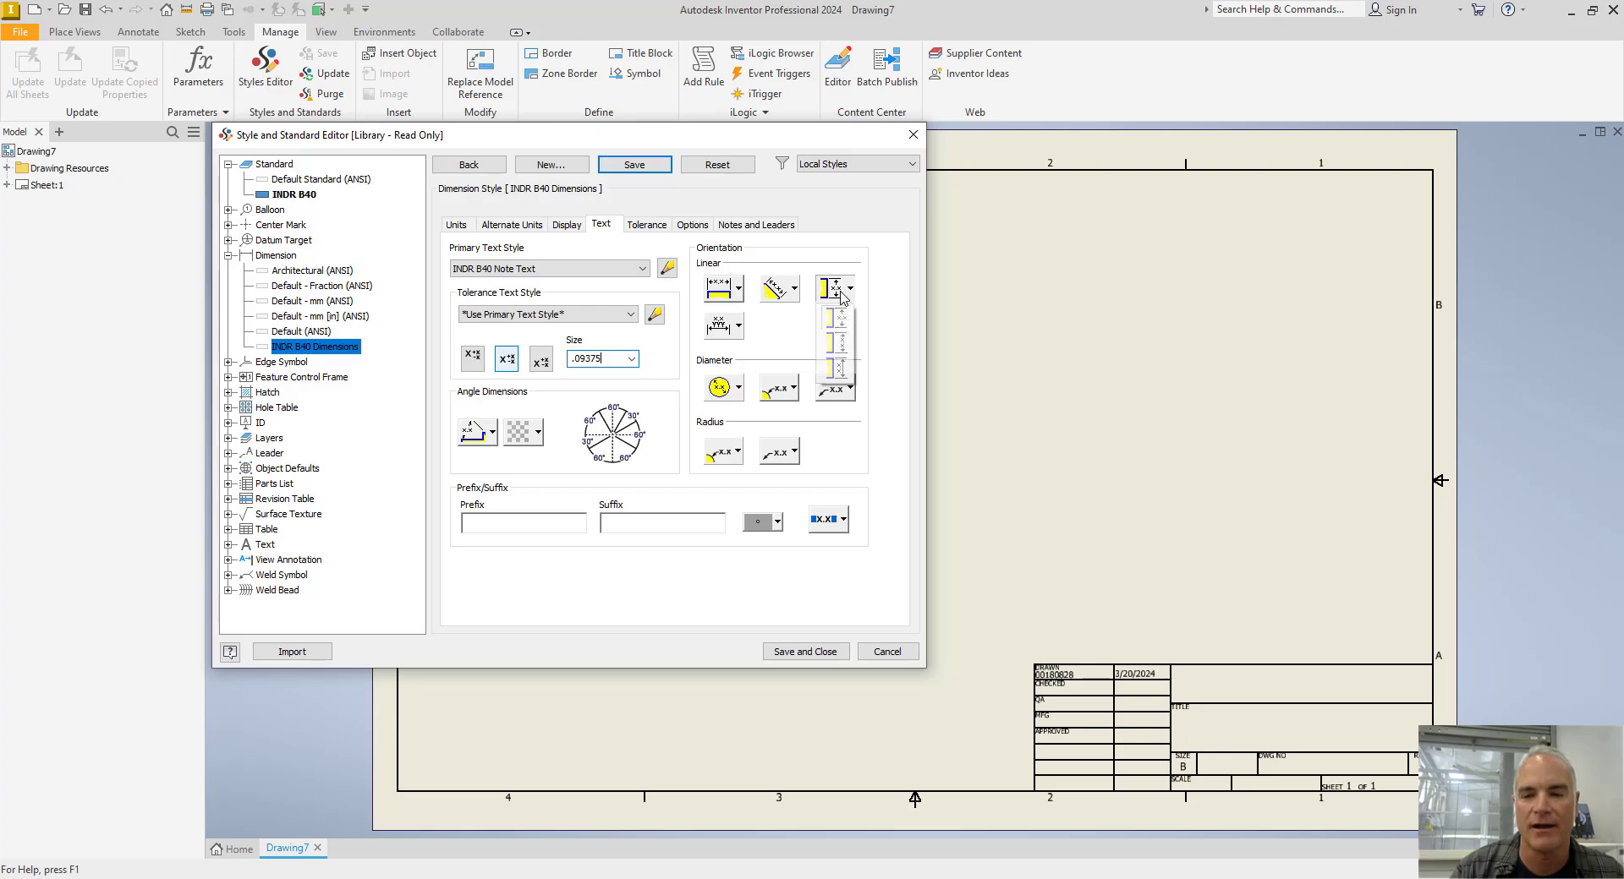
left_click(845, 351)
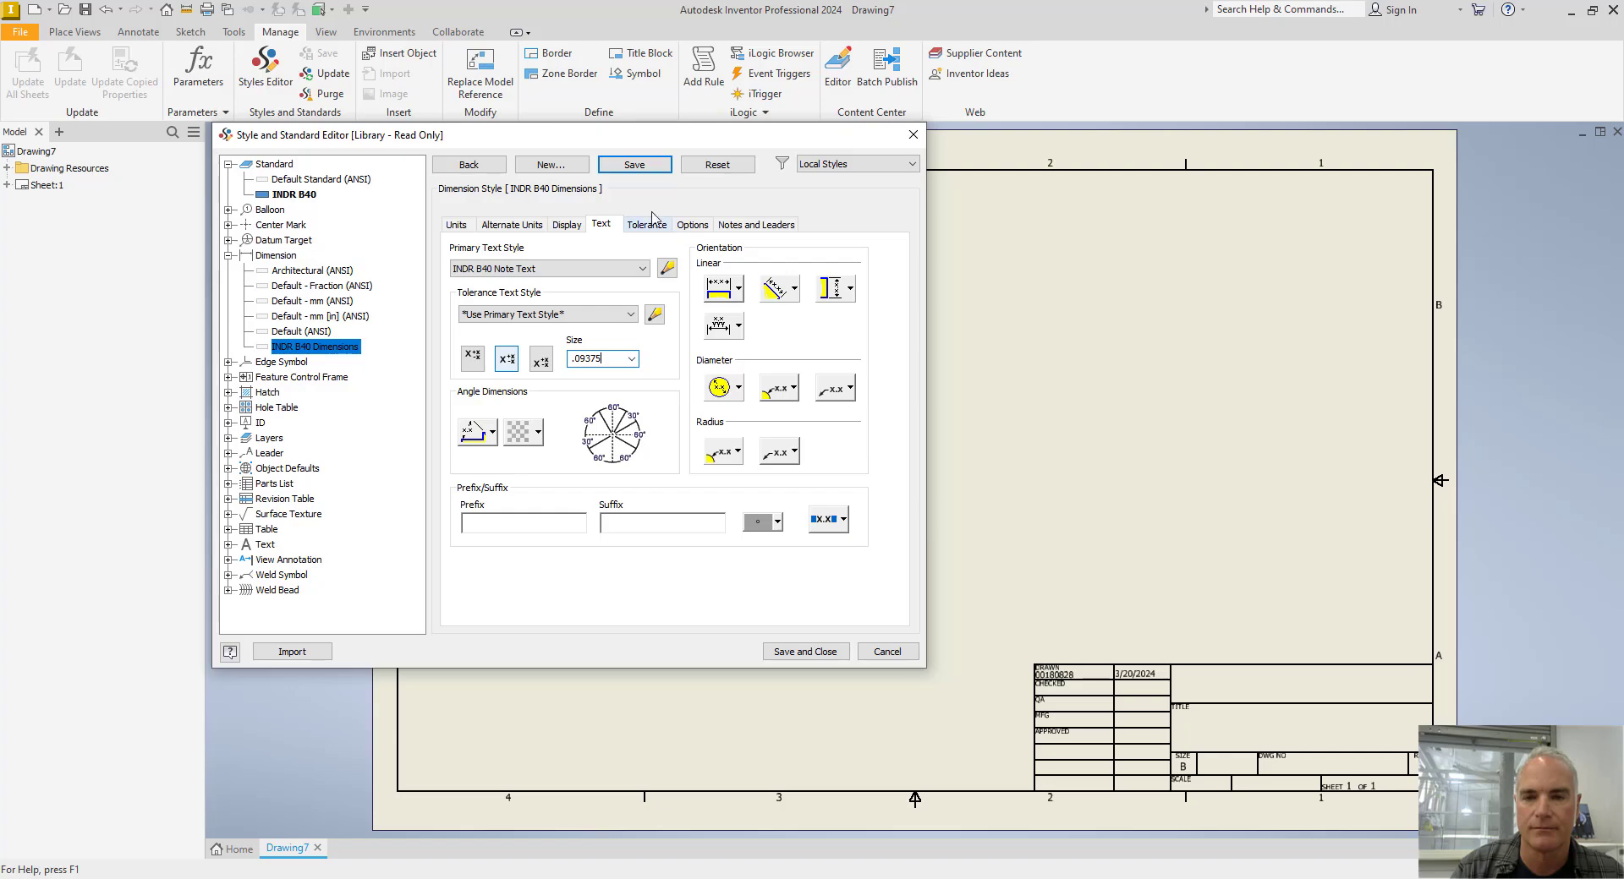
left_click(635, 167)
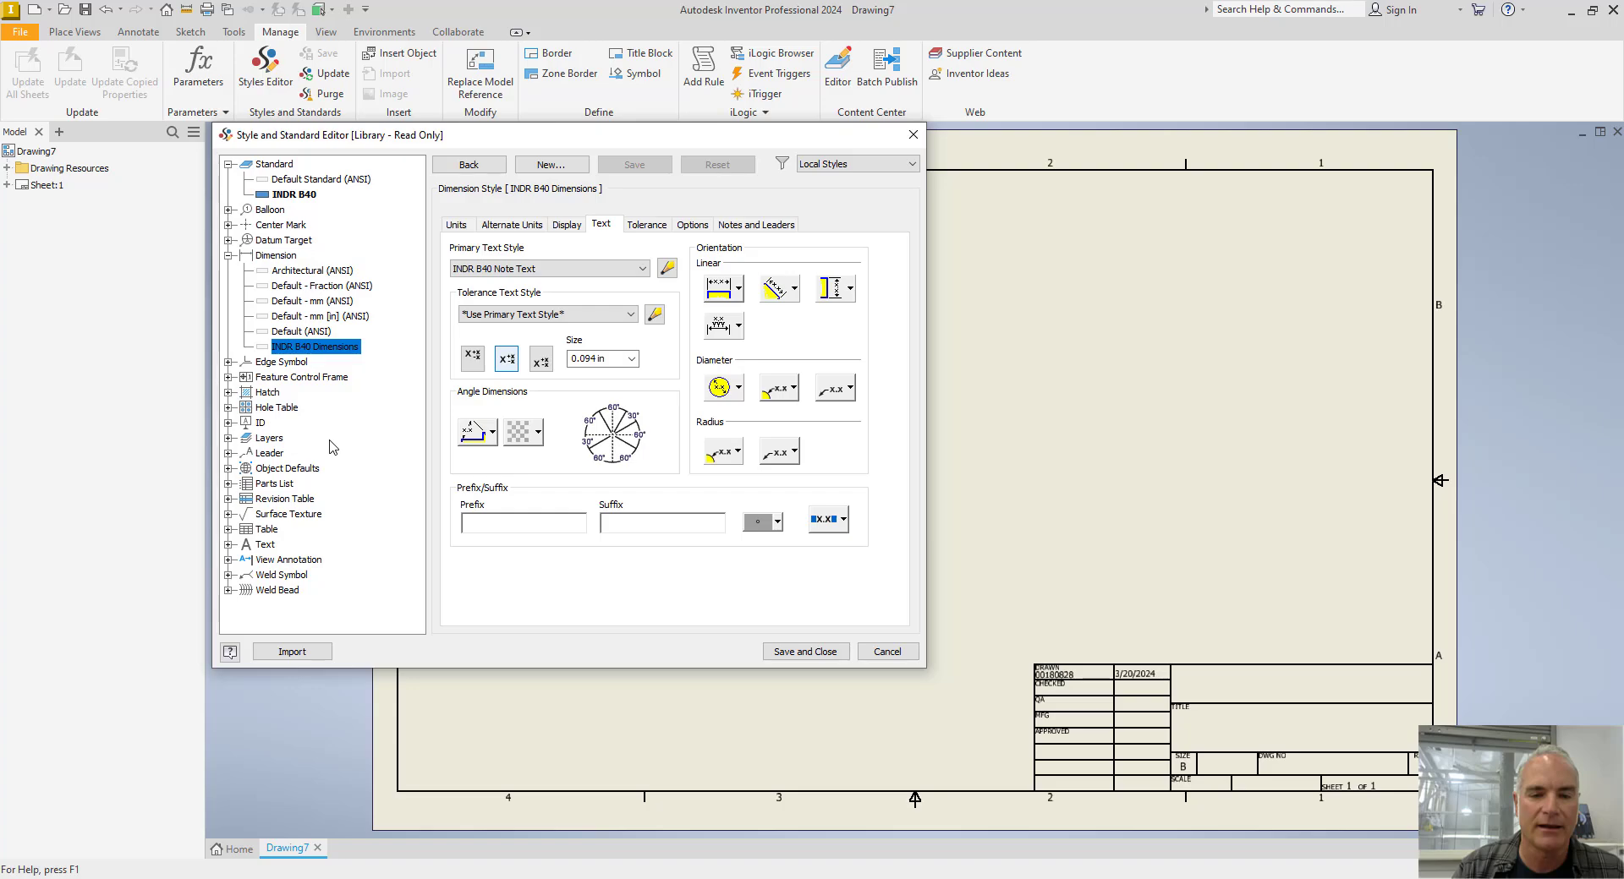
- Expand Object Defaults and display the Object Defaults (ANSI) style's object type table
left_click(275, 471)
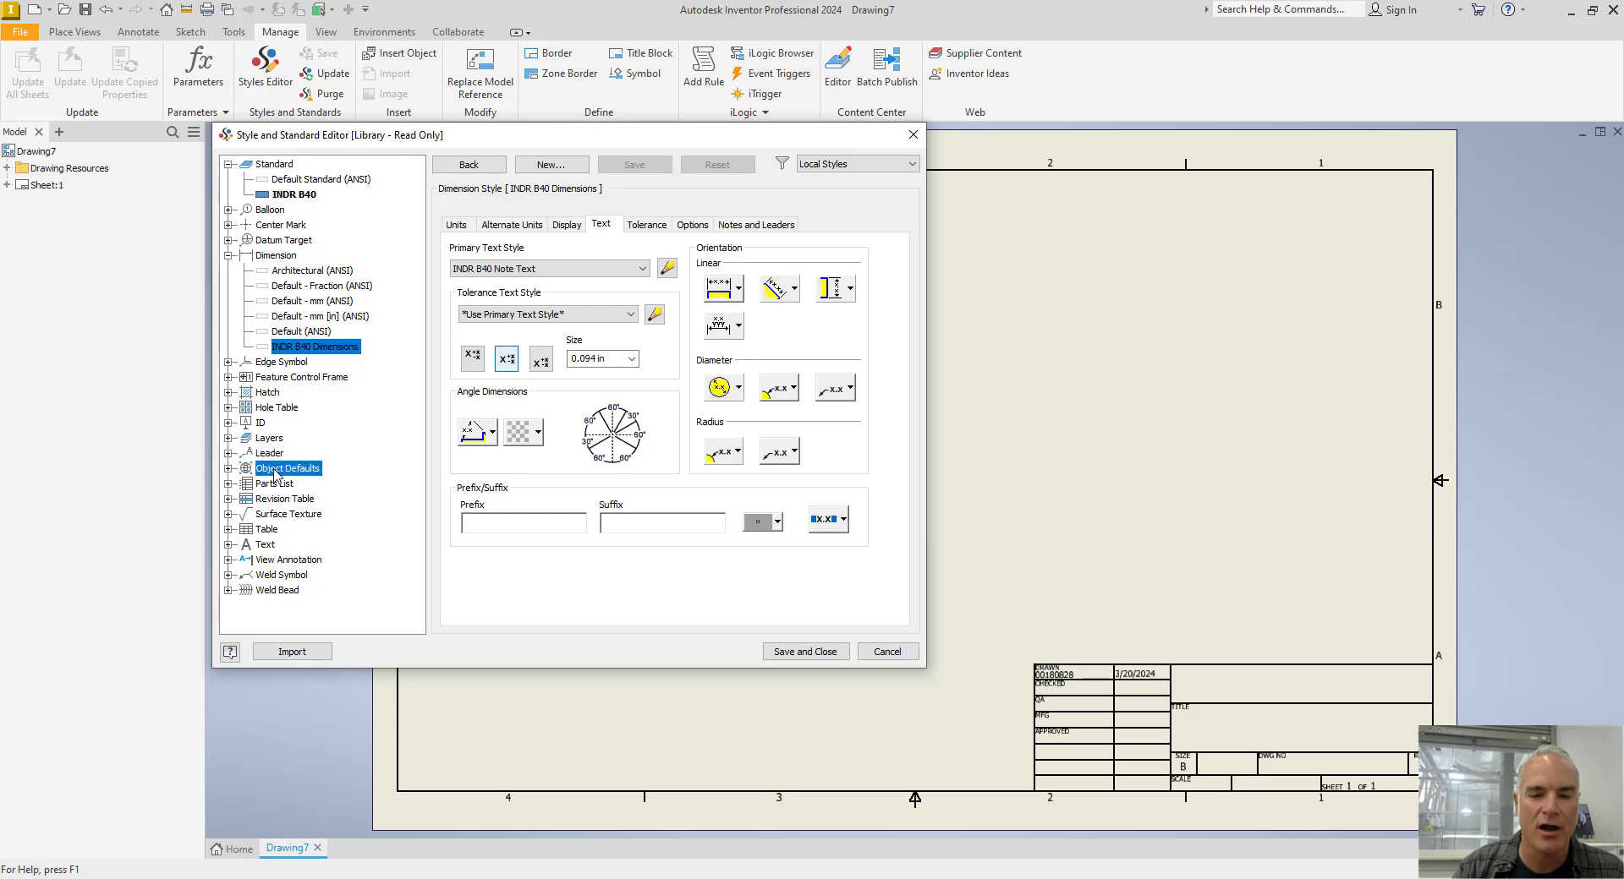
left_click(229, 469)
left_click(288, 485)
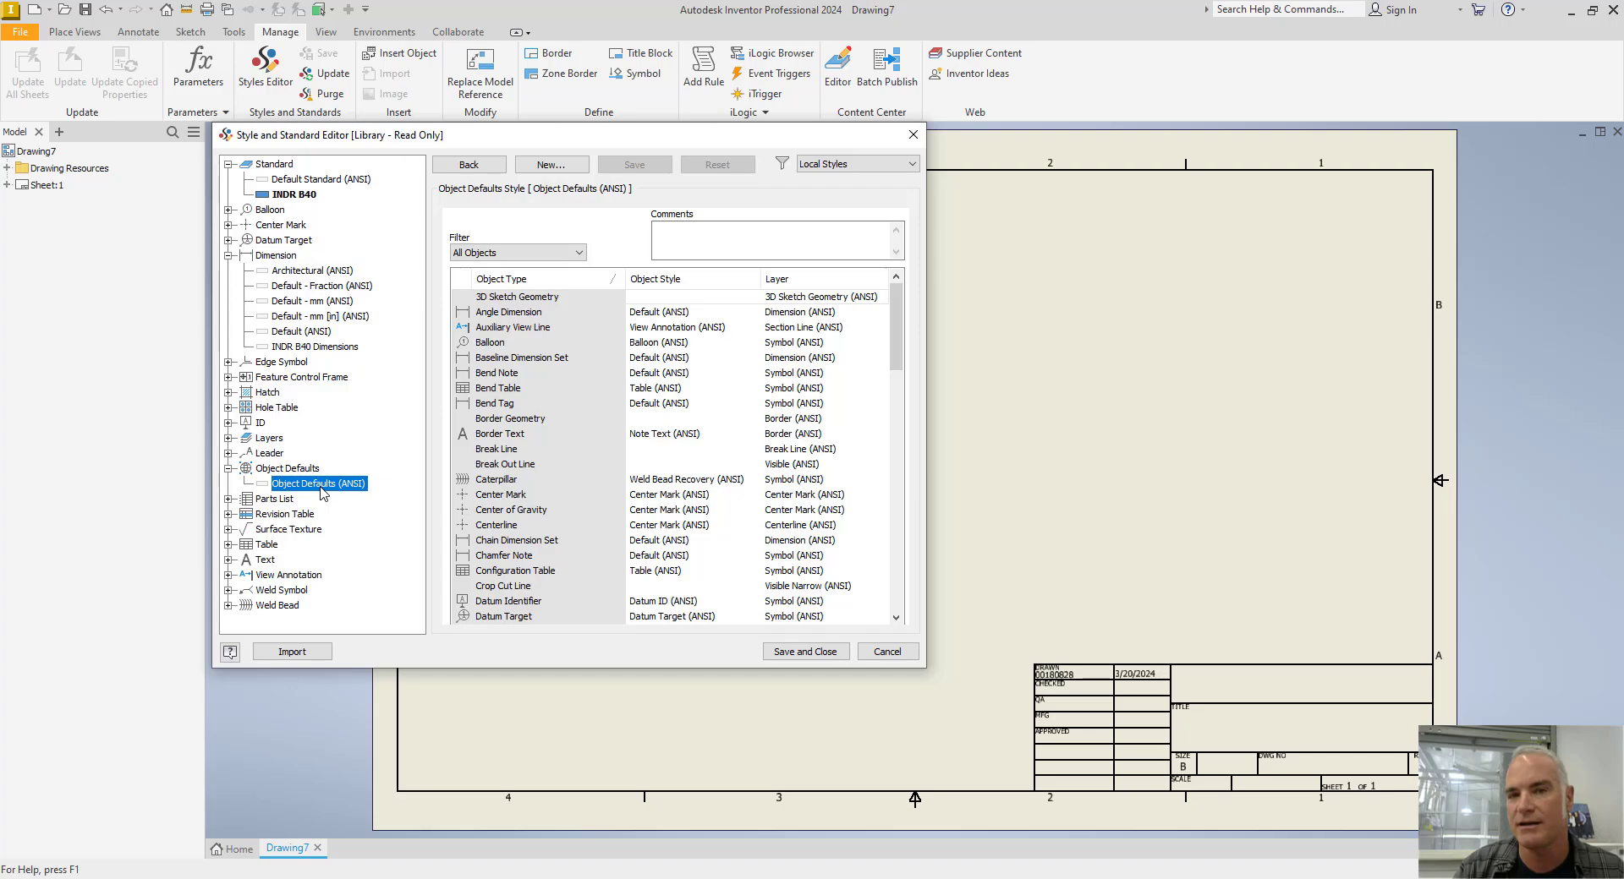
- Copy Object Defaults (ANSI) as a new style named INDR B40 Object Defaults
right_click(318, 489)
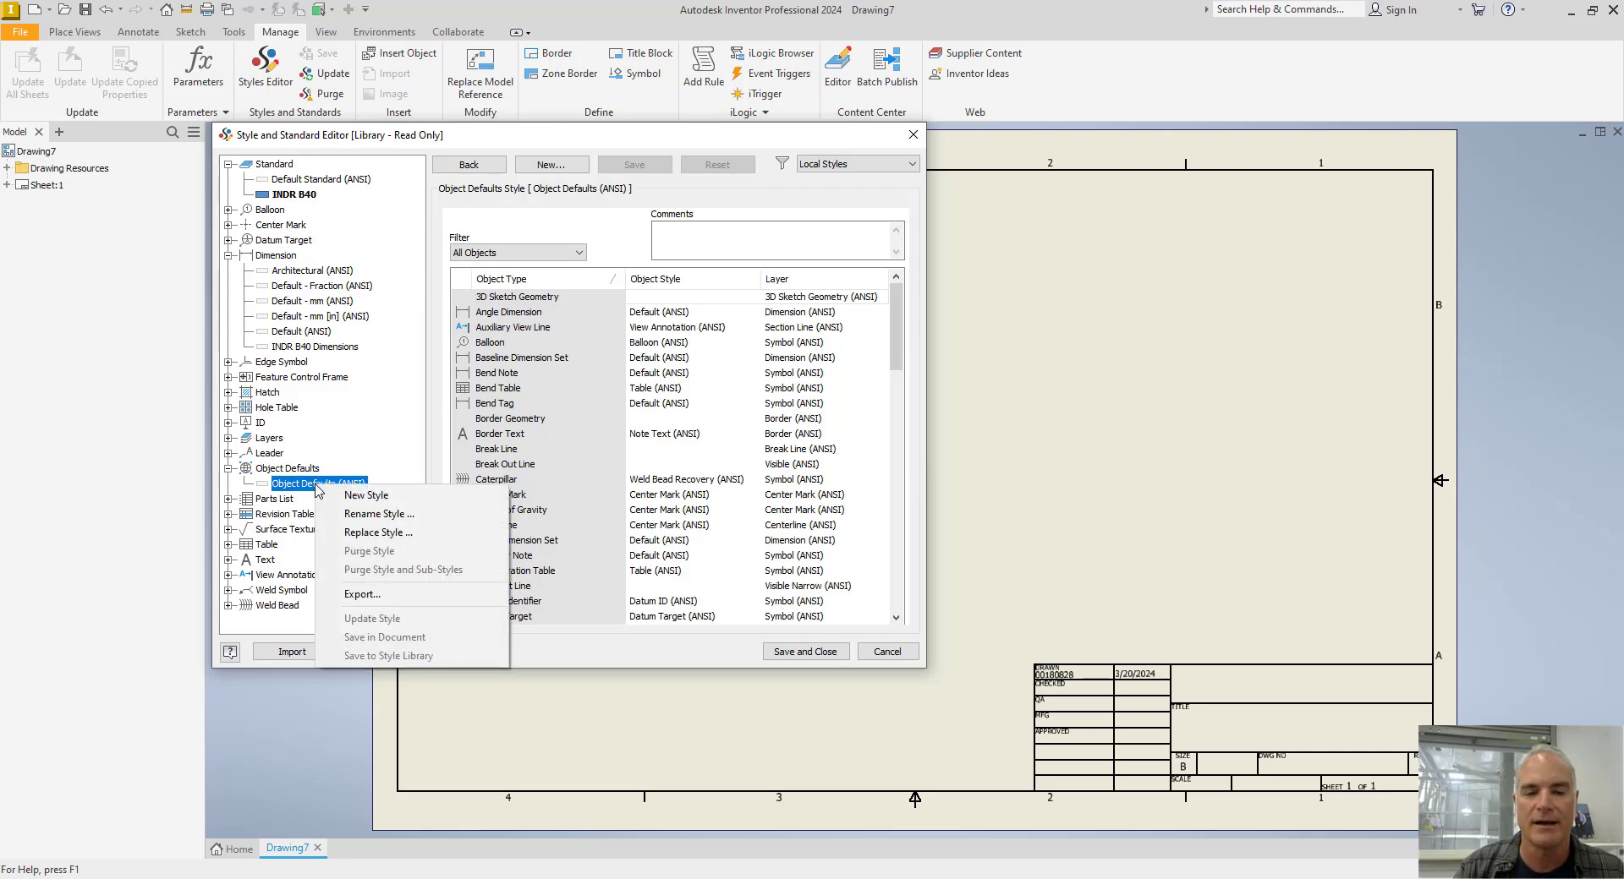
left_click(339, 499)
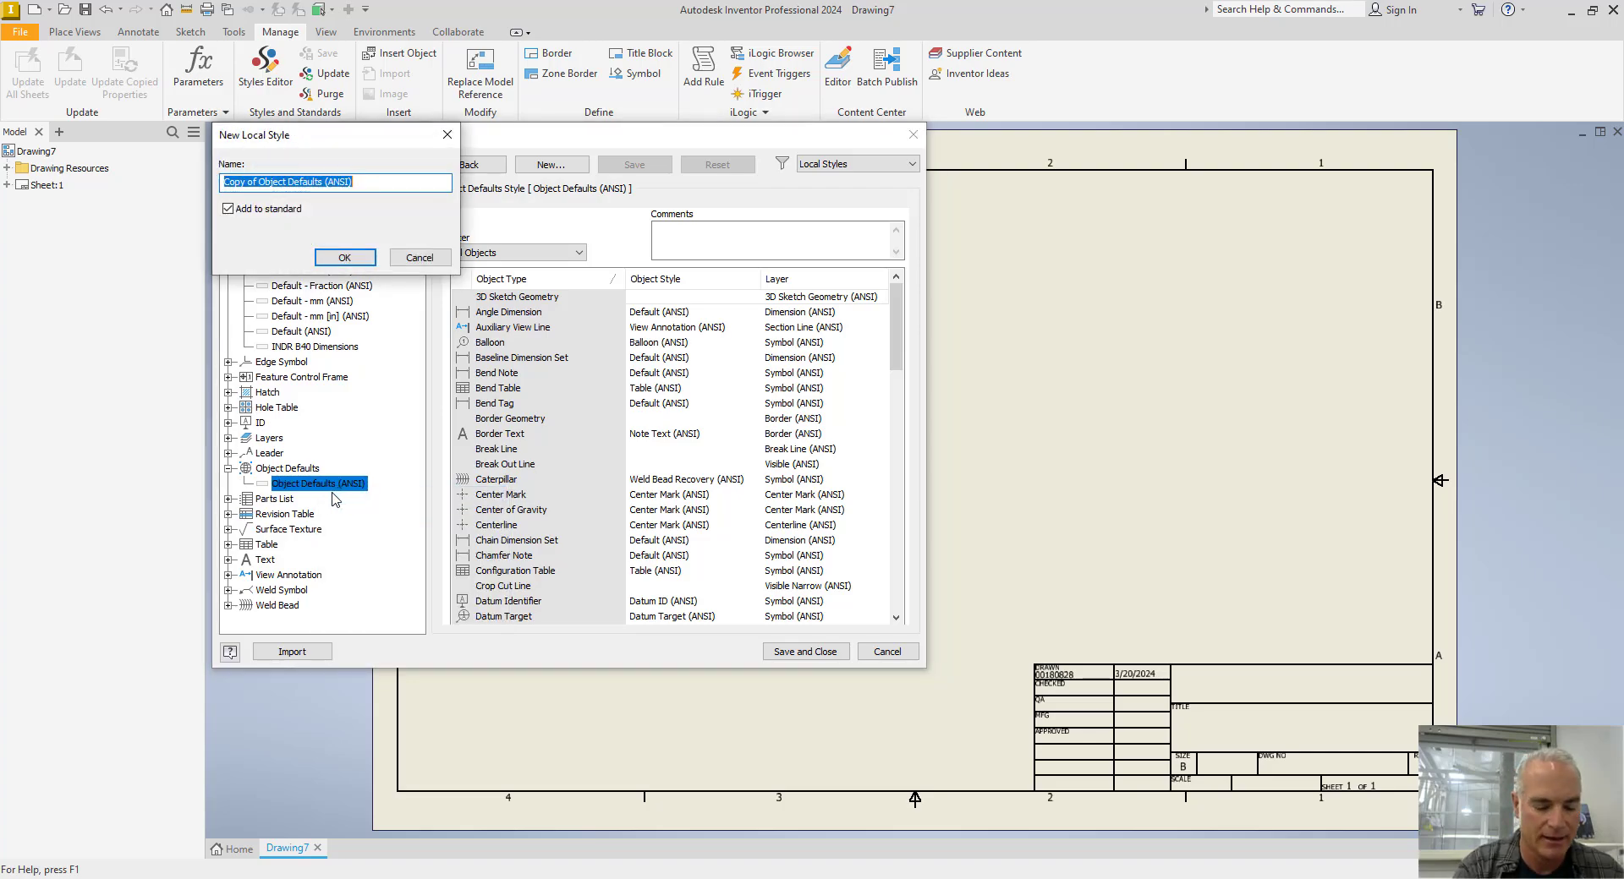
type("INDR B40")
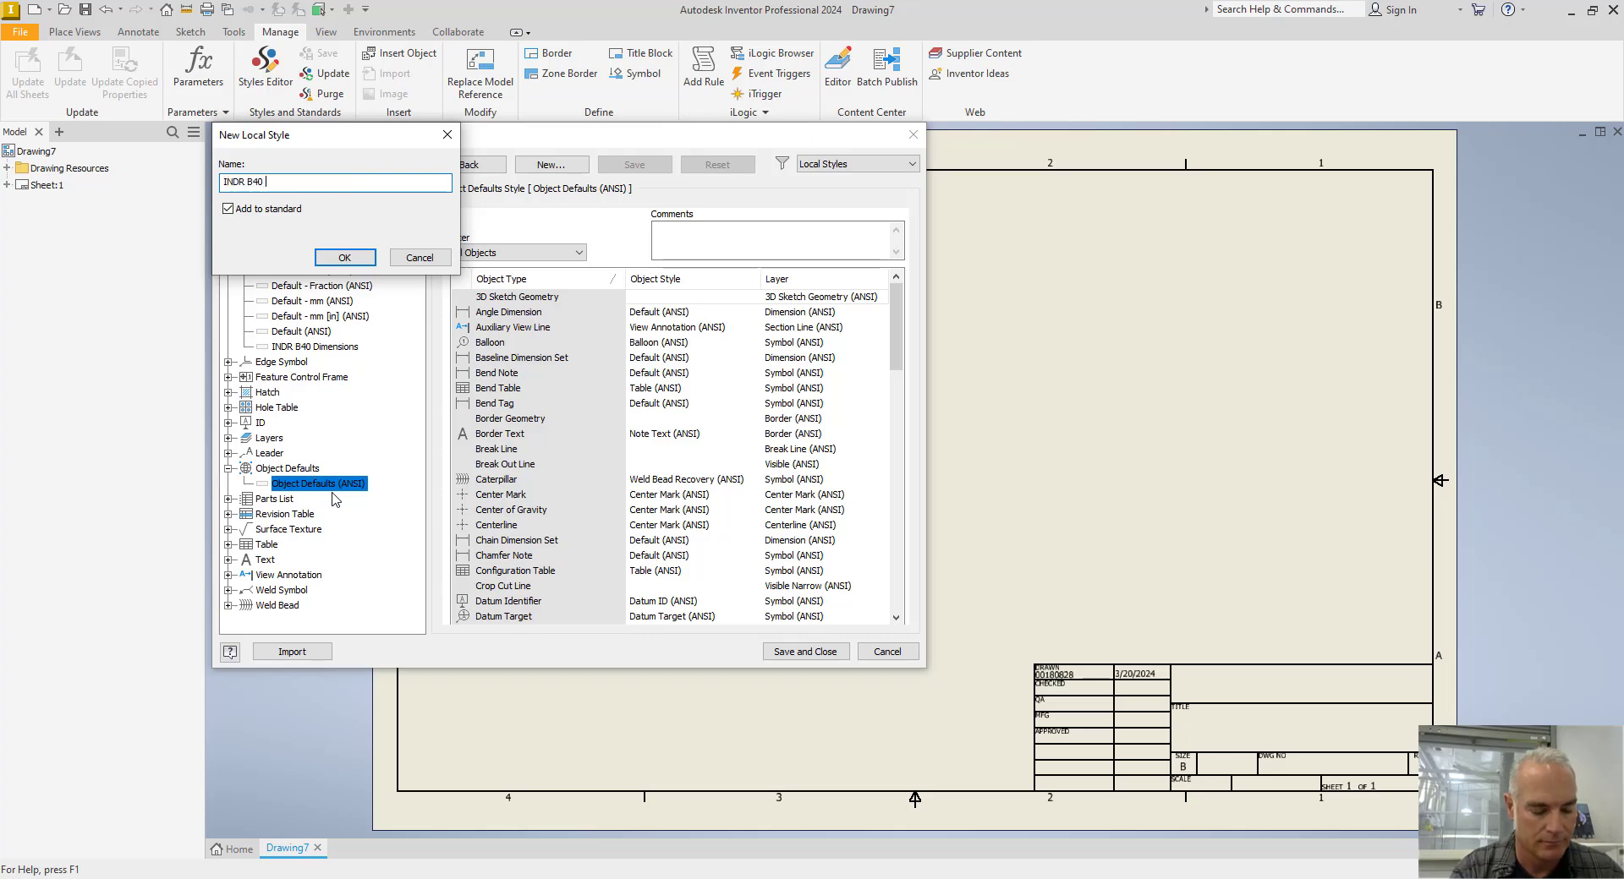
type(" Object ")
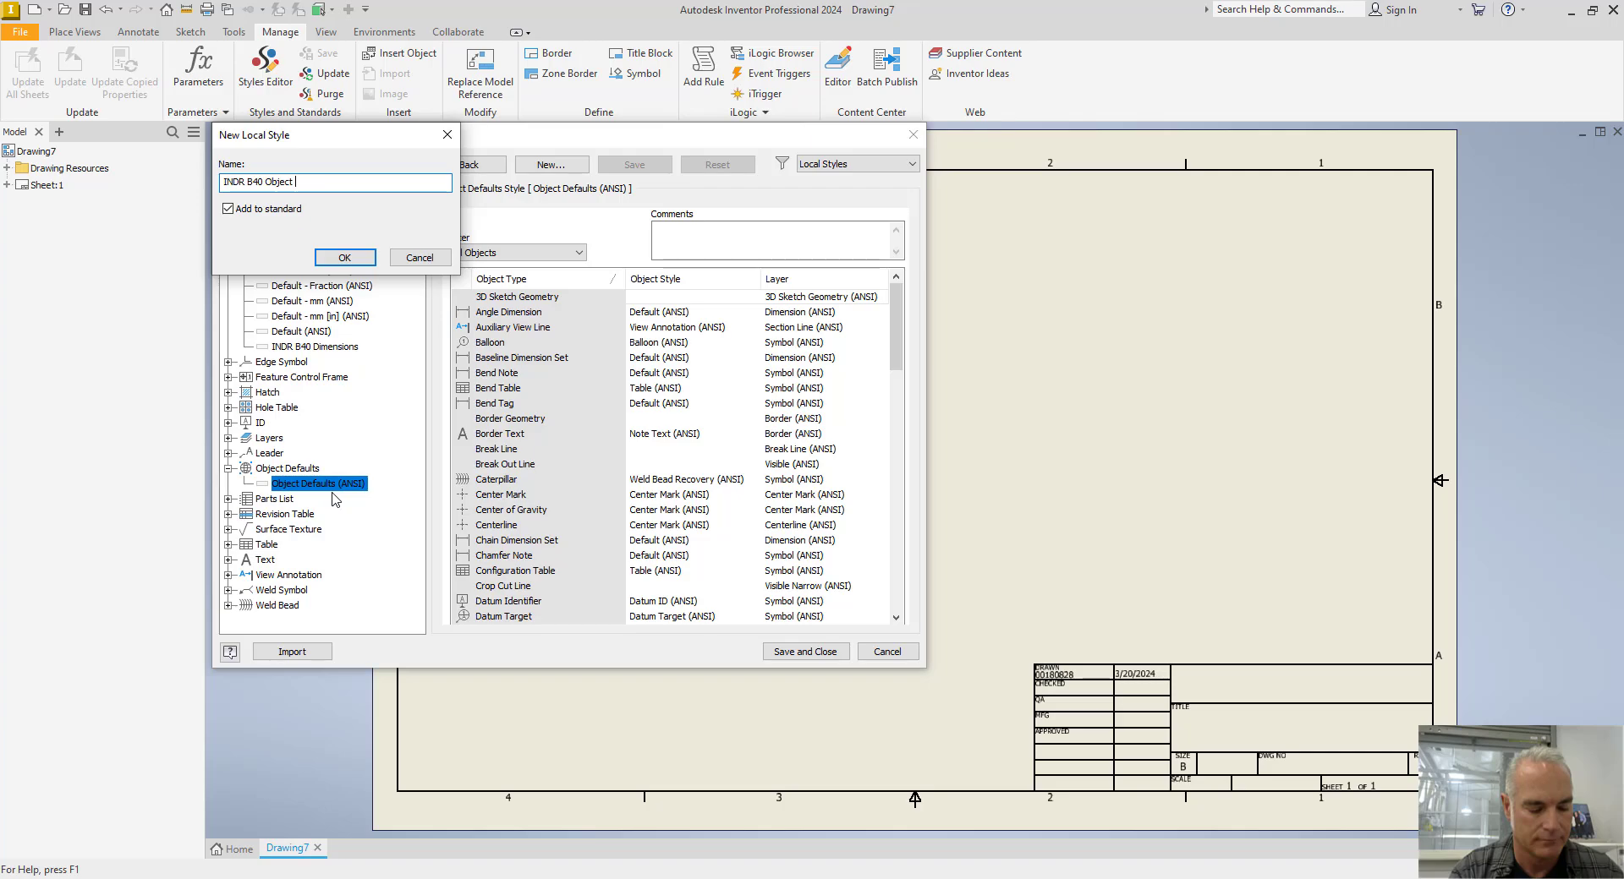
type("Defaults")
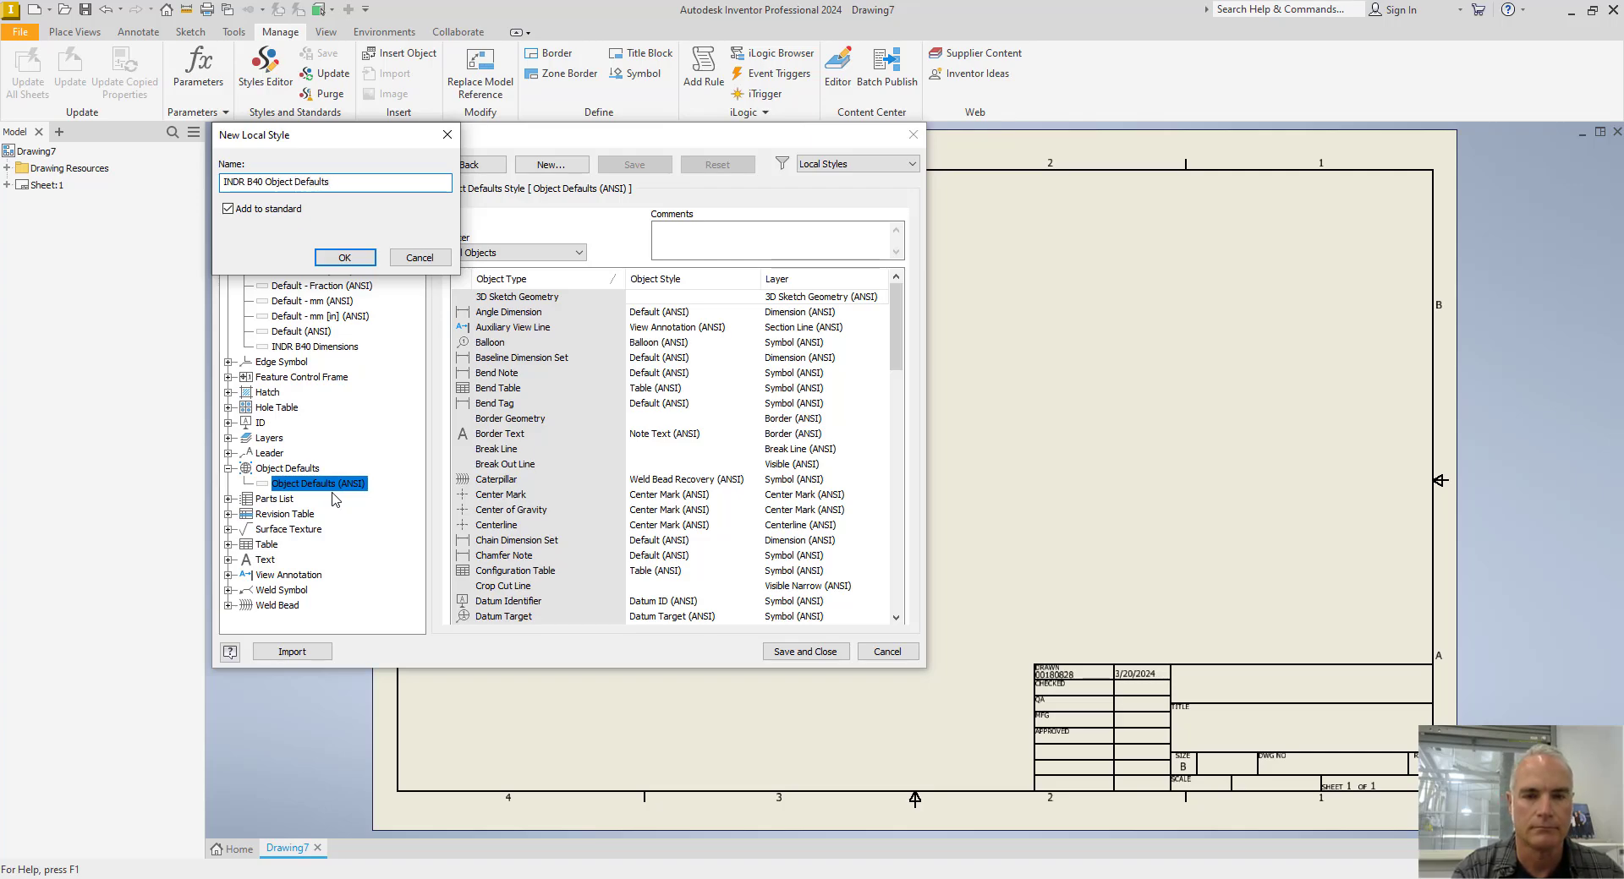
key("Return")
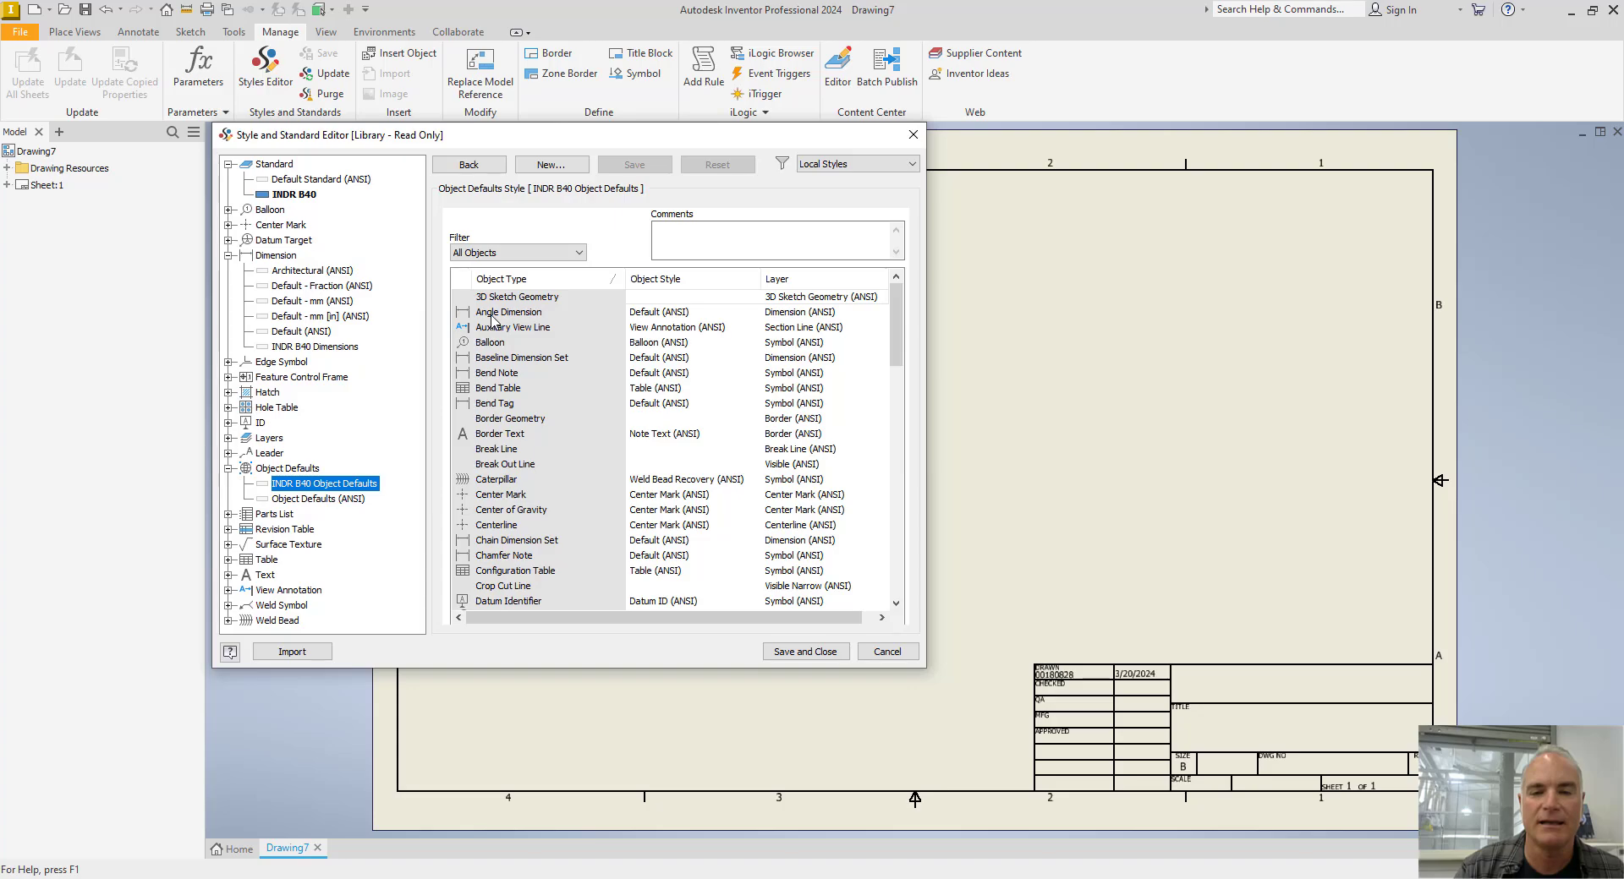
- Assign INDR B40 Dimensions to Angle Dimension, Baseline Dimension Set, Bend Note and Bend Tag
left_click(655, 319)
left_click(690, 324)
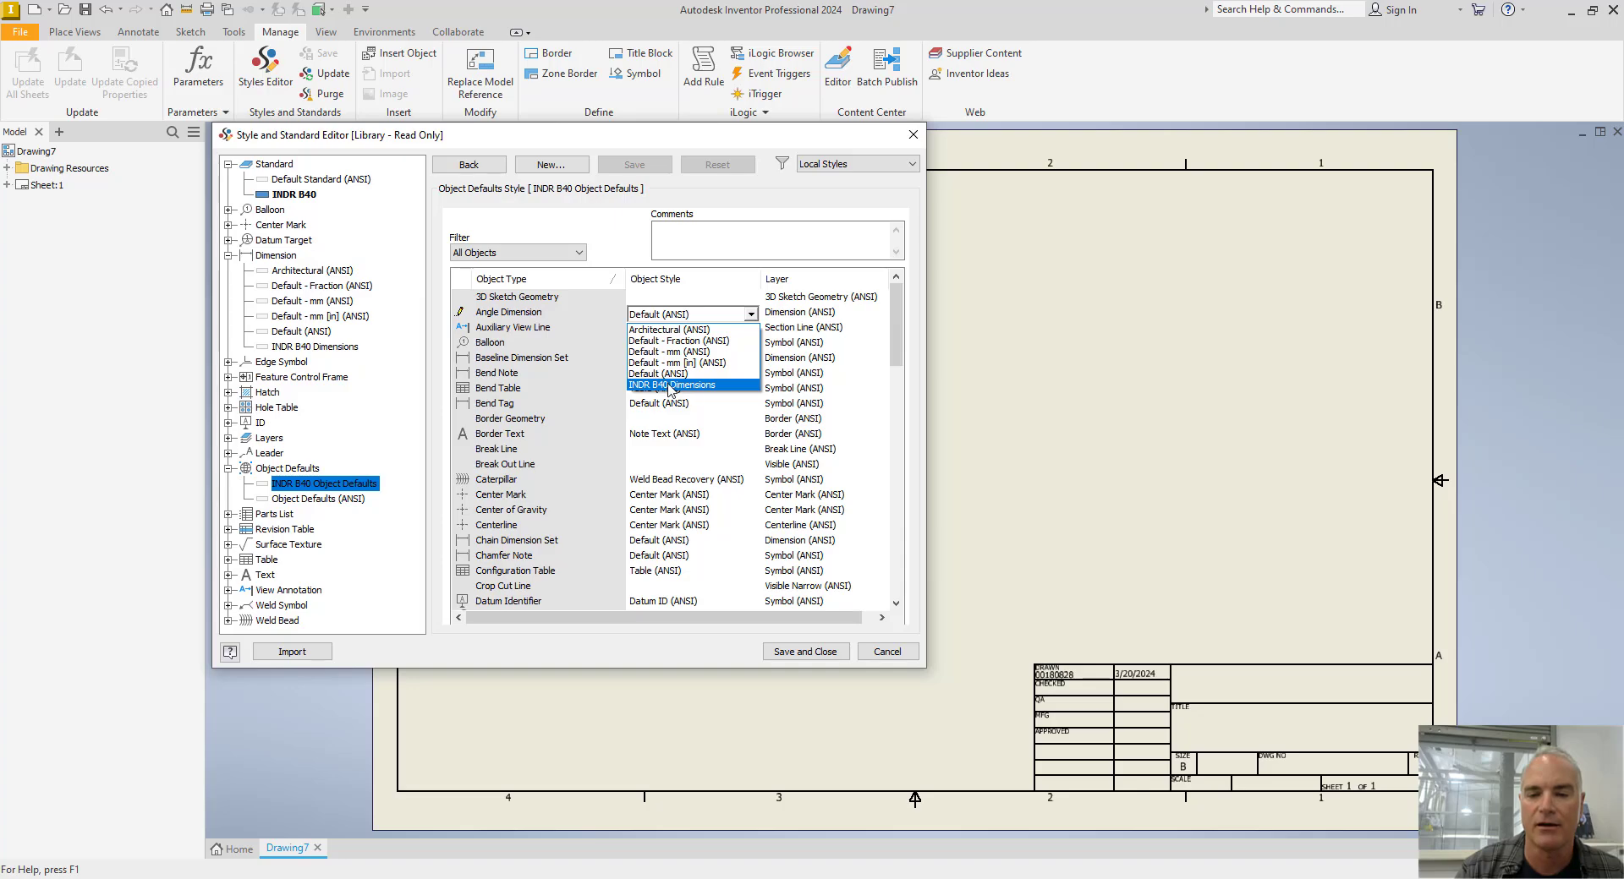
left_click(669, 385)
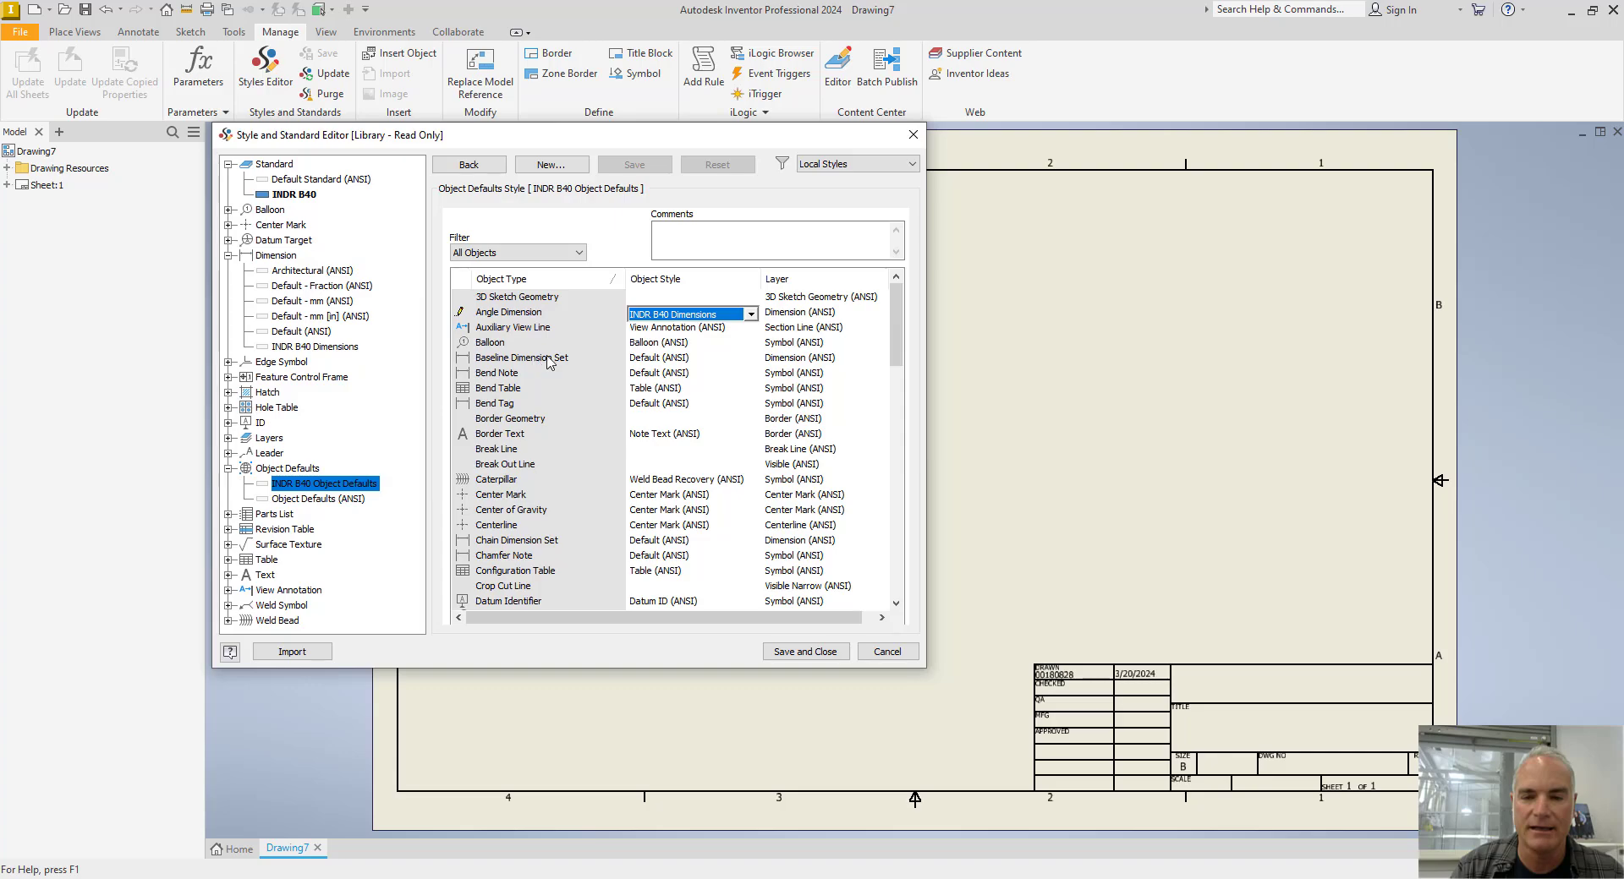
left_click(641, 360)
left_click(643, 364)
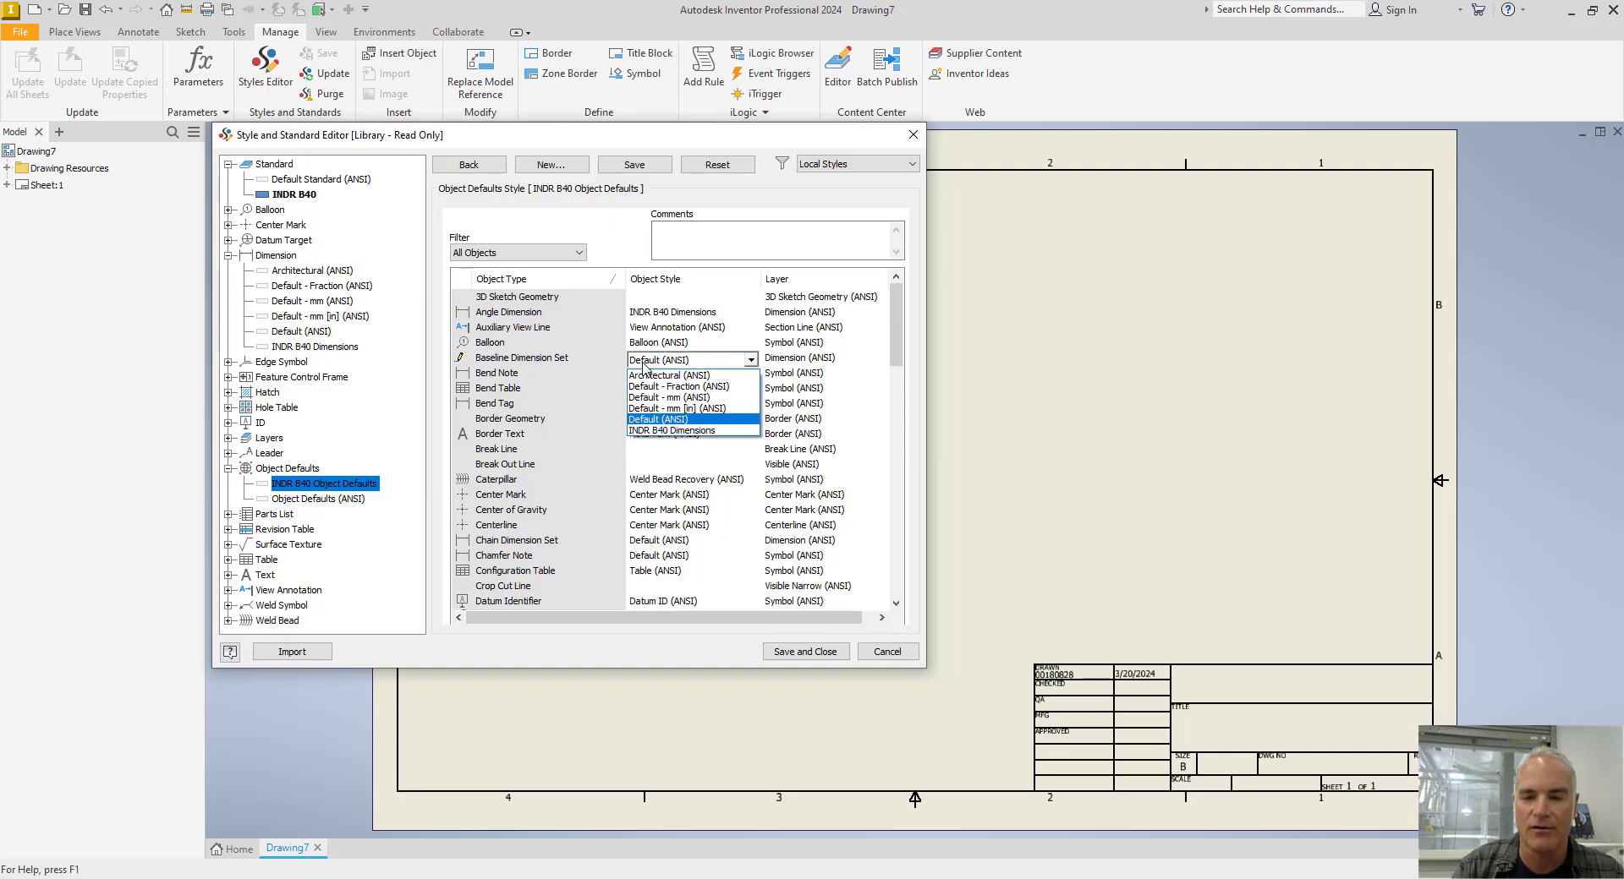
left_click(671, 431)
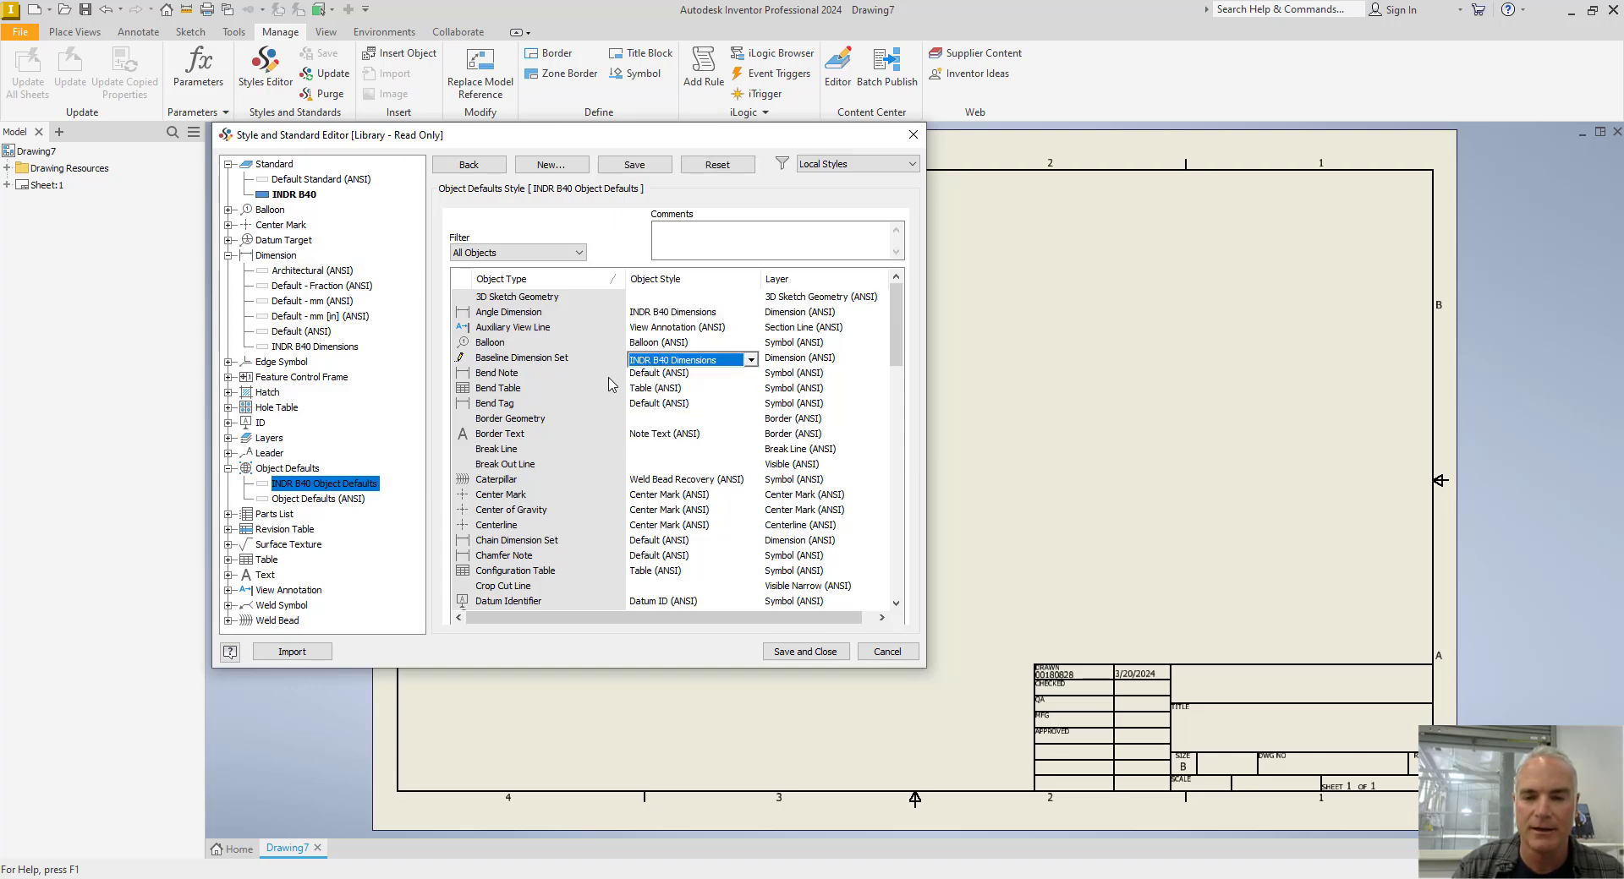
left_click(649, 377)
left_click(649, 377)
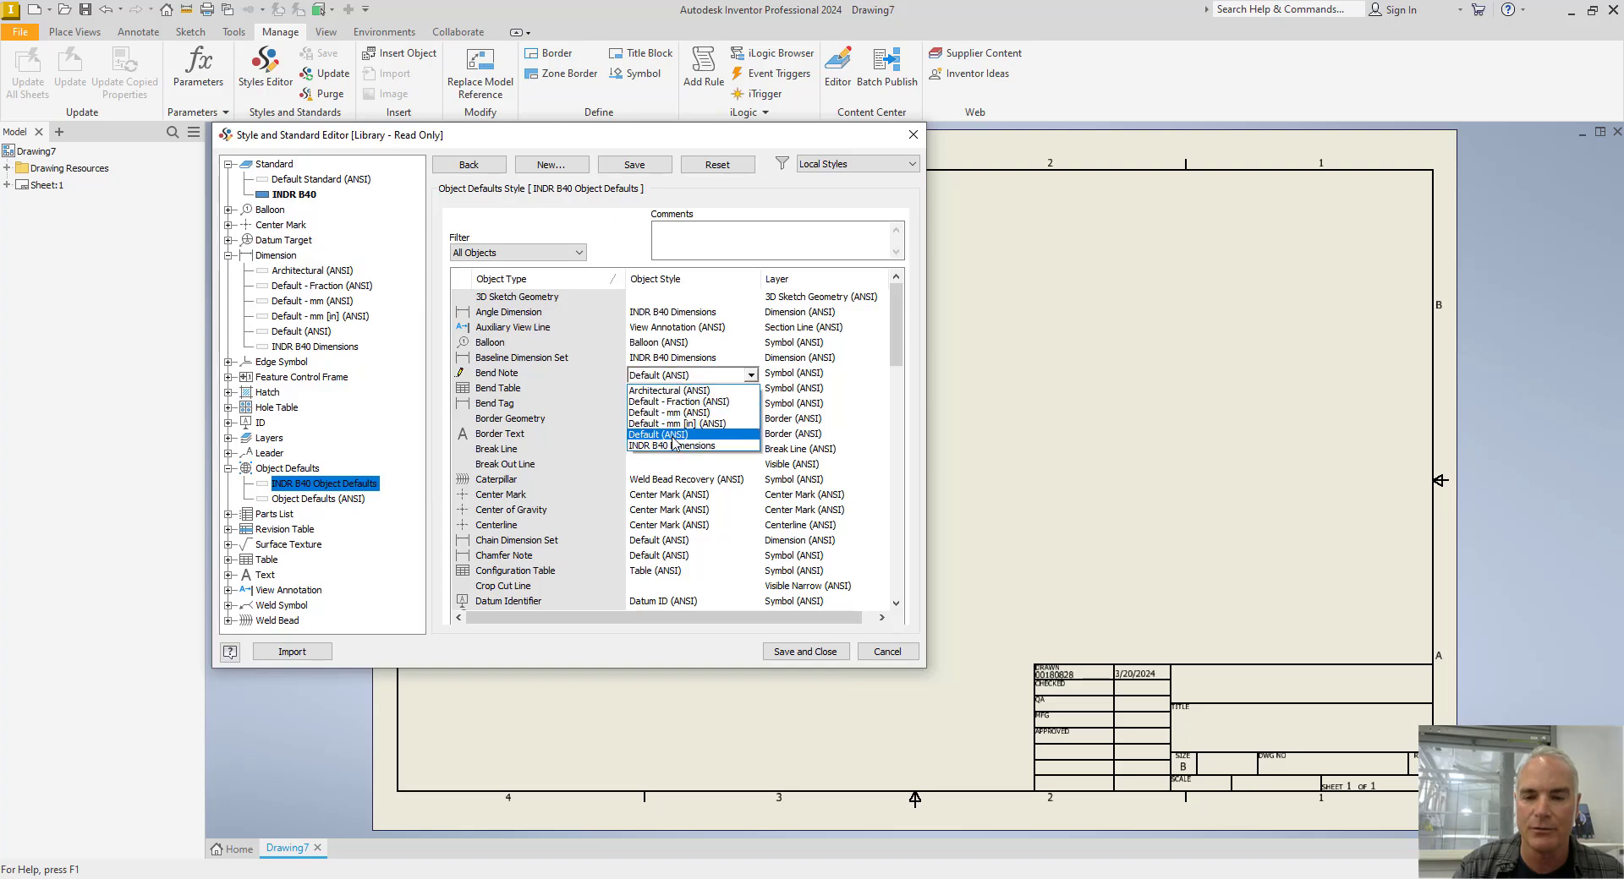
left_click(670, 442)
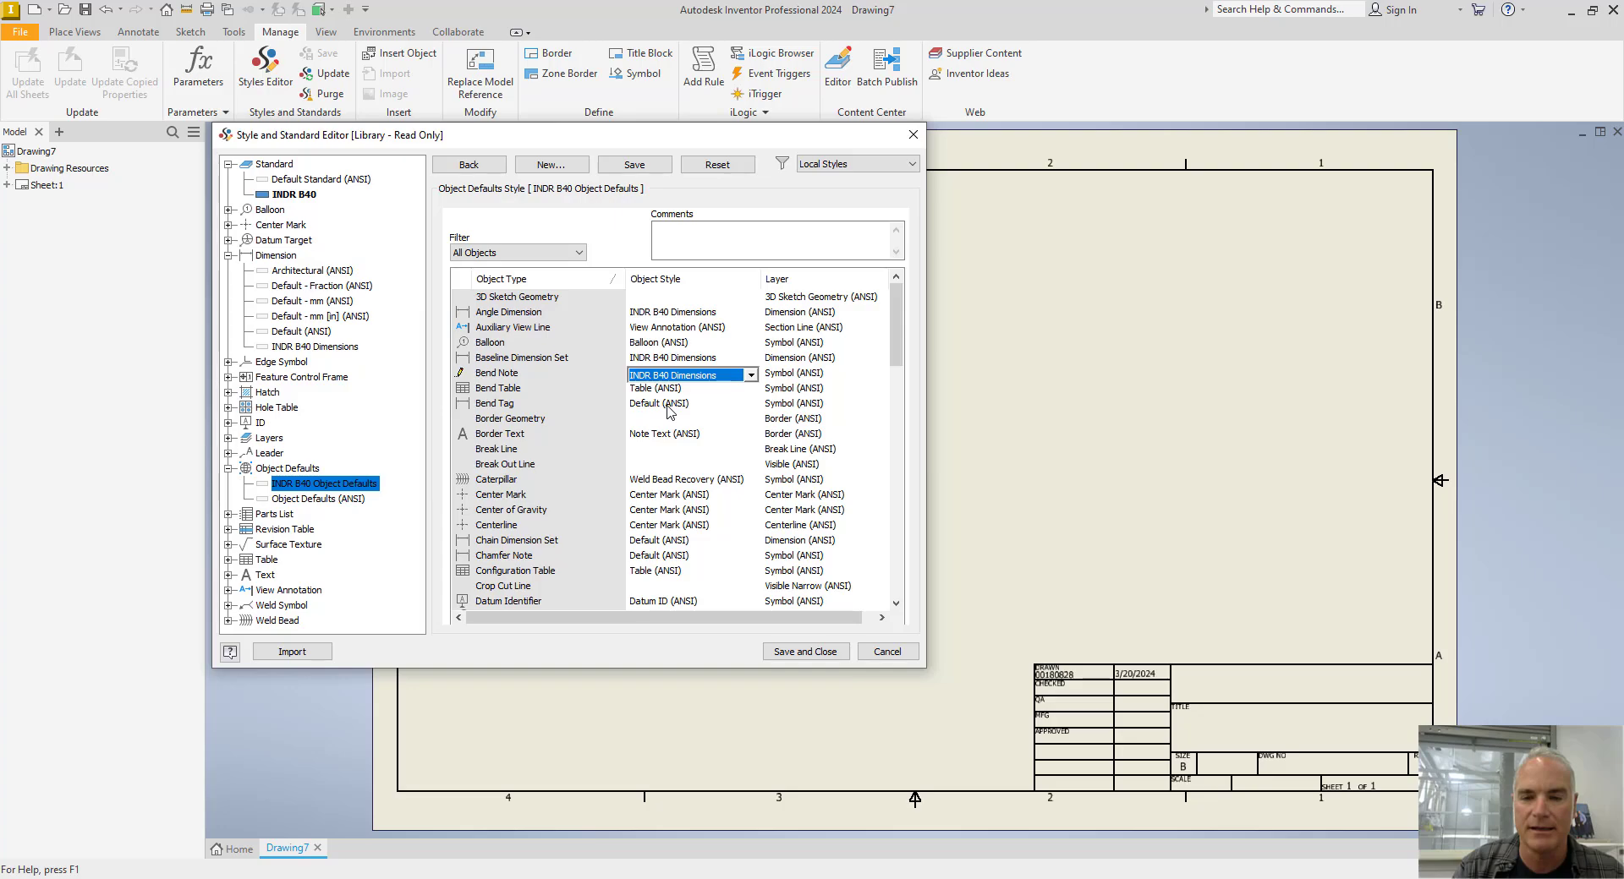
left_click(670, 411)
left_click(670, 411)
left_click(689, 478)
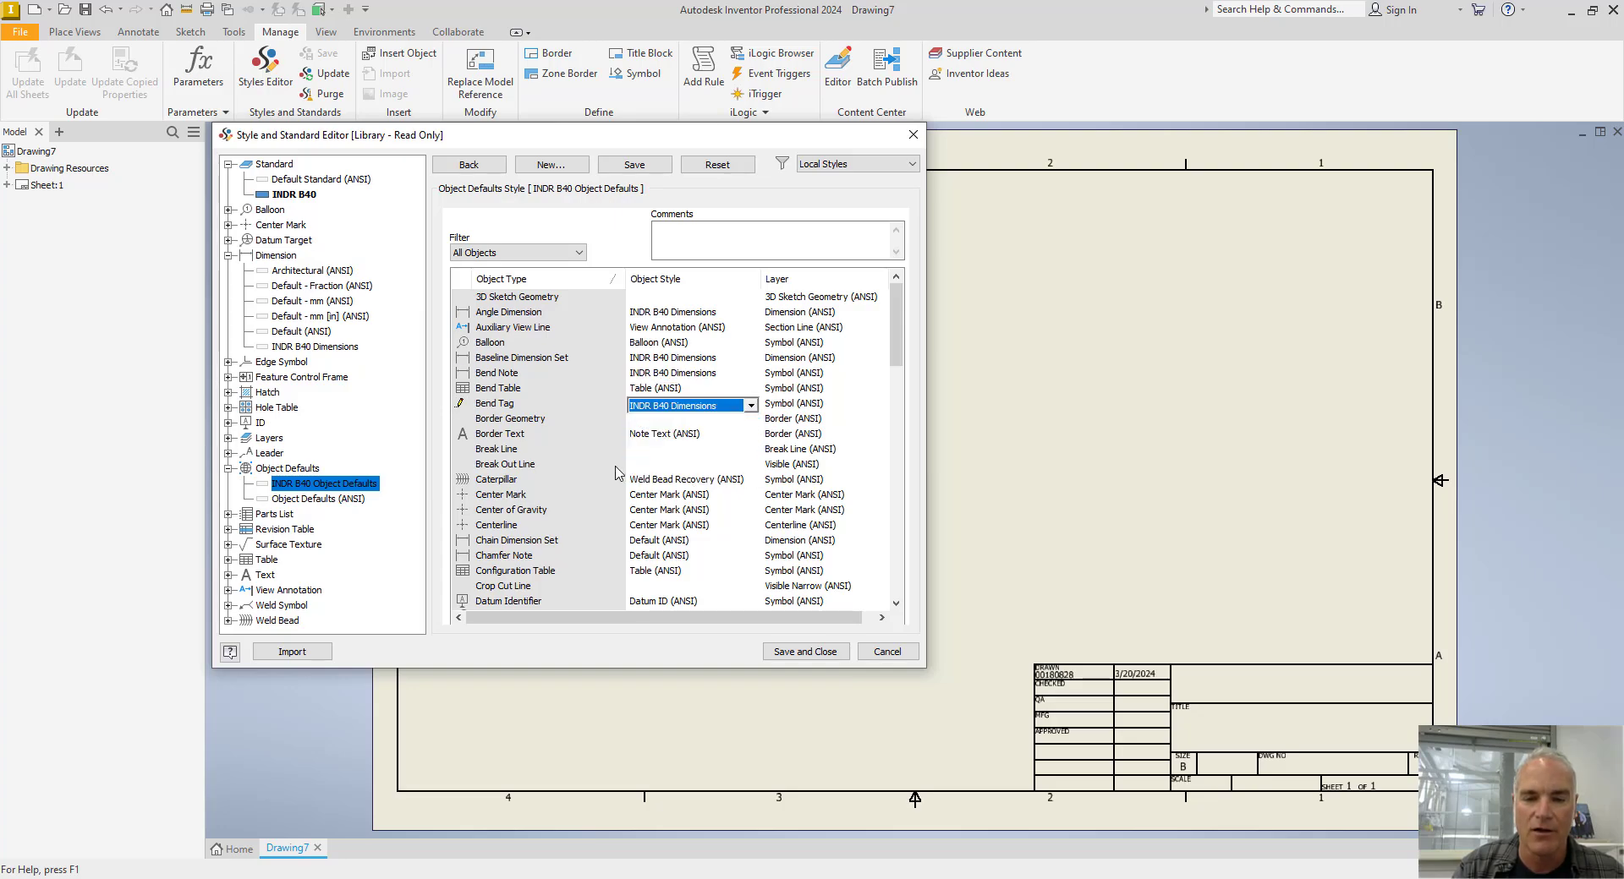
- Set the Border Text object style to INDR B40 Note Text
left_click(670, 436)
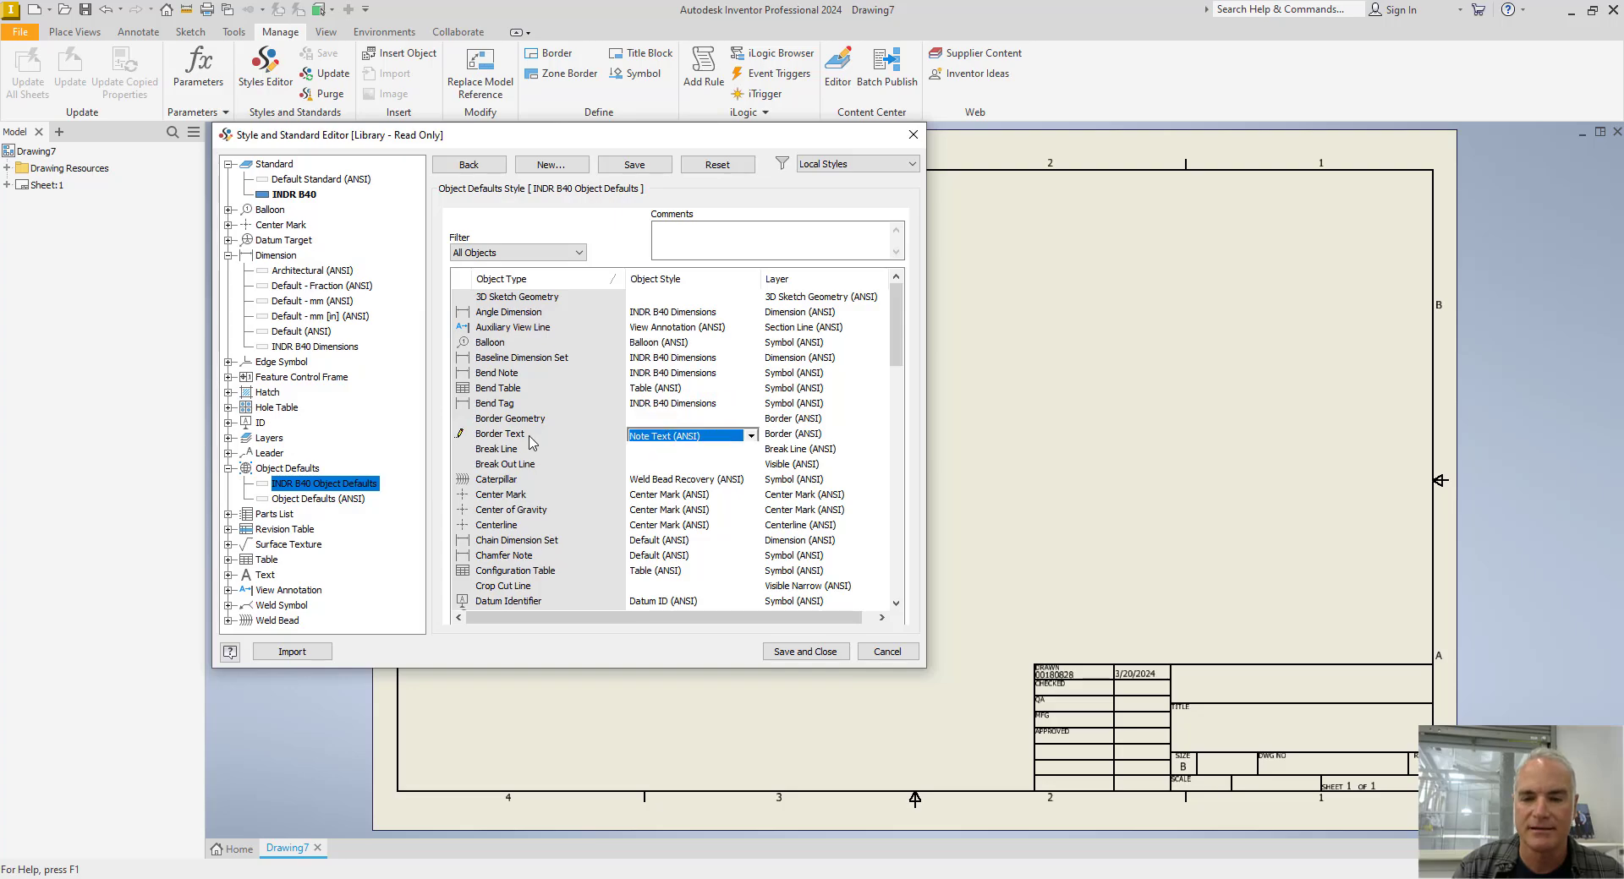
left_click(676, 439)
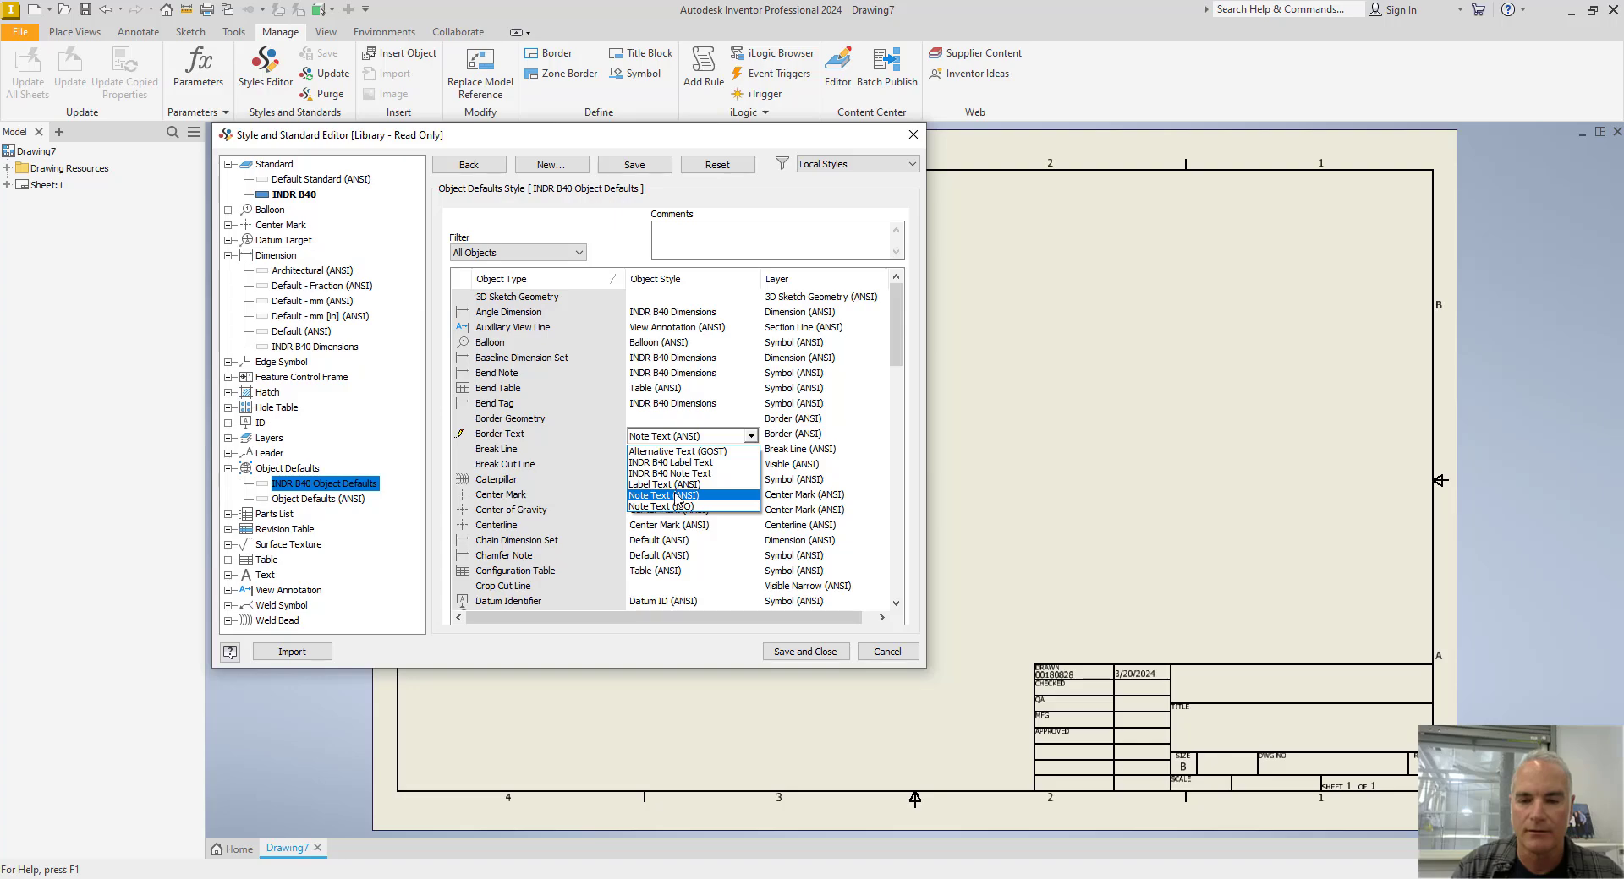
left_click(676, 474)
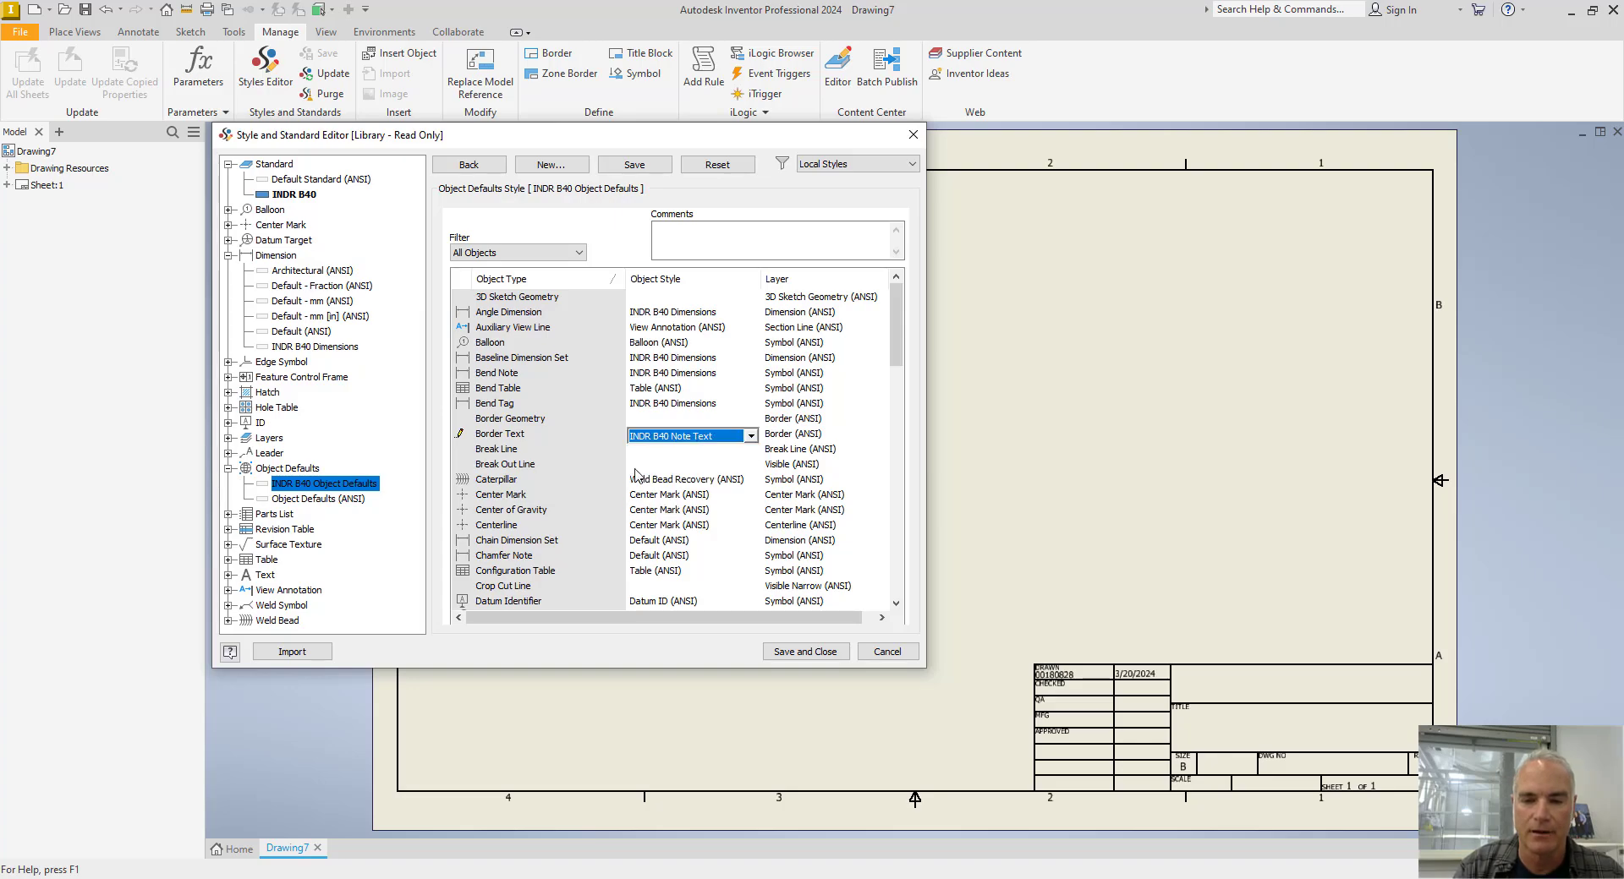
- Give Center Mark, Center of Gravity and Centerline the INDR B40 Center Mark style
scroll(664, 486, "down", 1)
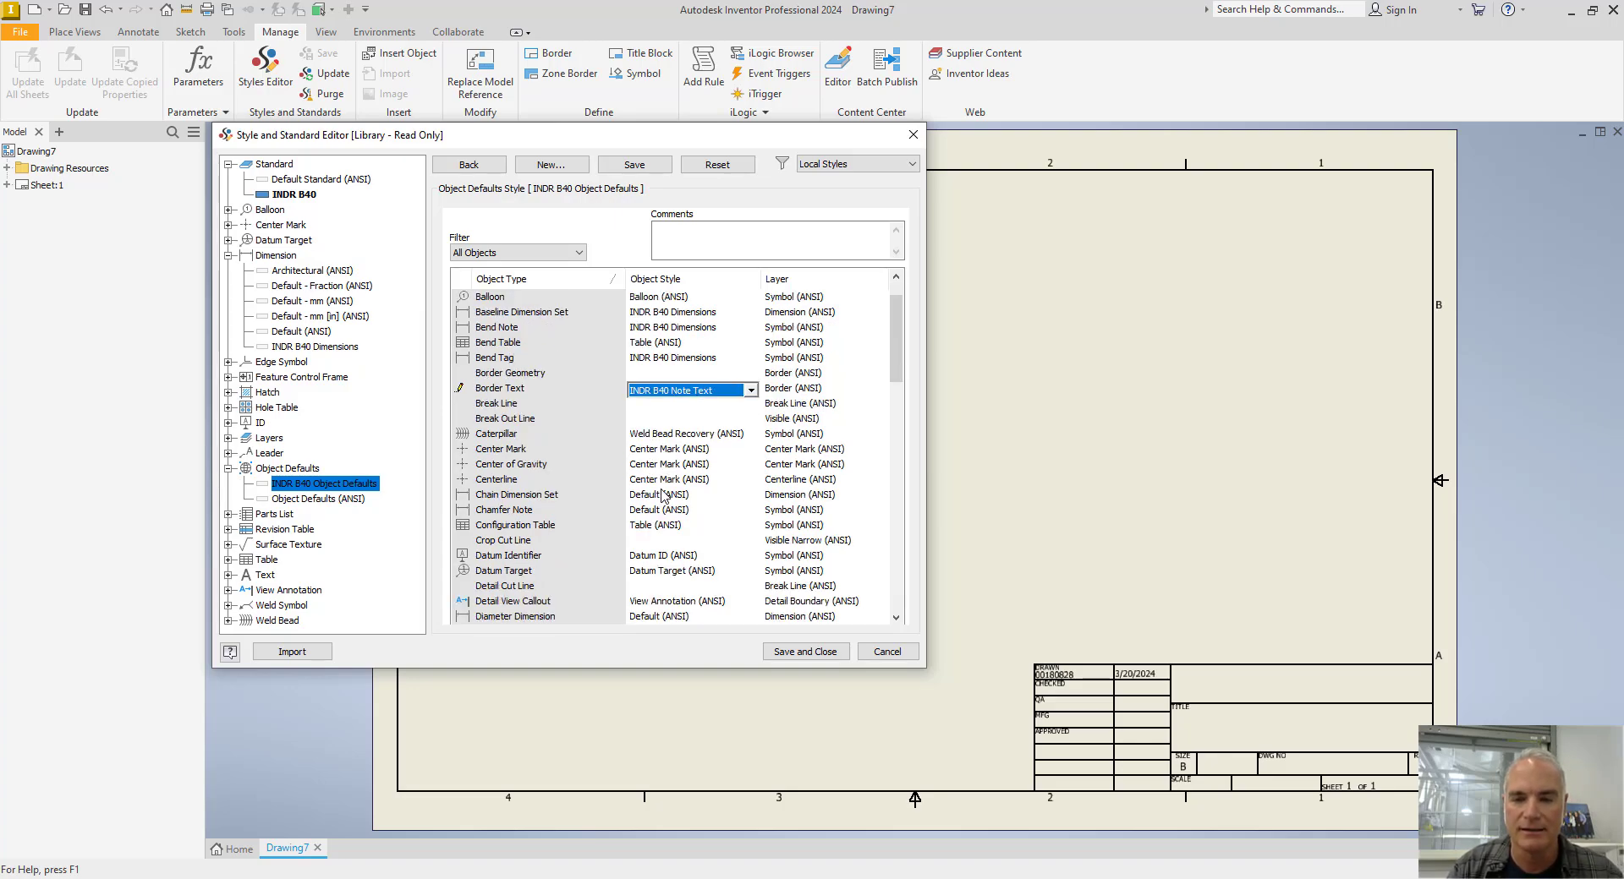
scroll(665, 491, "down", 1)
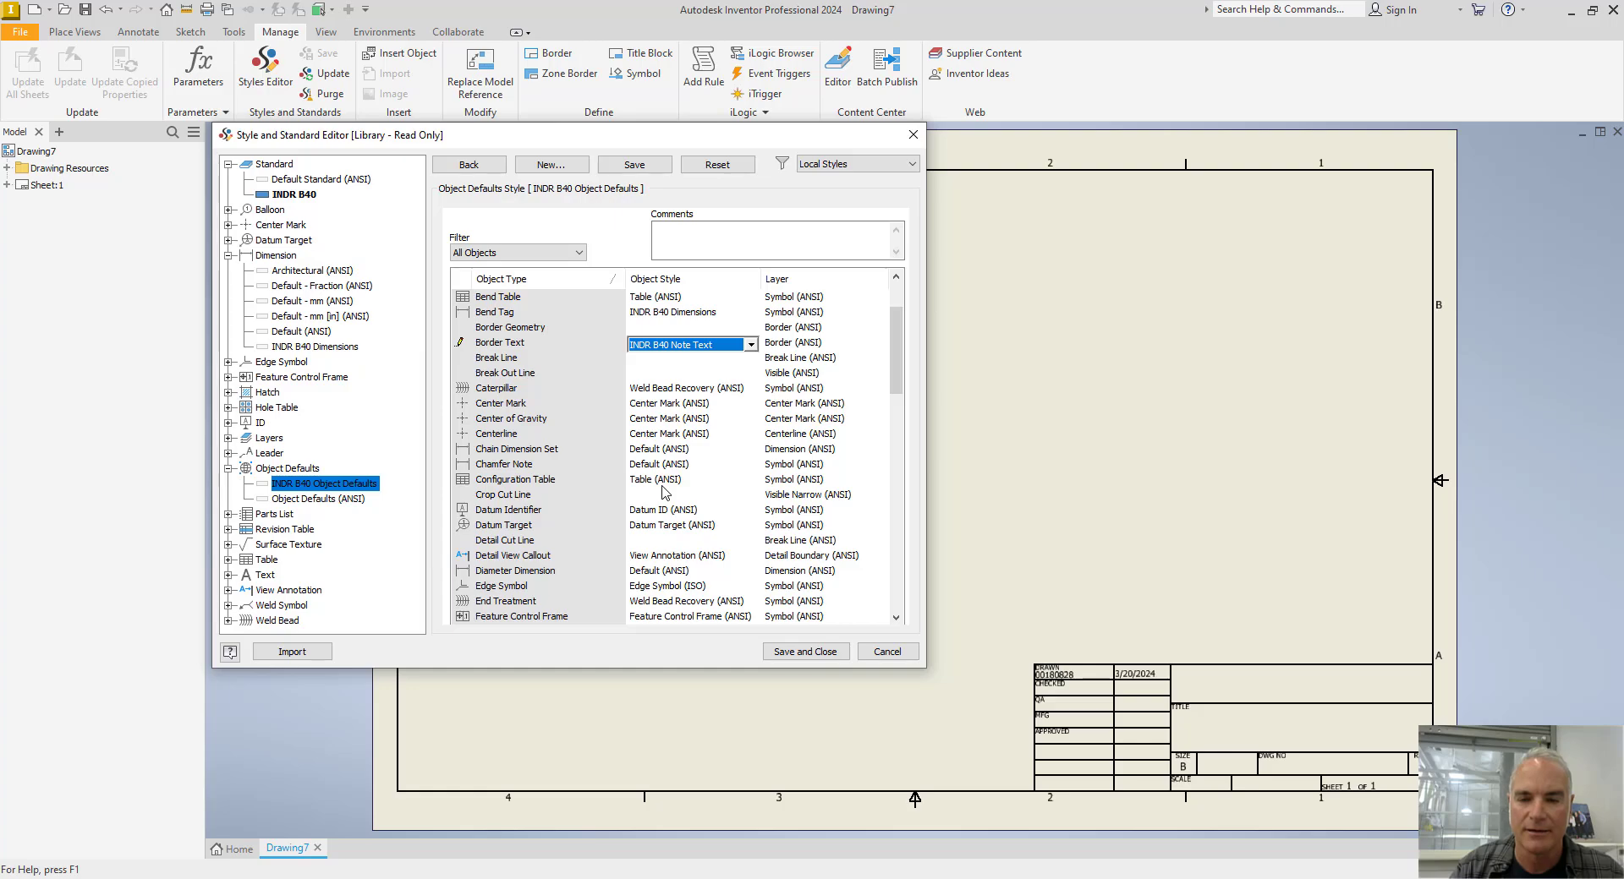
left_click(669, 409)
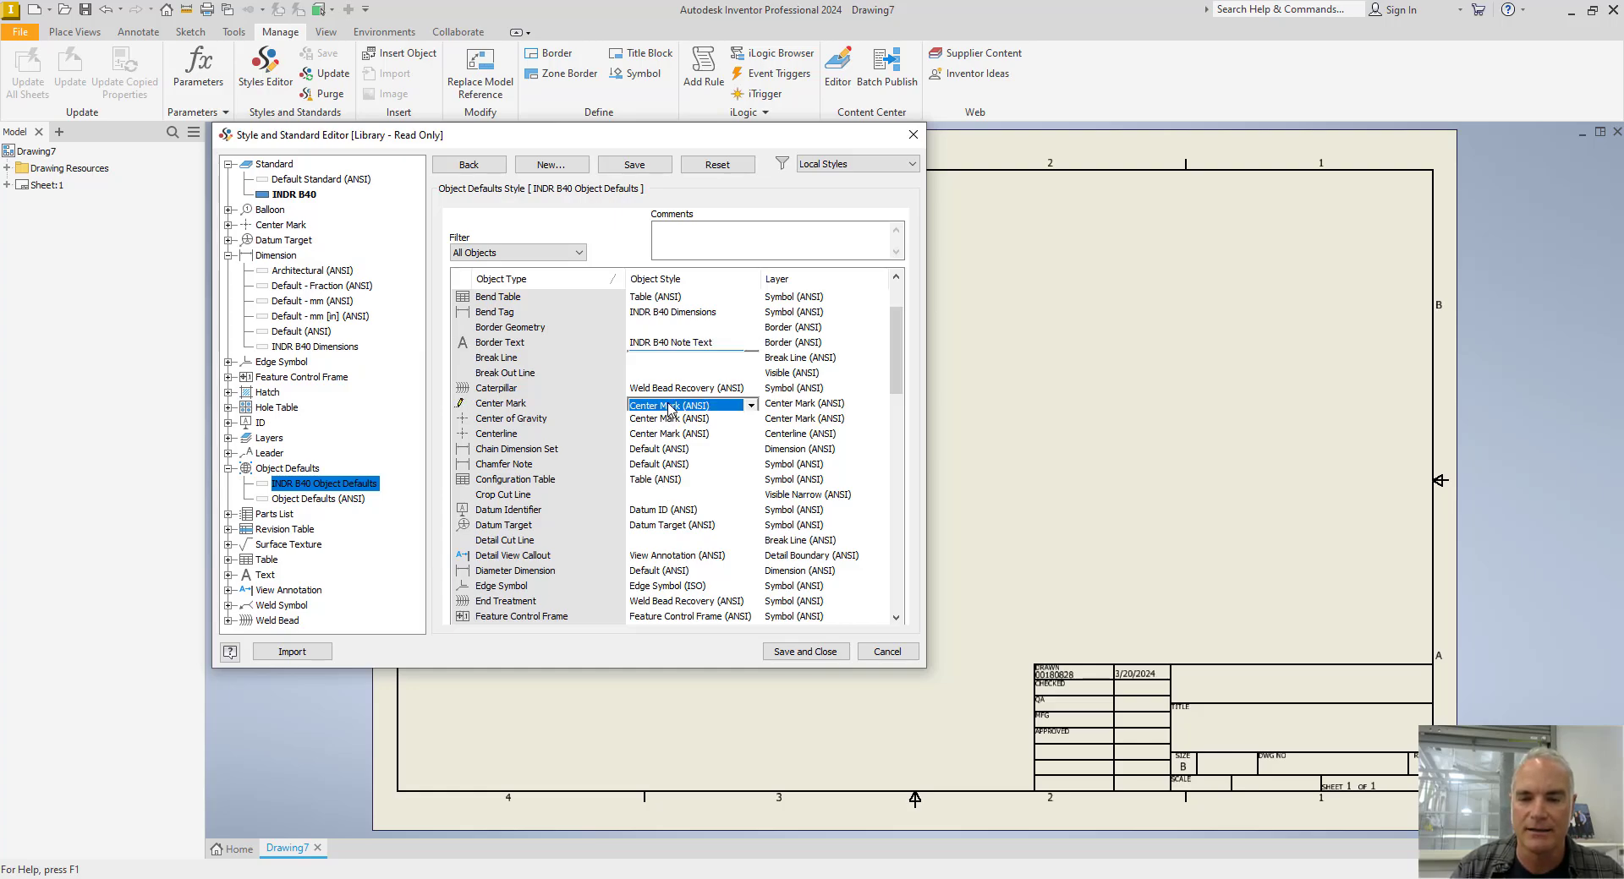
left_click(669, 410)
left_click(669, 432)
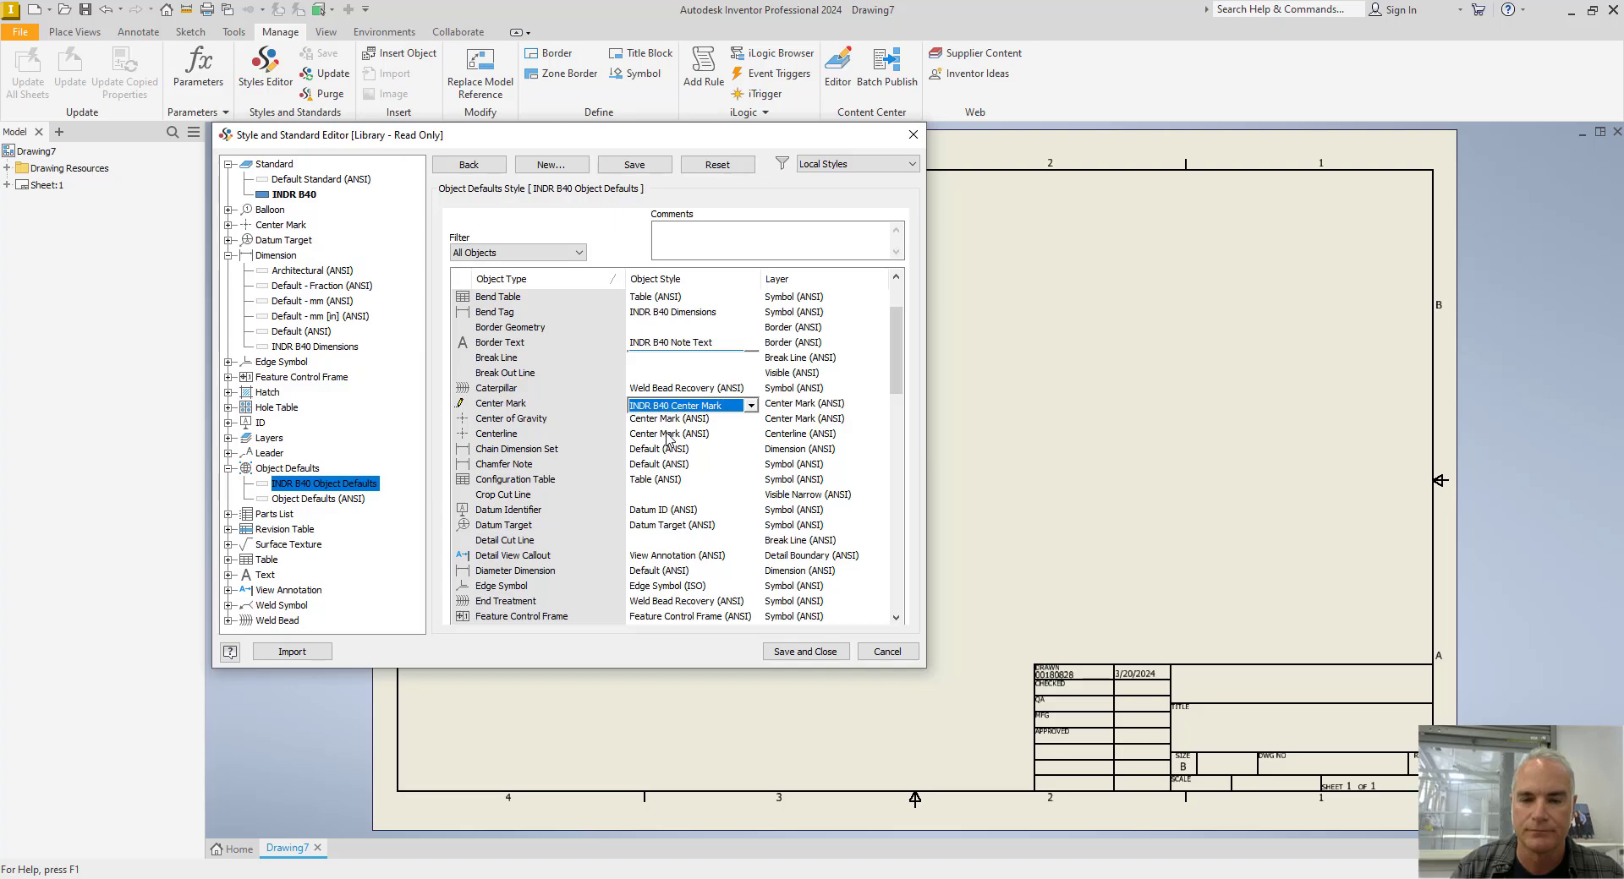
left_click(668, 420)
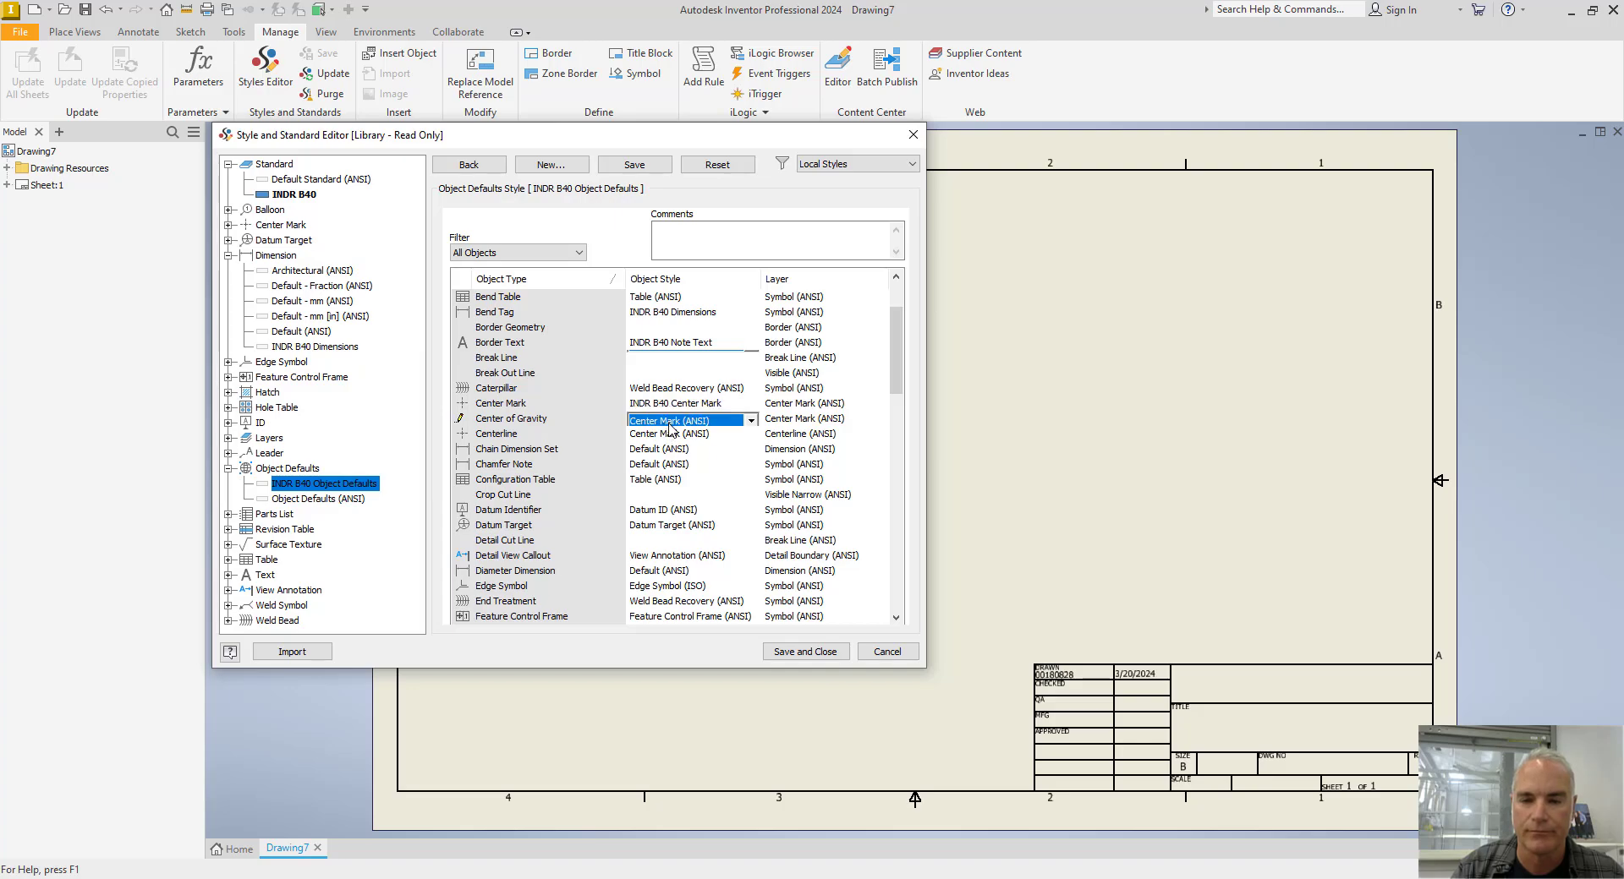
left_click(670, 421)
left_click(664, 442)
left_click(663, 436)
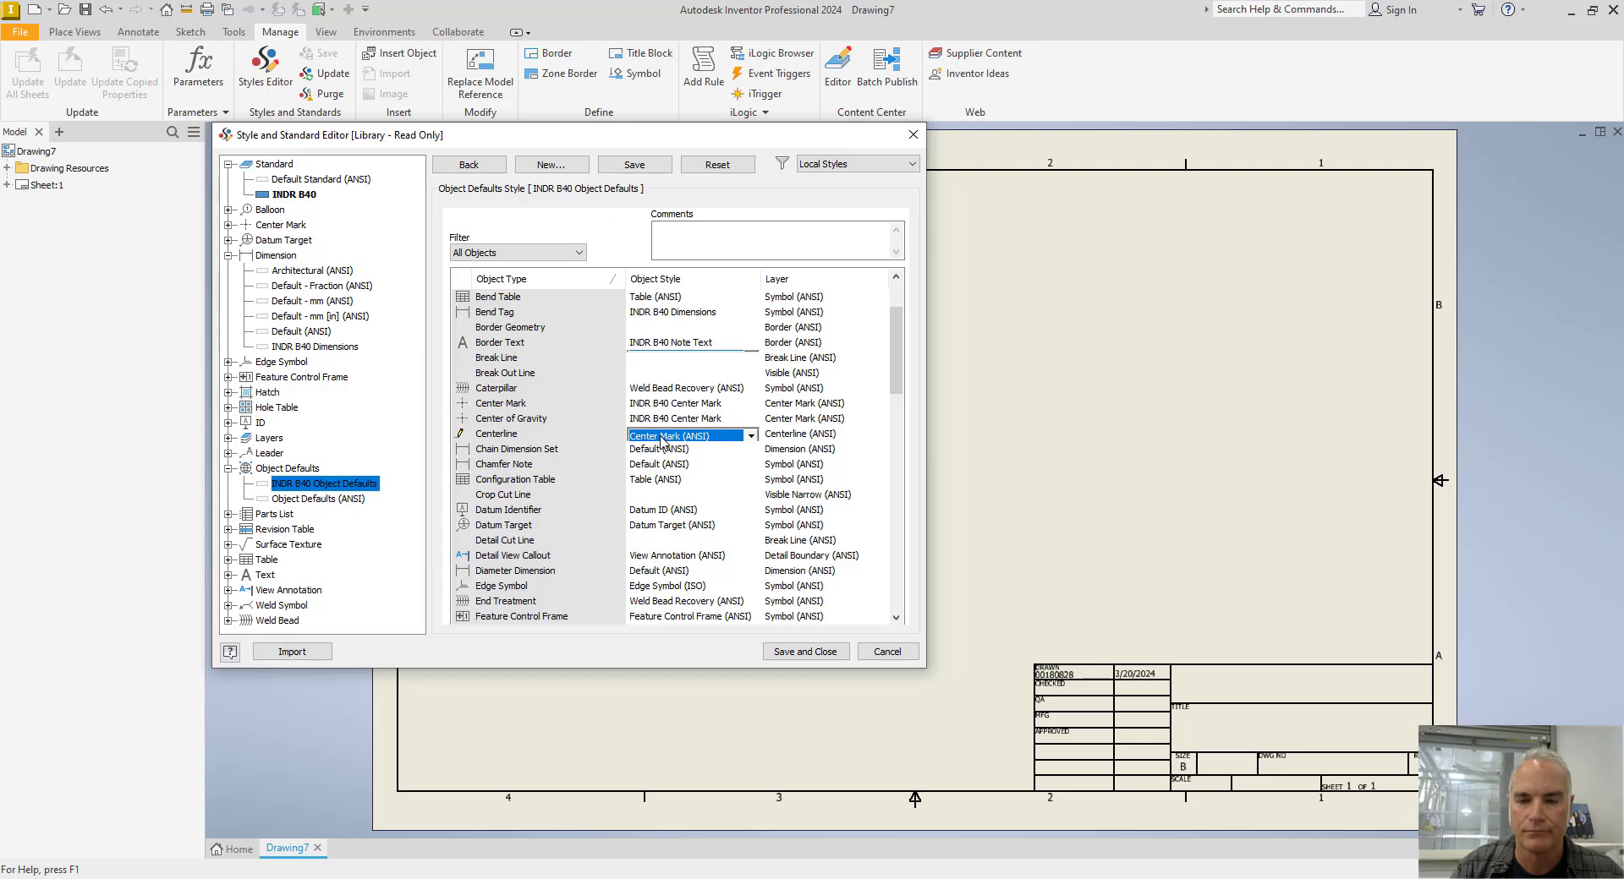
left_click(661, 439)
left_click(673, 467)
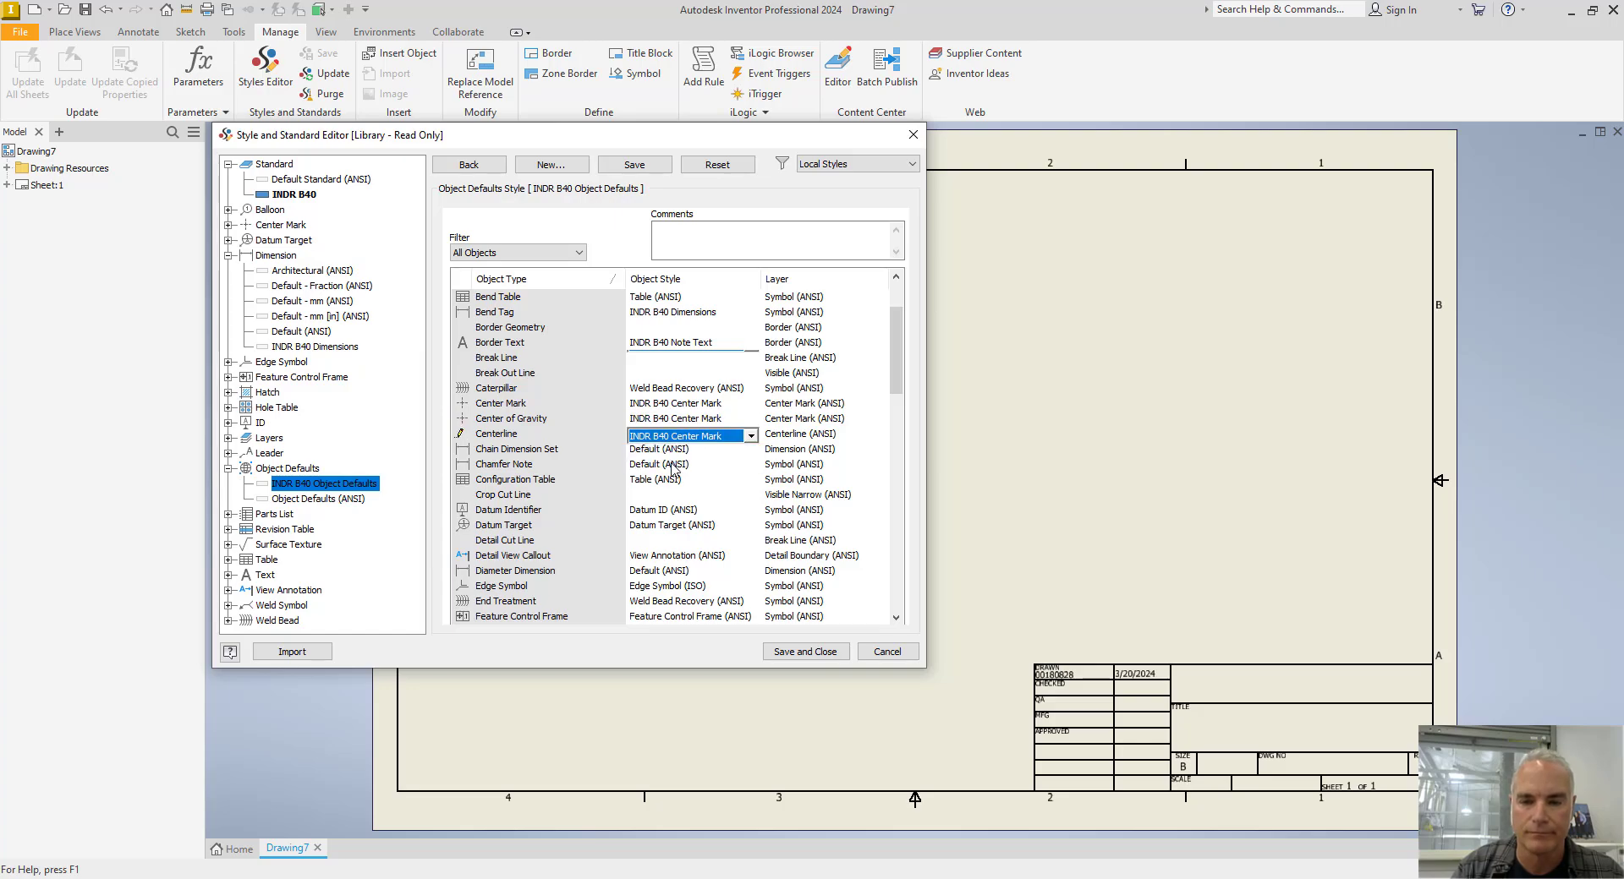
- Set Chain Dimension Set and Chamfer Note to INDR B40 Dimensions
left_click(663, 449)
left_click(673, 453)
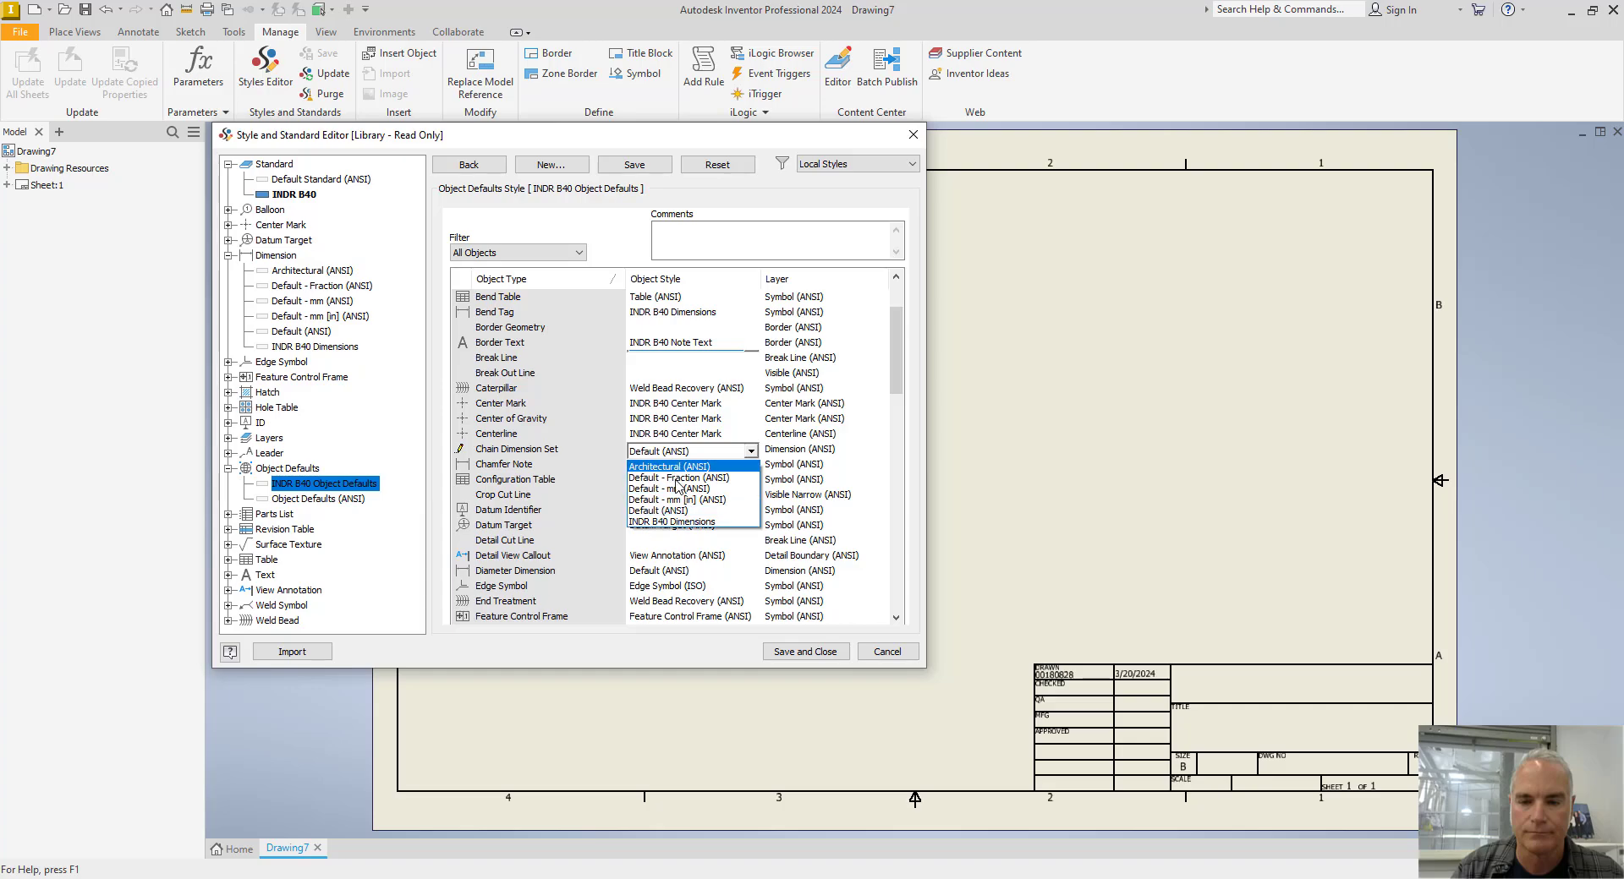
left_click(677, 518)
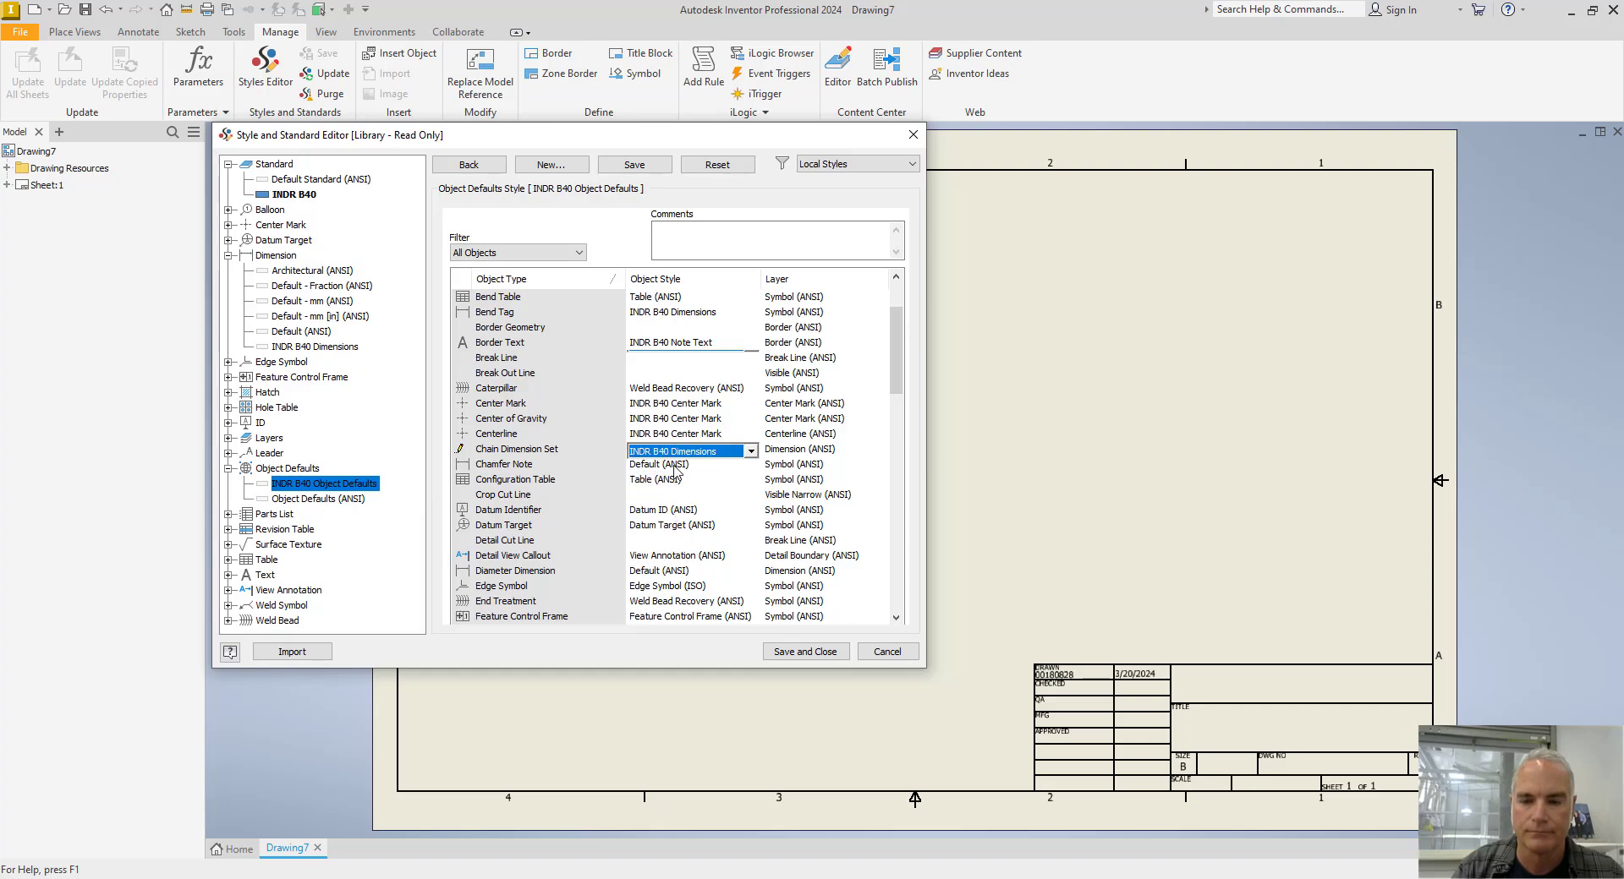
left_click(675, 466)
left_click(677, 466)
left_click(681, 531)
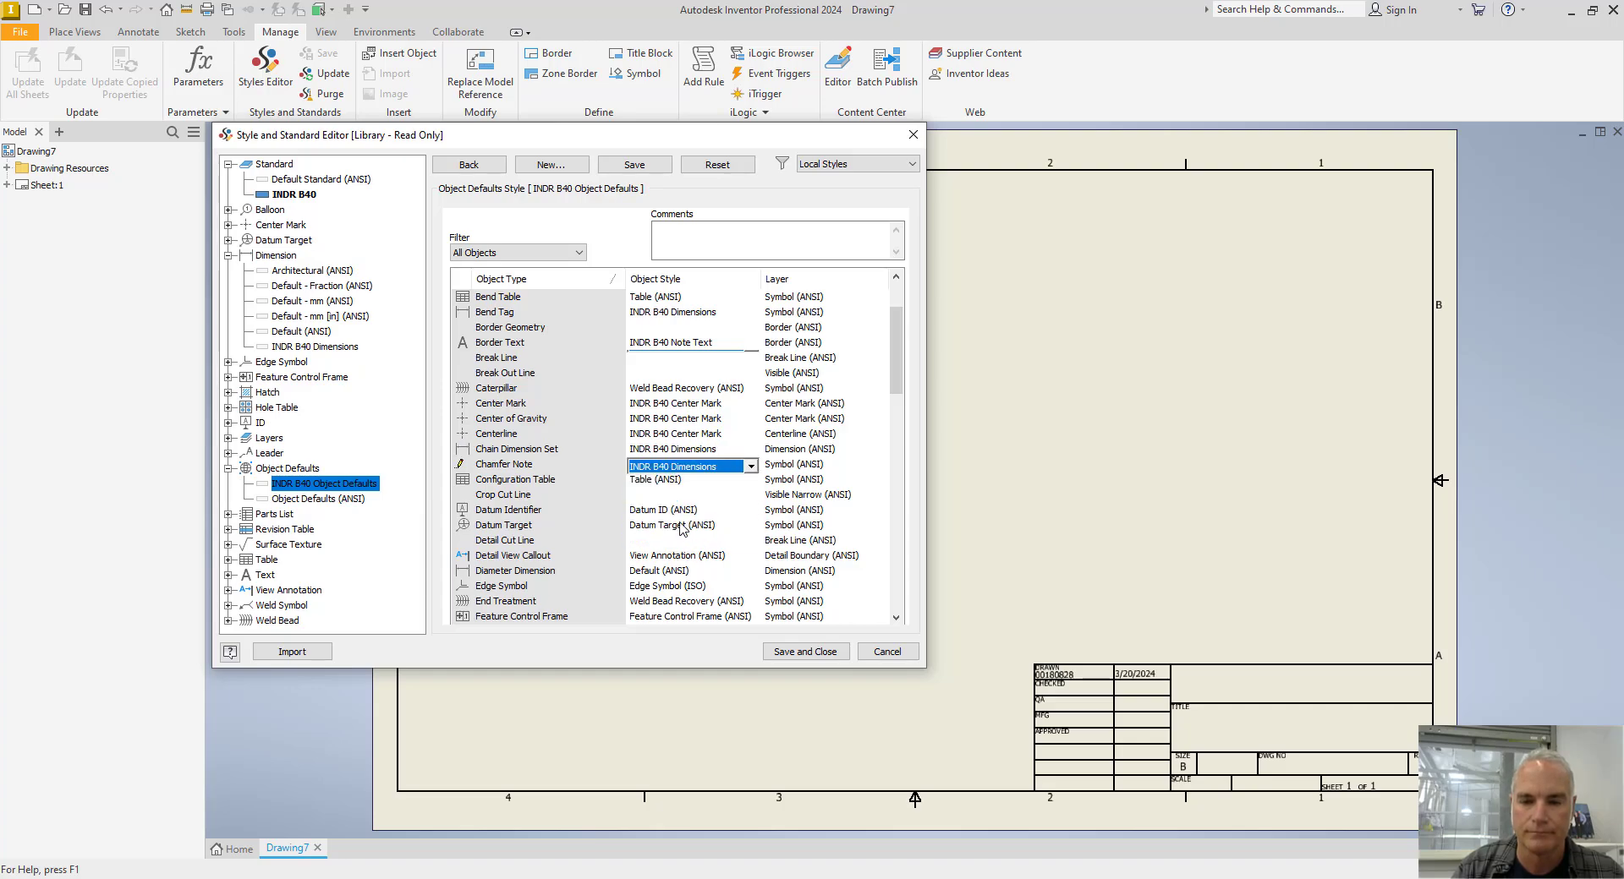
- Keep Detail View Callout on View Annotation (ANSI) and give Diameter Dimension INDR B40 Dimensions
scroll(655, 503, "down", 2)
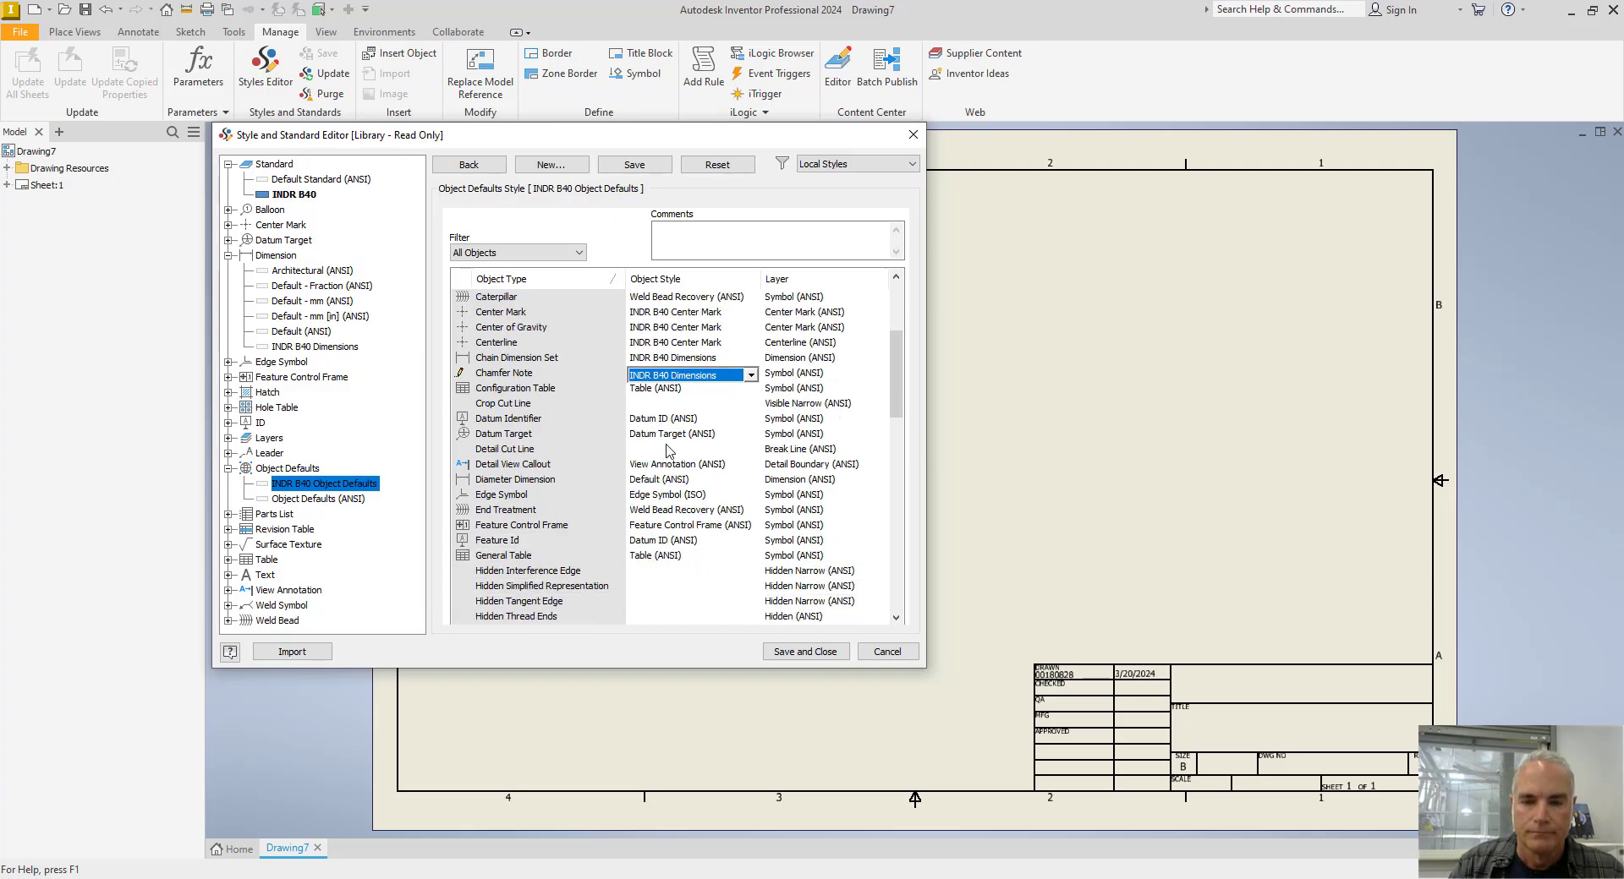
scroll(670, 461, "down", 1)
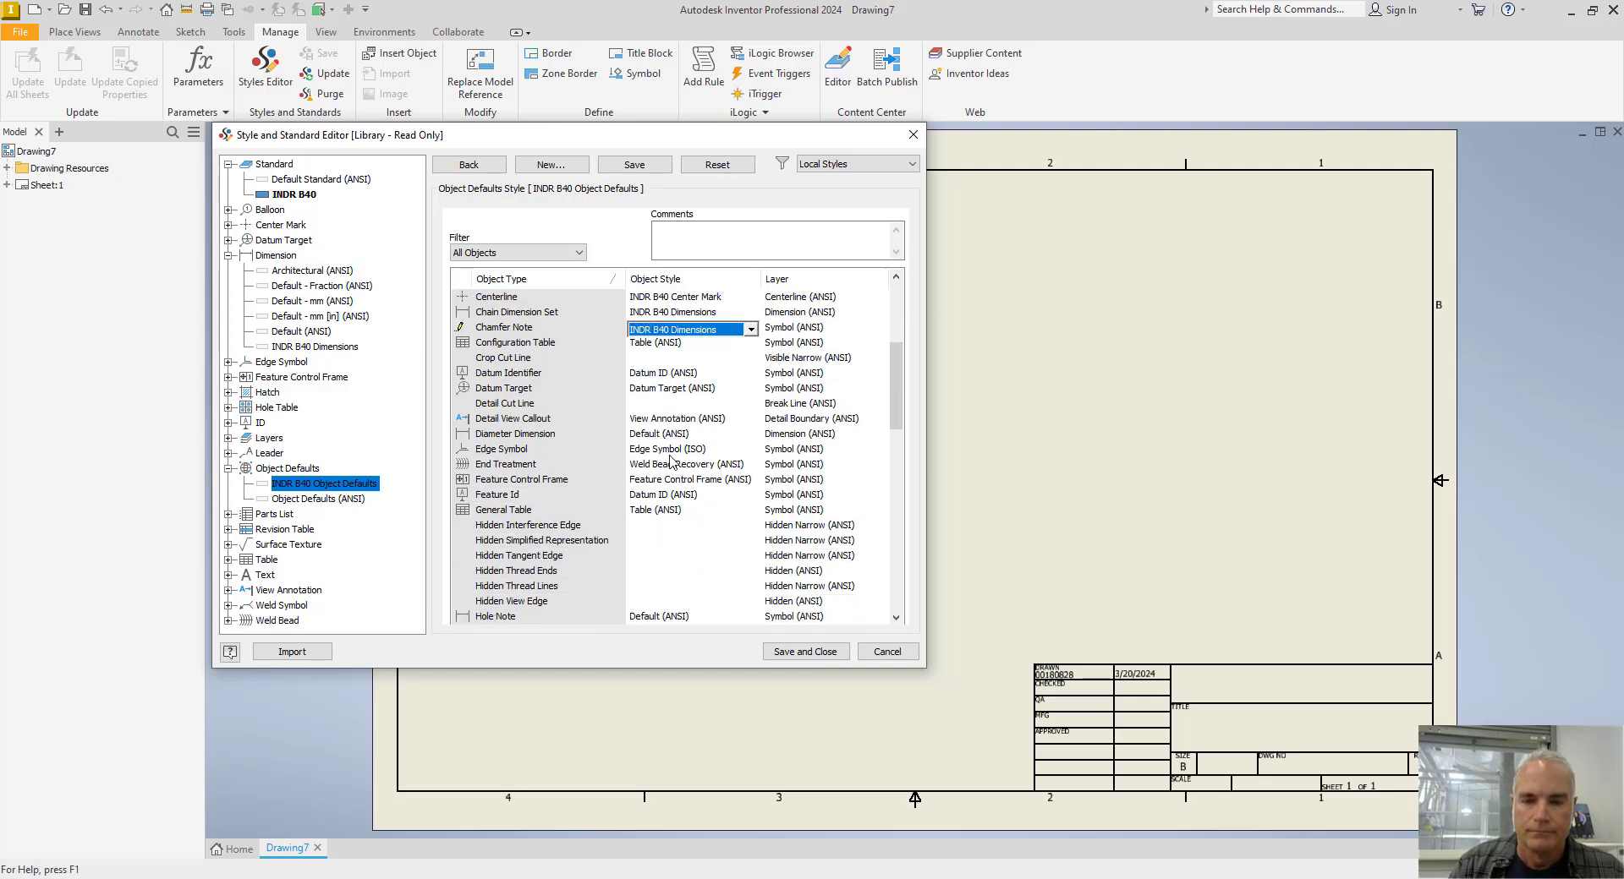
left_click(670, 420)
left_click(670, 420)
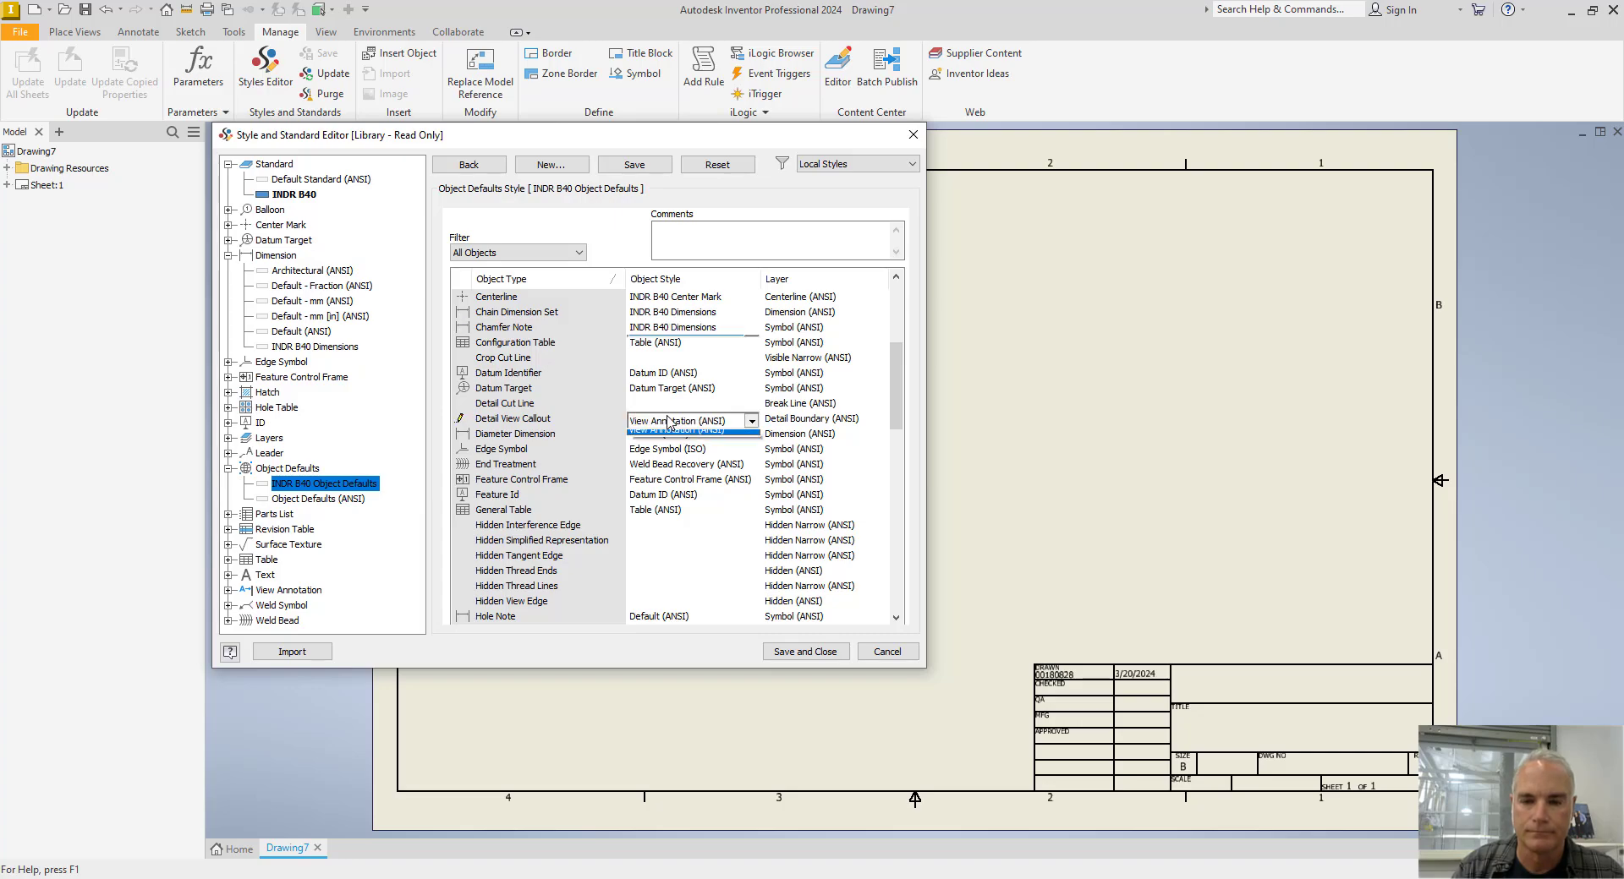
left_click(674, 434)
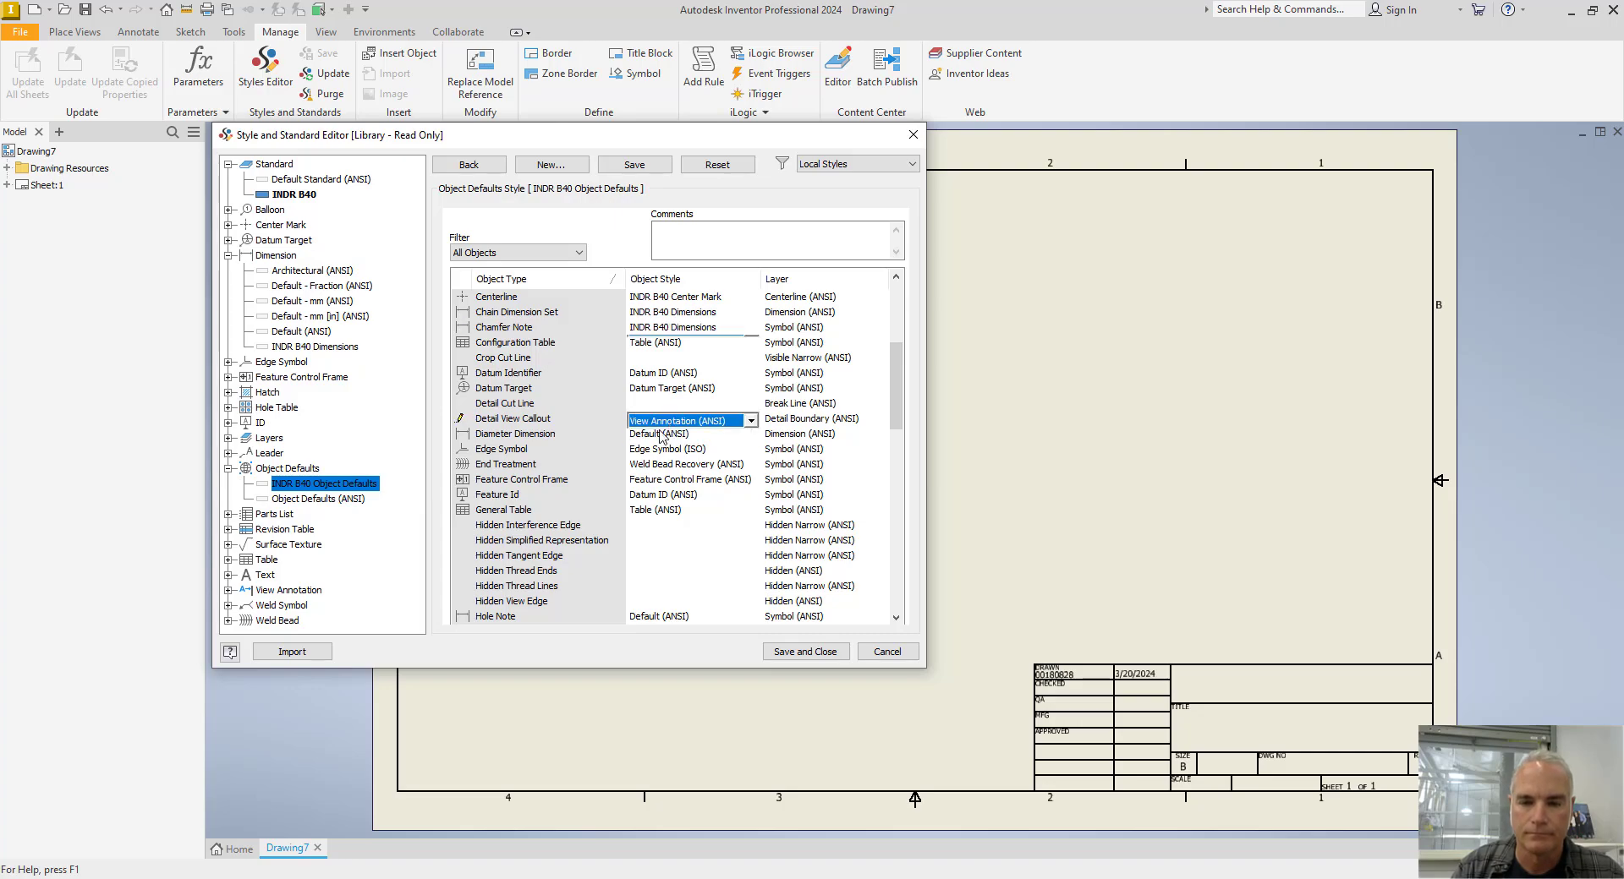
left_click(660, 435)
left_click(660, 435)
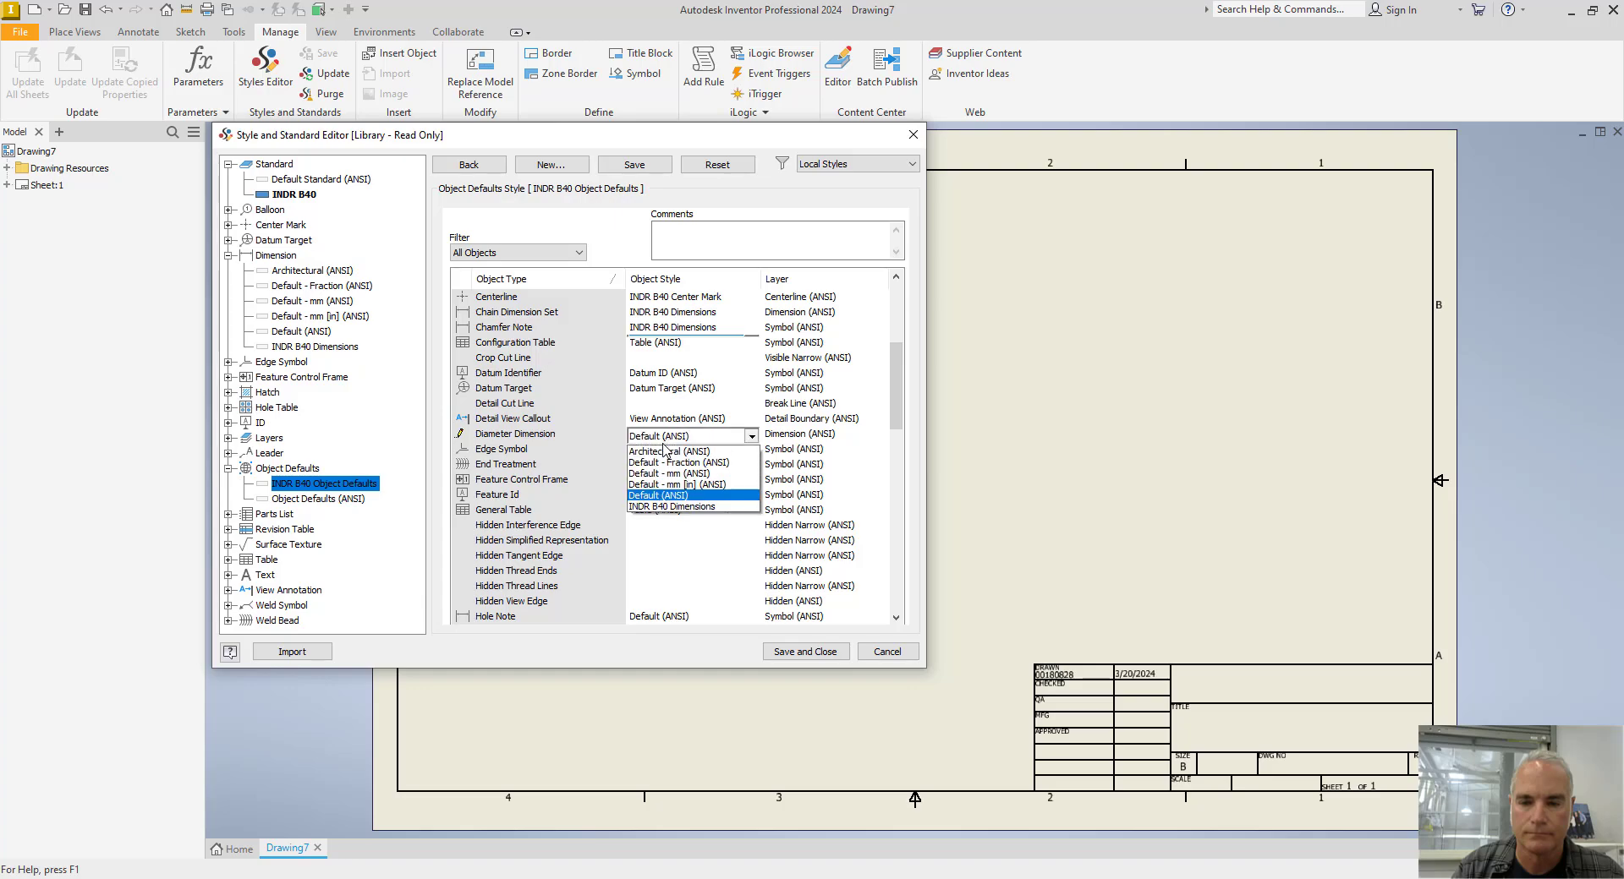
left_click(675, 506)
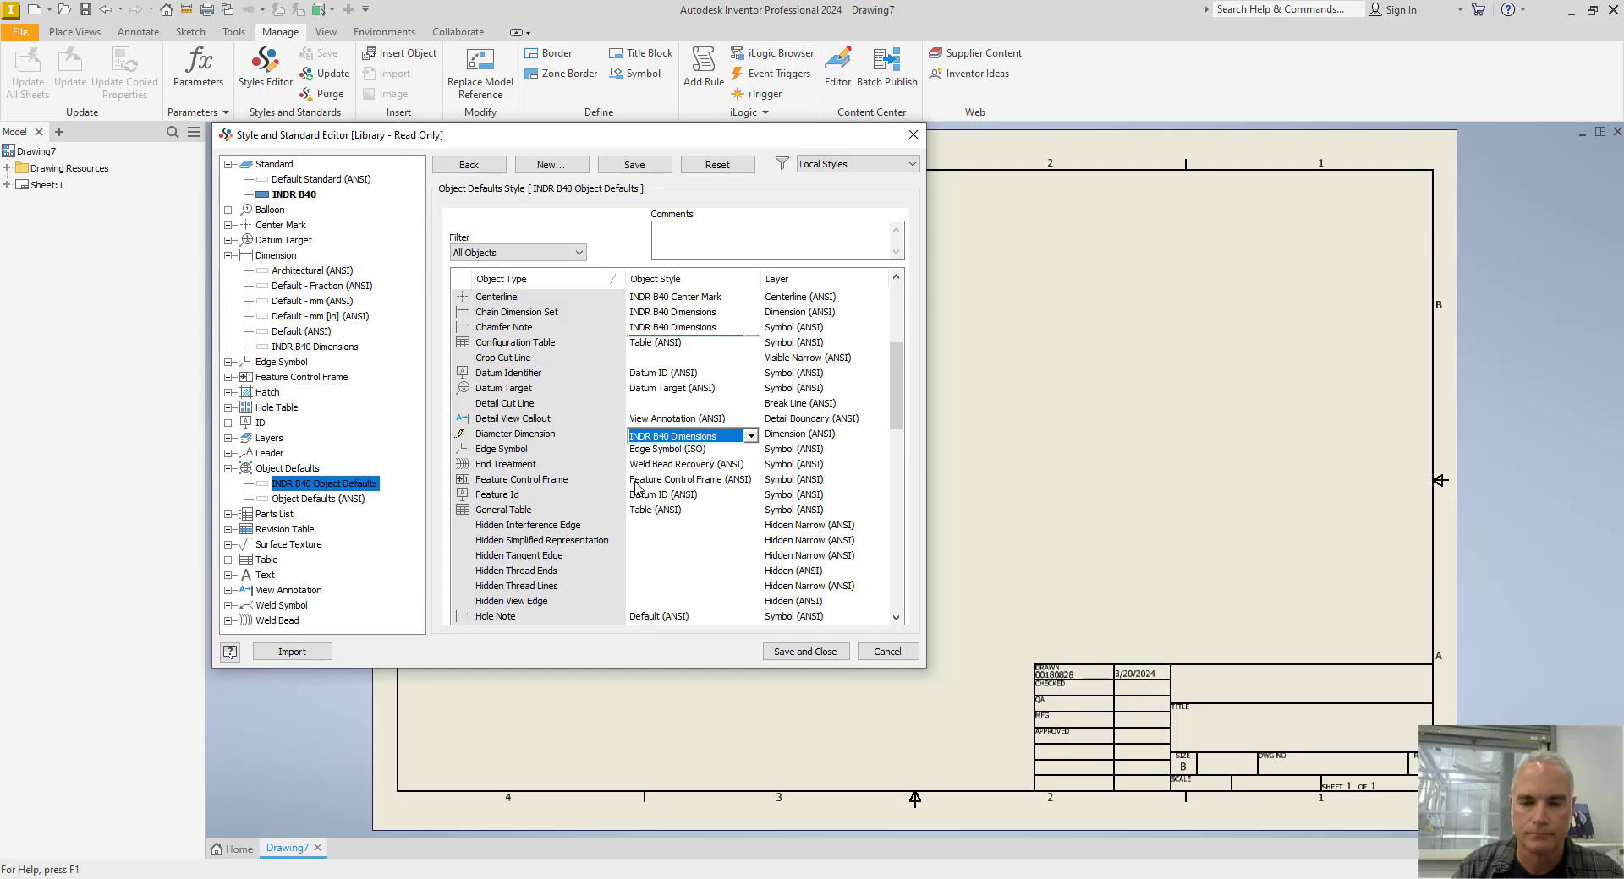
scroll(658, 505, "down", 3)
- Set Hole Note, Hole Tag and Leader Text to INDR B40 Dimensions
scroll(659, 505, "down", 2)
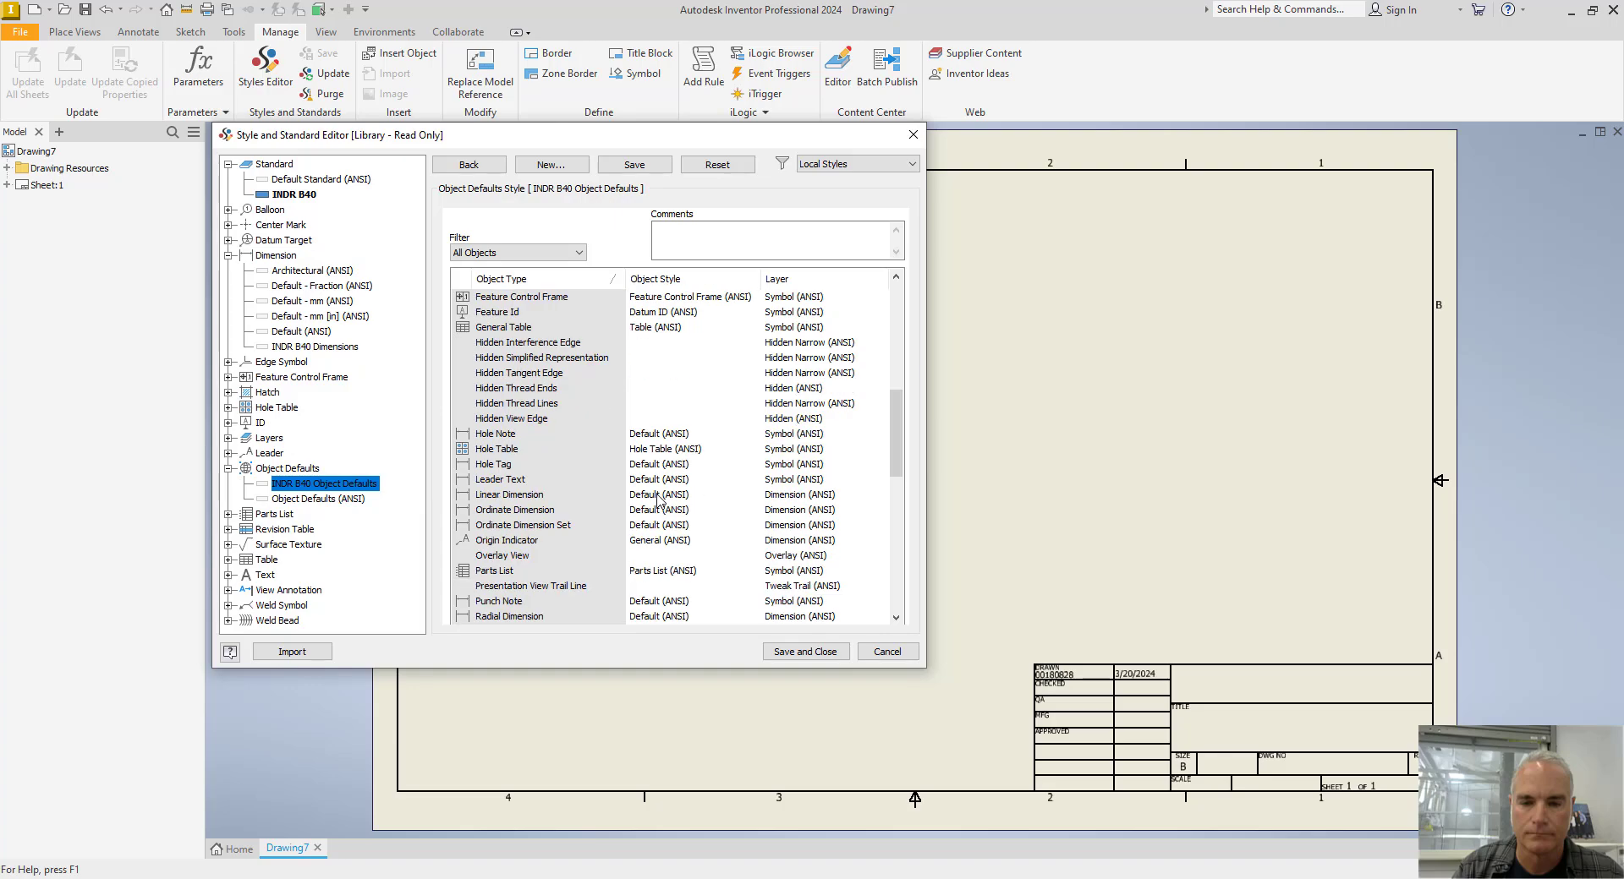
left_click(658, 390)
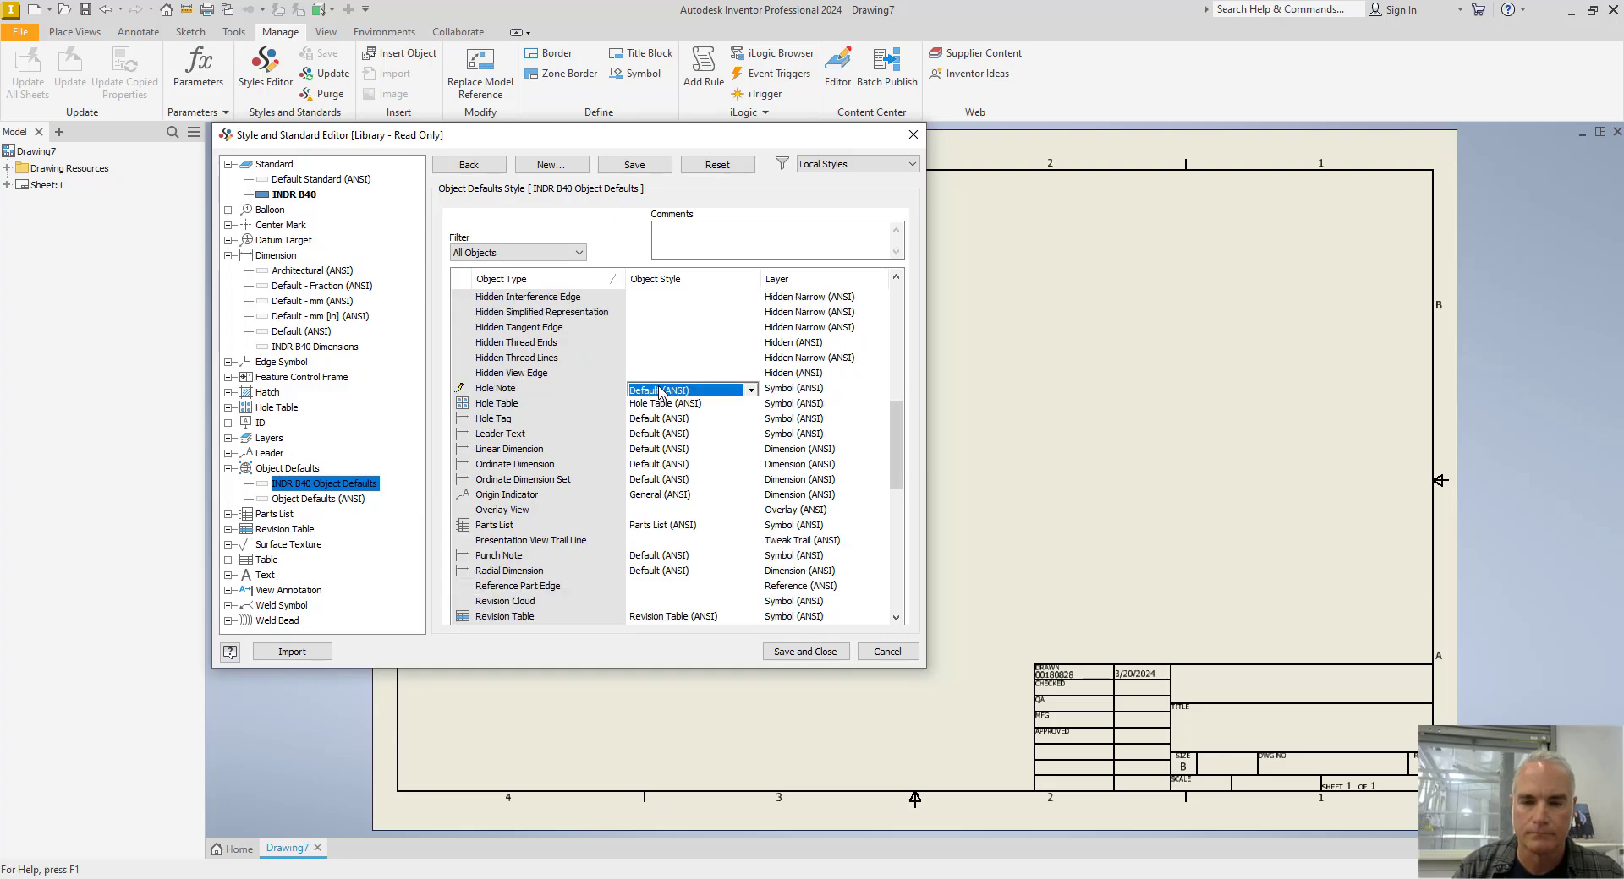
left_click(658, 390)
left_click(668, 462)
left_click(664, 429)
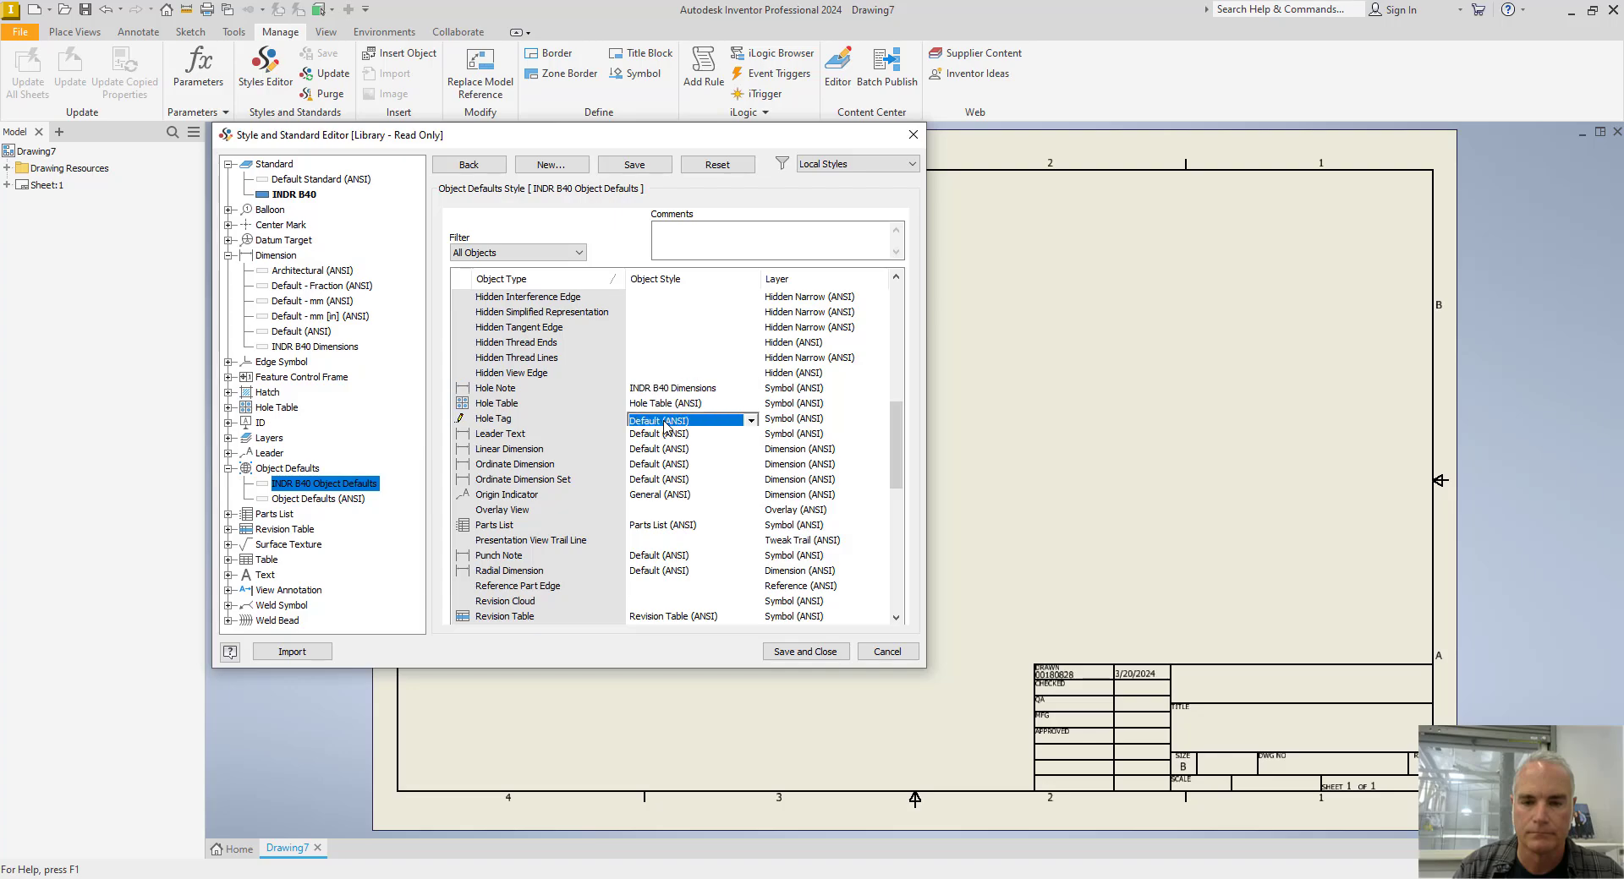
left_click(665, 429)
left_click(668, 478)
left_click(662, 435)
left_click(665, 439)
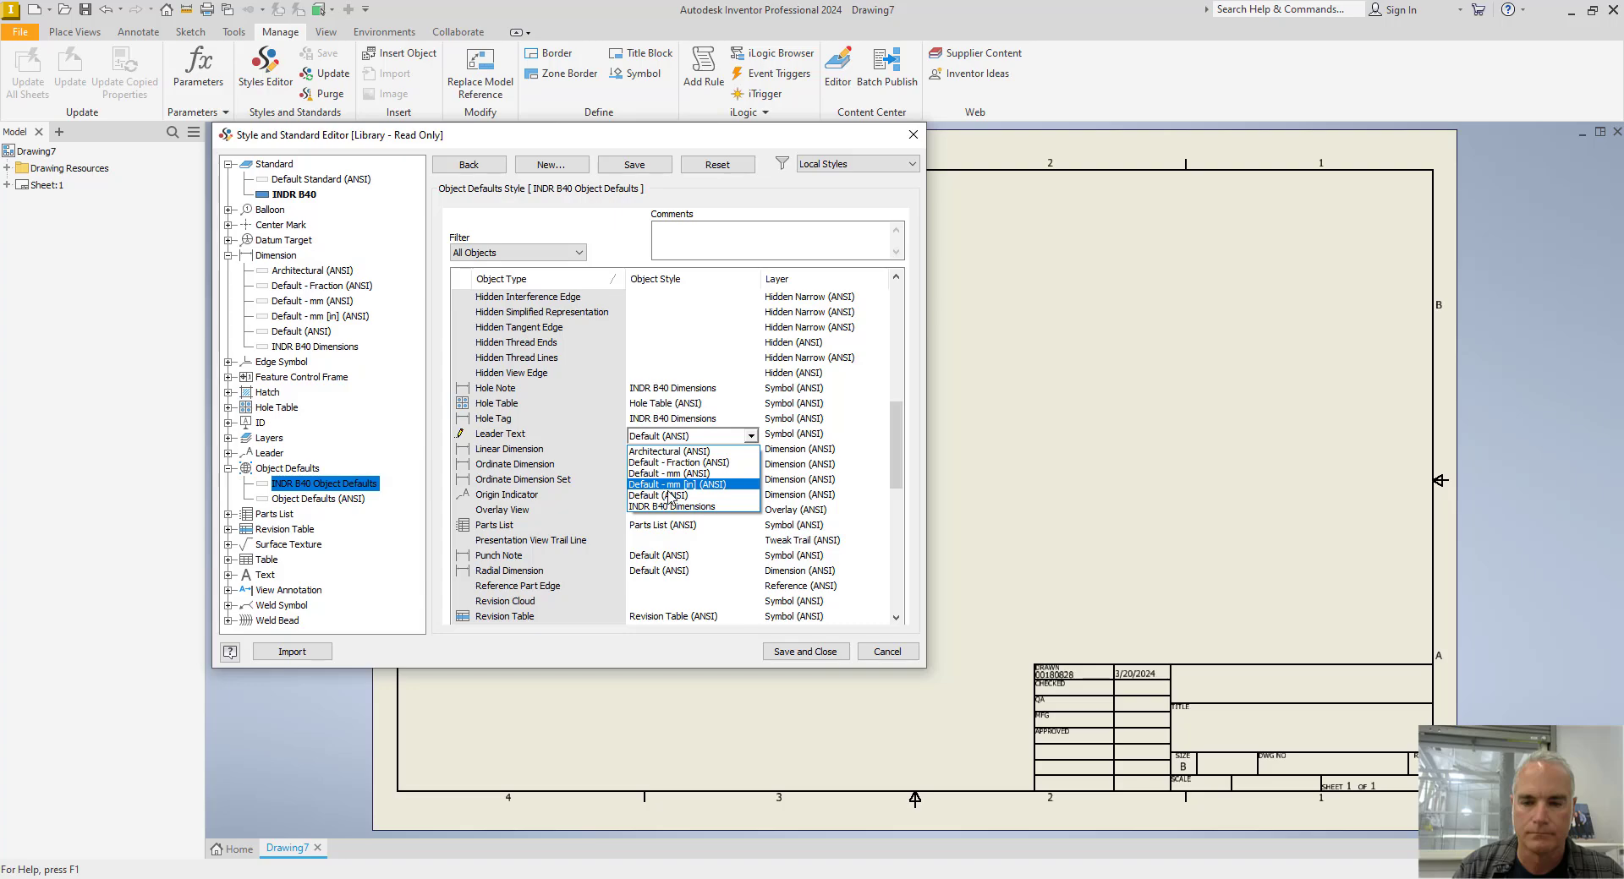
left_click(677, 508)
- Give Linear, Ordinate, Ordinate Dimension Set and Radial dimensions the INDR B40 Dimensions style
left_click(657, 452)
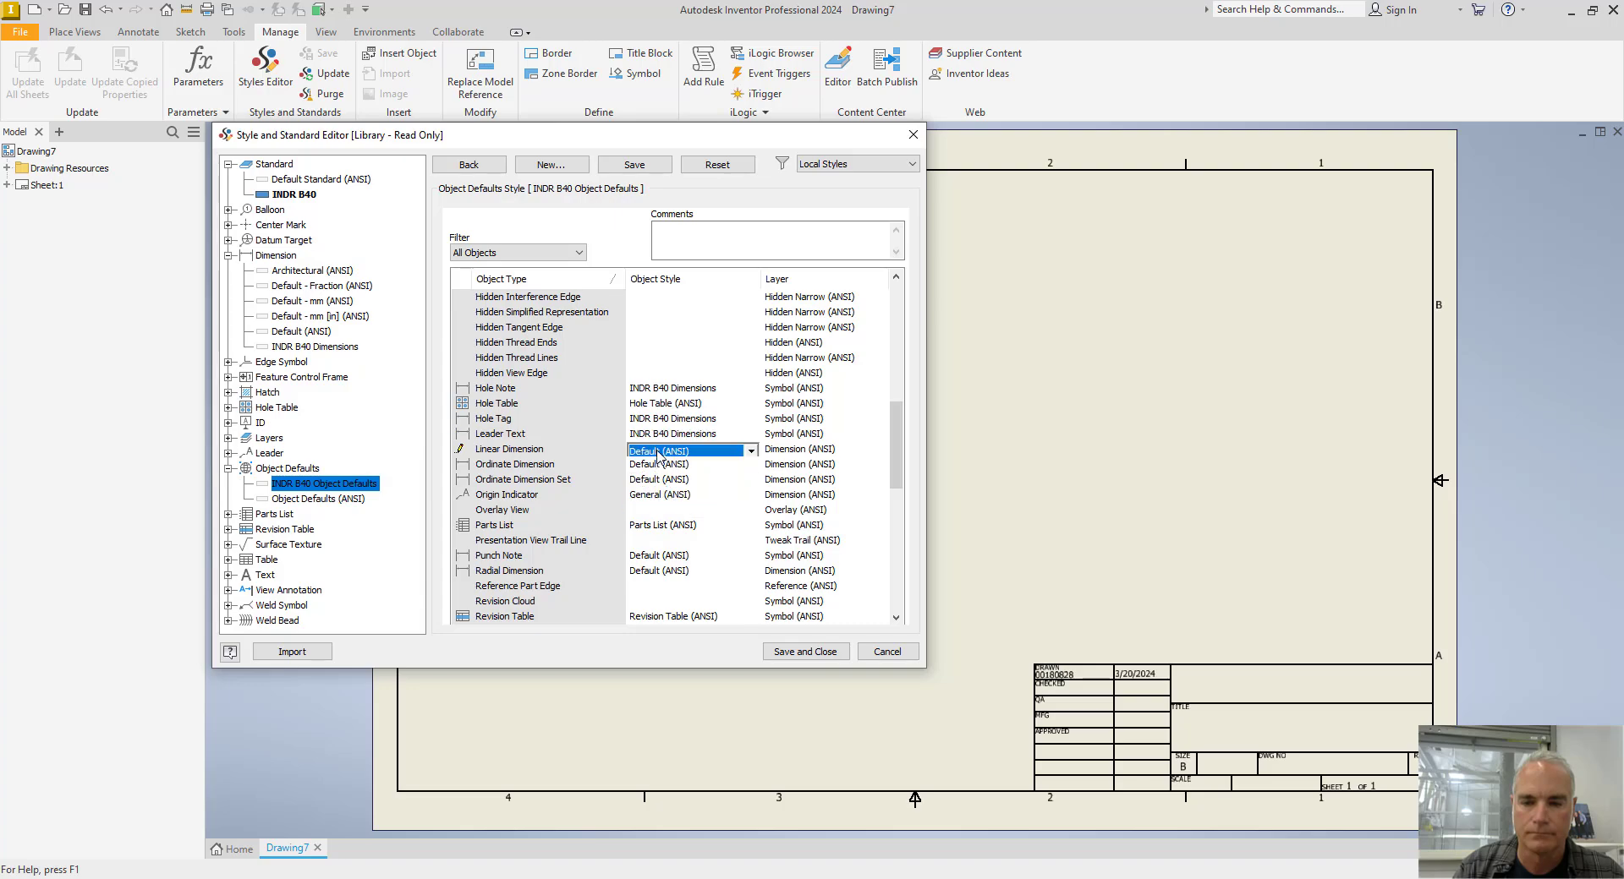
left_click(659, 452)
left_click(672, 508)
left_click(669, 467)
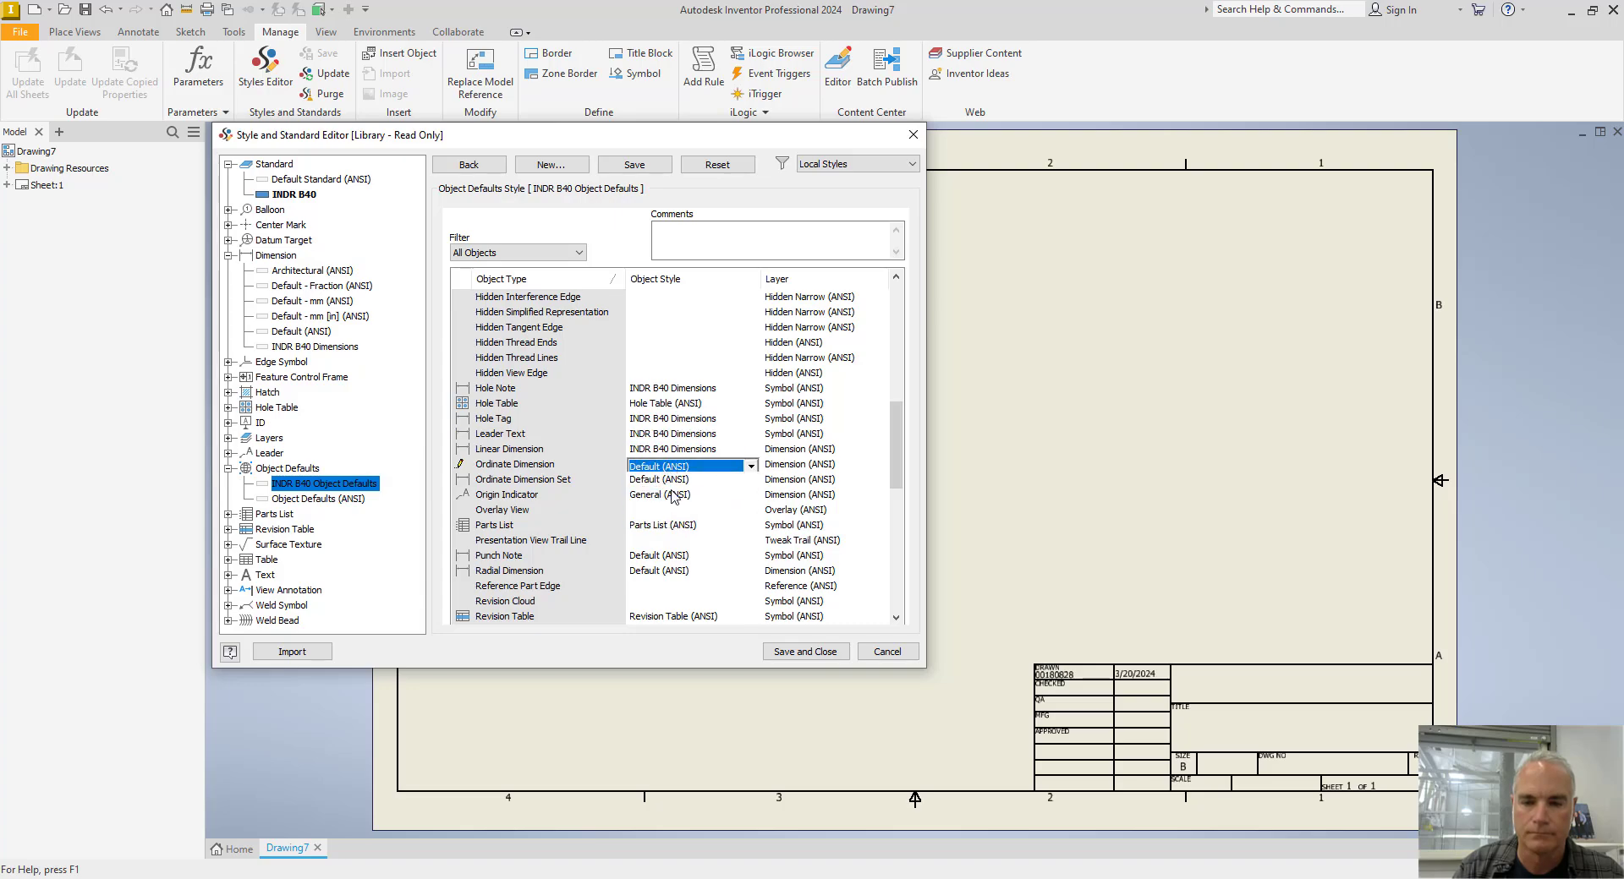
left_click(672, 466)
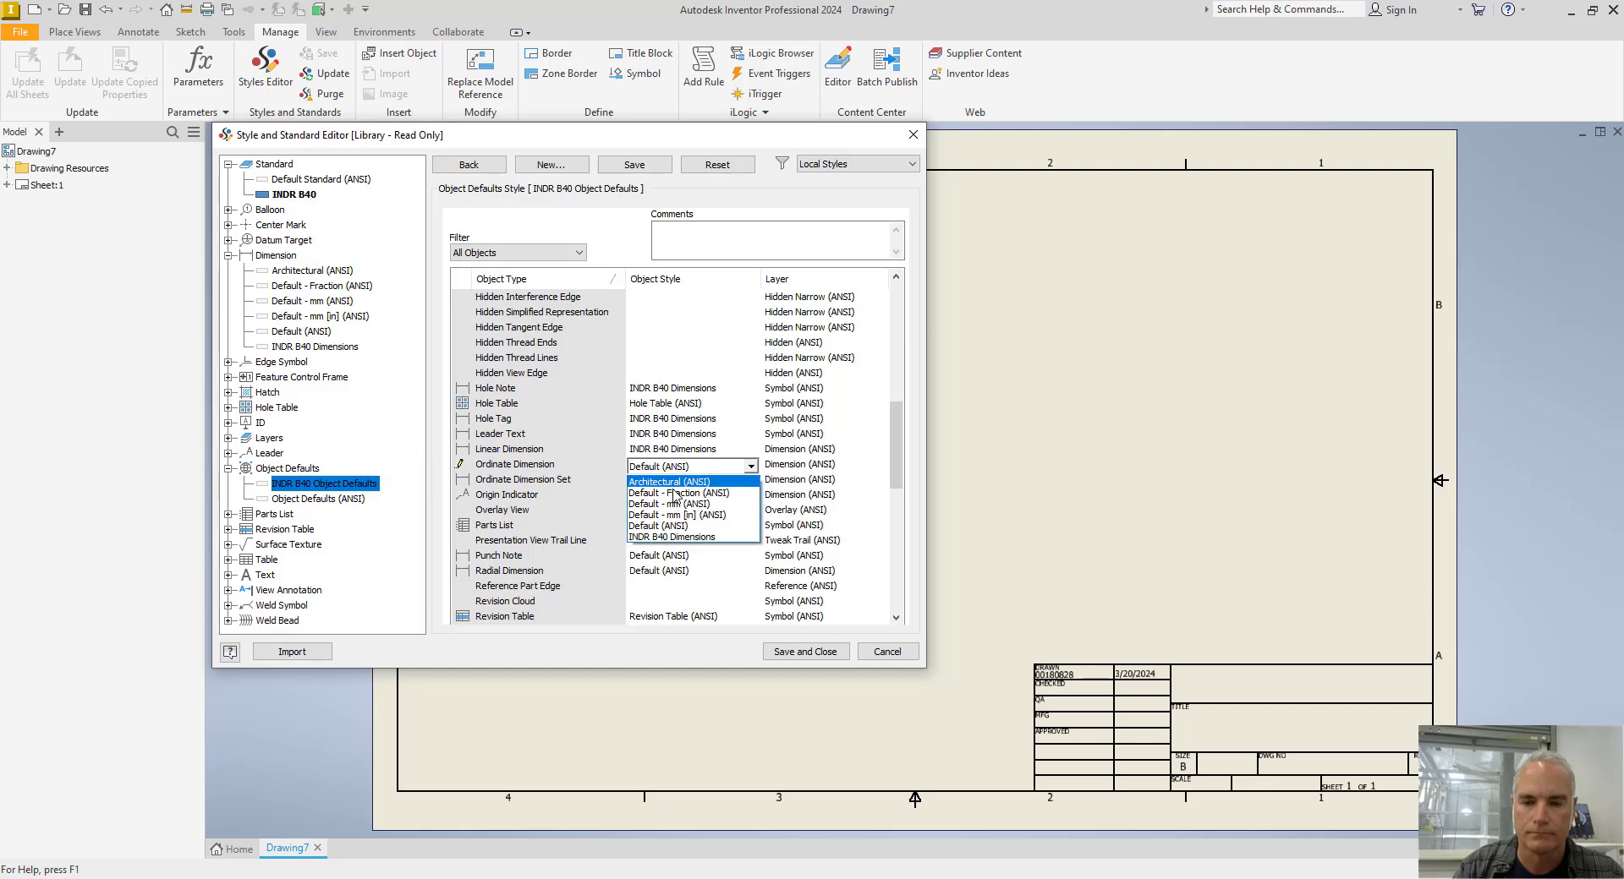
left_click(670, 535)
left_click(660, 482)
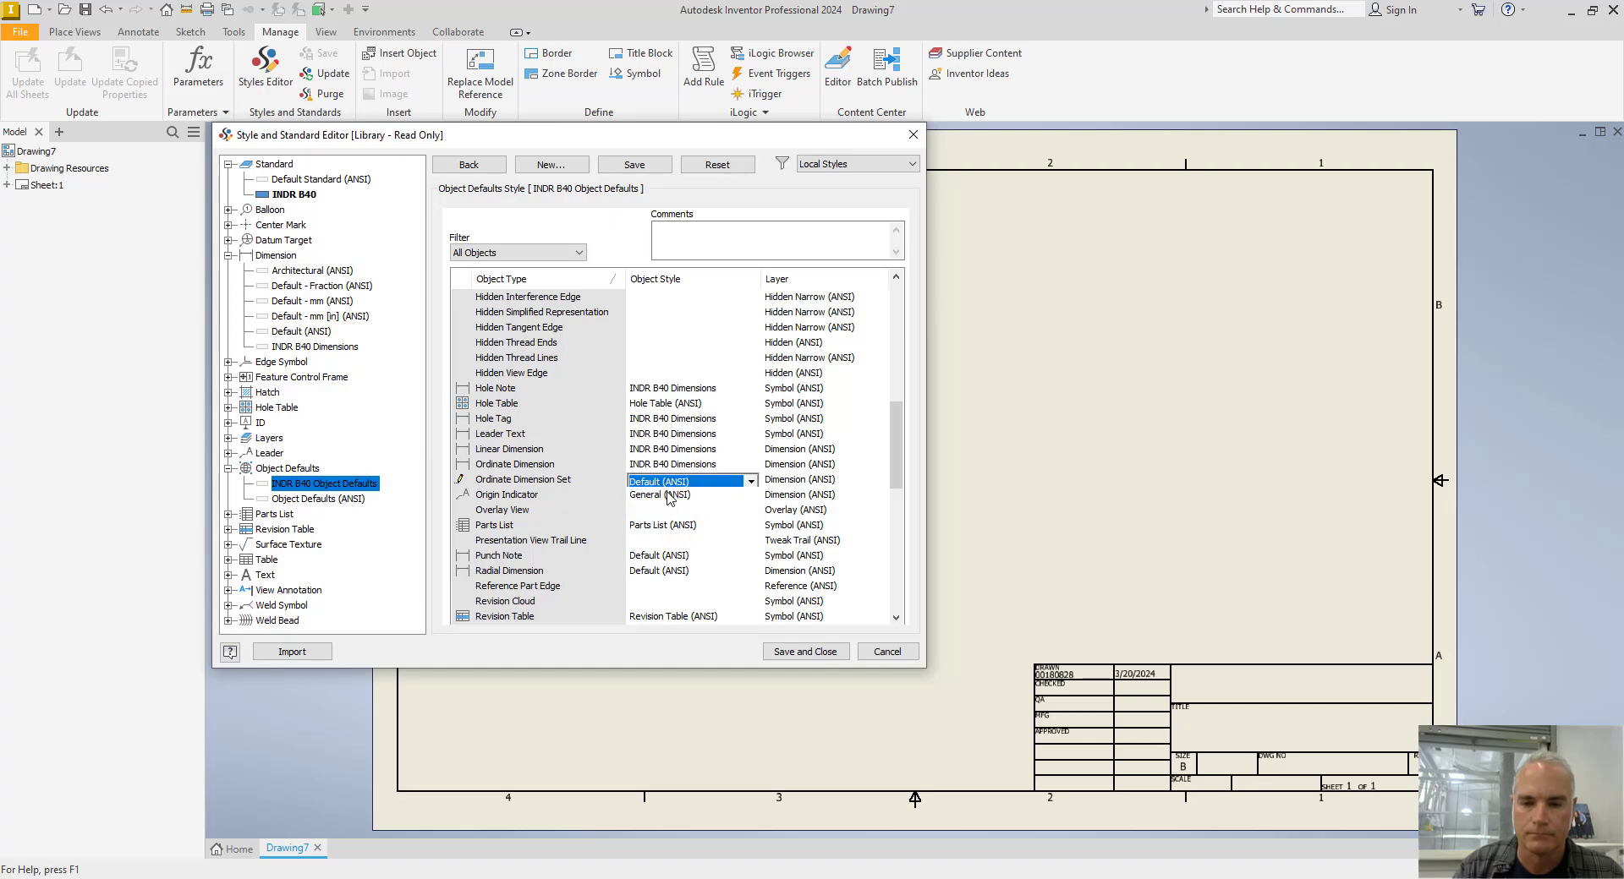
left_click(677, 481)
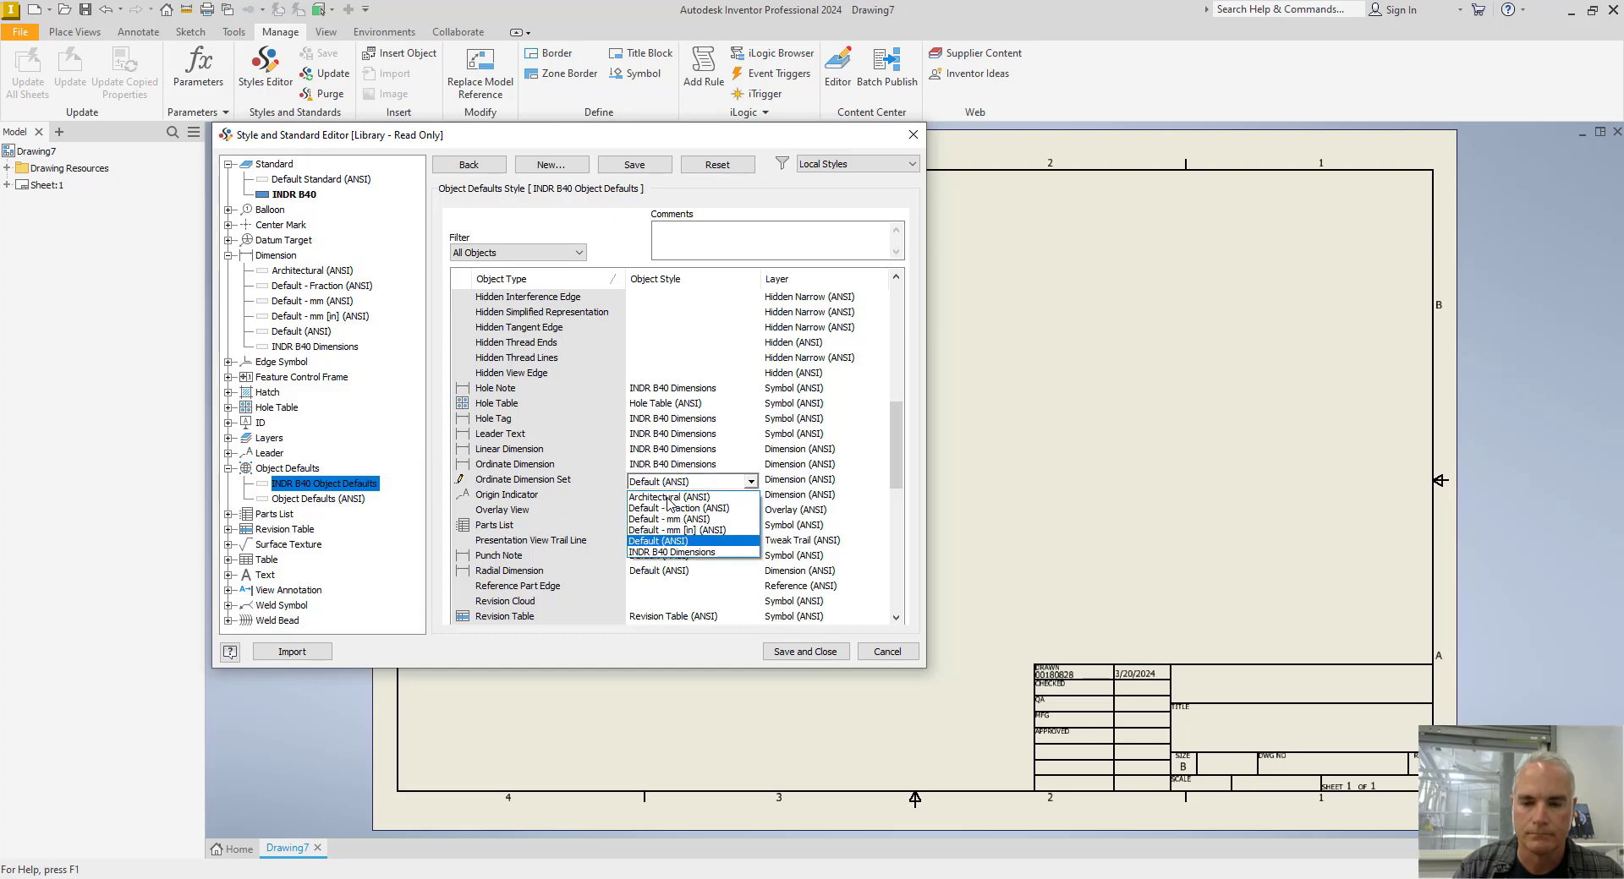
left_click(668, 556)
scroll(651, 505, "down", 3)
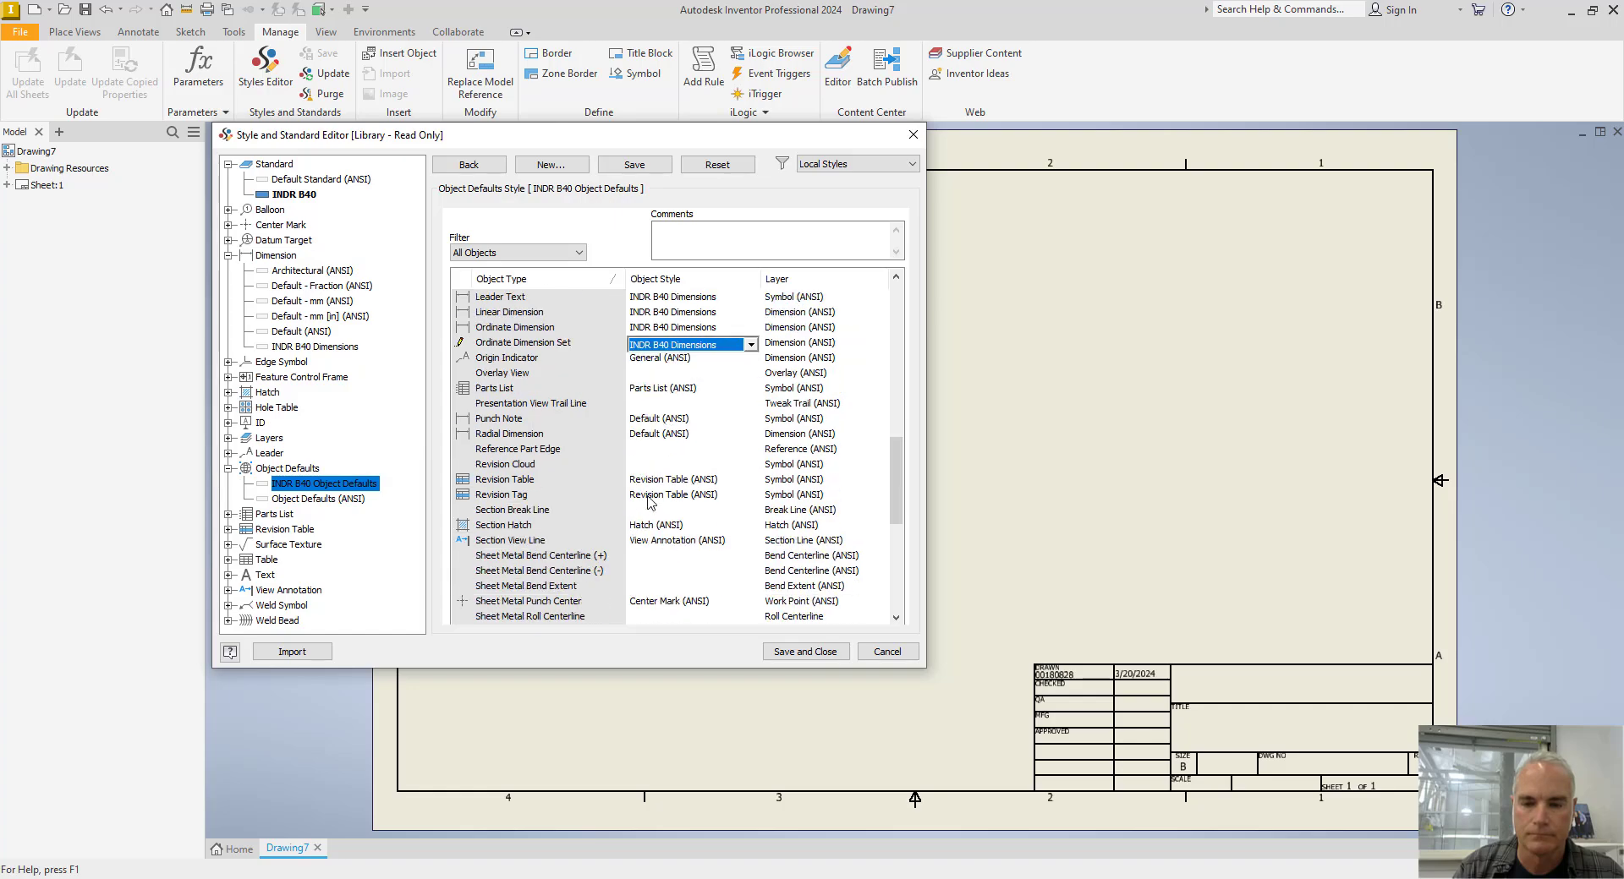
left_click(657, 436)
left_click(659, 436)
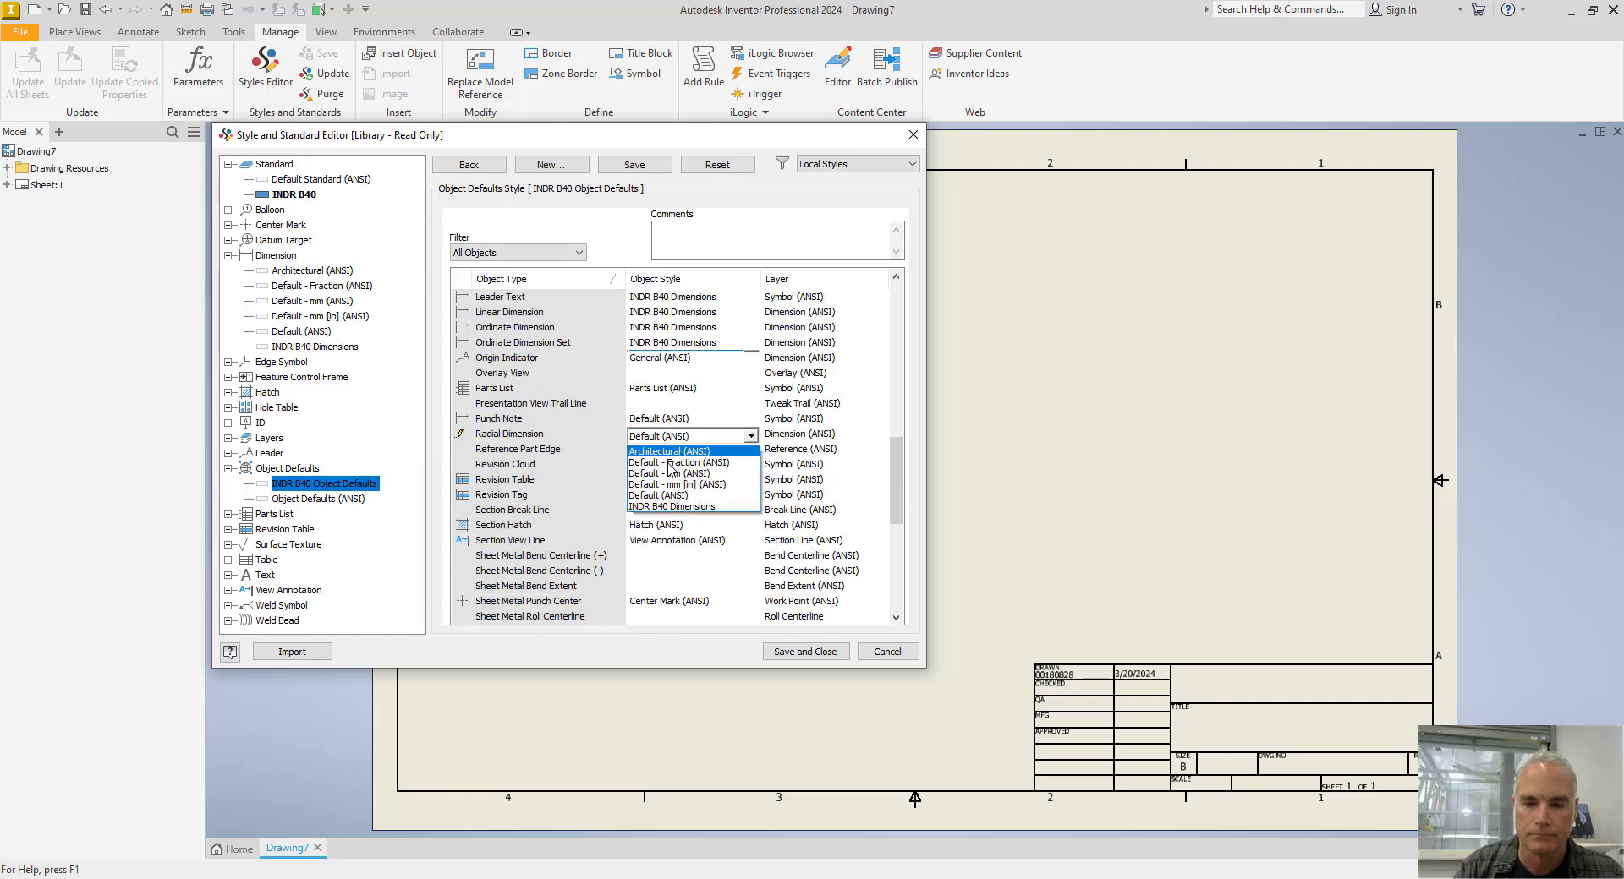
left_click(662, 508)
- Set the Sketch Text object style to INDR B40 Note Text
scroll(662, 509, "down", 2)
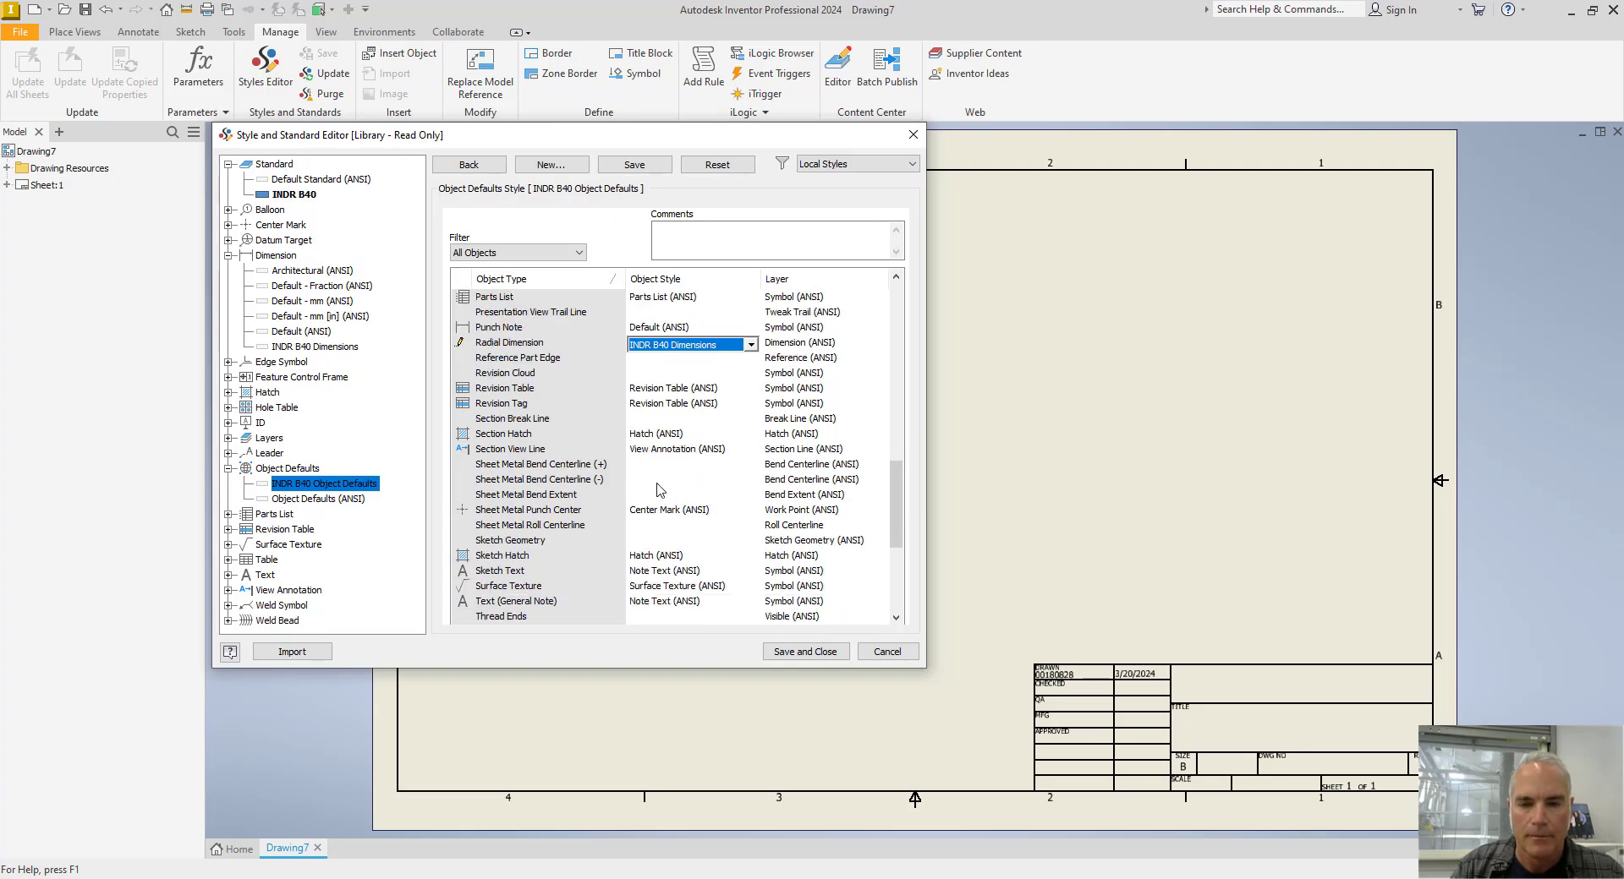
scroll(661, 484, "down", 2)
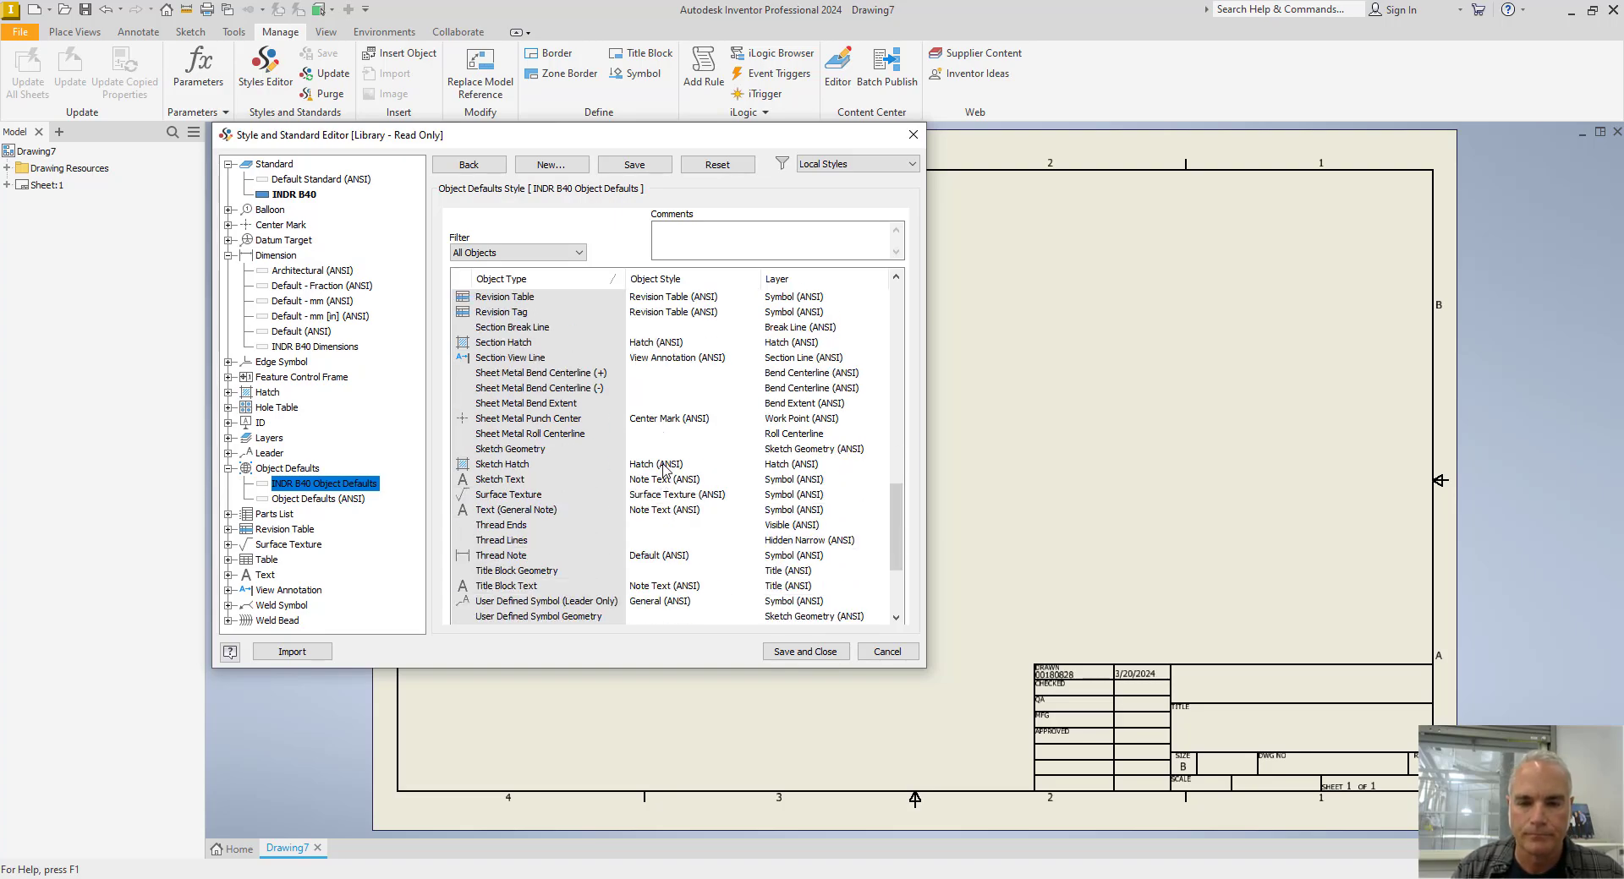
scroll(664, 470, "down", 1)
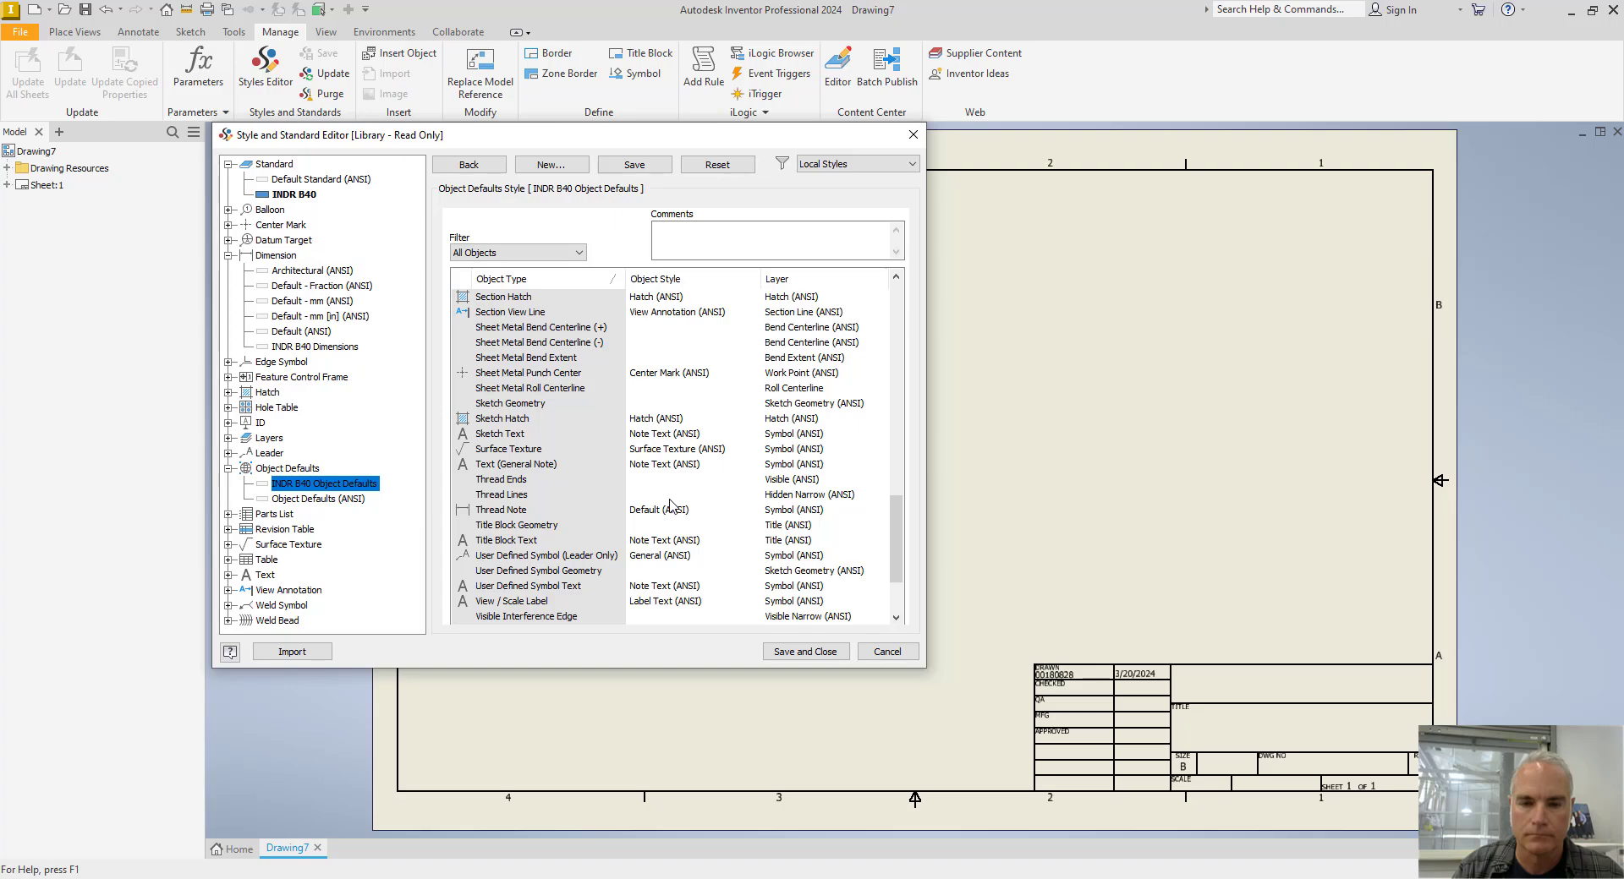
scroll(659, 495, "down", 1)
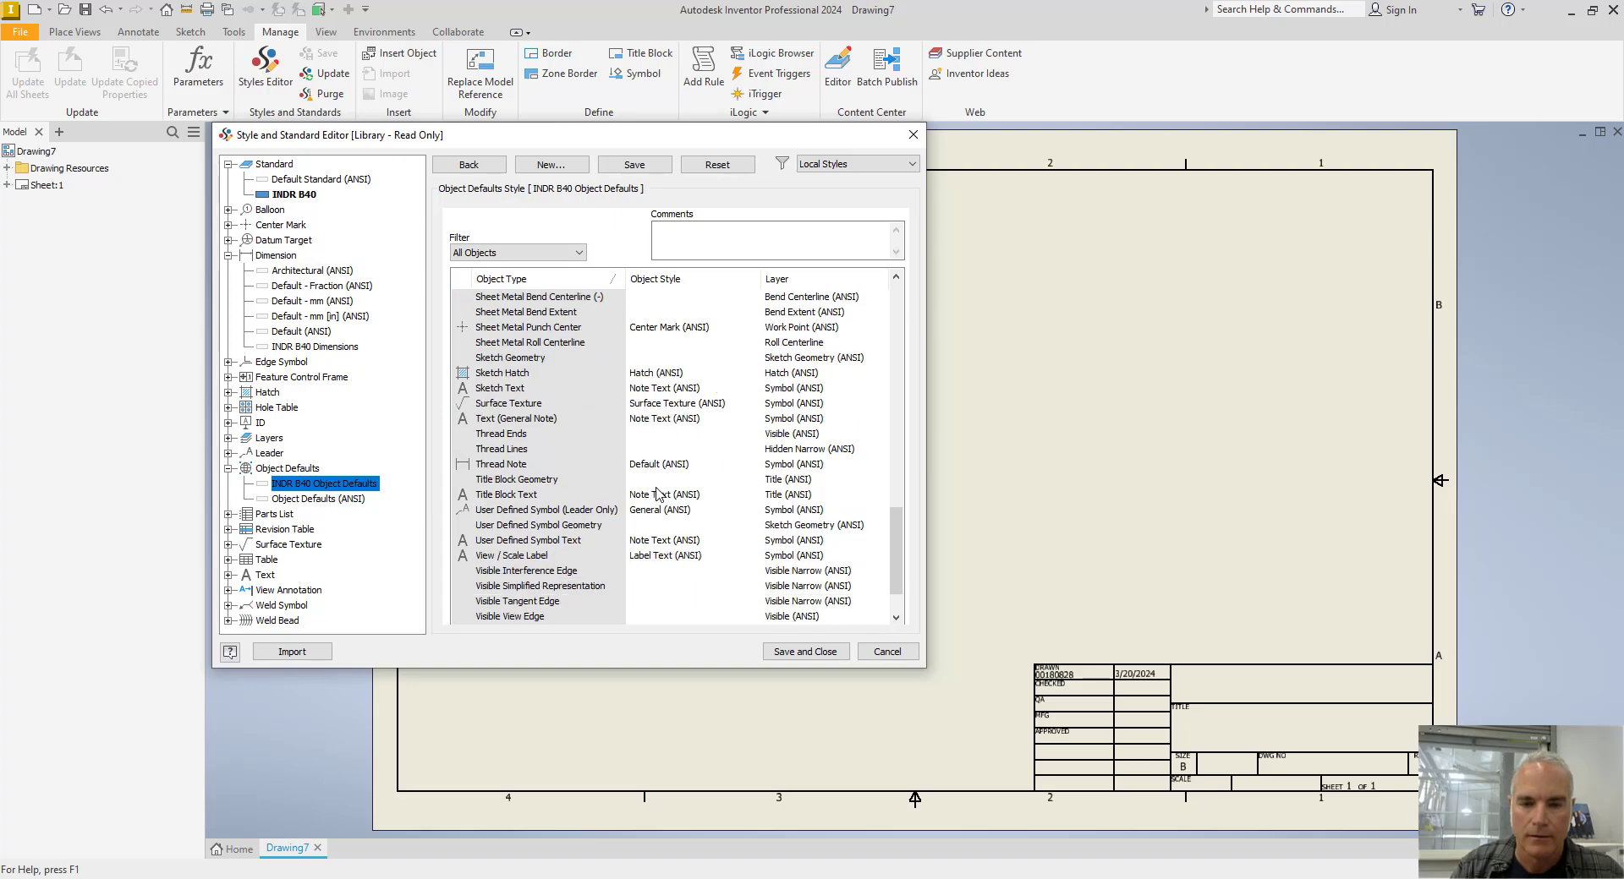
left_click(648, 391)
left_click(651, 392)
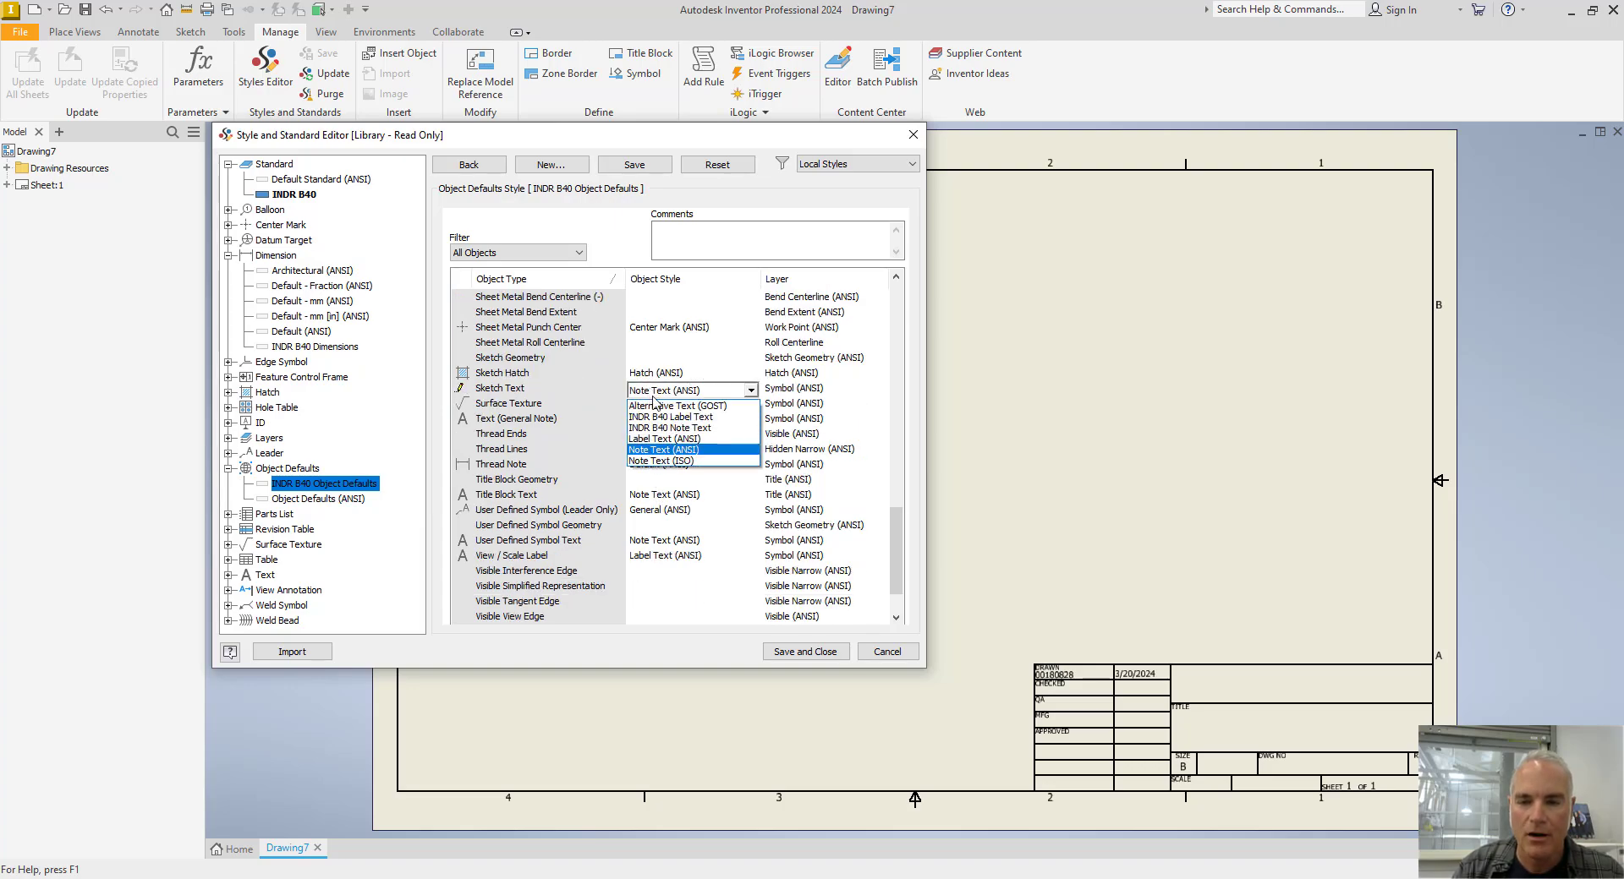
left_click(701, 428)
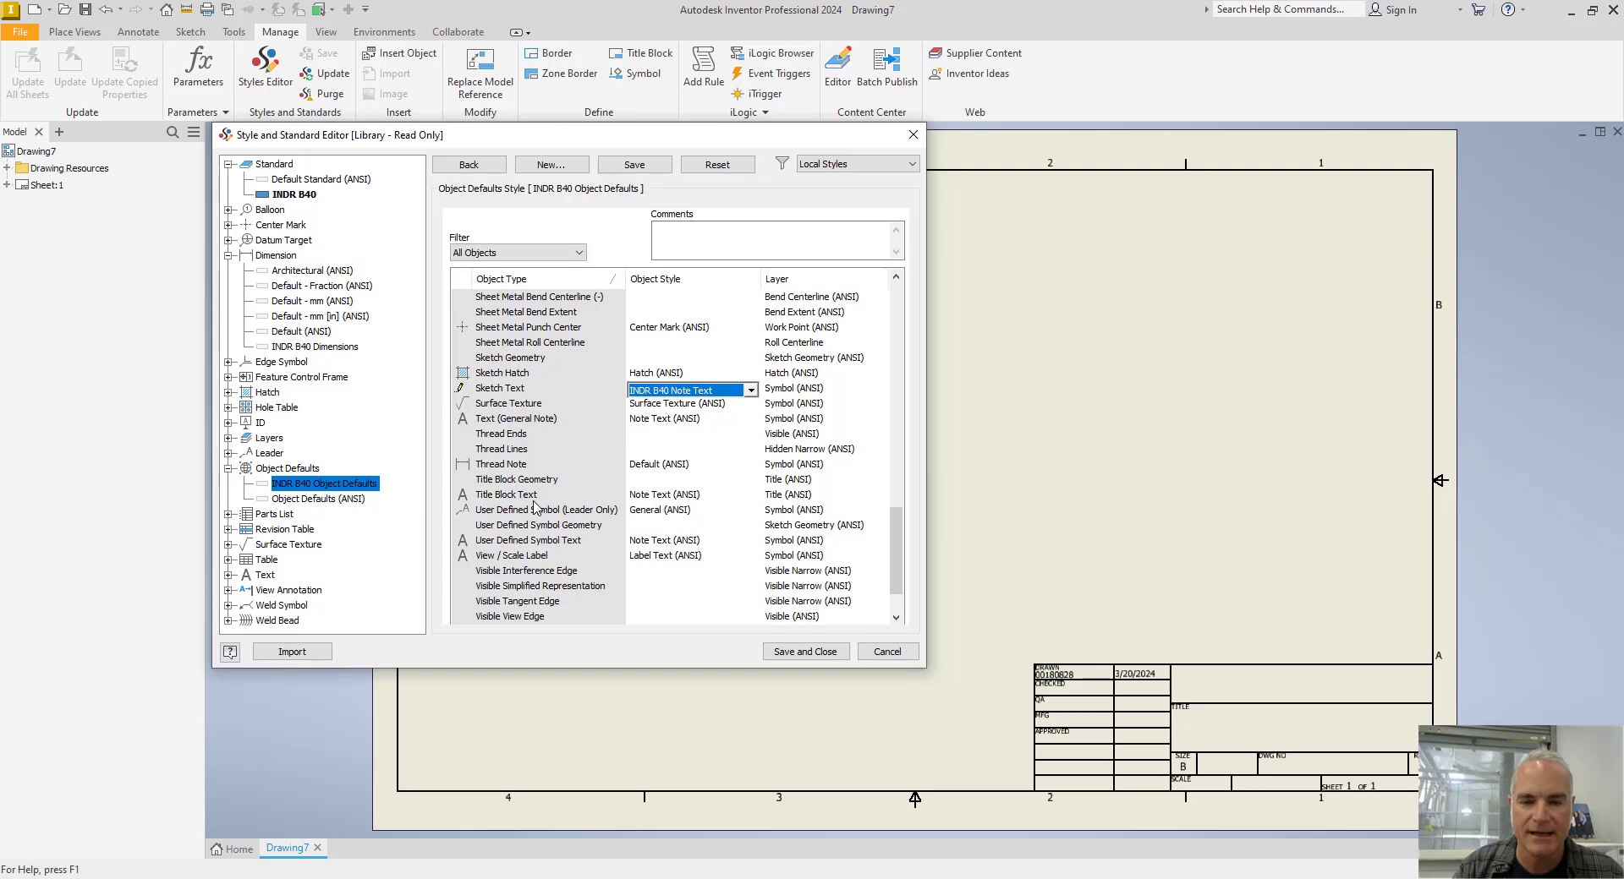
- Set Title Block Text to INDR B40 Note Text and View / Scale Label to INDR B40 Label Text
scroll(534, 508, "down", 1)
scroll(534, 507, "down", 1)
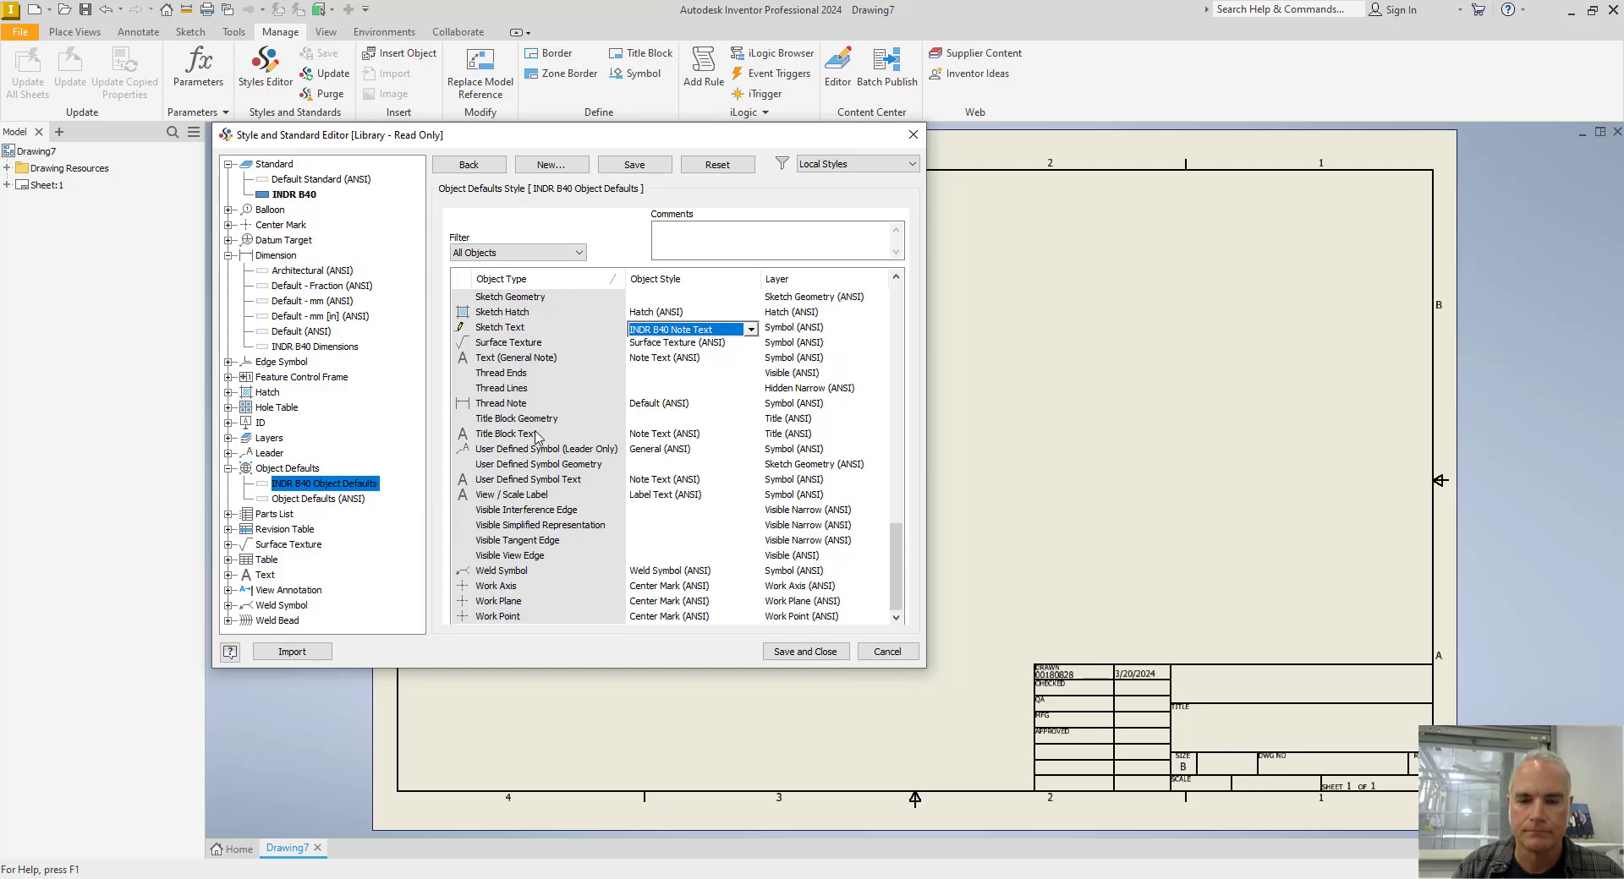
left_click(667, 436)
left_click(681, 437)
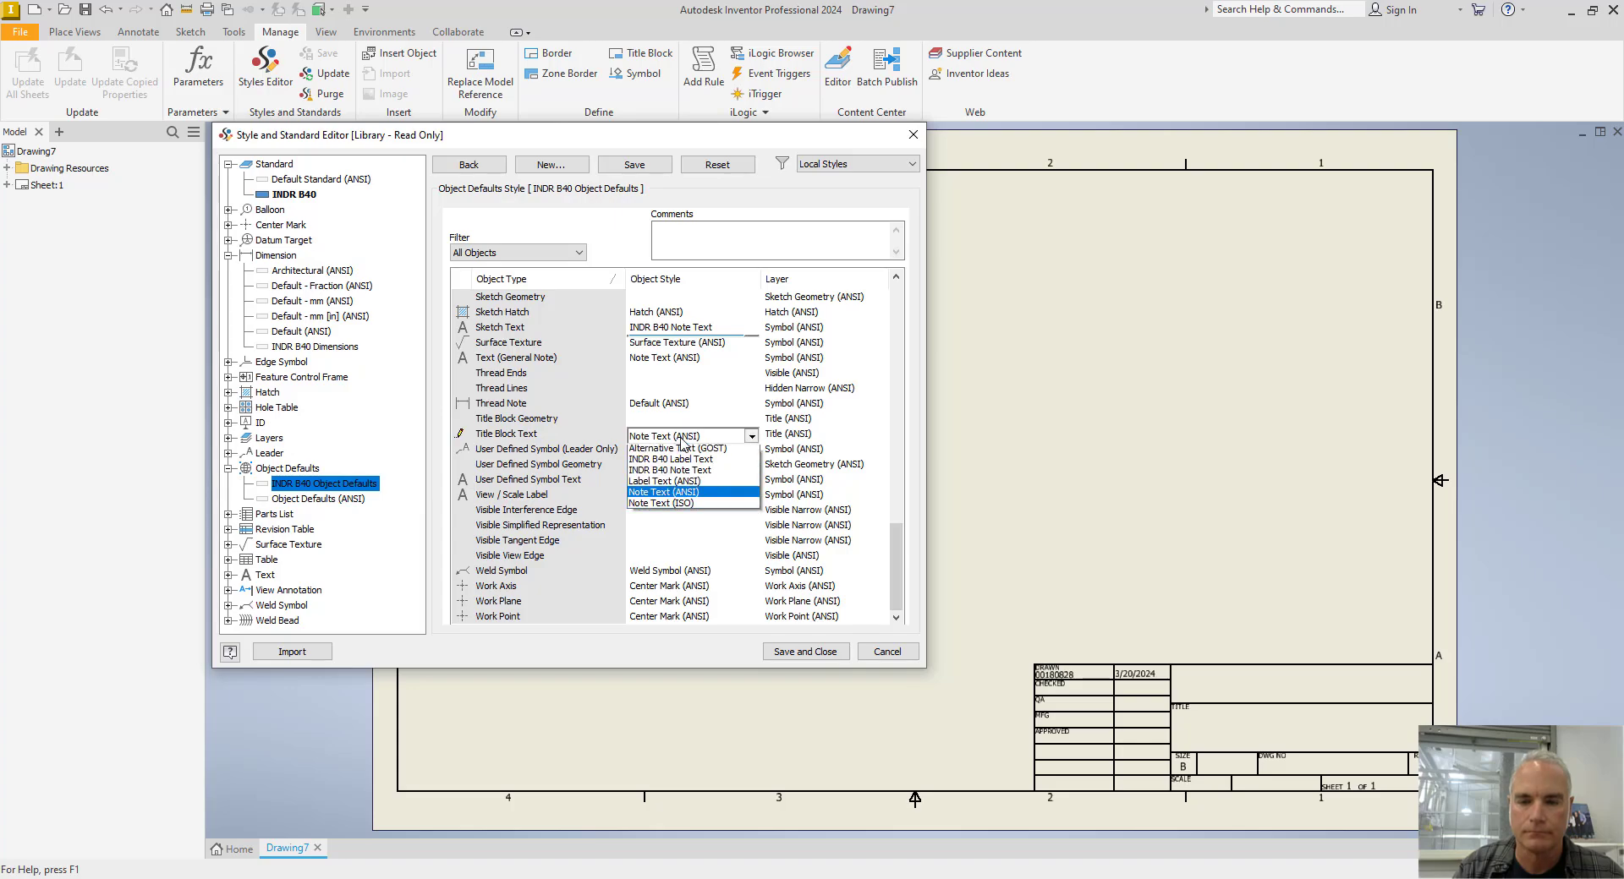
left_click(681, 474)
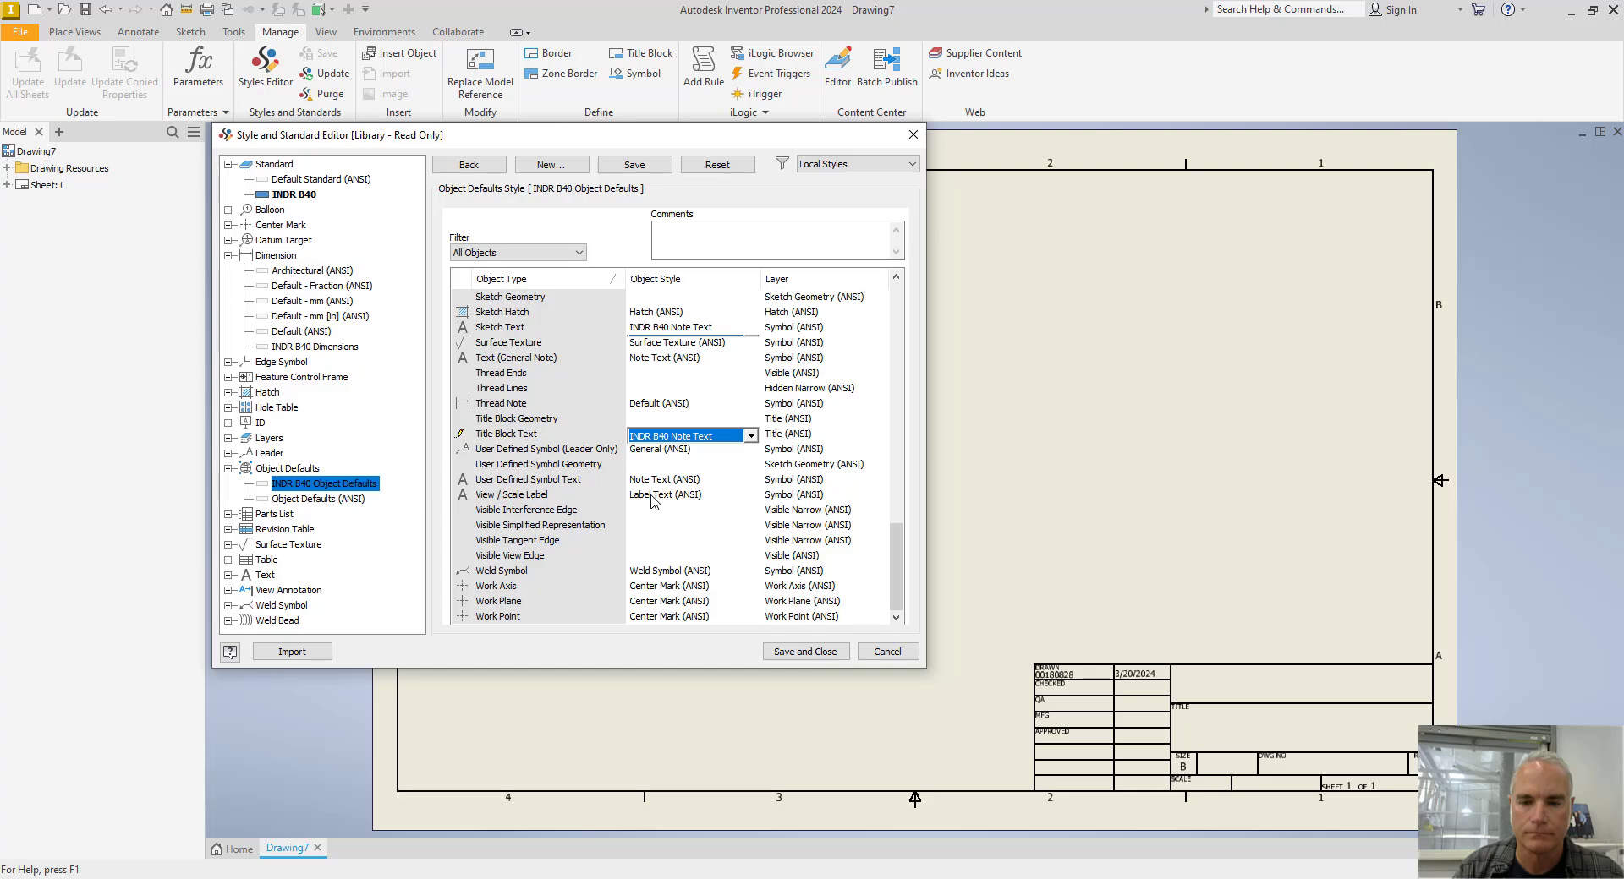
left_click(654, 499)
left_click(655, 498)
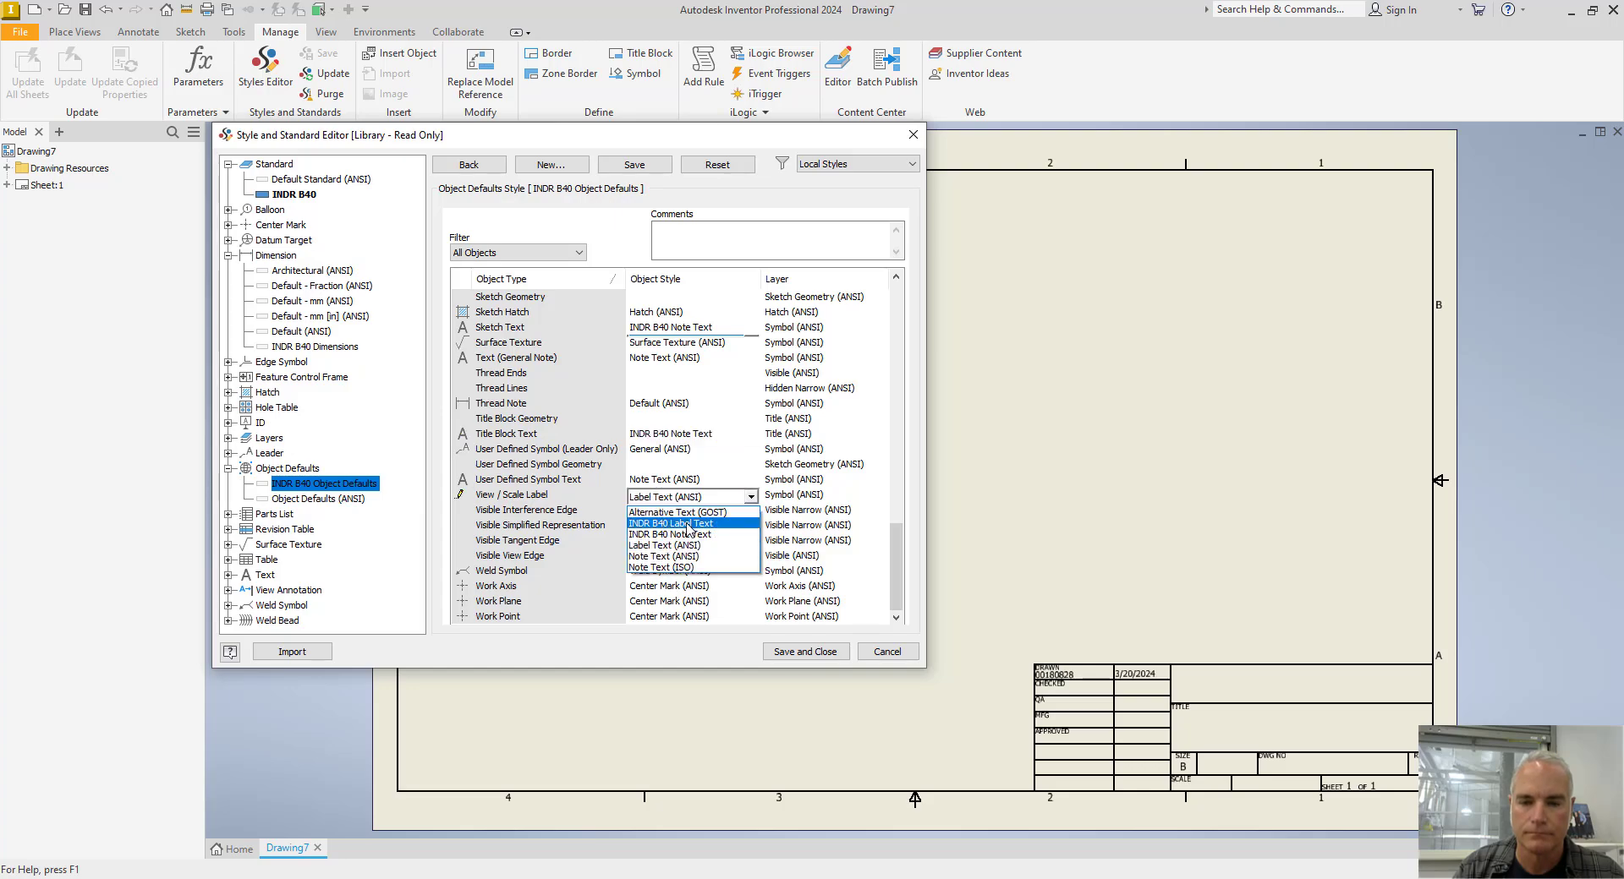
left_click(689, 524)
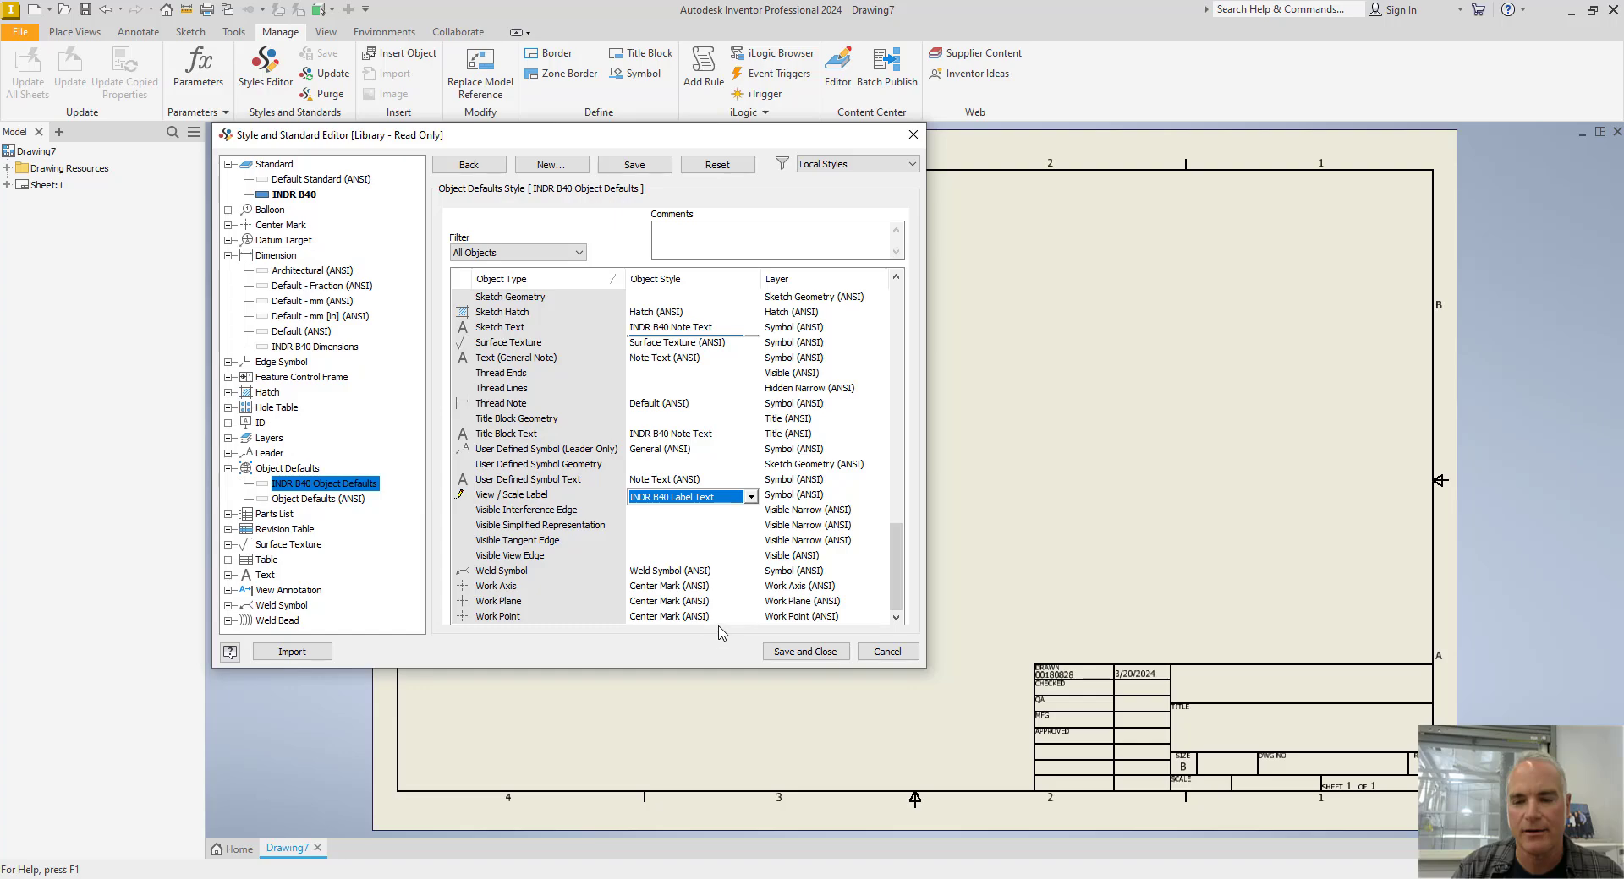
- Save INDR B40 Object Defaults, verify the INDR B40 standard uses it, then Save and Close
left_click(641, 165)
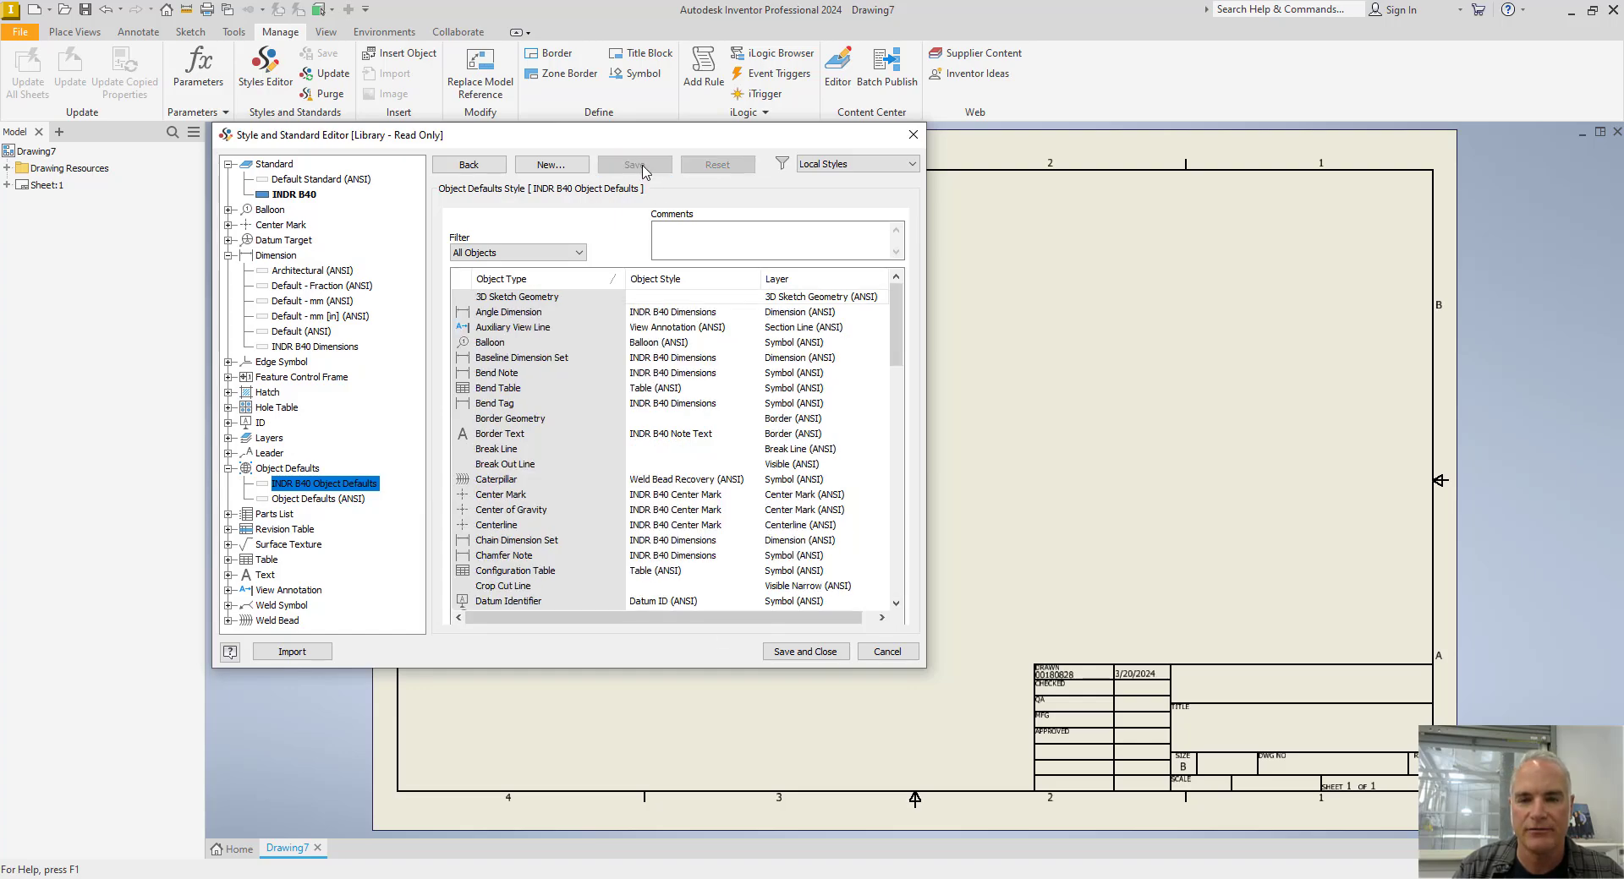
left_click(305, 196)
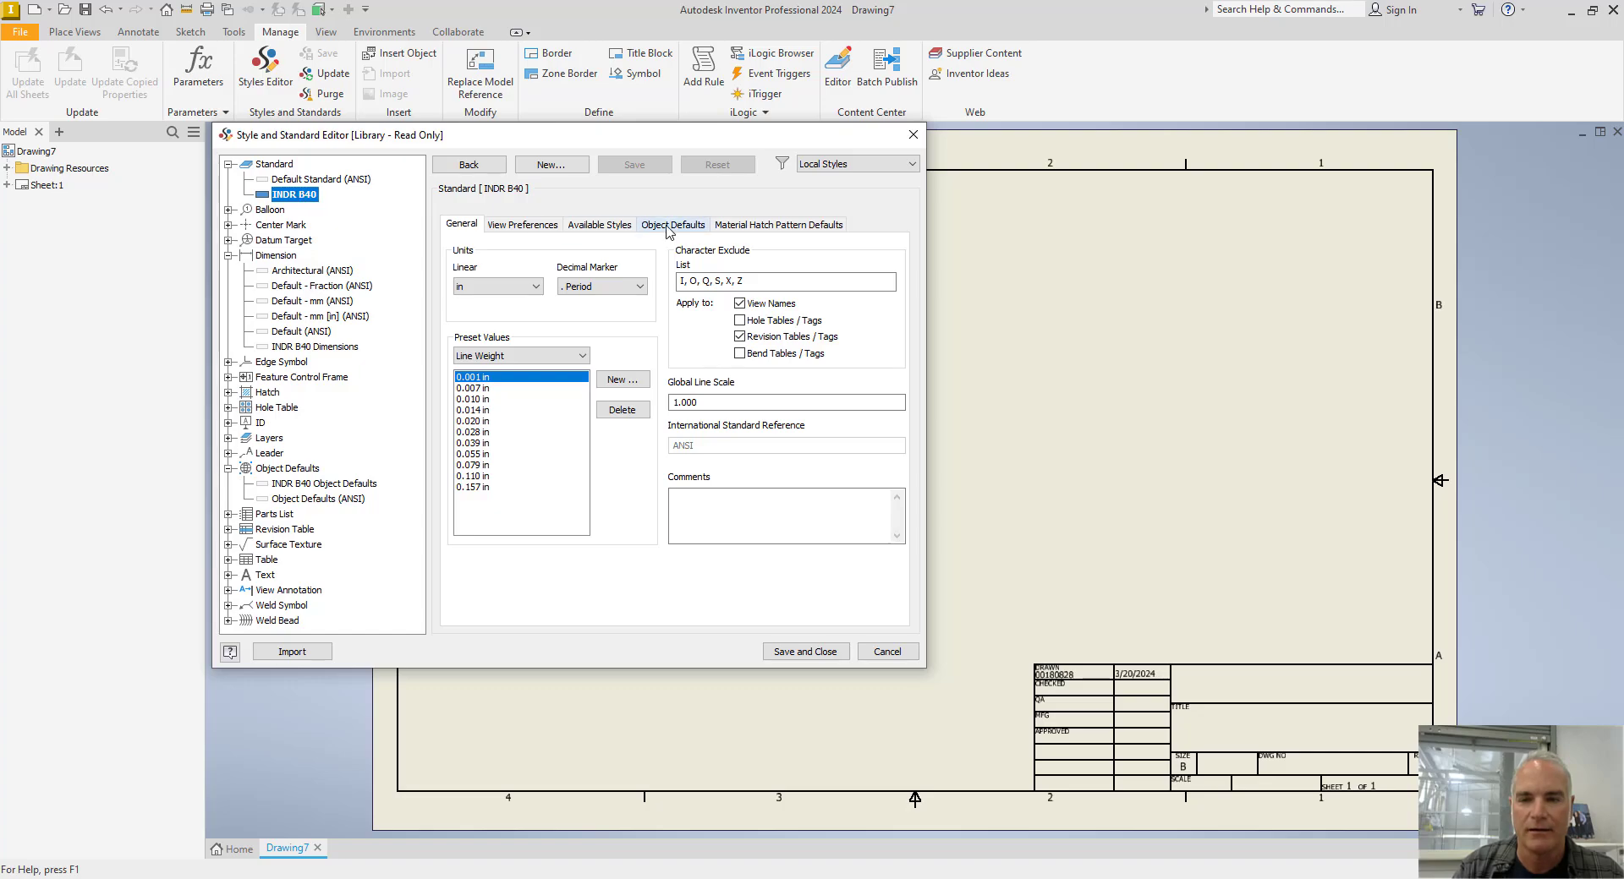
left_click(669, 225)
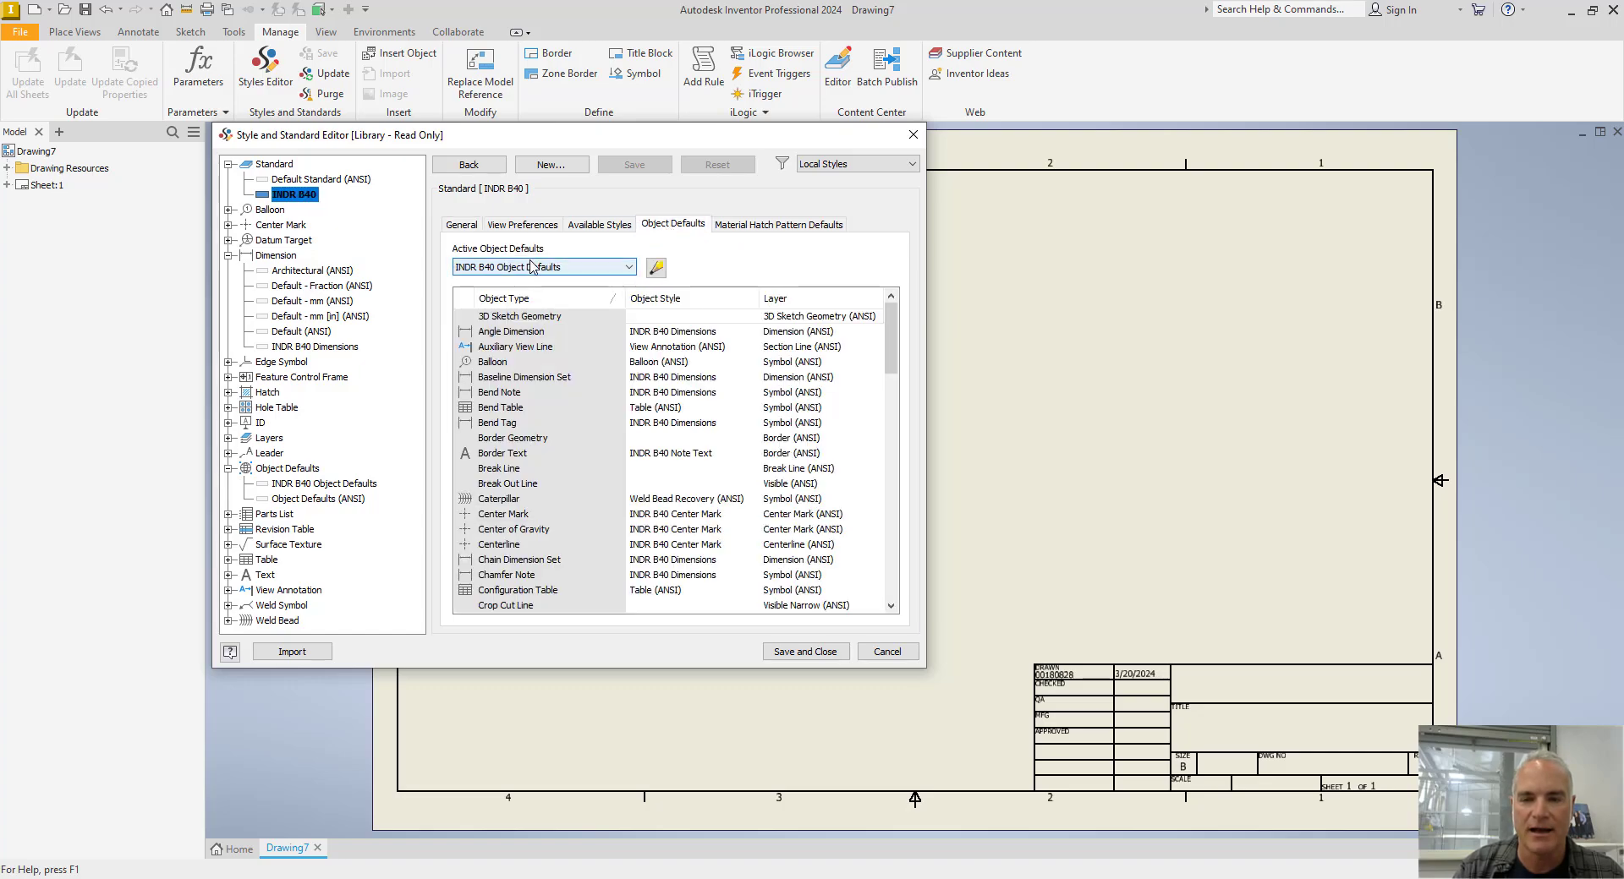
scroll(669, 427, "down", 15)
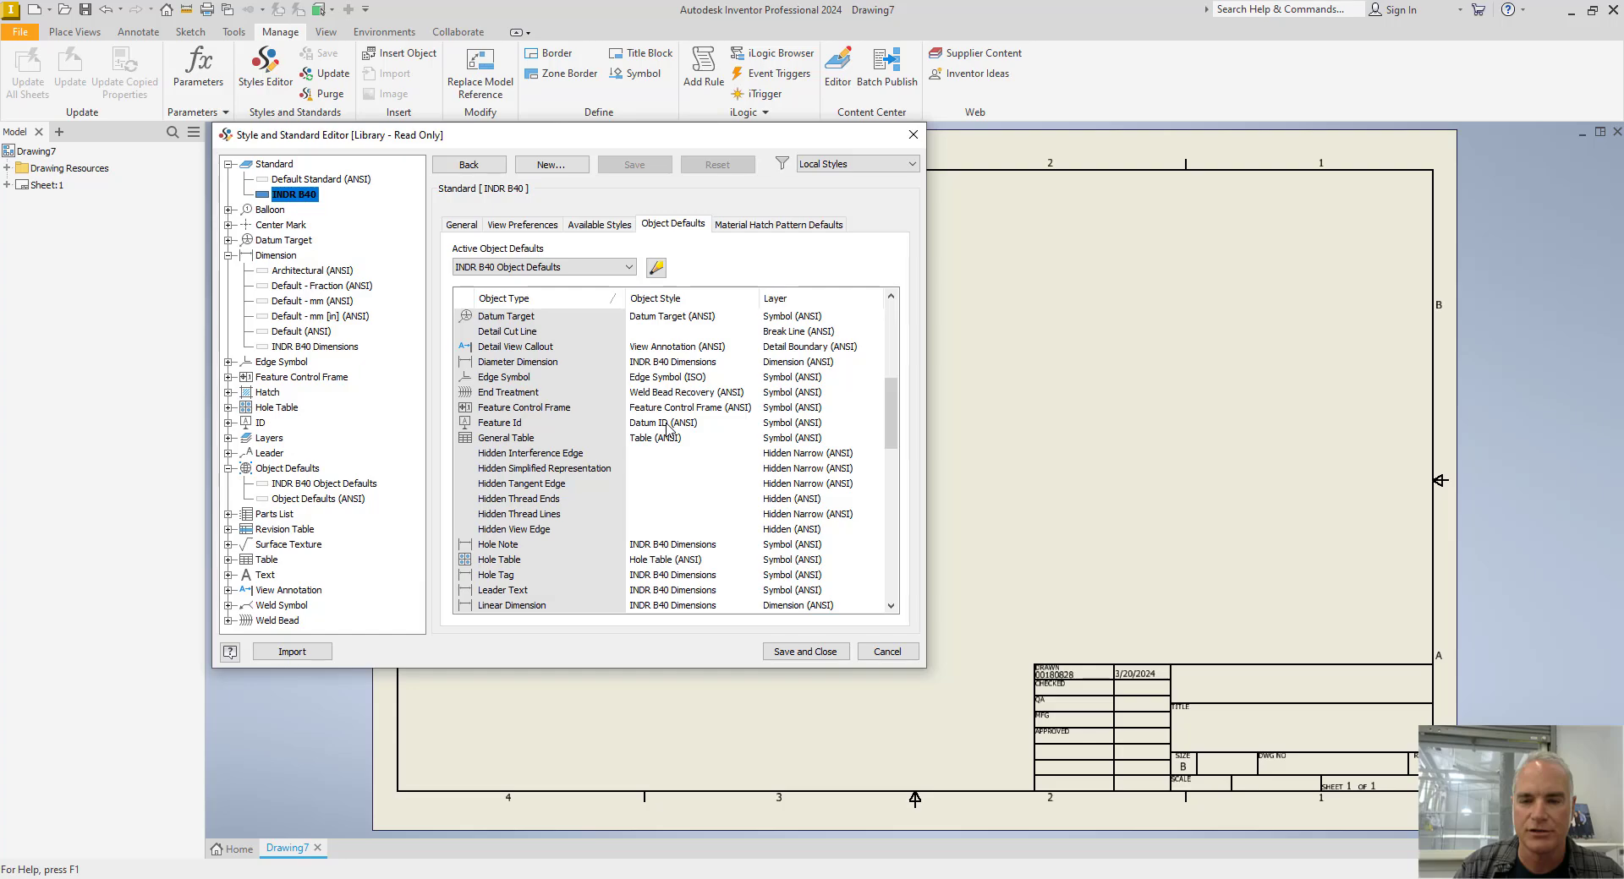
scroll(669, 432, "down", 7)
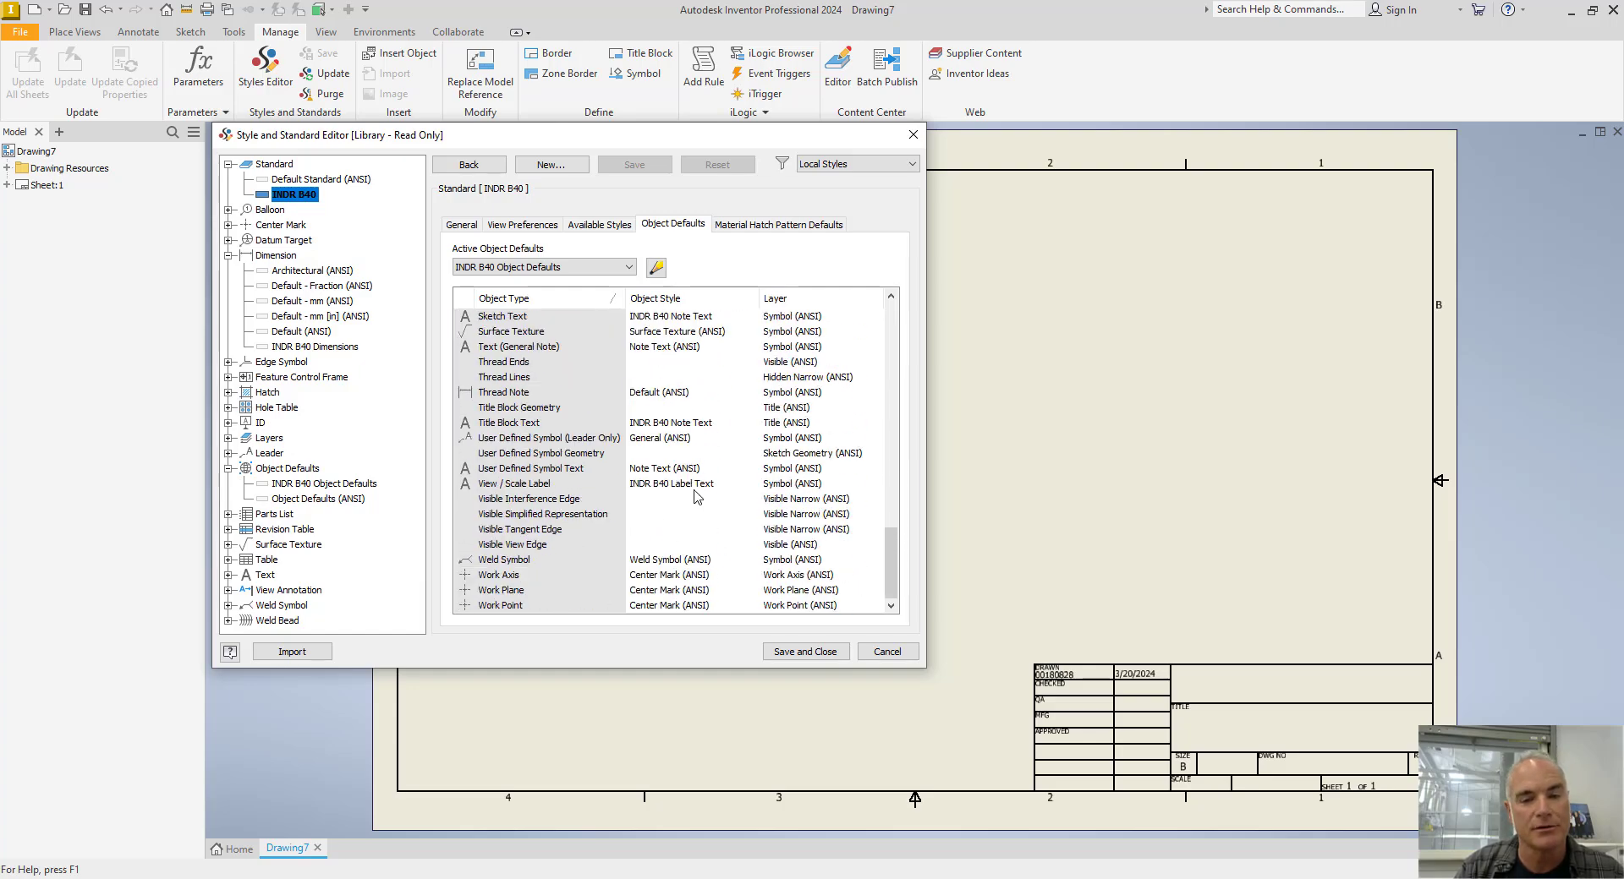
left_click(322, 484)
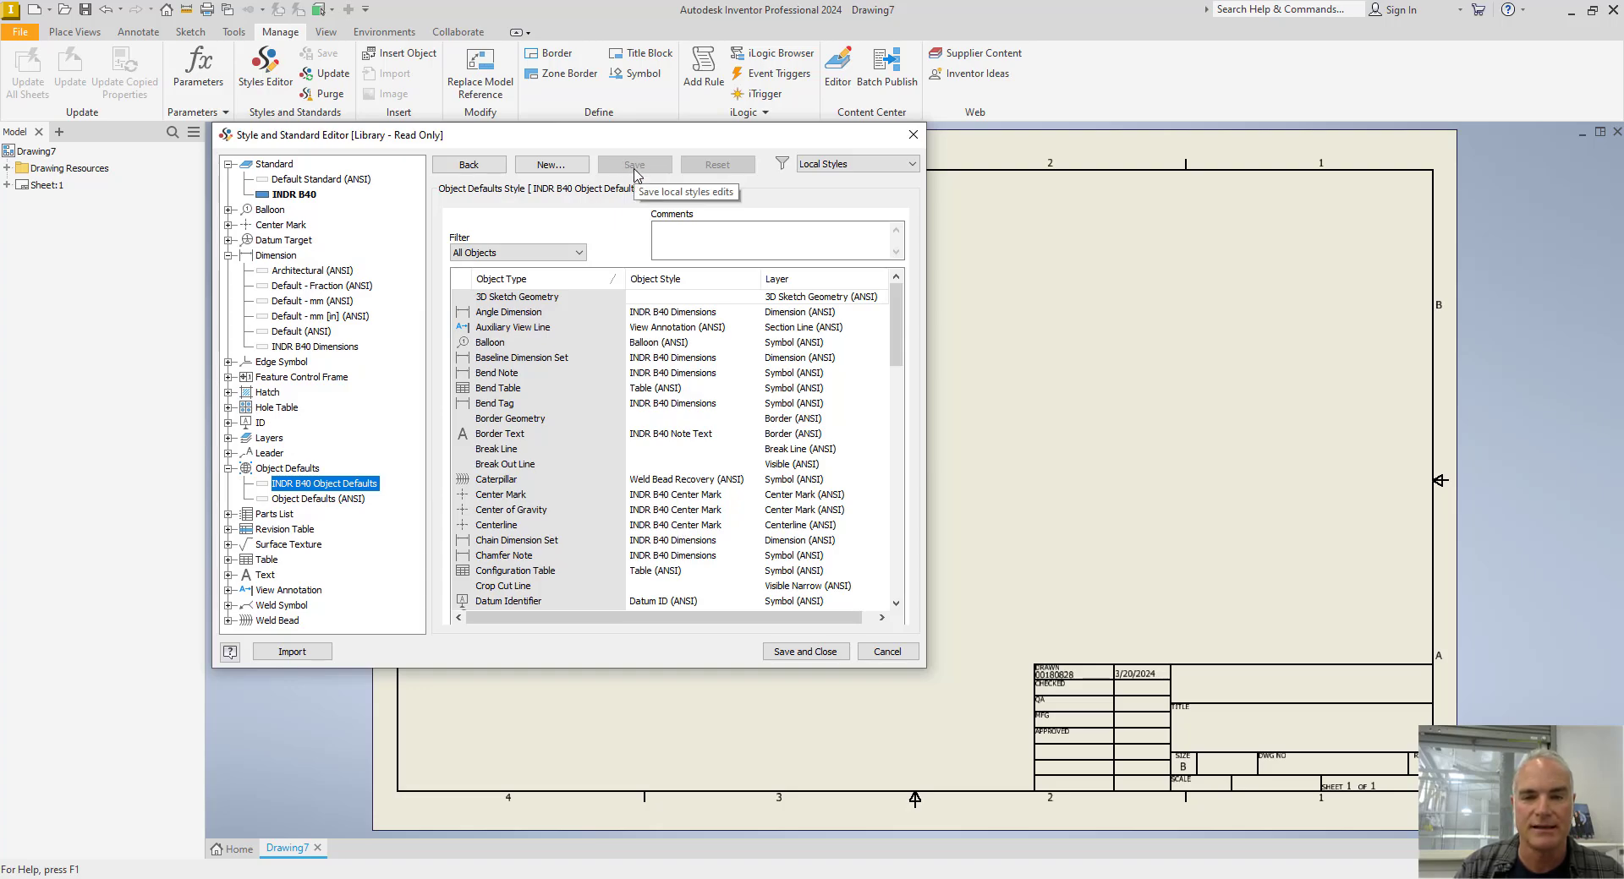
left_click(792, 656)
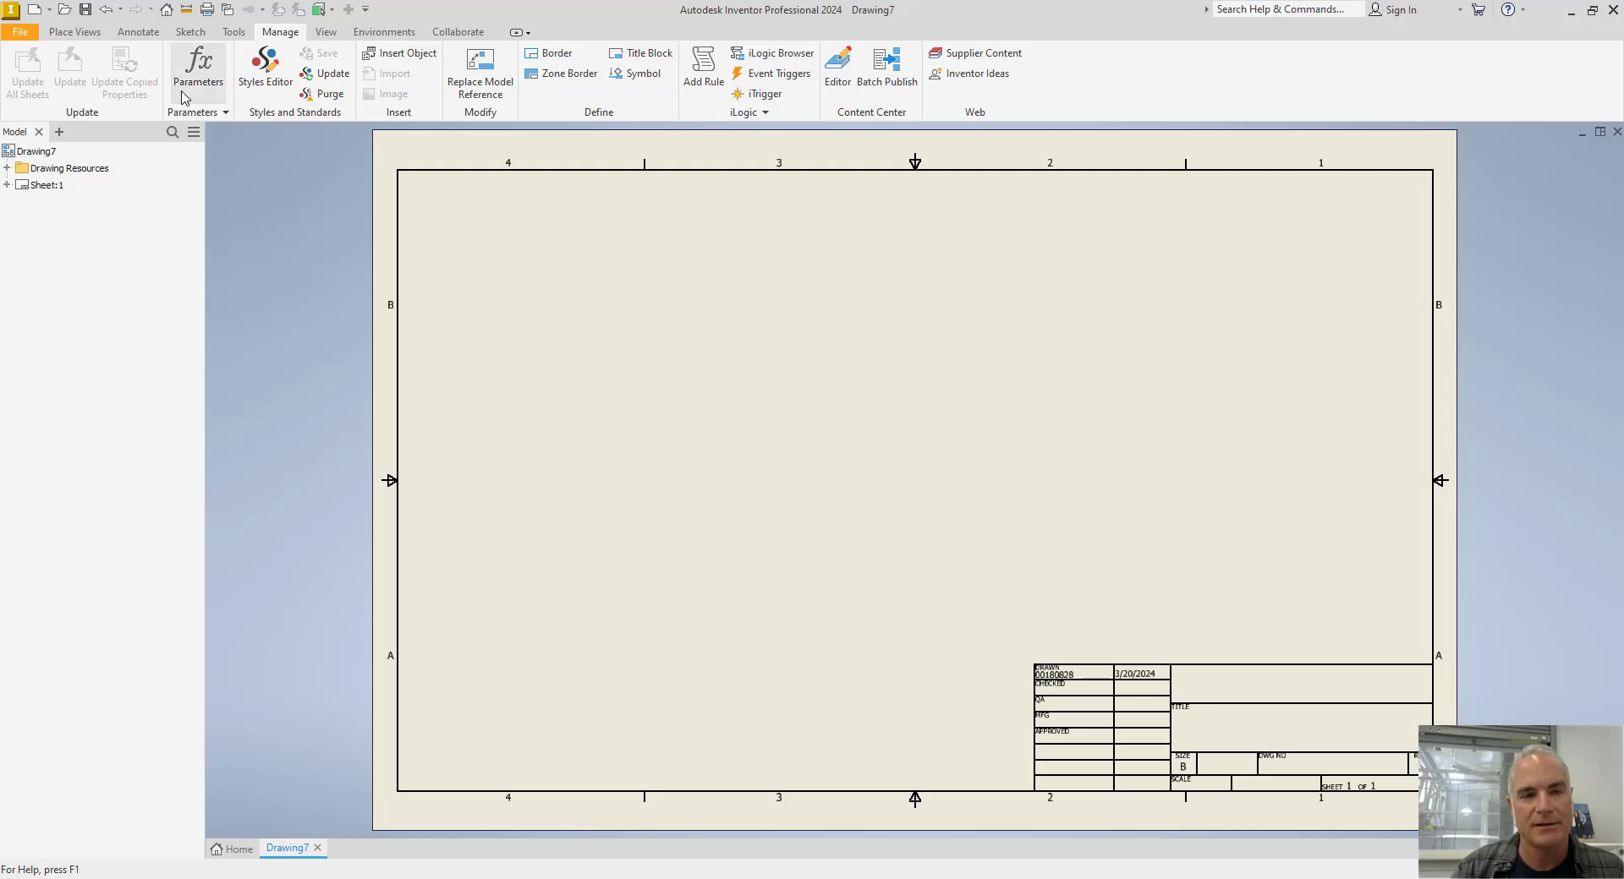
- Save a copy of the drawing as a template named 'INDR B40'
left_click(20, 39)
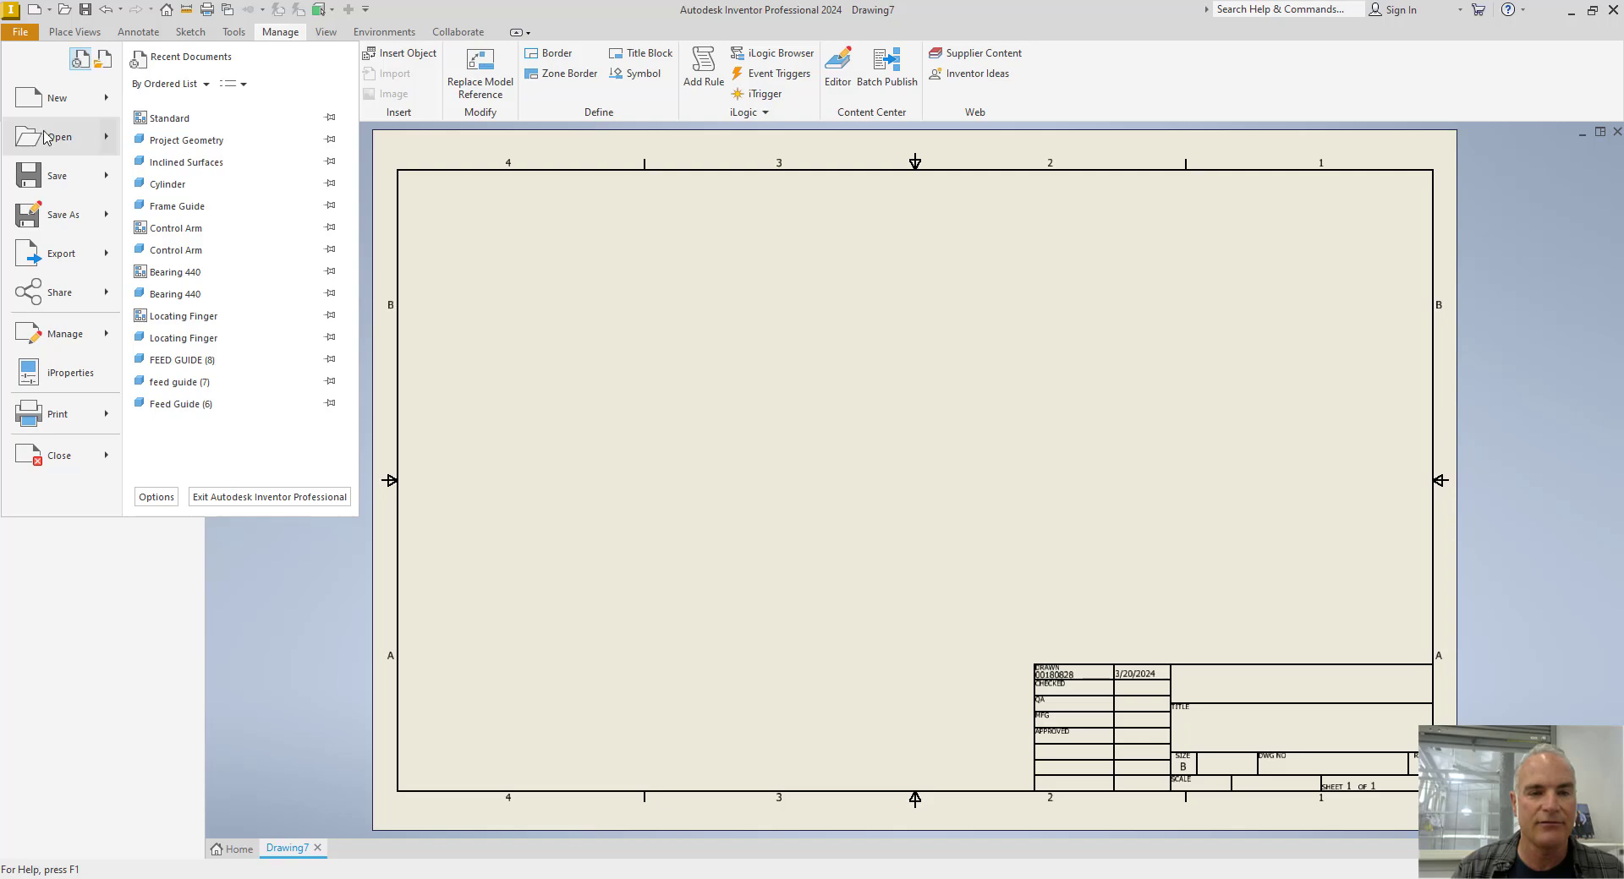
mouse_move(47, 222)
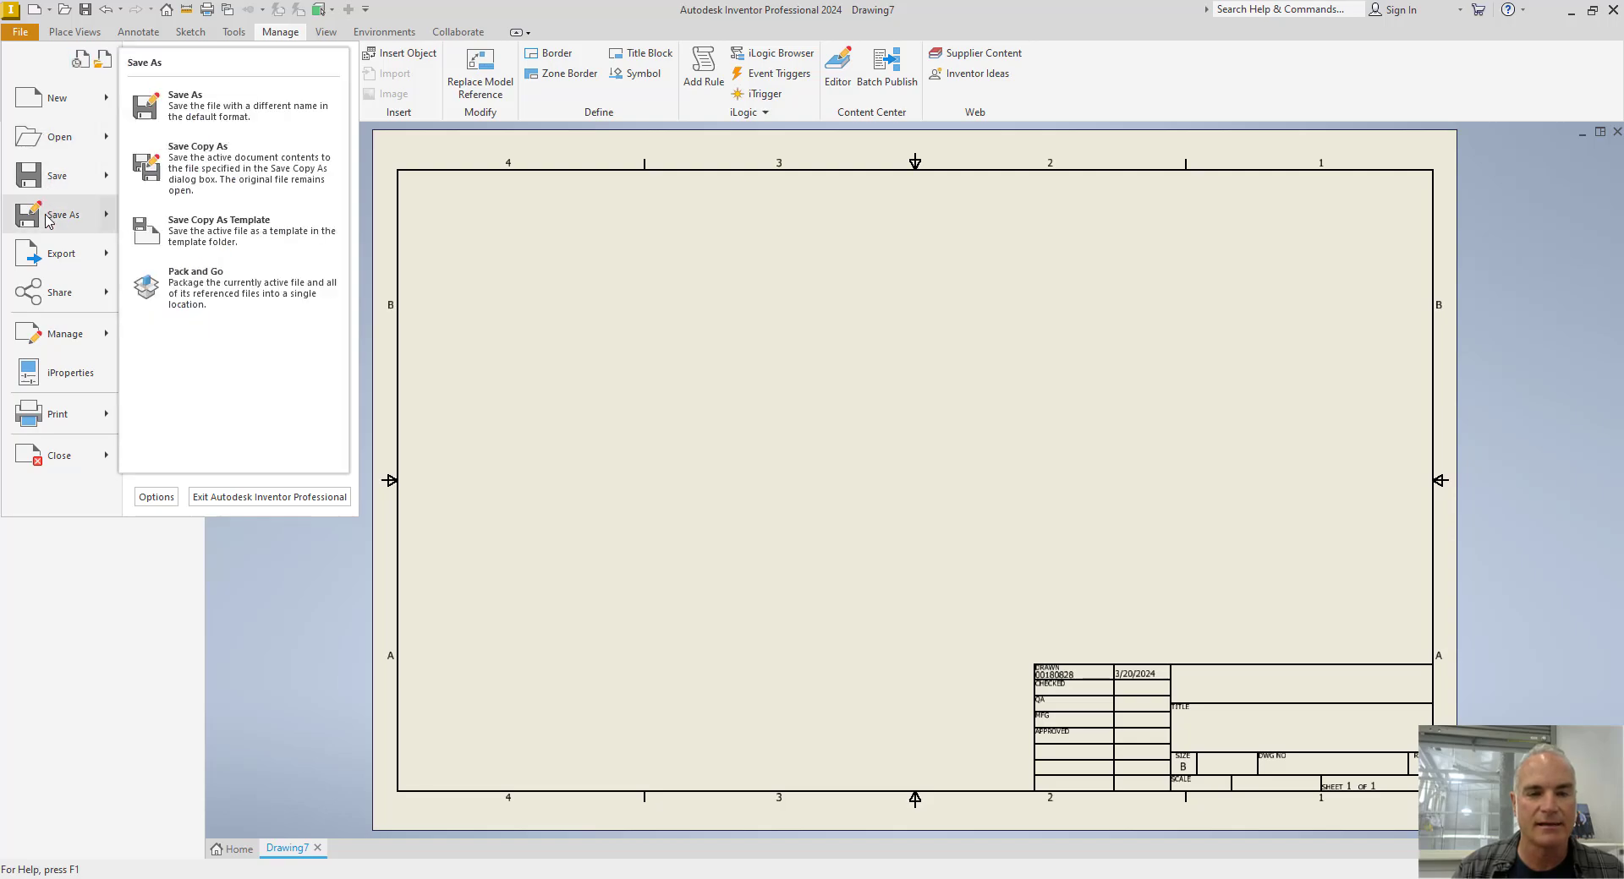
left_click(190, 233)
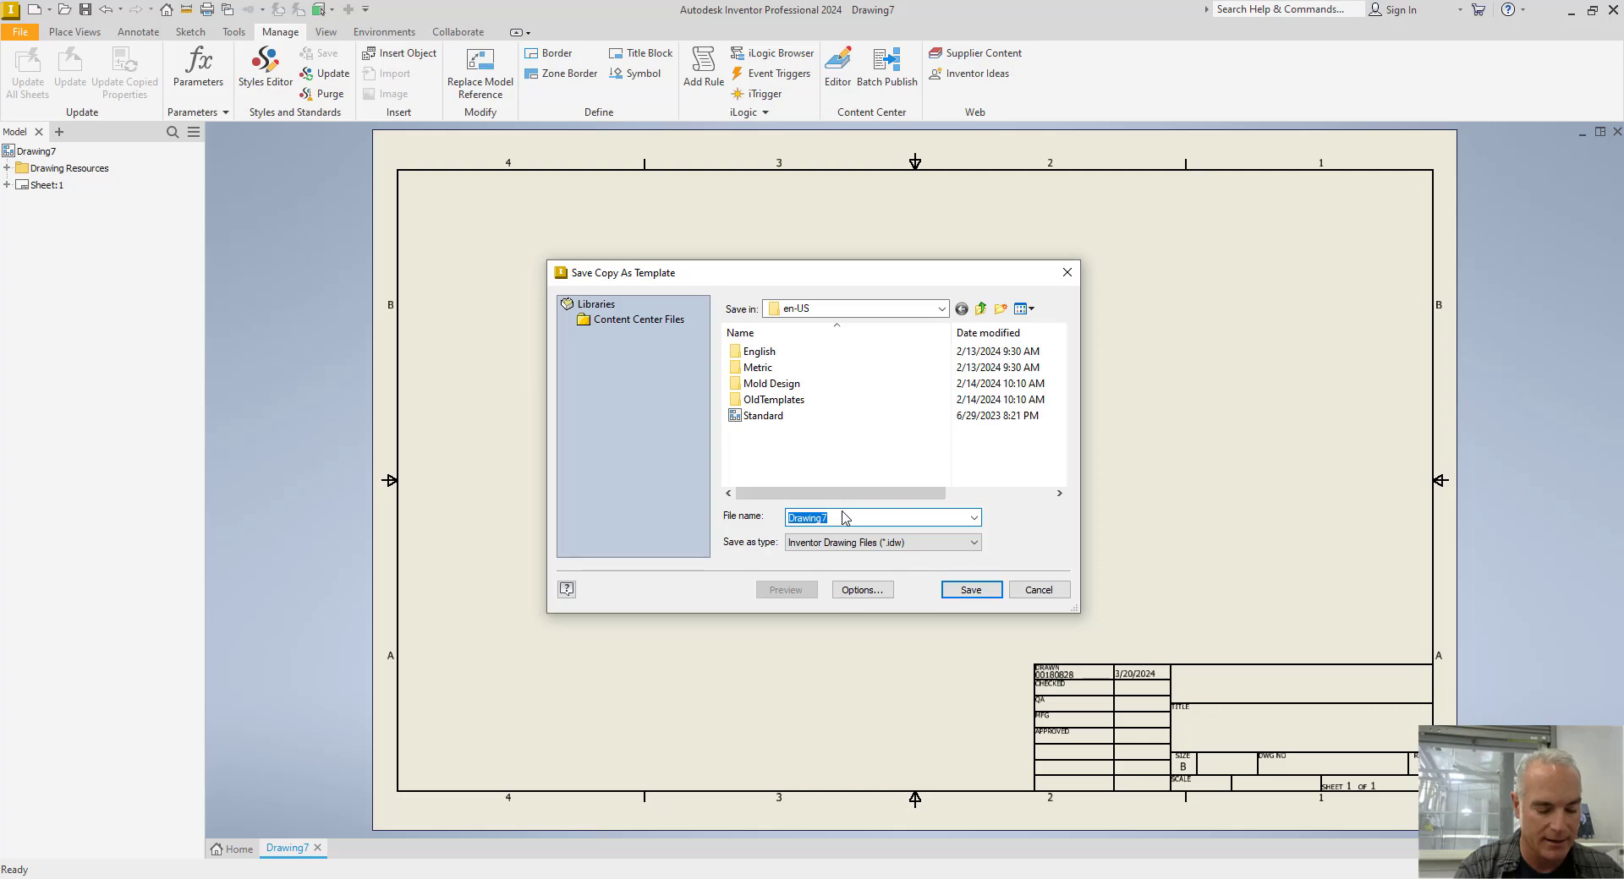
type("INDR B40")
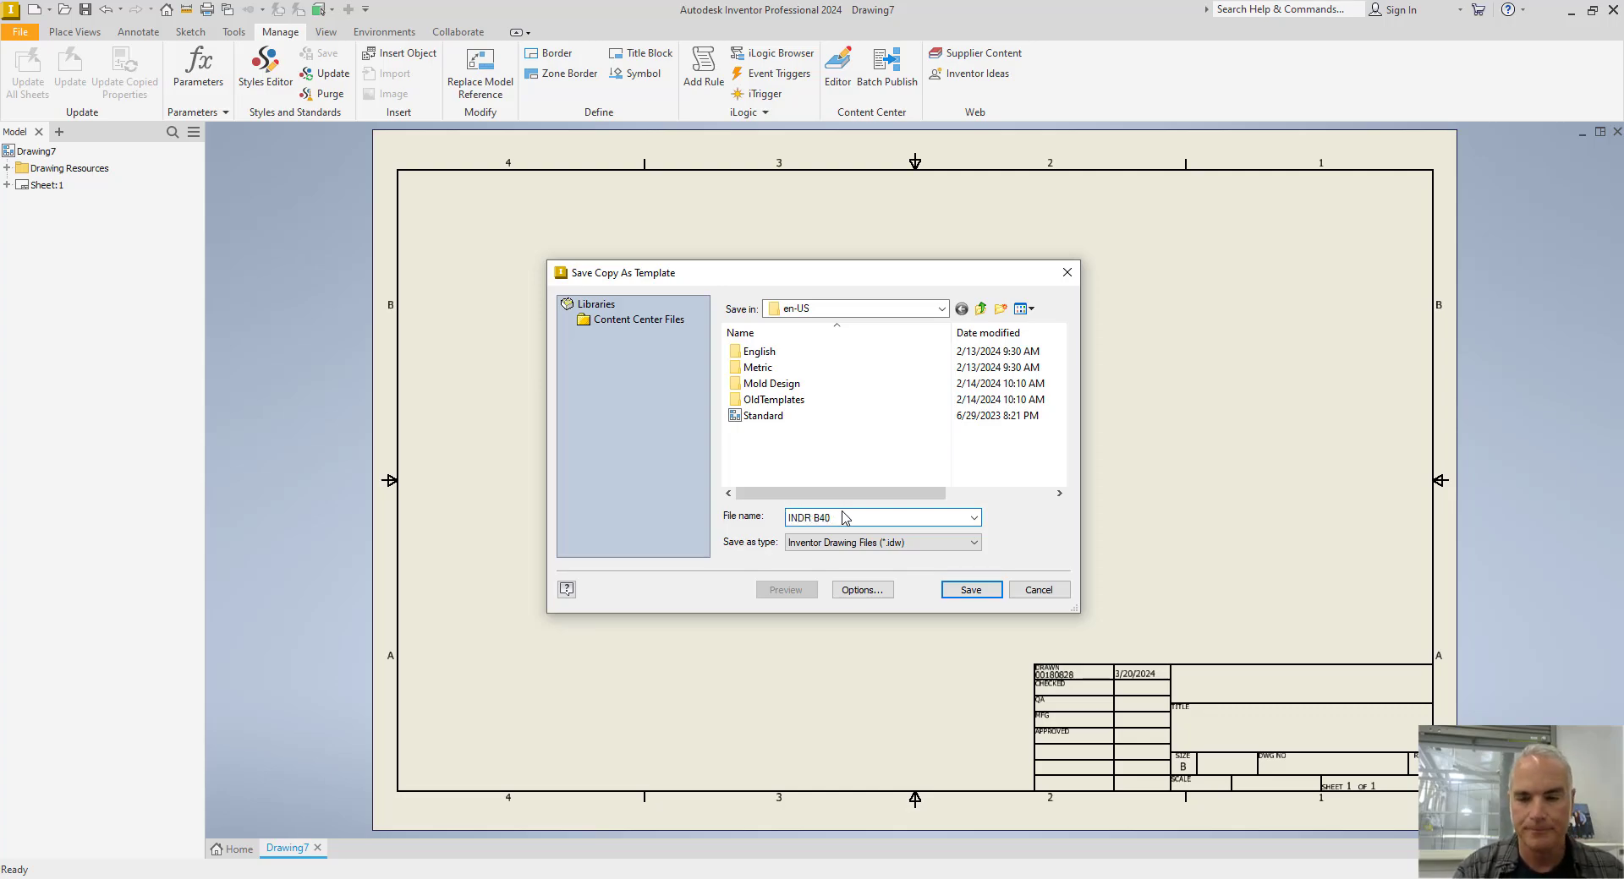
left_click(973, 590)
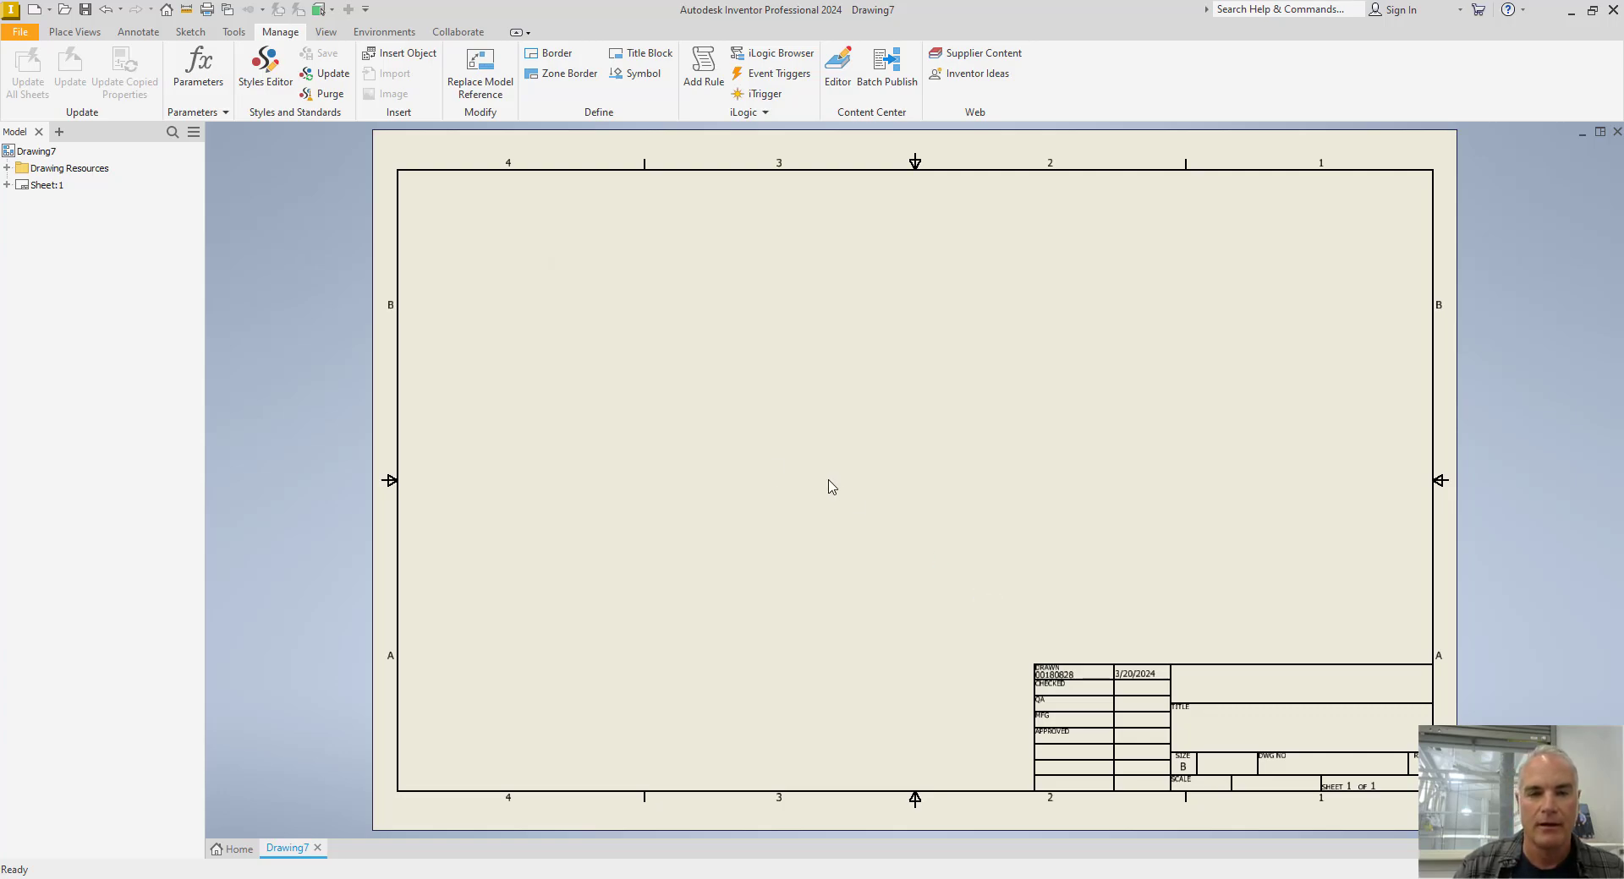
- Discard Drawing7 unsaved and create Drawing8 from the INDR B40.idw template
left_click(1617, 132)
left_click(804, 472)
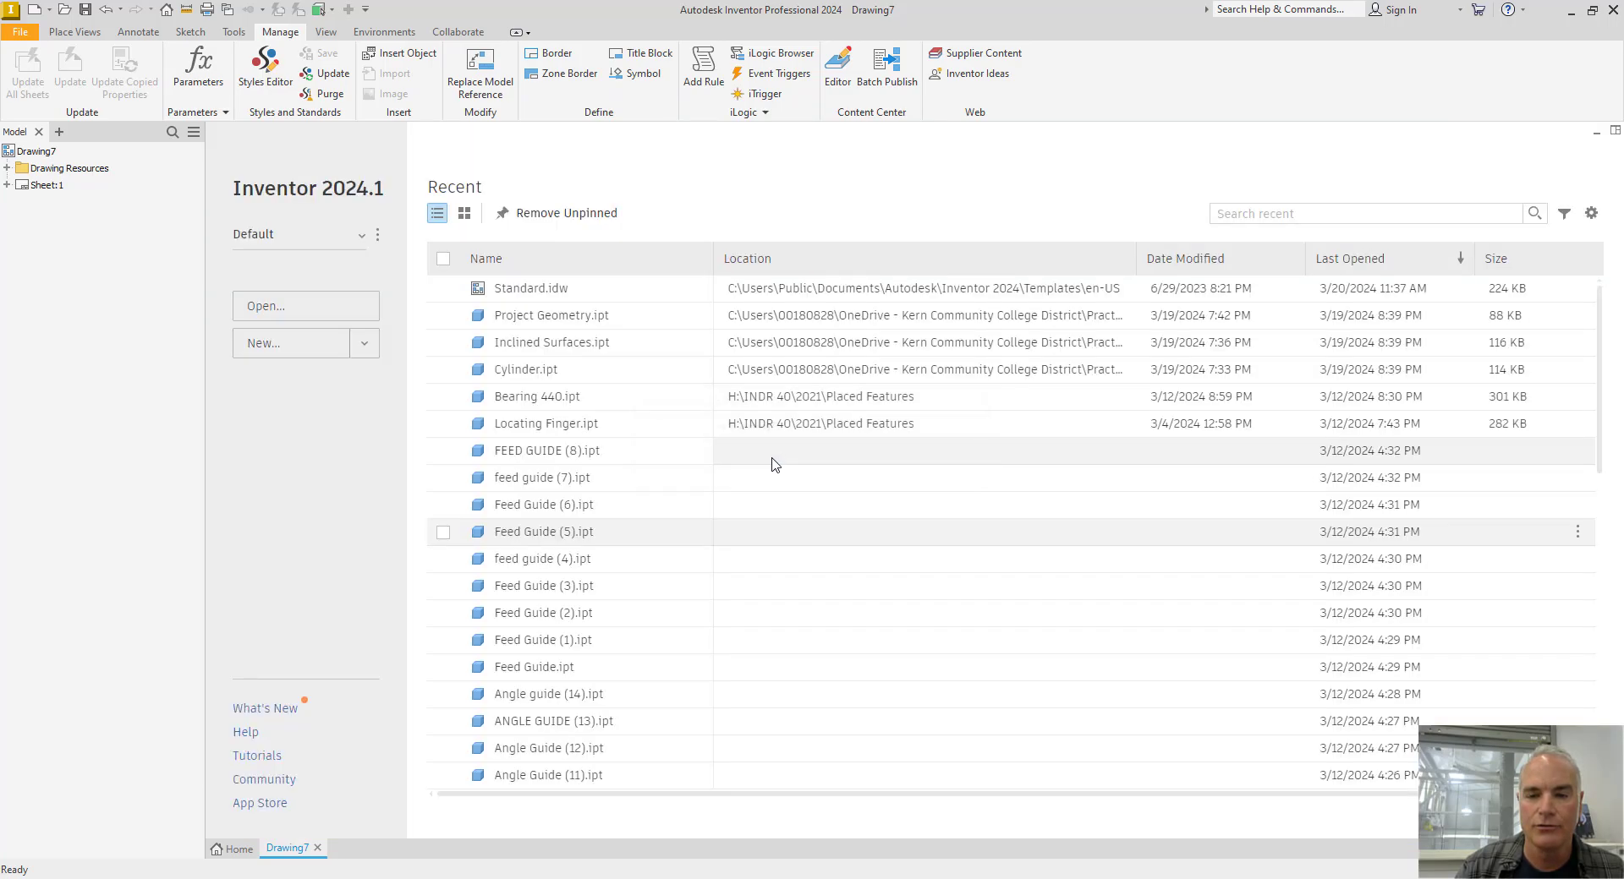
left_click(40, 14)
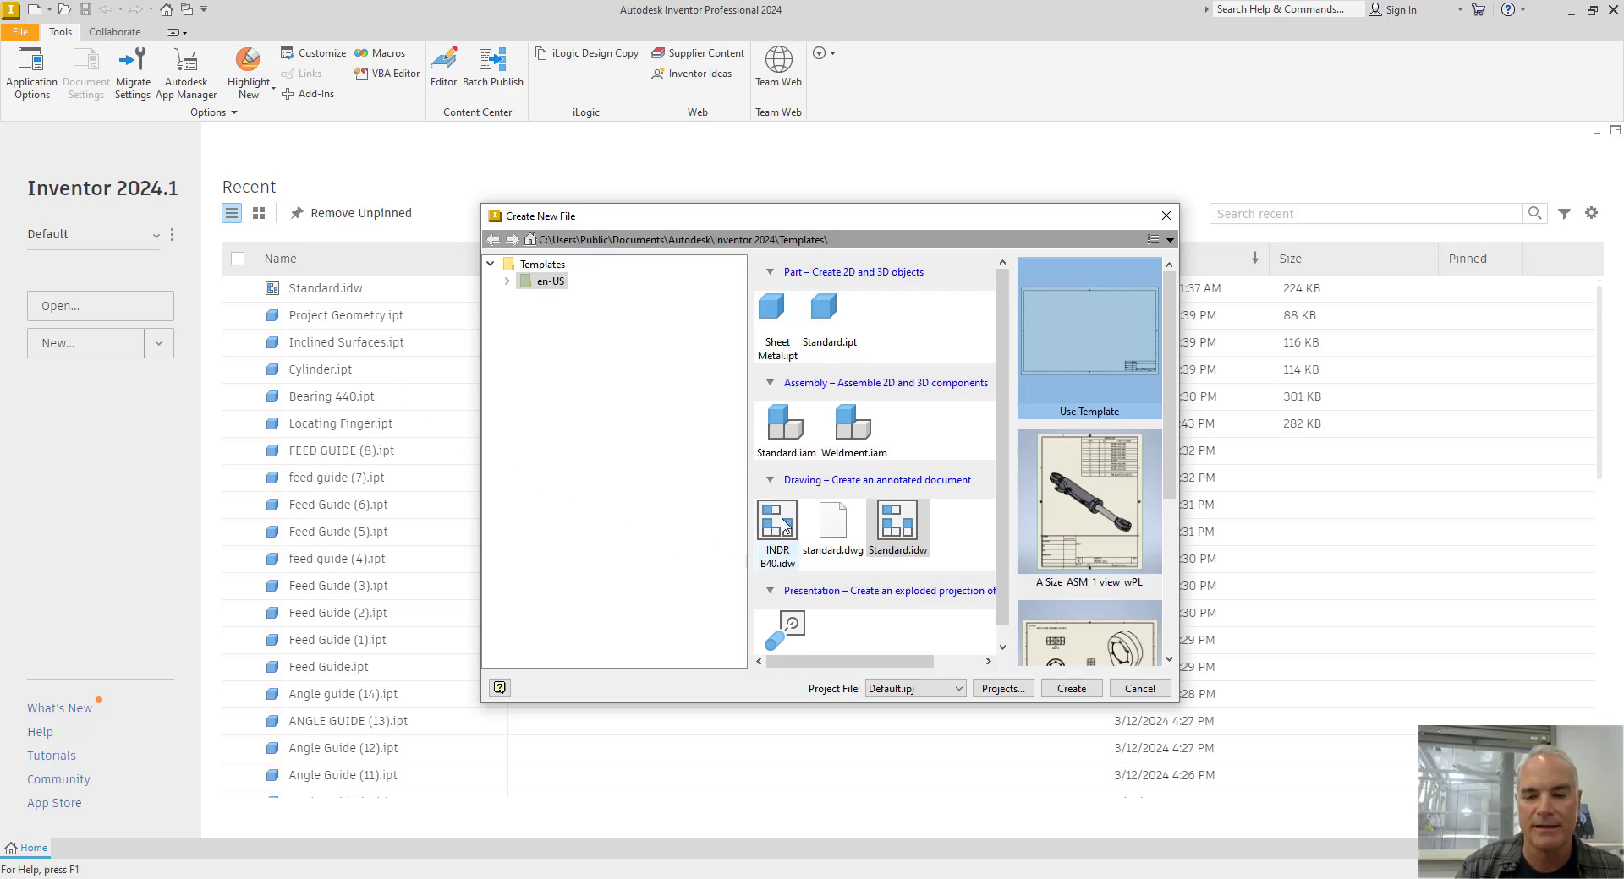
left_click(780, 525)
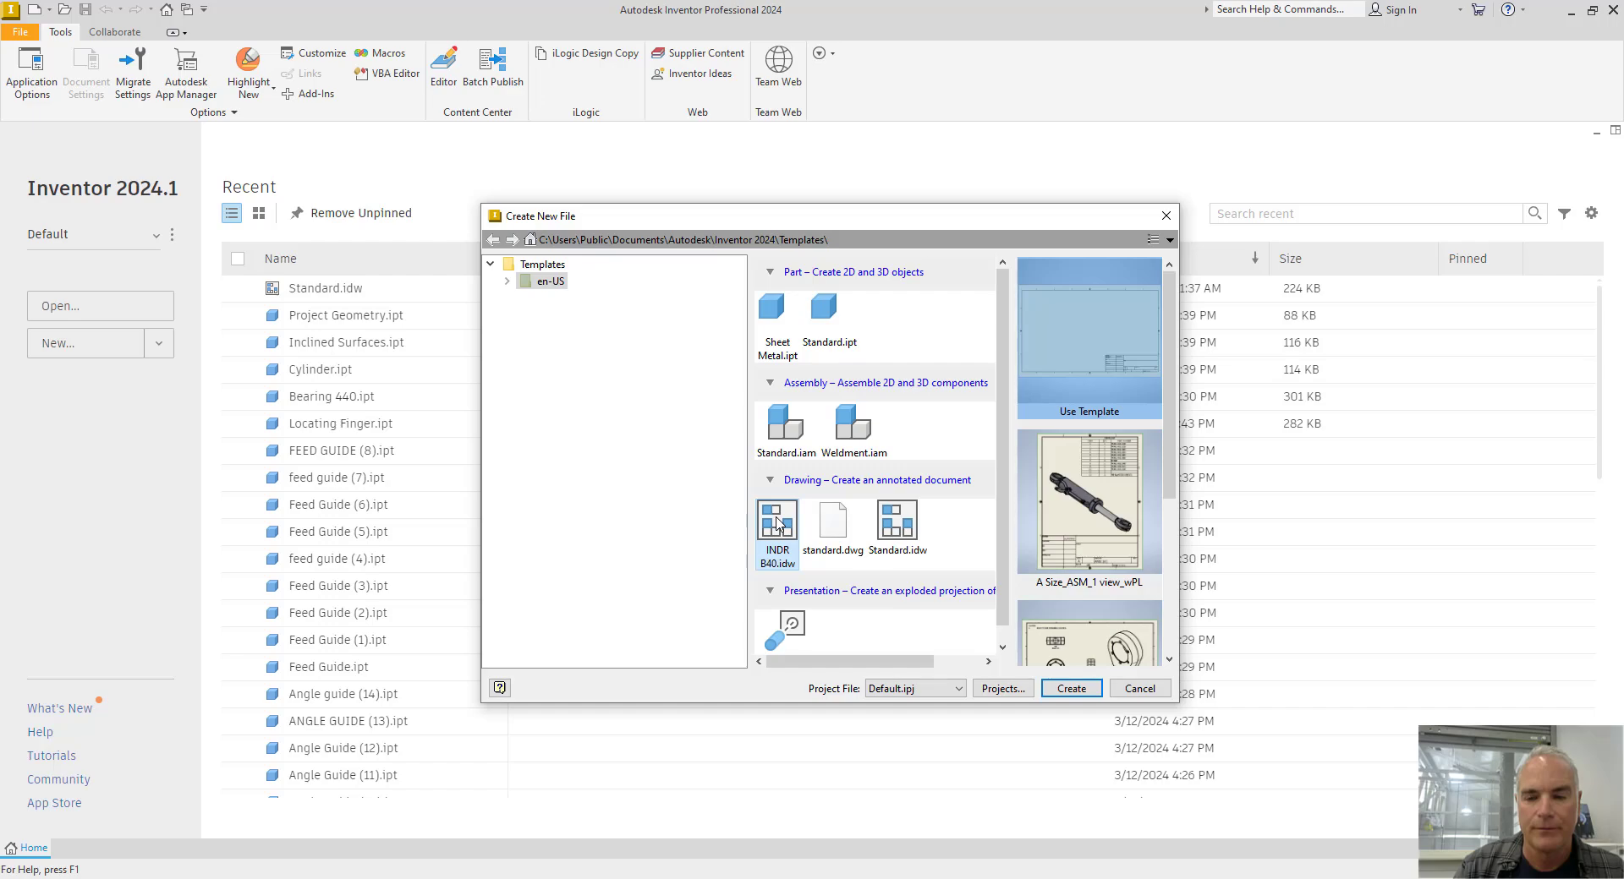
left_click(1074, 688)
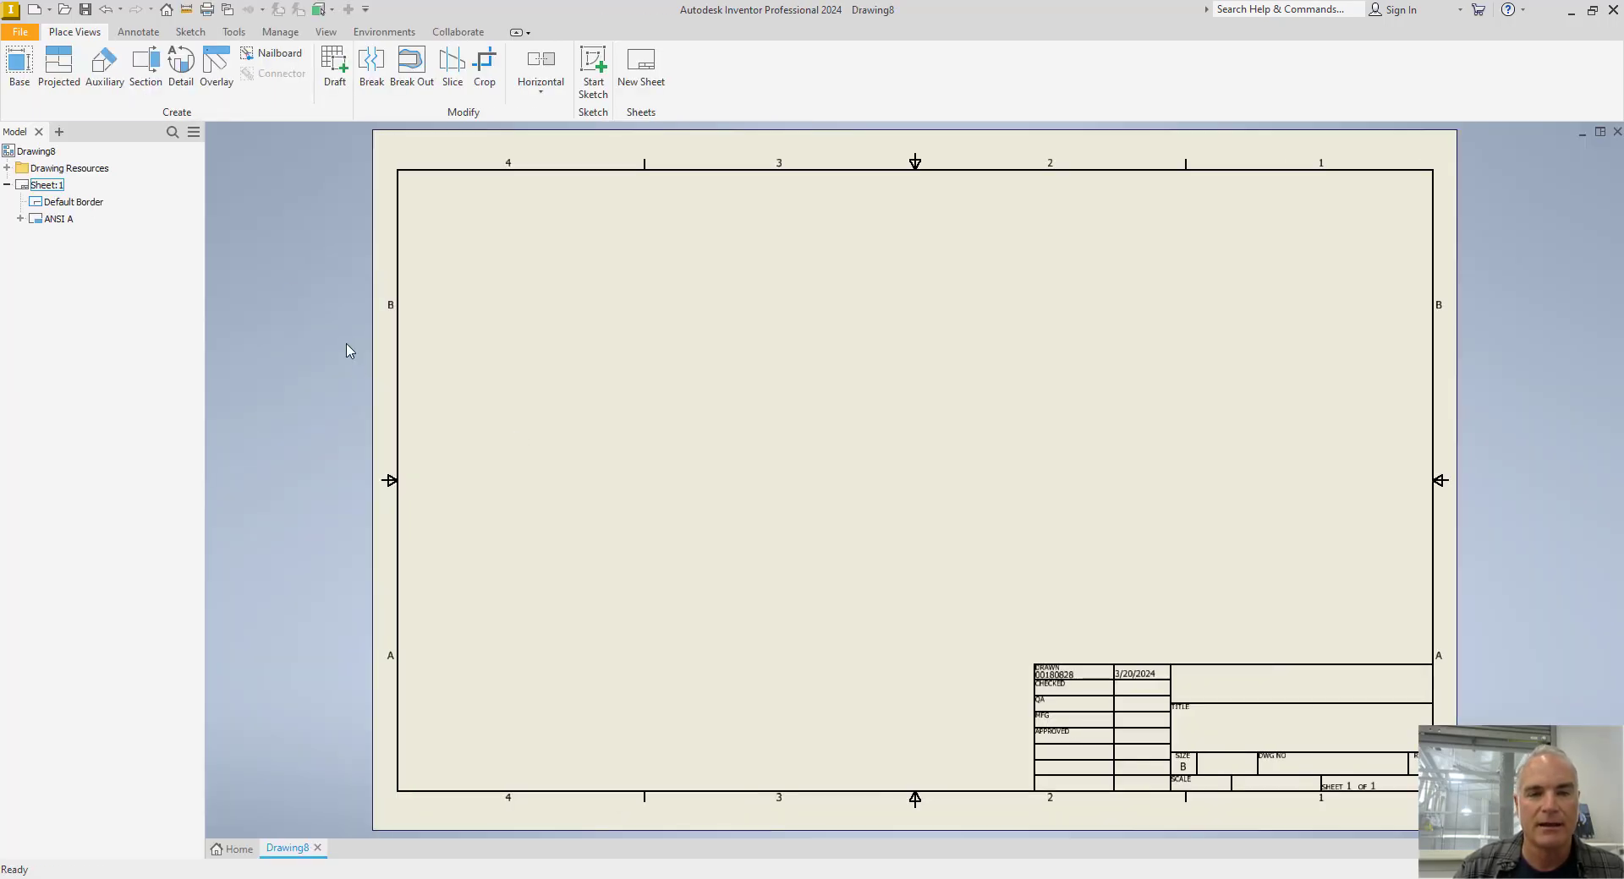
- Place a Part 1.ipt front base view with top, side and isometric projections
left_click(17, 63)
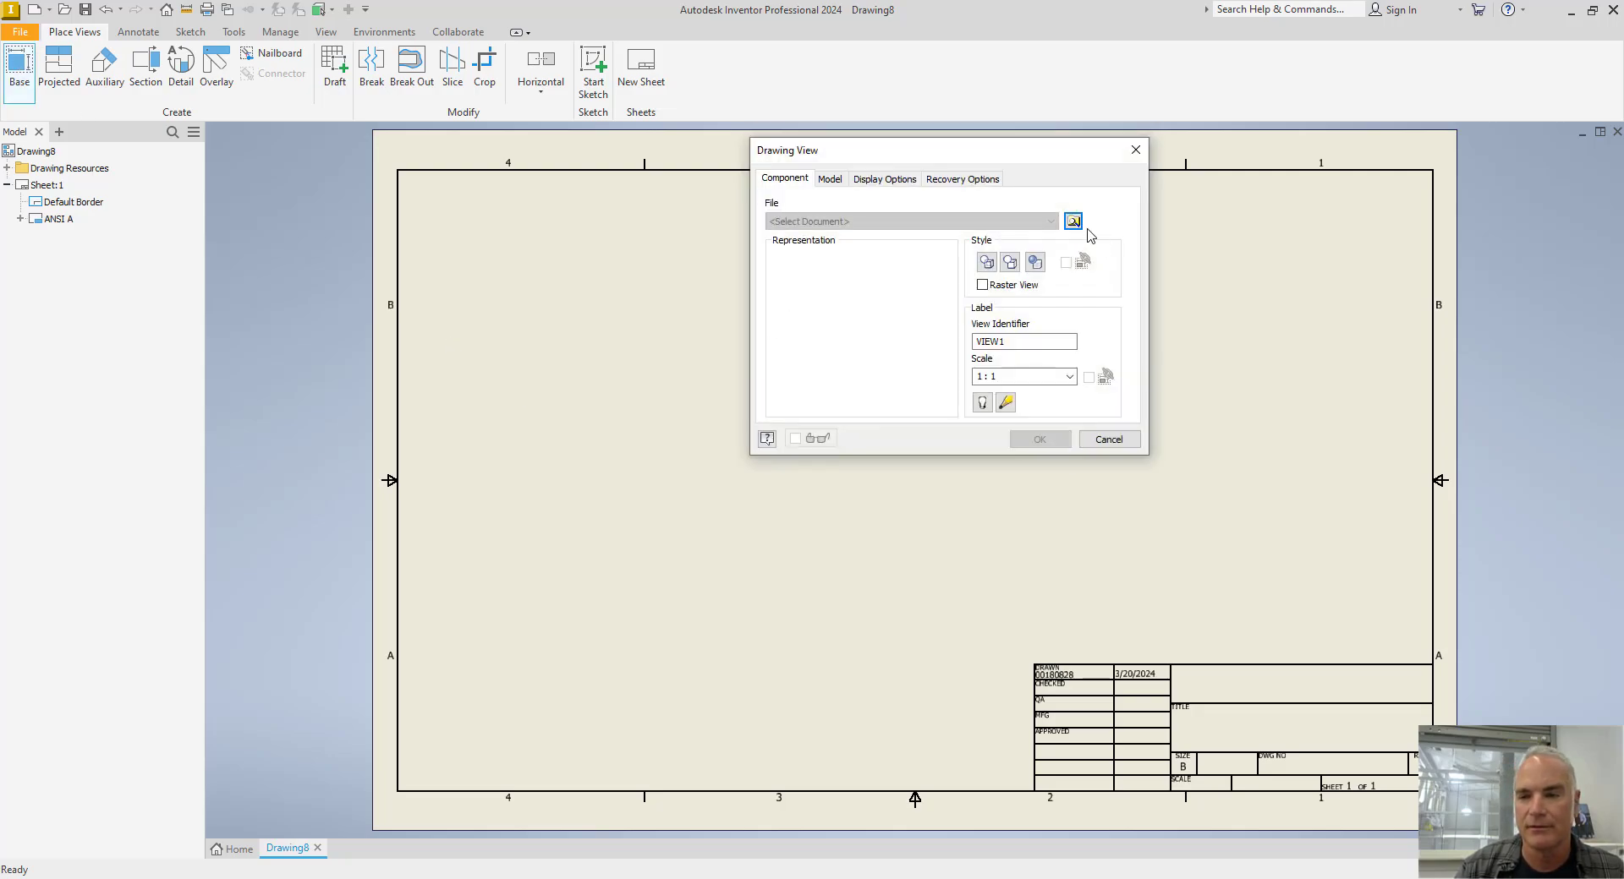
left_click(1073, 221)
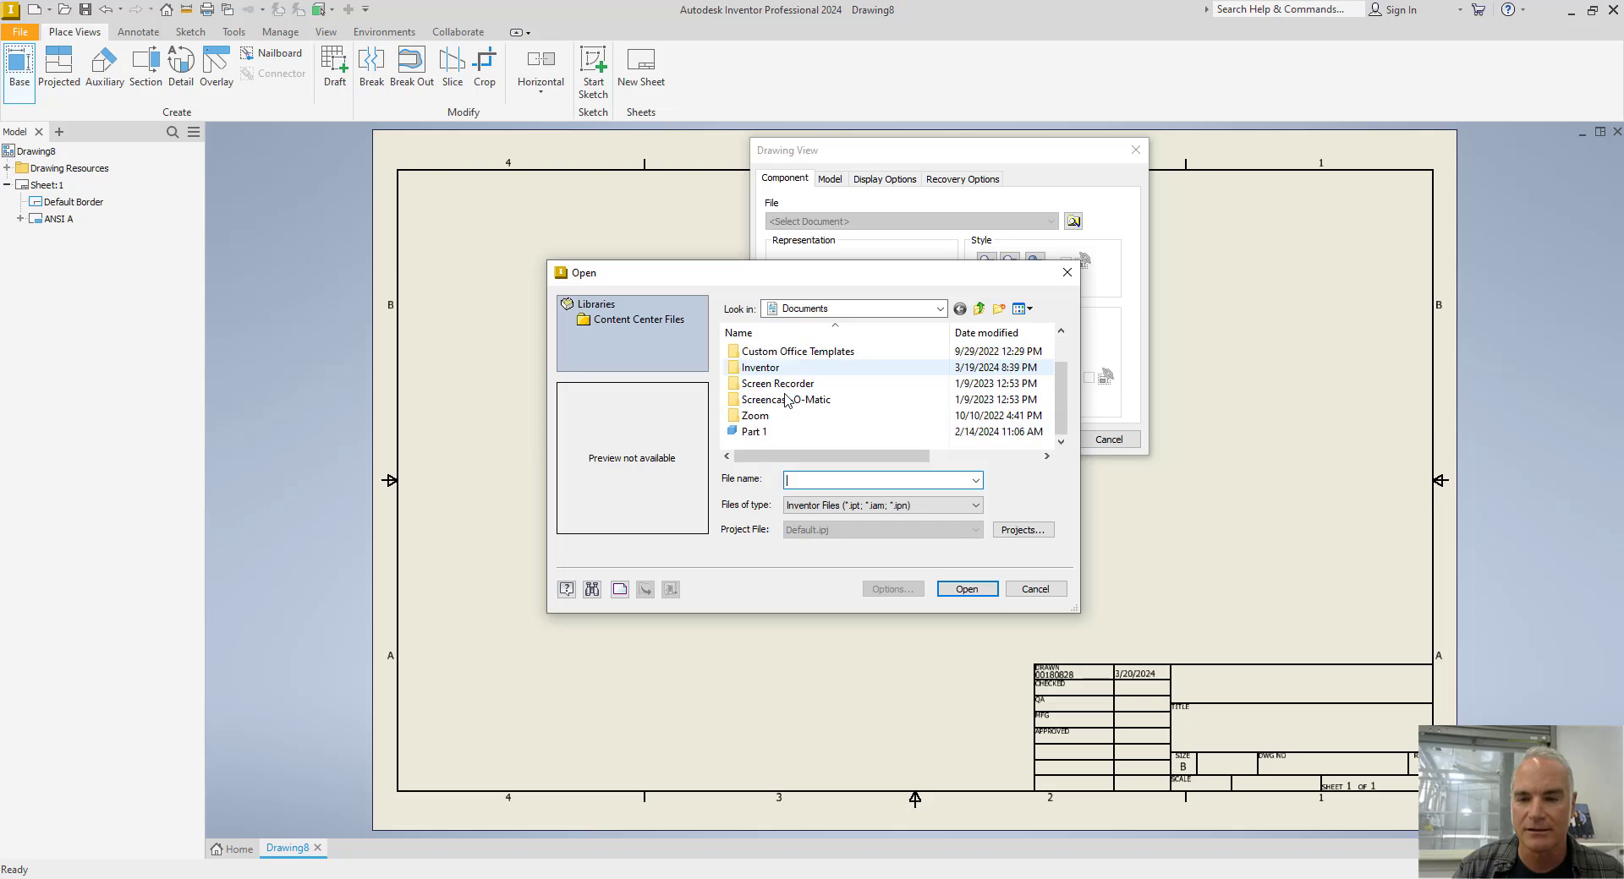
left_click(755, 432)
left_click(964, 591)
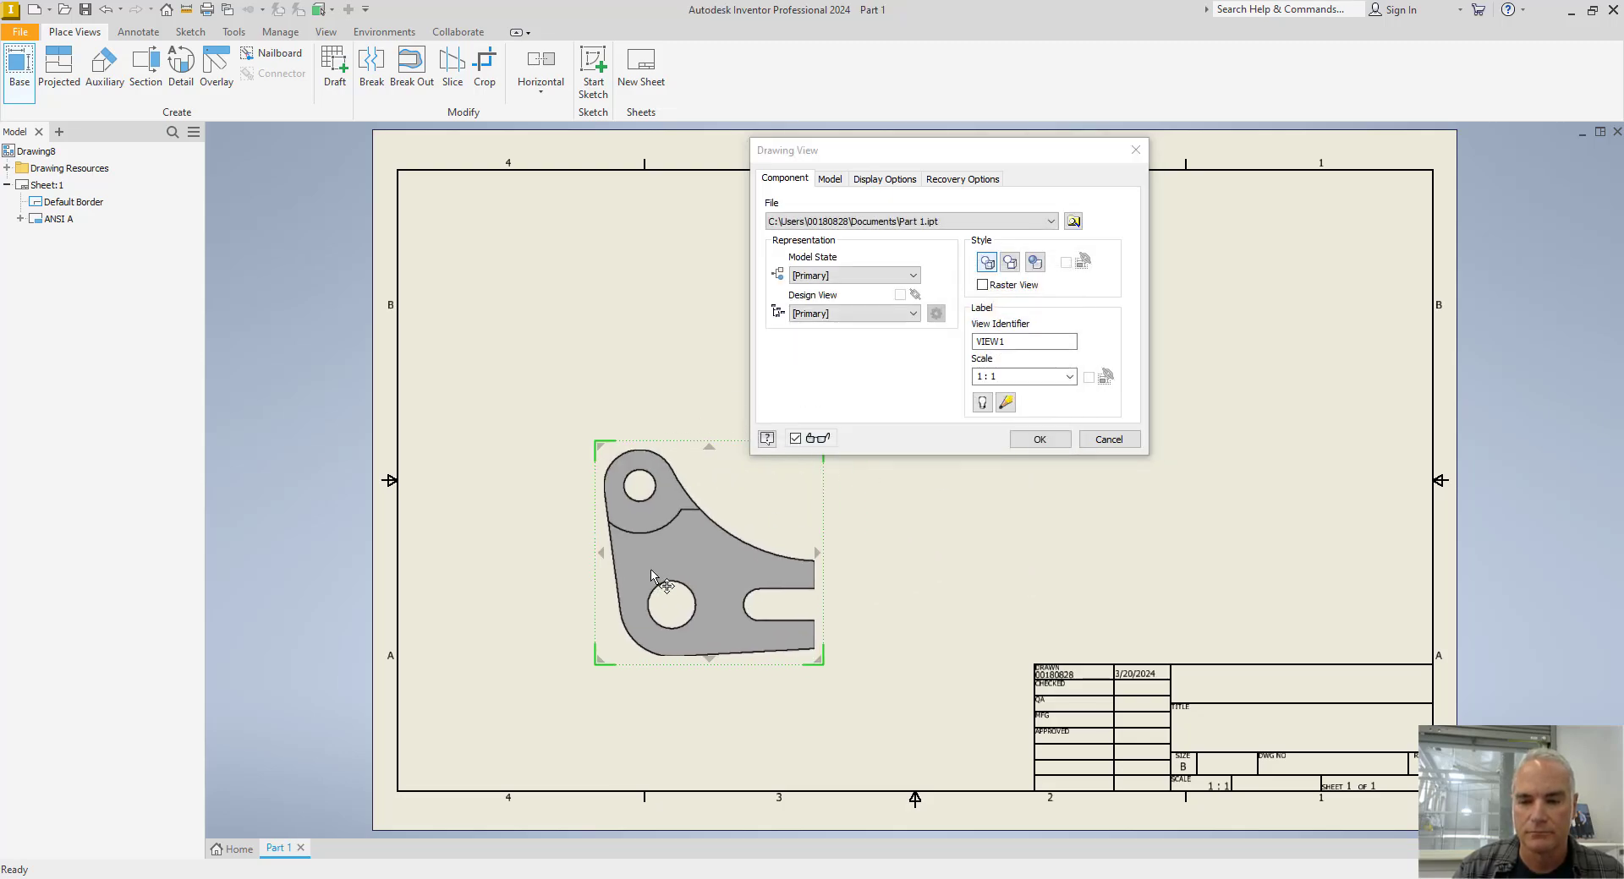
left_click(643, 570)
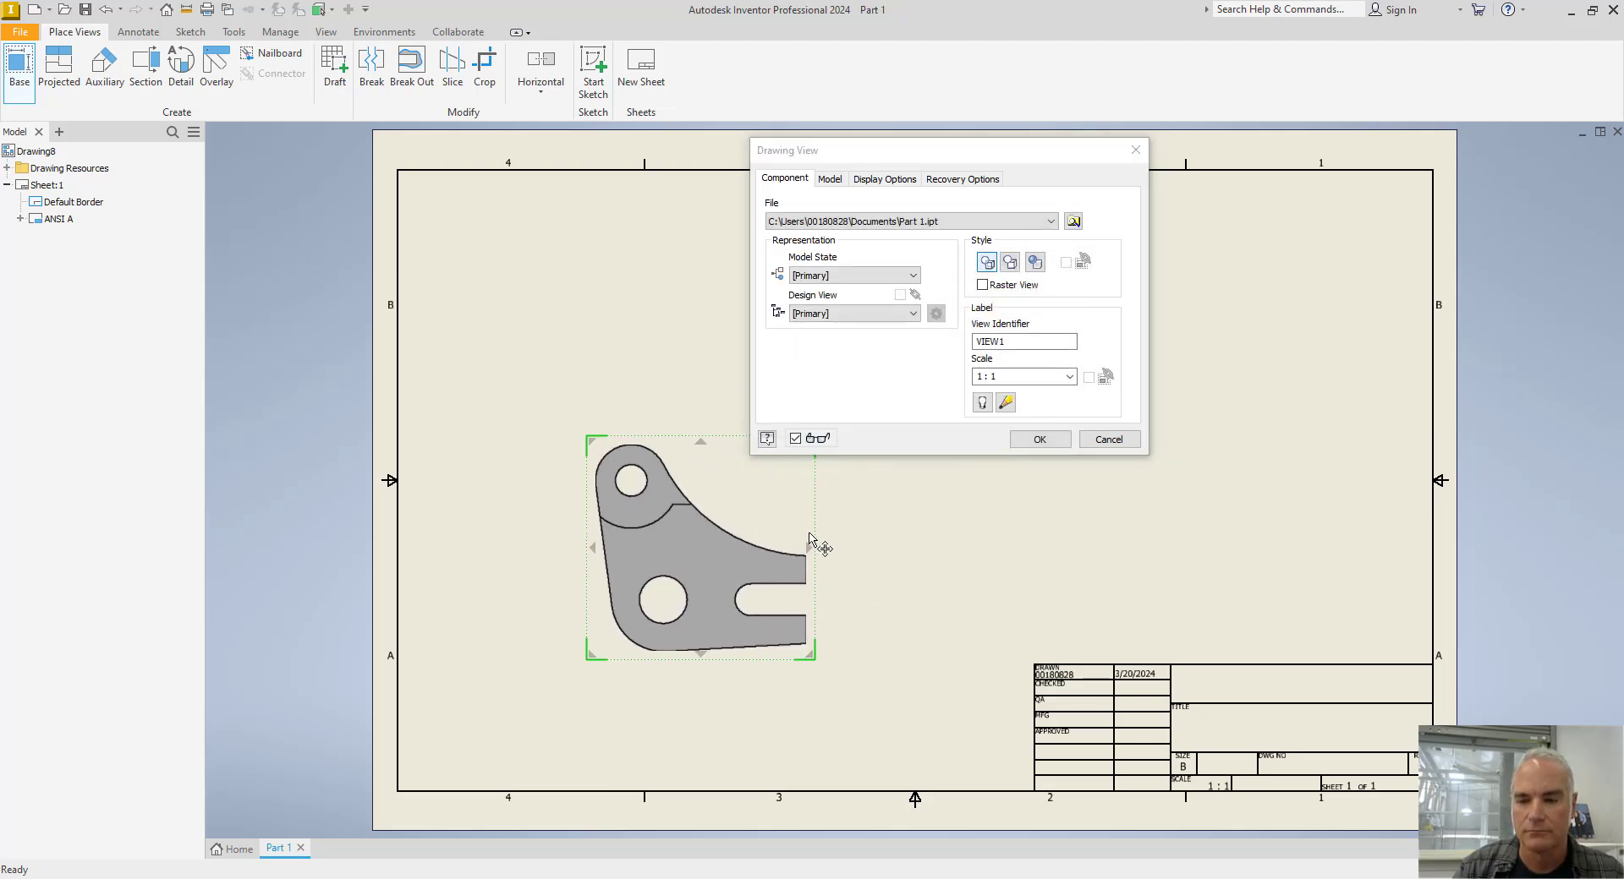
left_click(682, 320)
left_click(1003, 548)
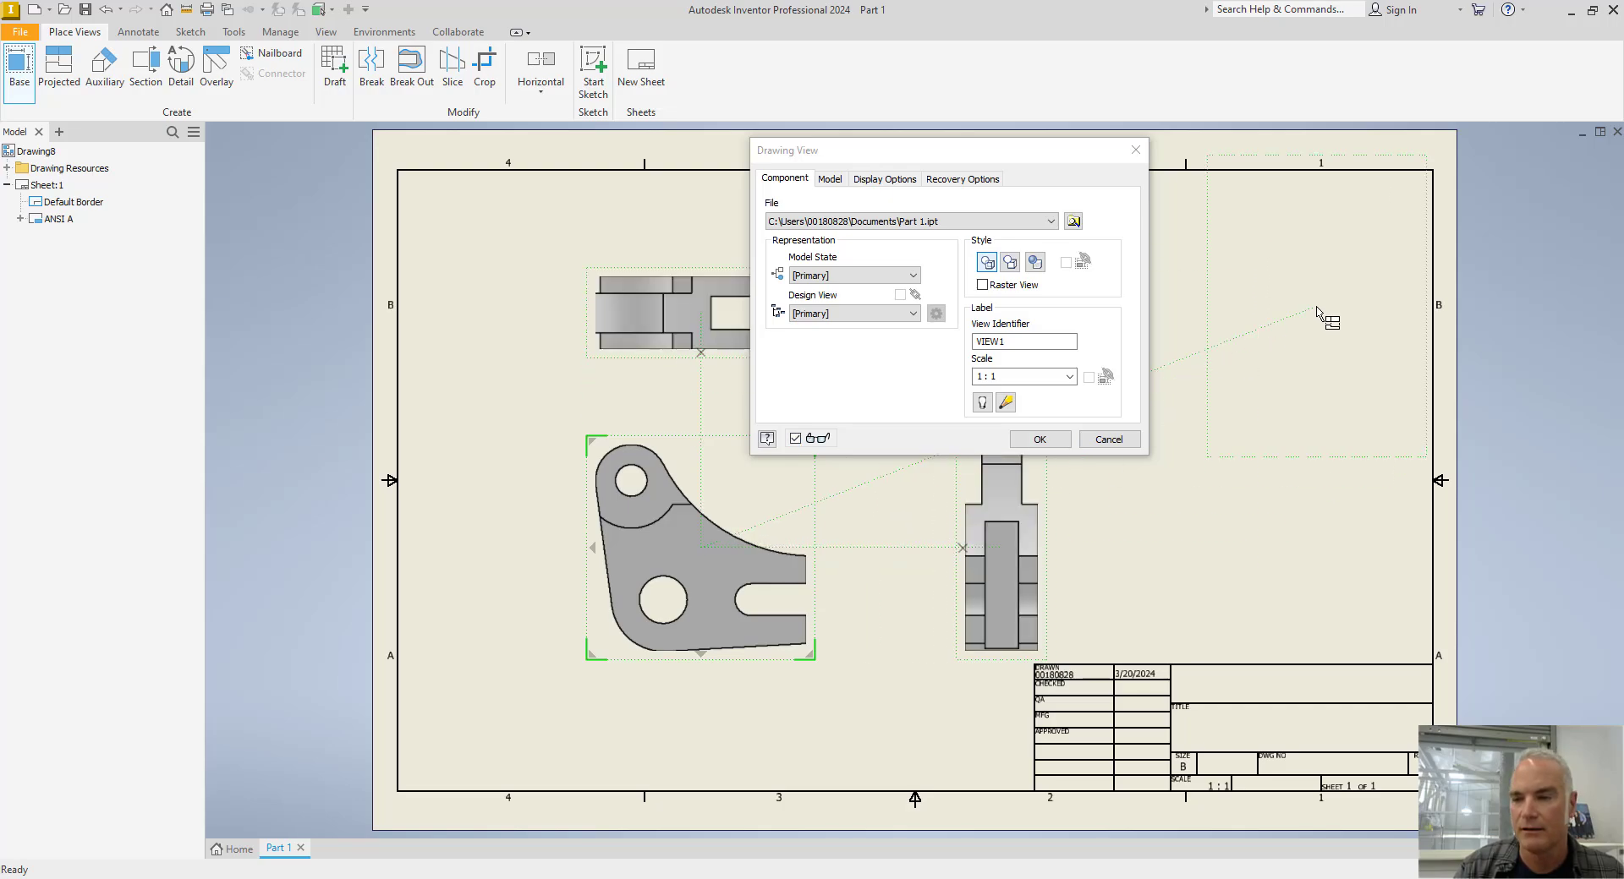
left_click(1271, 334)
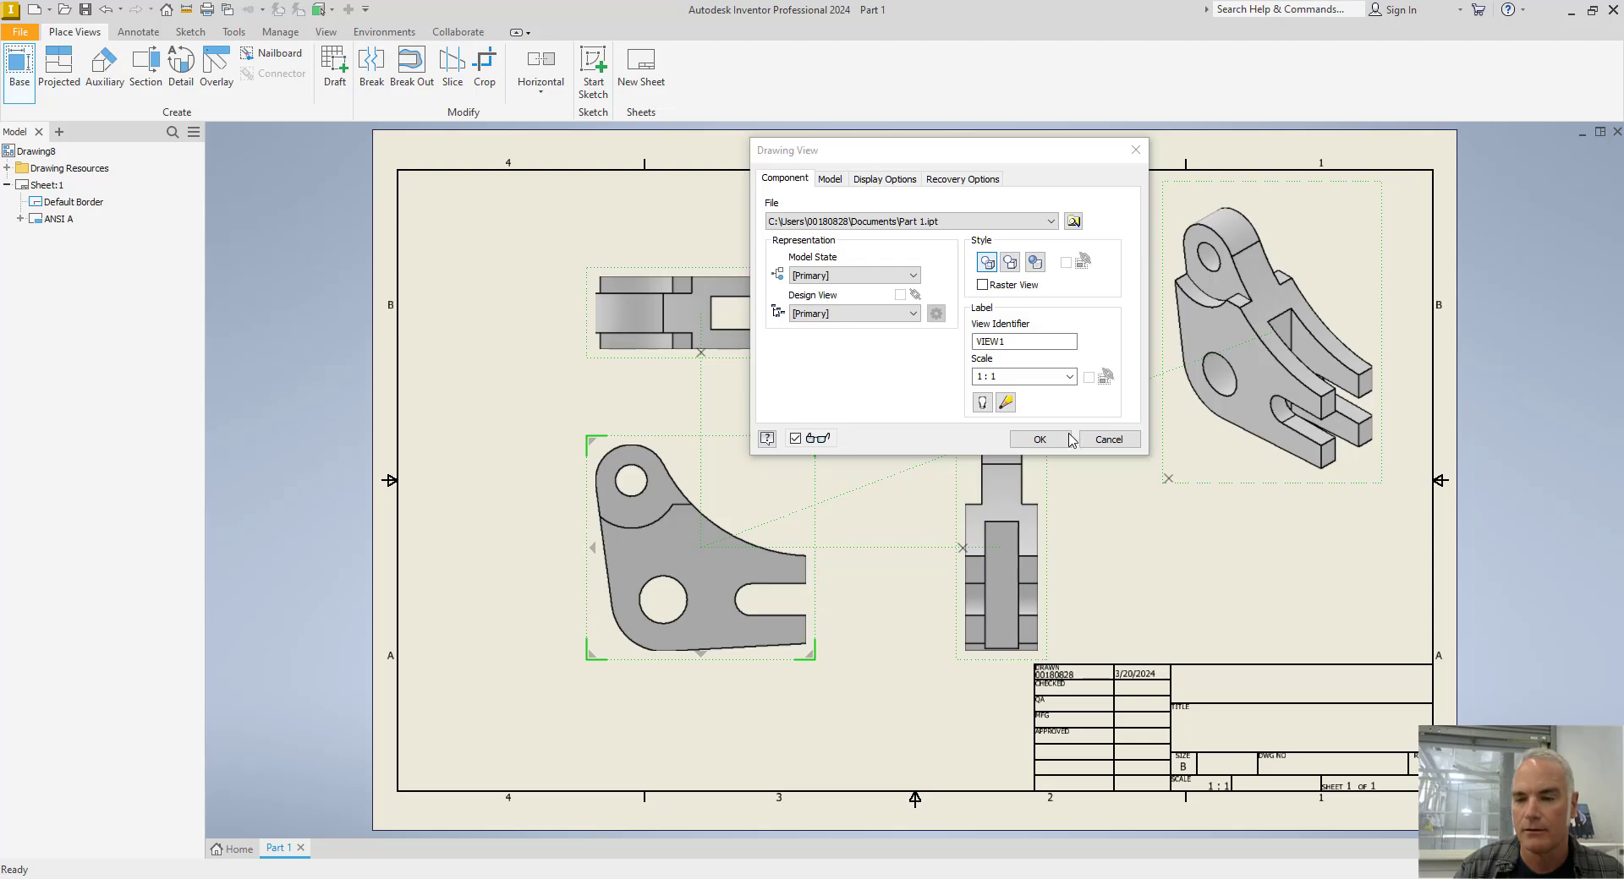
left_click(1042, 439)
scroll(728, 555, "up", 4)
- Retrieve model dimensions into VIEW1, including R2.63, 1.50, 2.25 and Ø.751/.750 hole callouts
scroll(711, 464, "down", 3)
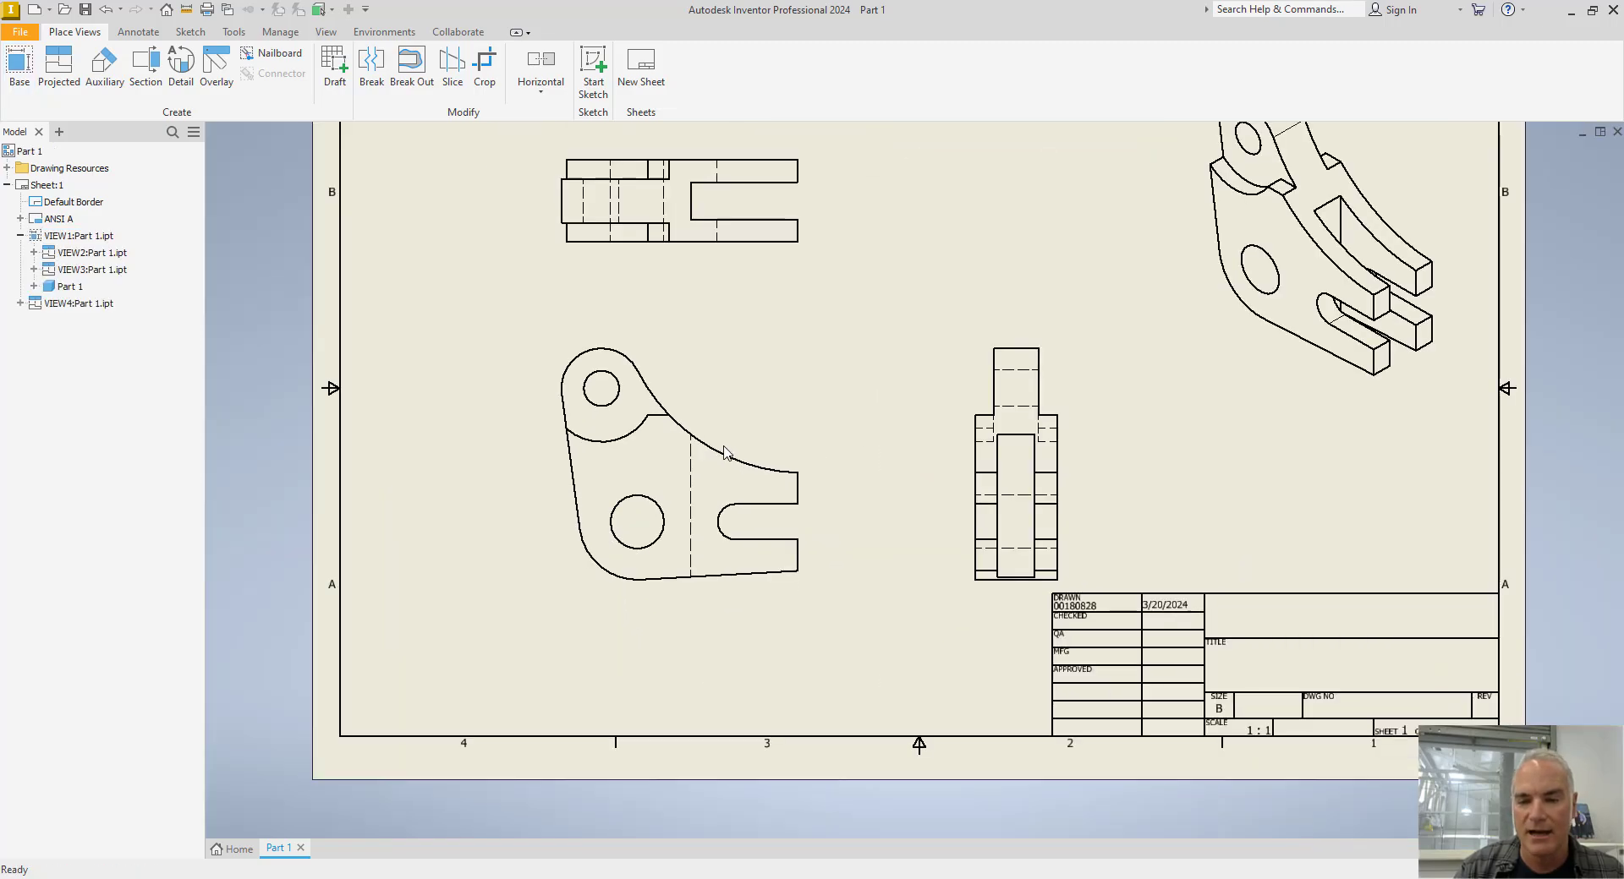
middle_click_drag(725, 395, 691, 362)
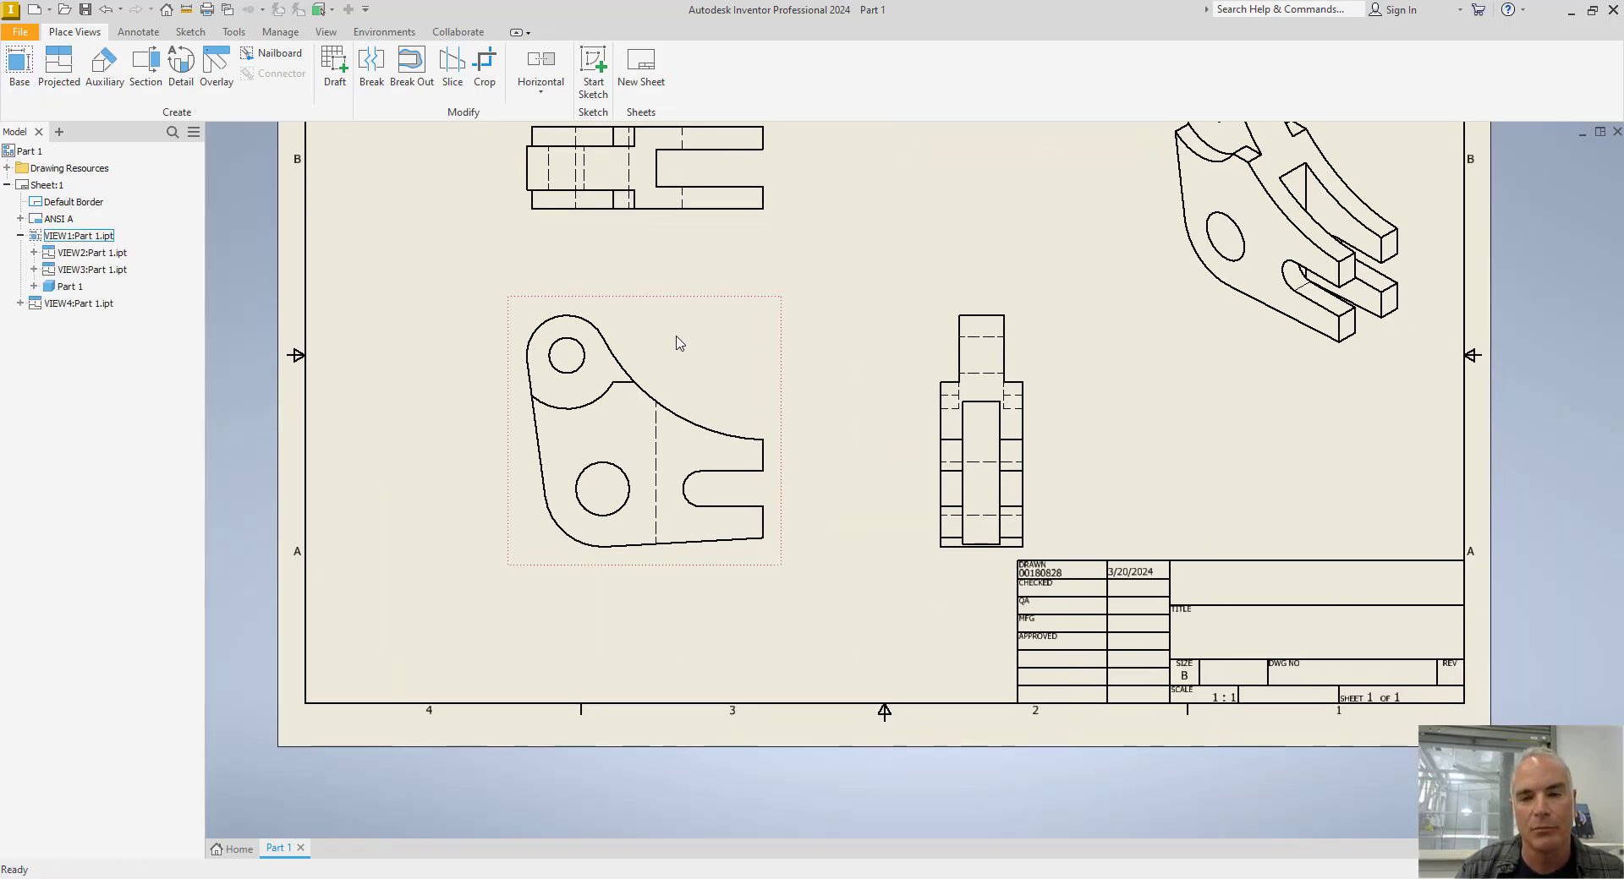
right_click(675, 341)
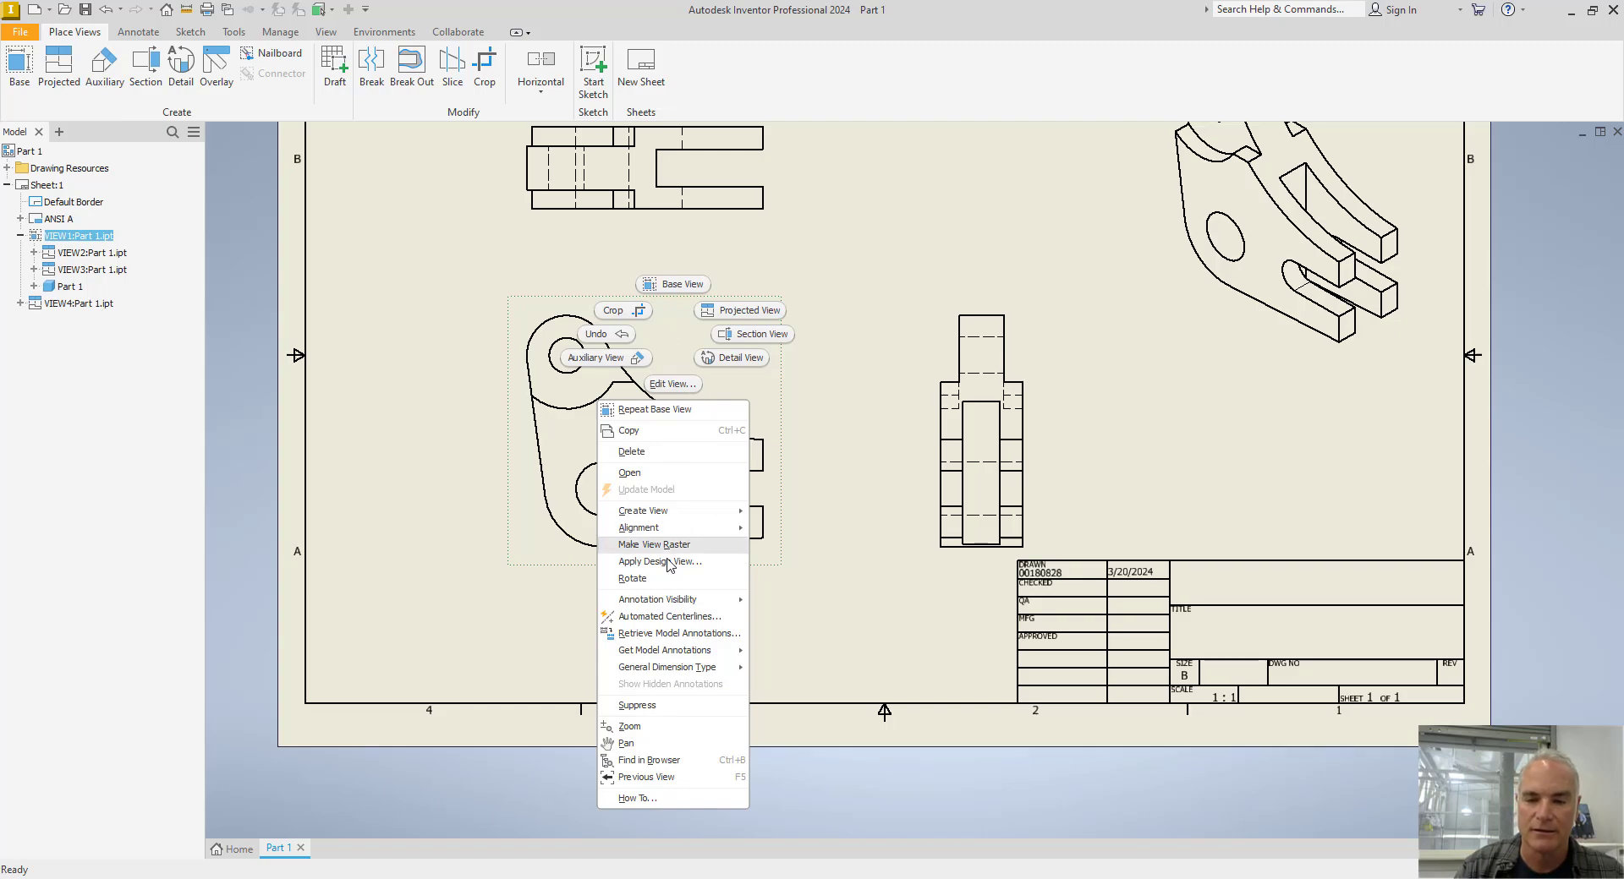
left_click(693, 633)
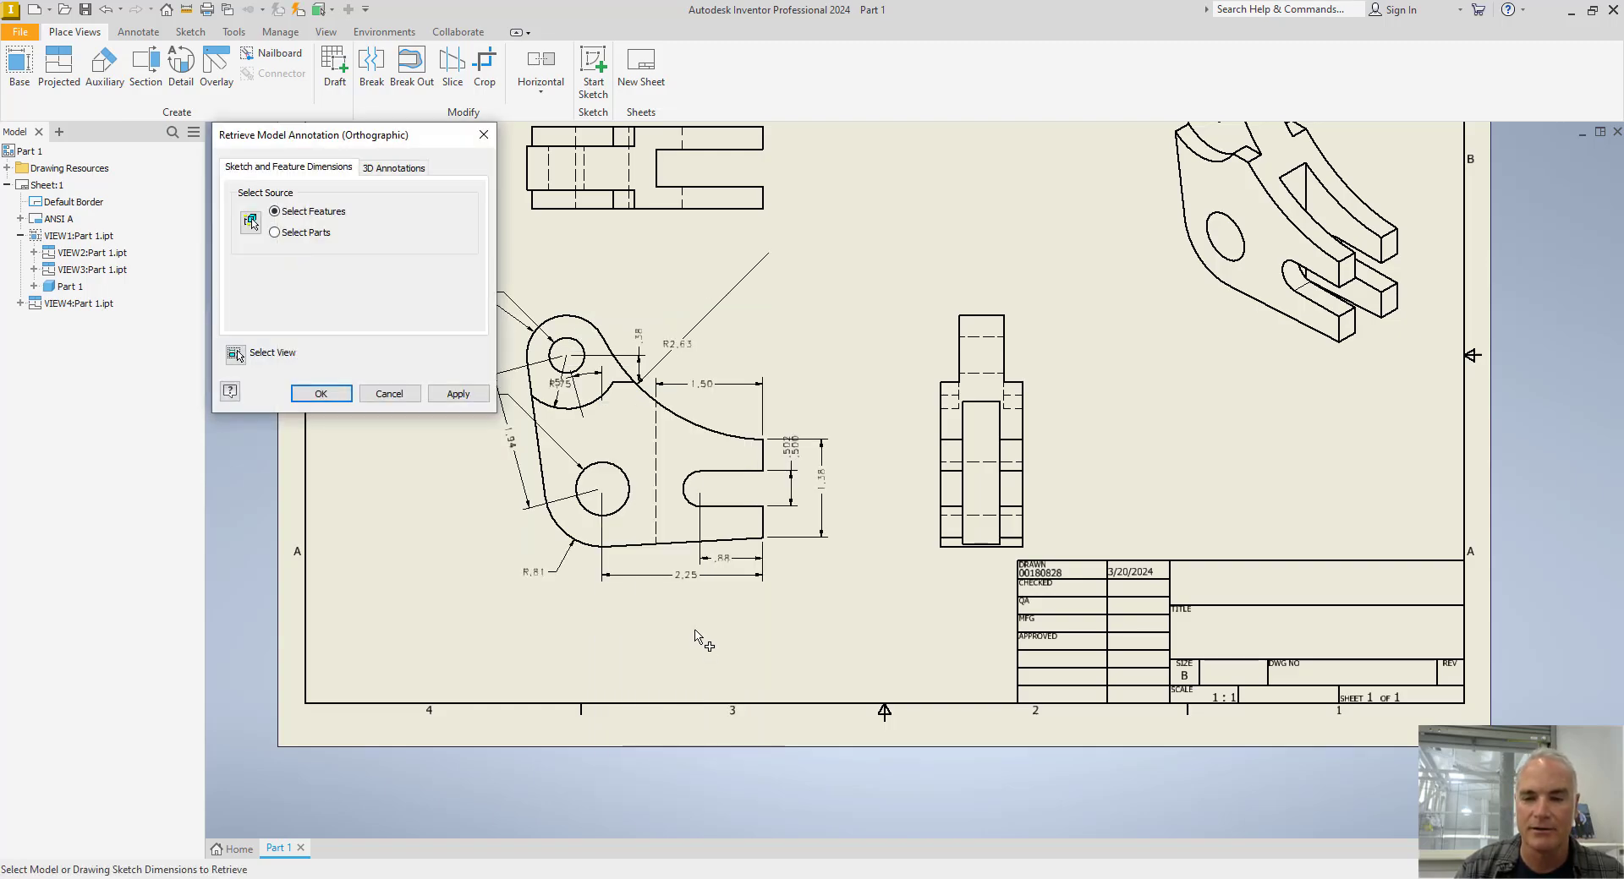
scroll(670, 535, "up", 6)
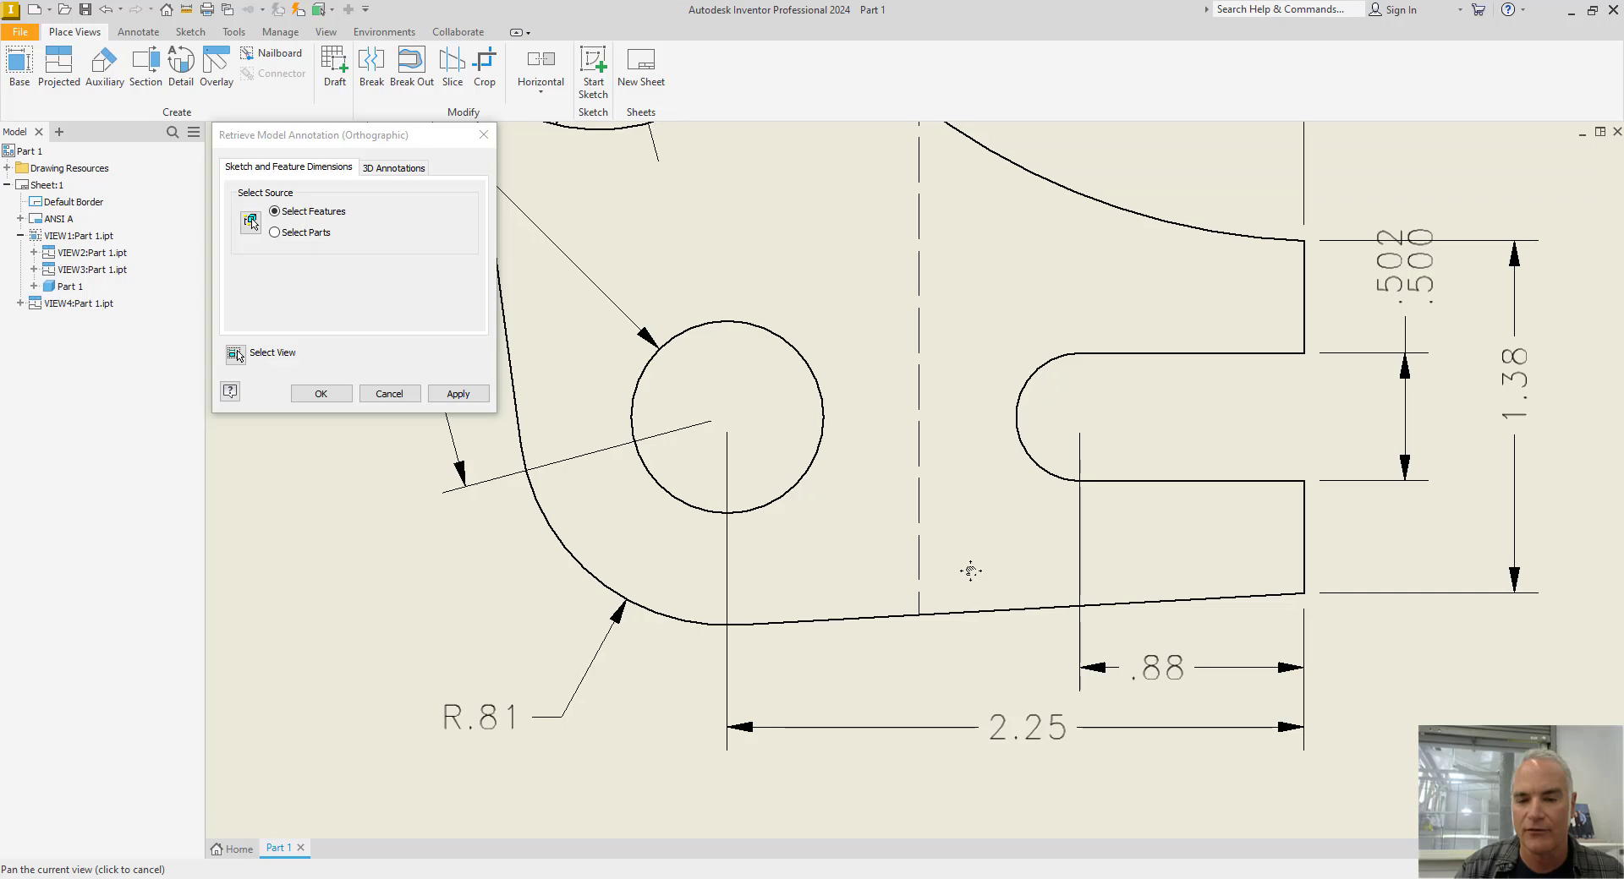
scroll(974, 571, "down", 3)
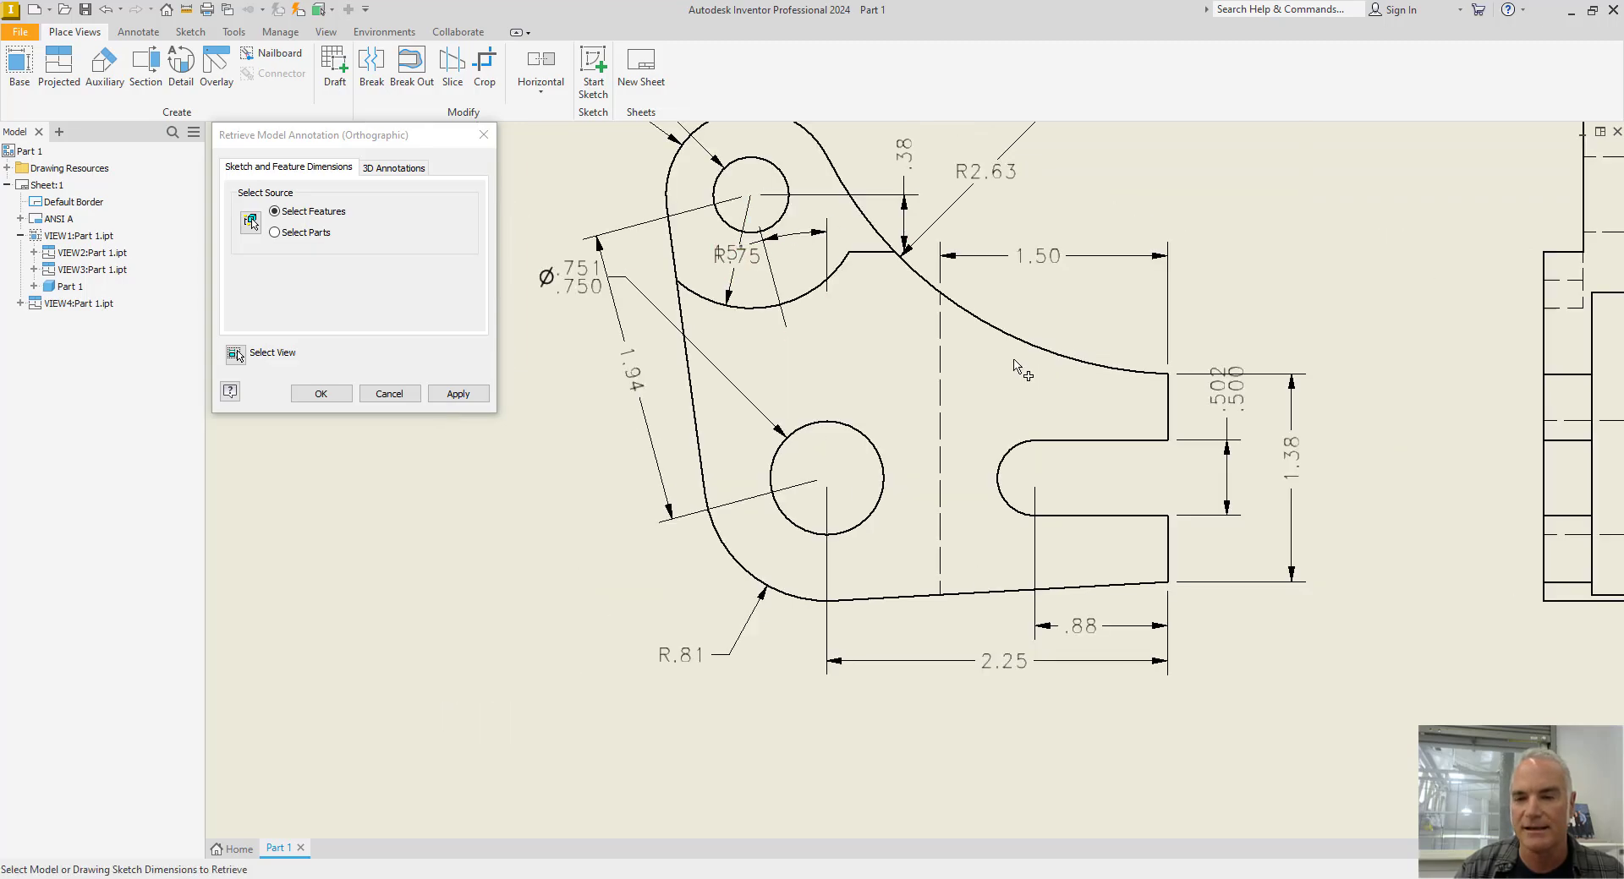
middle_click_drag(1021, 370, 823, 480)
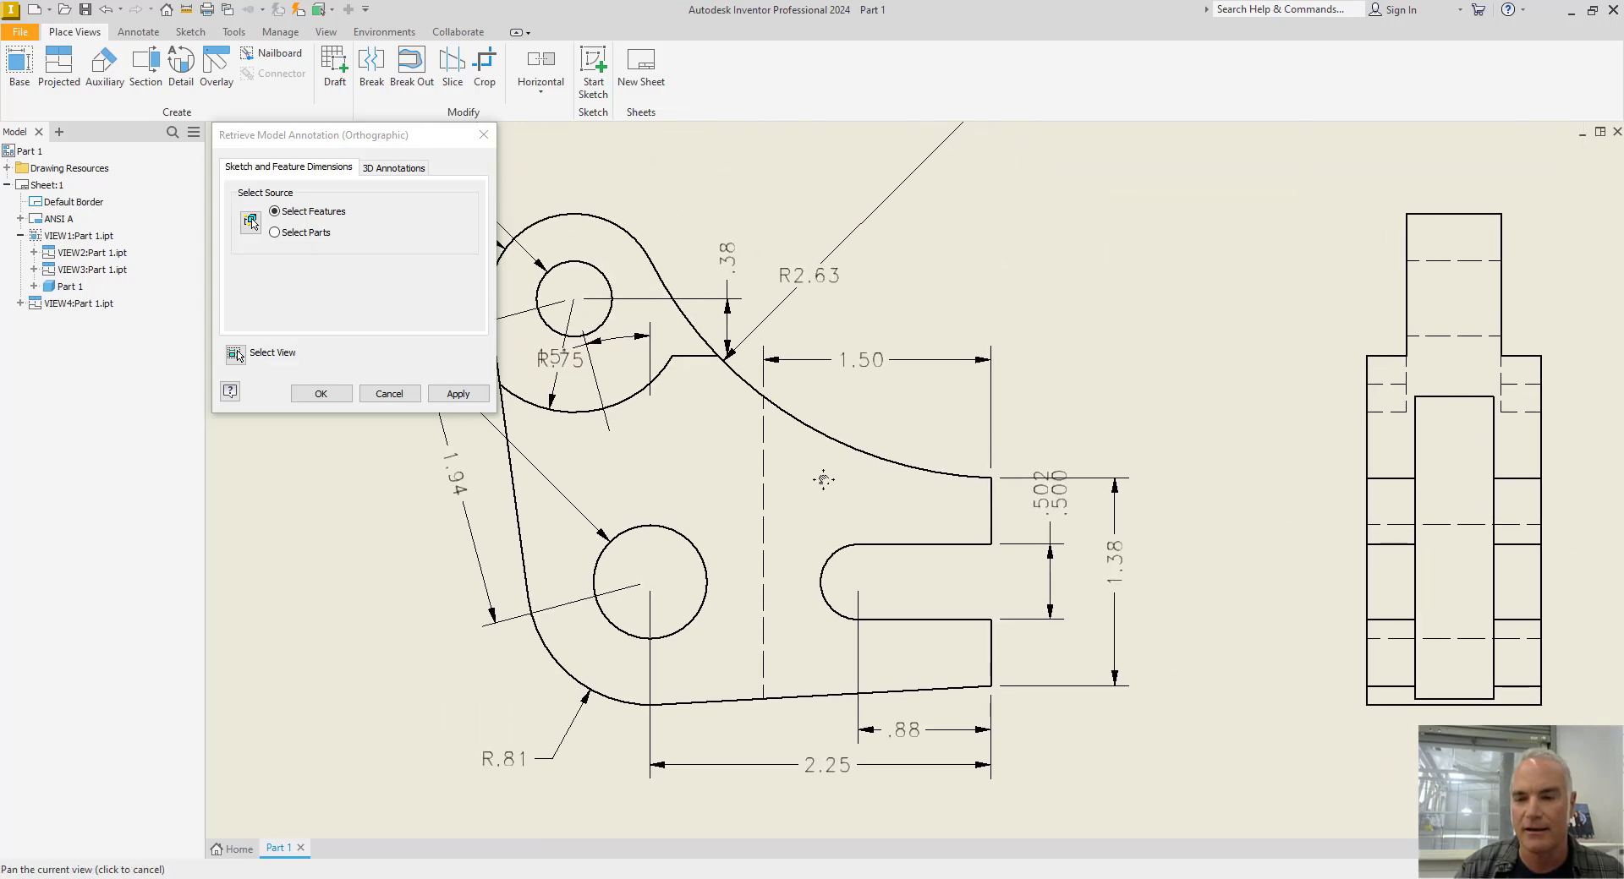
left_click(342, 394)
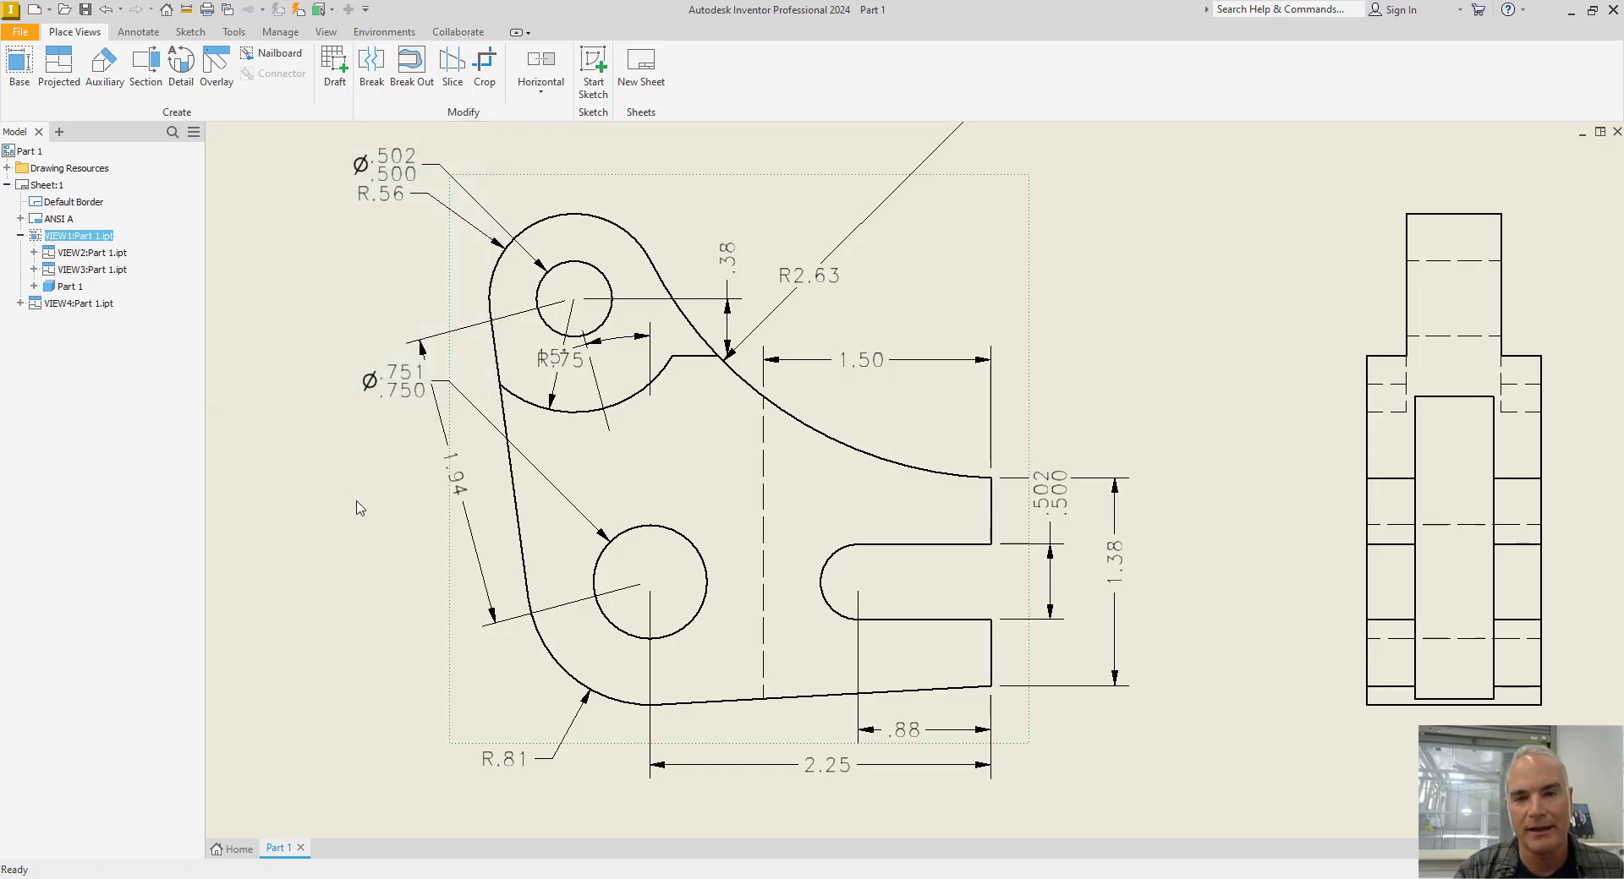